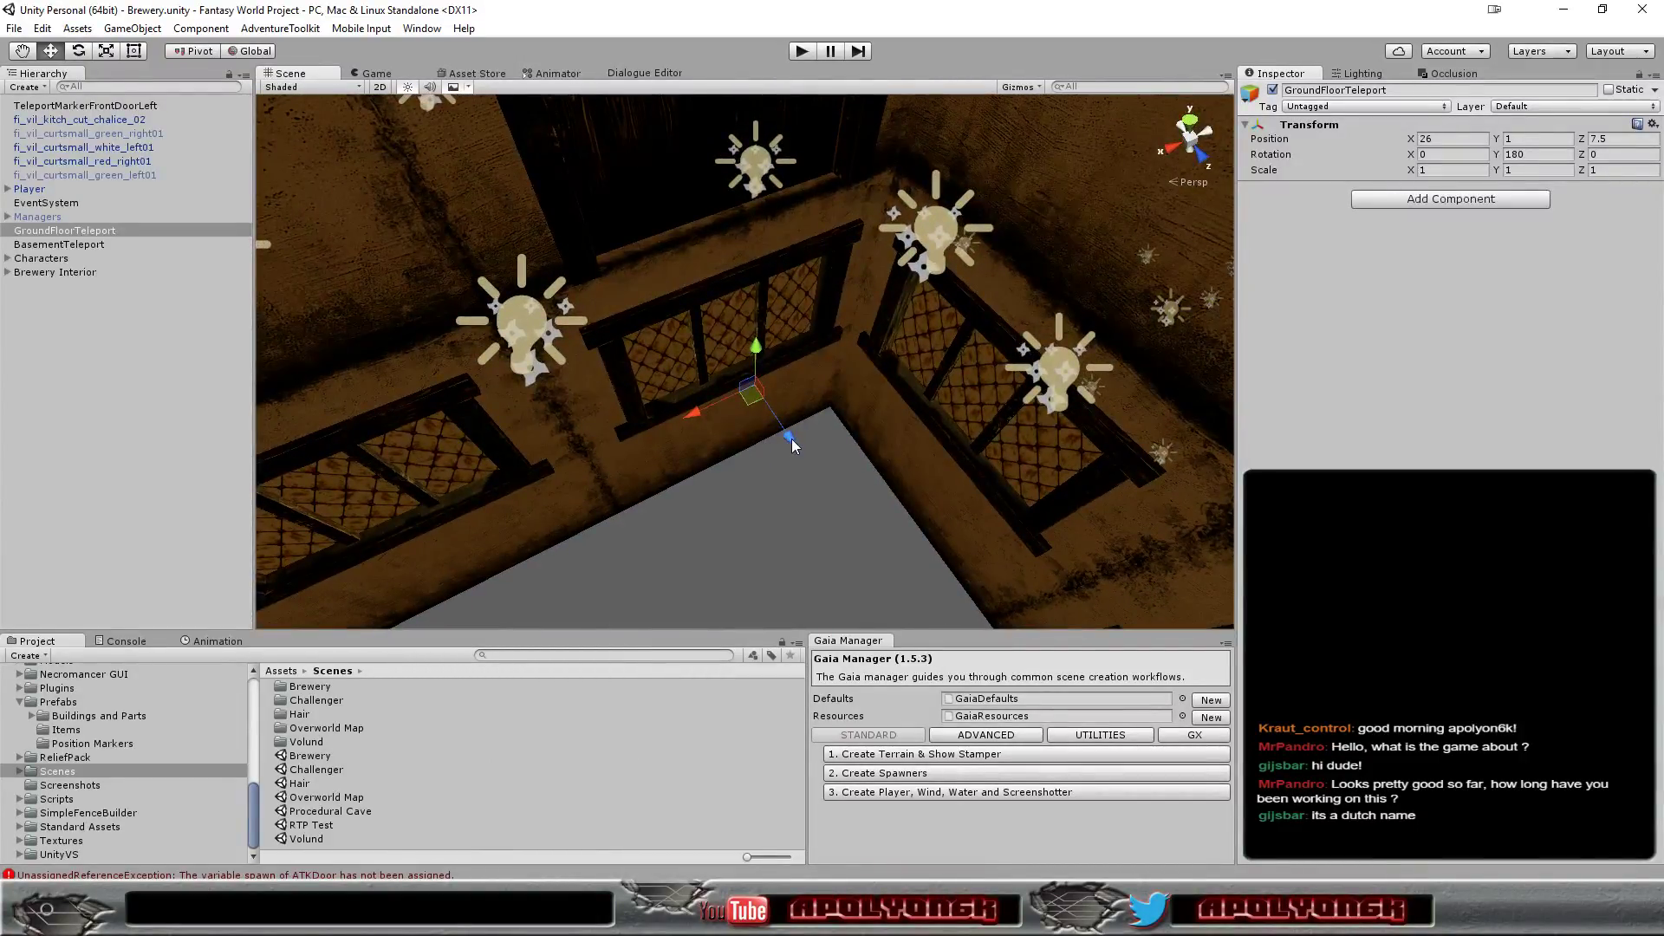
Move the GroundFloorTeleport marker just inside the brewery doorway, at X 28.707, Z 4.97
{"action": "left_click_drag", "start_coordinate": [792, 439], "coordinate": [665, 299]}
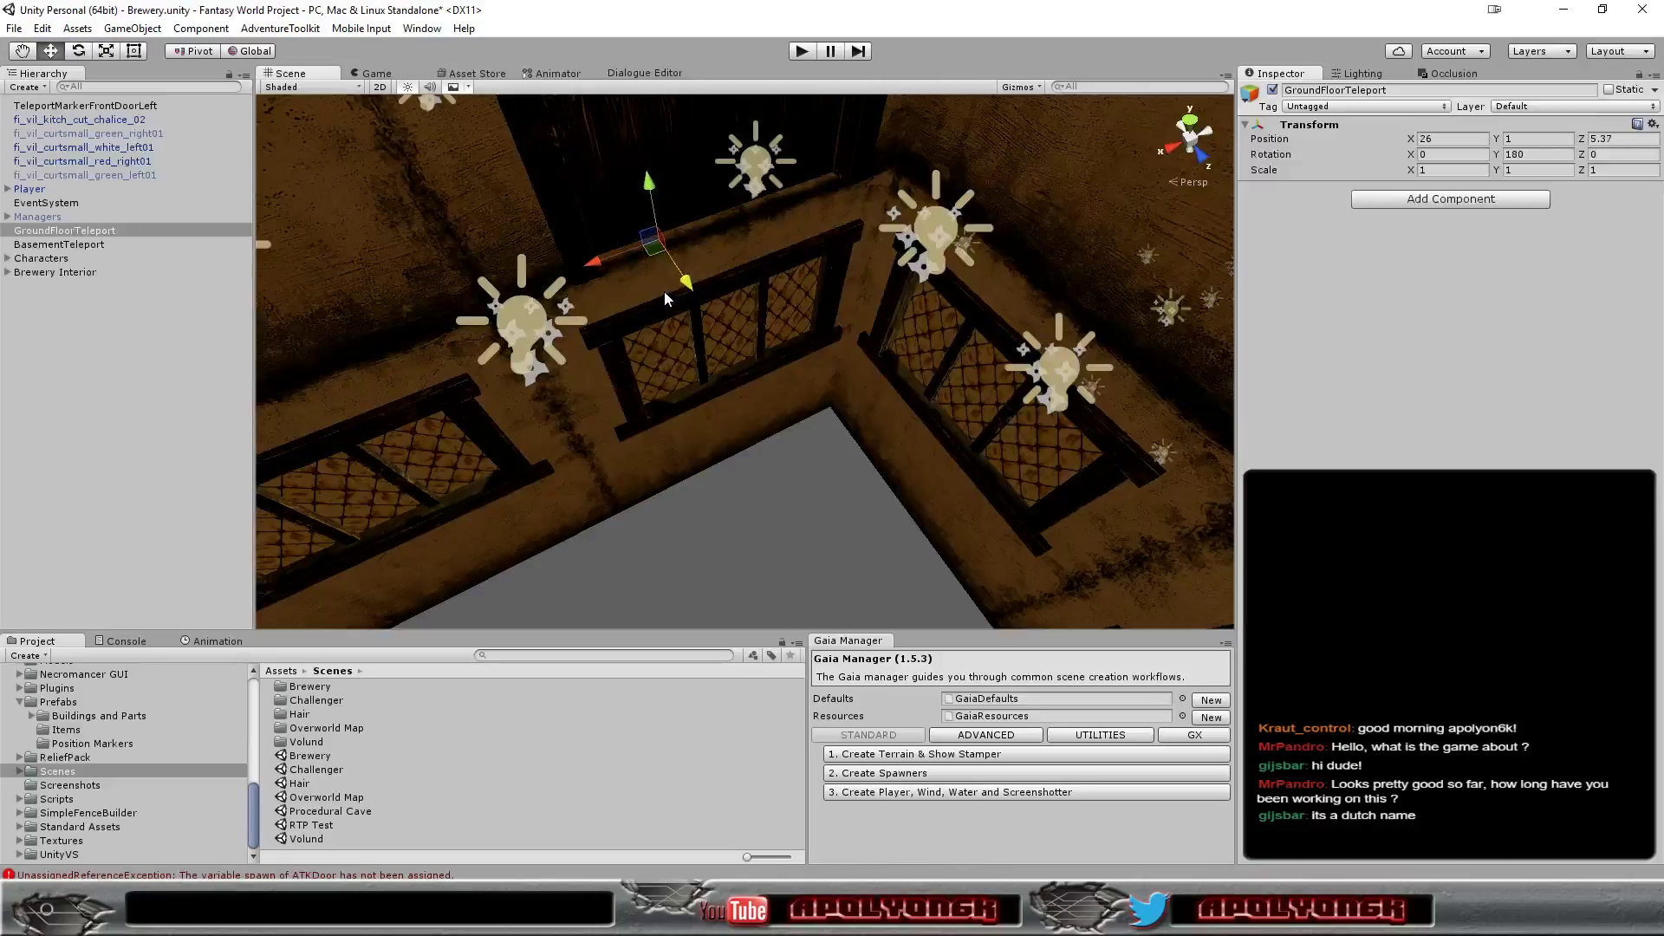
{"action": "mouse_move", "coordinate": [629, 247]}
{"action": "left_mouse_down"}
{"action": "mouse_move", "coordinate": [403, 327]}
{"action": "mouse_move", "coordinate": [398, 374]}
{"action": "left_mouse_up"}
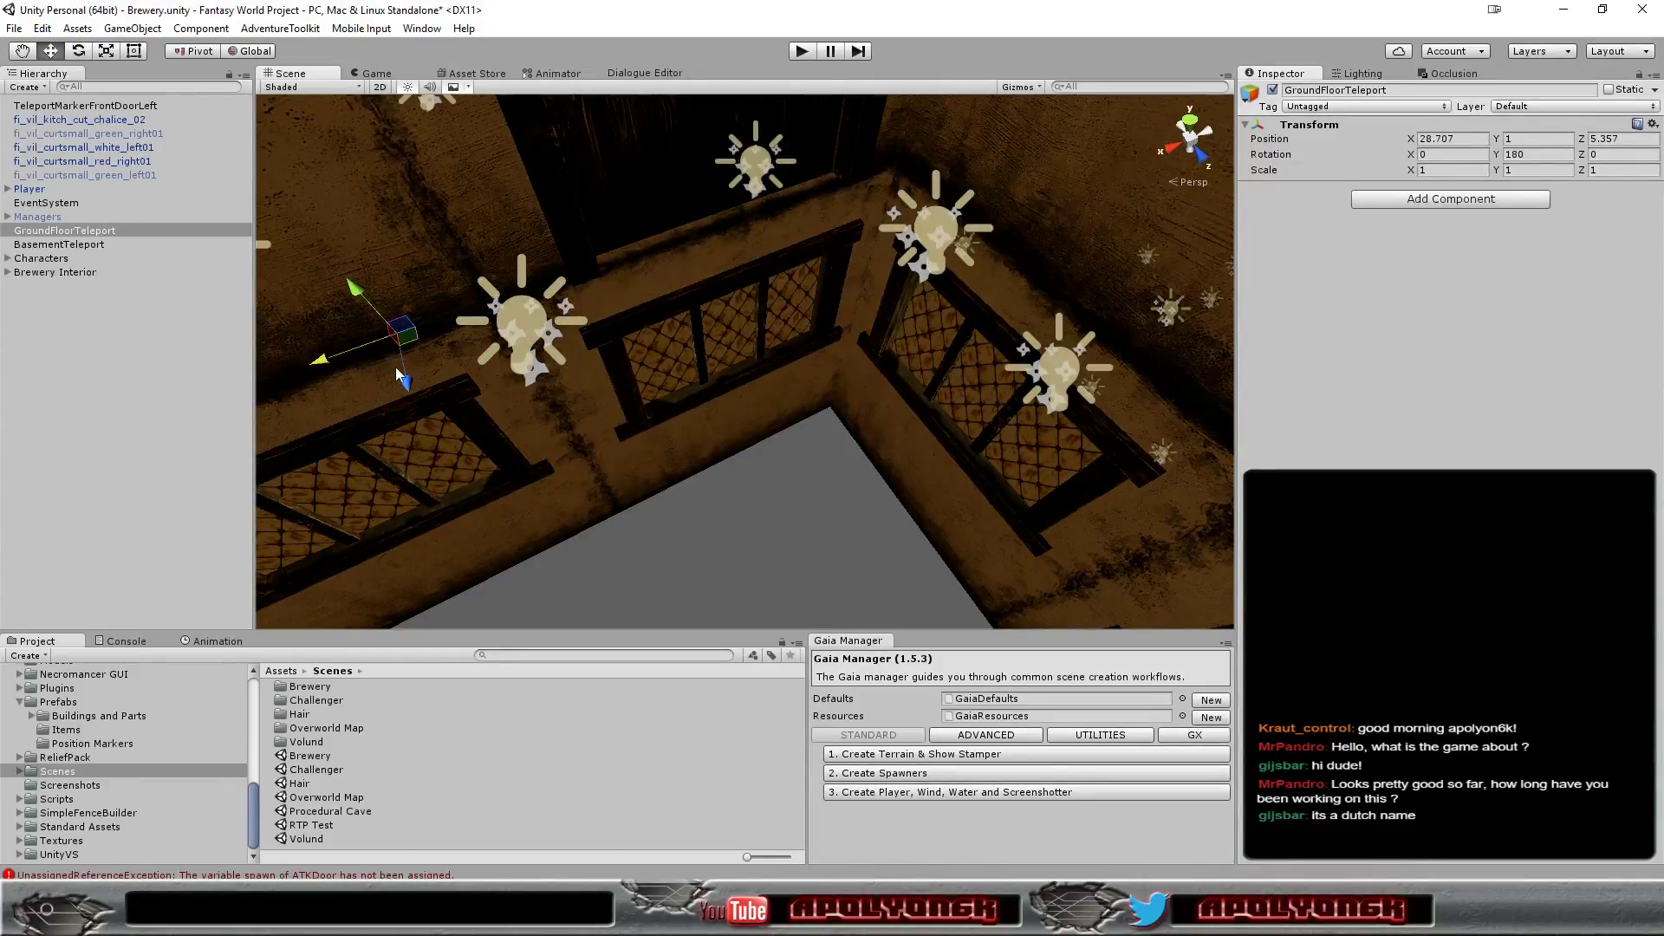
{"action": "right_click_drag", "start_coordinate": [430, 385], "coordinate": [1609, 180]}
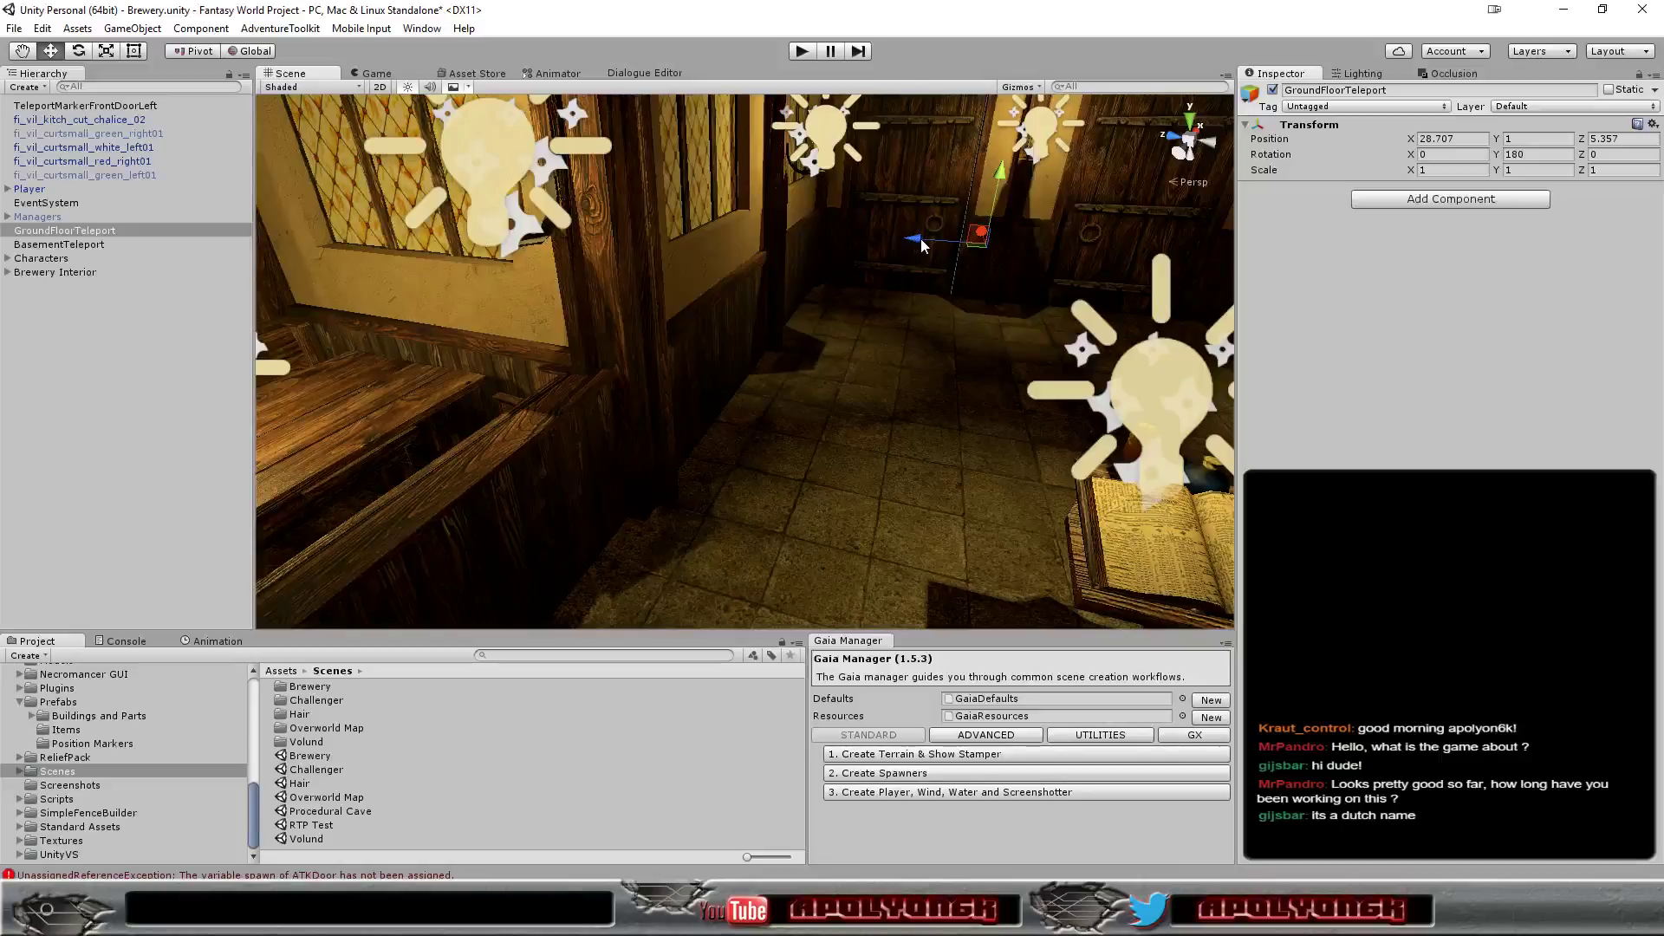
{"action": "left_click_drag", "start_coordinate": [920, 244], "coordinate": [959, 248]}
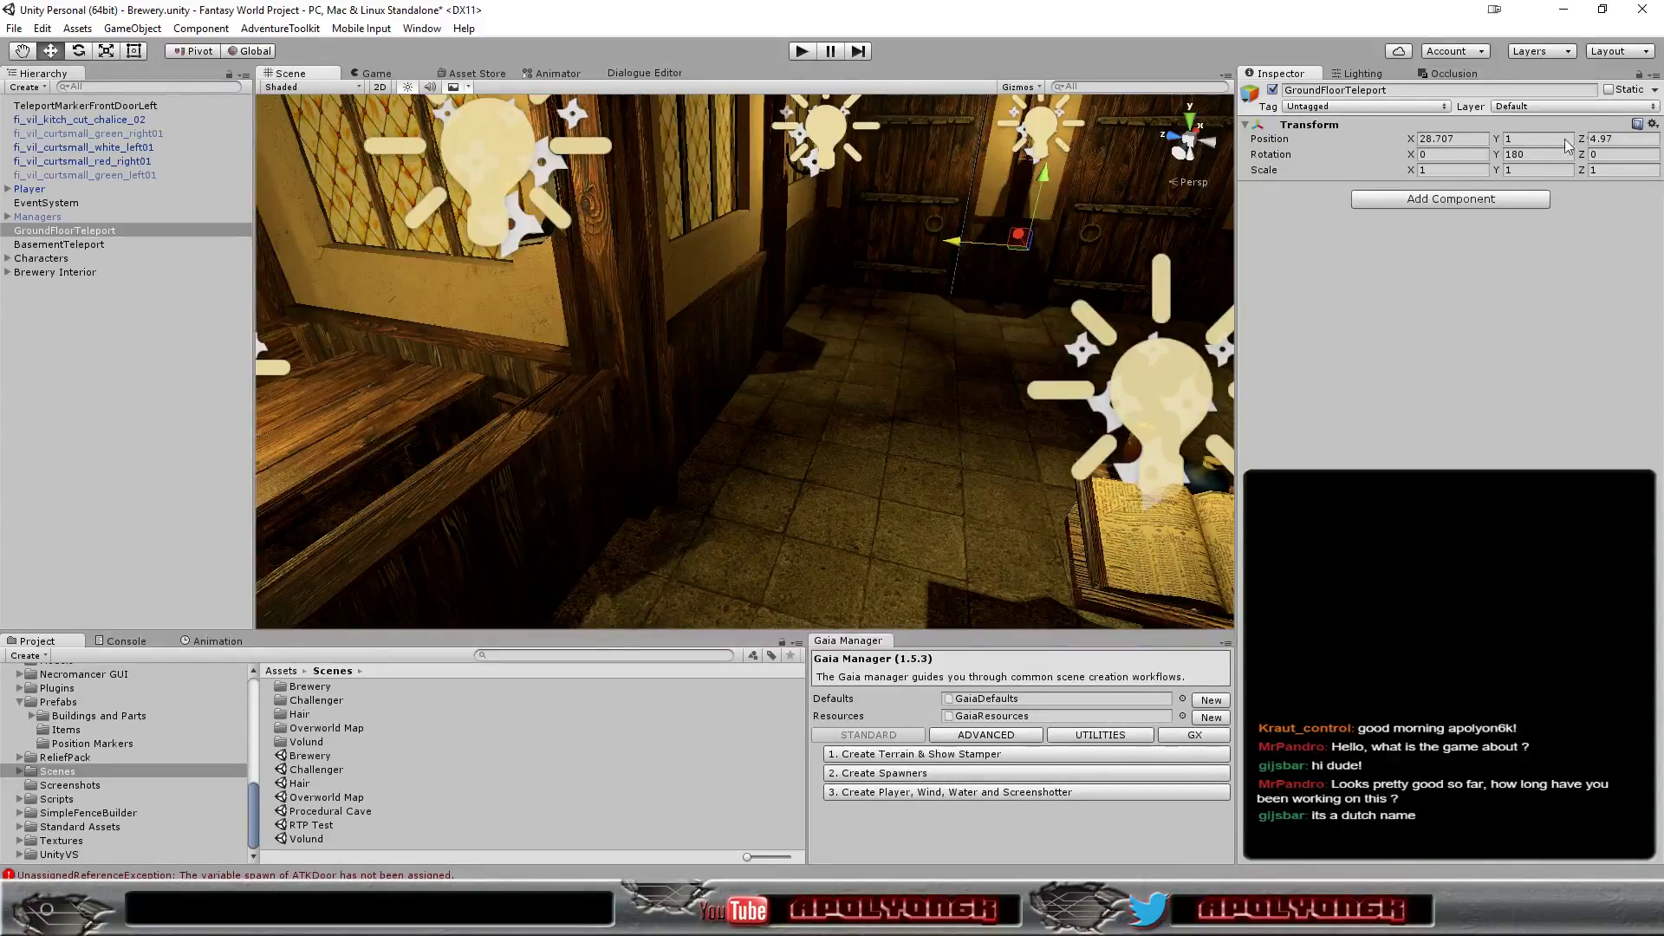
Set the marker's Y rotation to 0
{"action": "left_click", "coordinate": [1542, 154]}
{"action": "type", "text": "0"}
{"action": "left_click", "coordinate": [1538, 139]}
{"action": "right_click_drag", "start_coordinate": [1175, 285], "coordinate": [957, 389]}
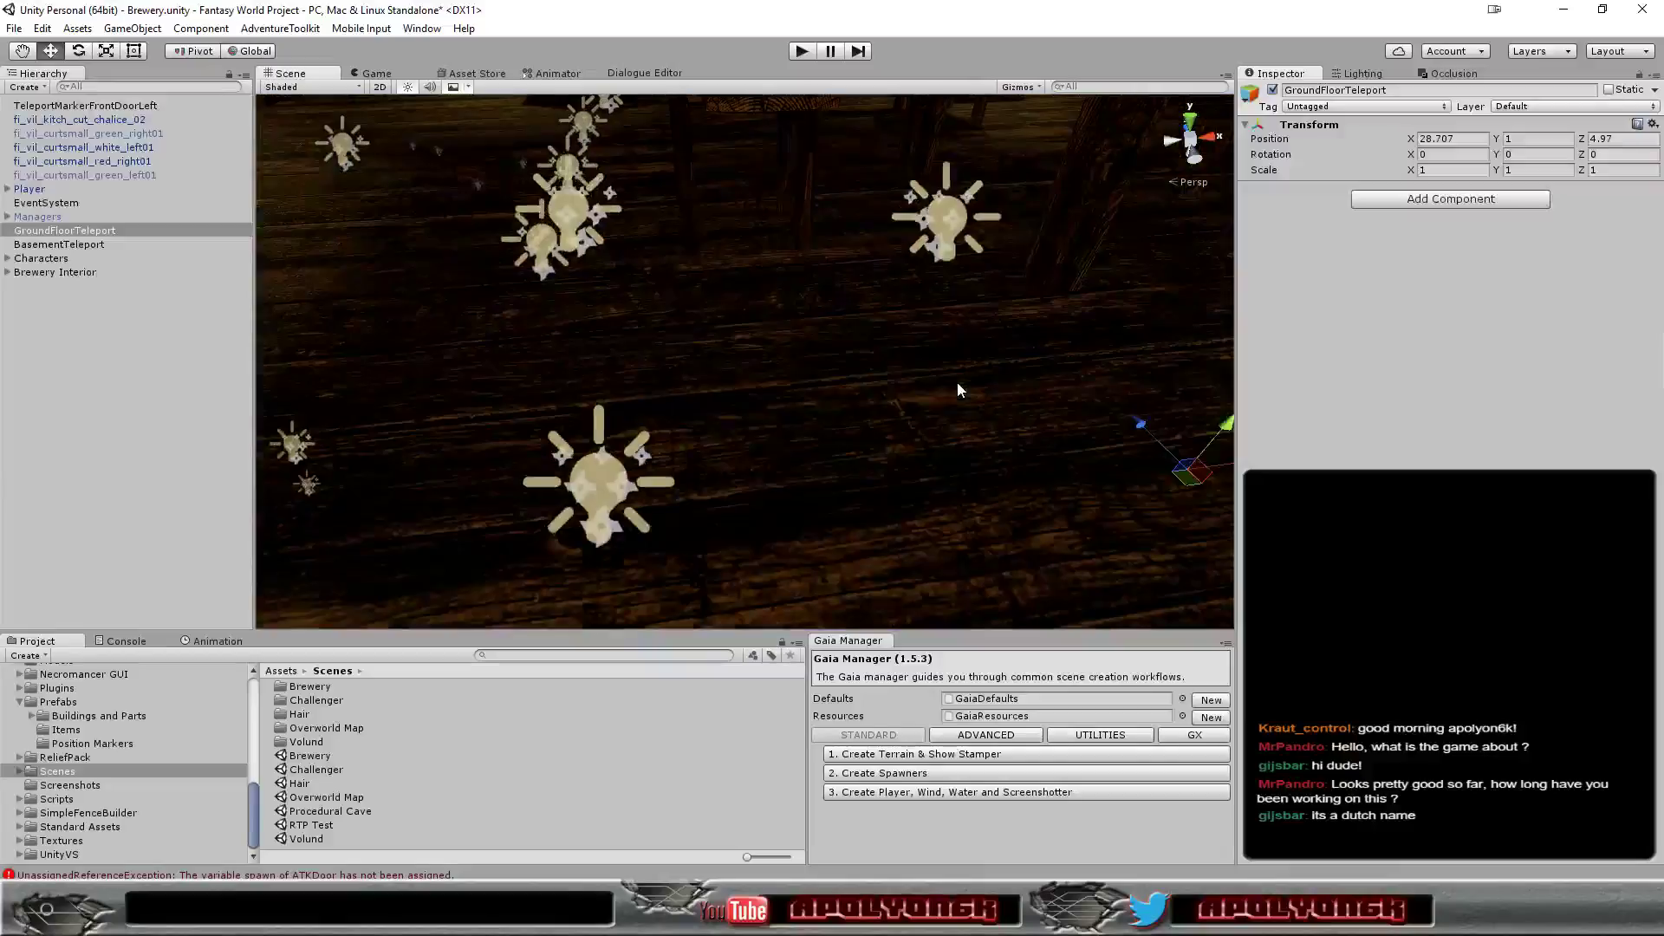
{"action": "right_click_drag", "start_coordinate": [996, 402], "coordinate": [1316, 373]}
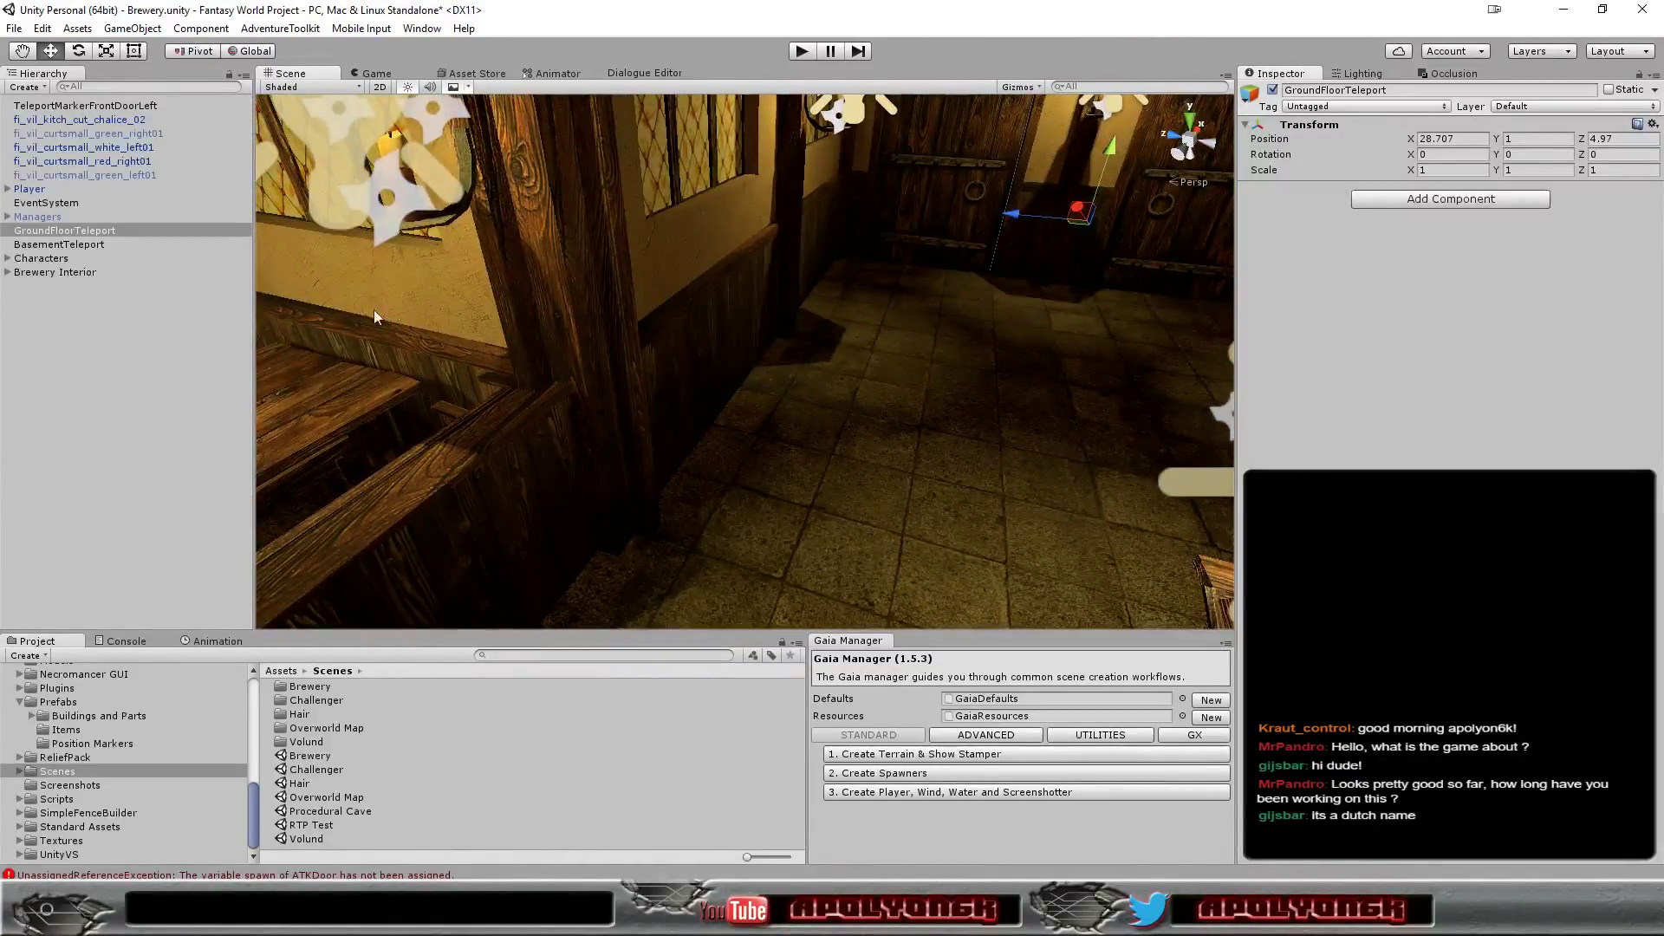
Drag GroundFloorTeleport from the Hierarchy into Prefabs/Position Markers to create GroundFloorTeleport.prefab
{"action": "left_click", "coordinate": [102, 744]}
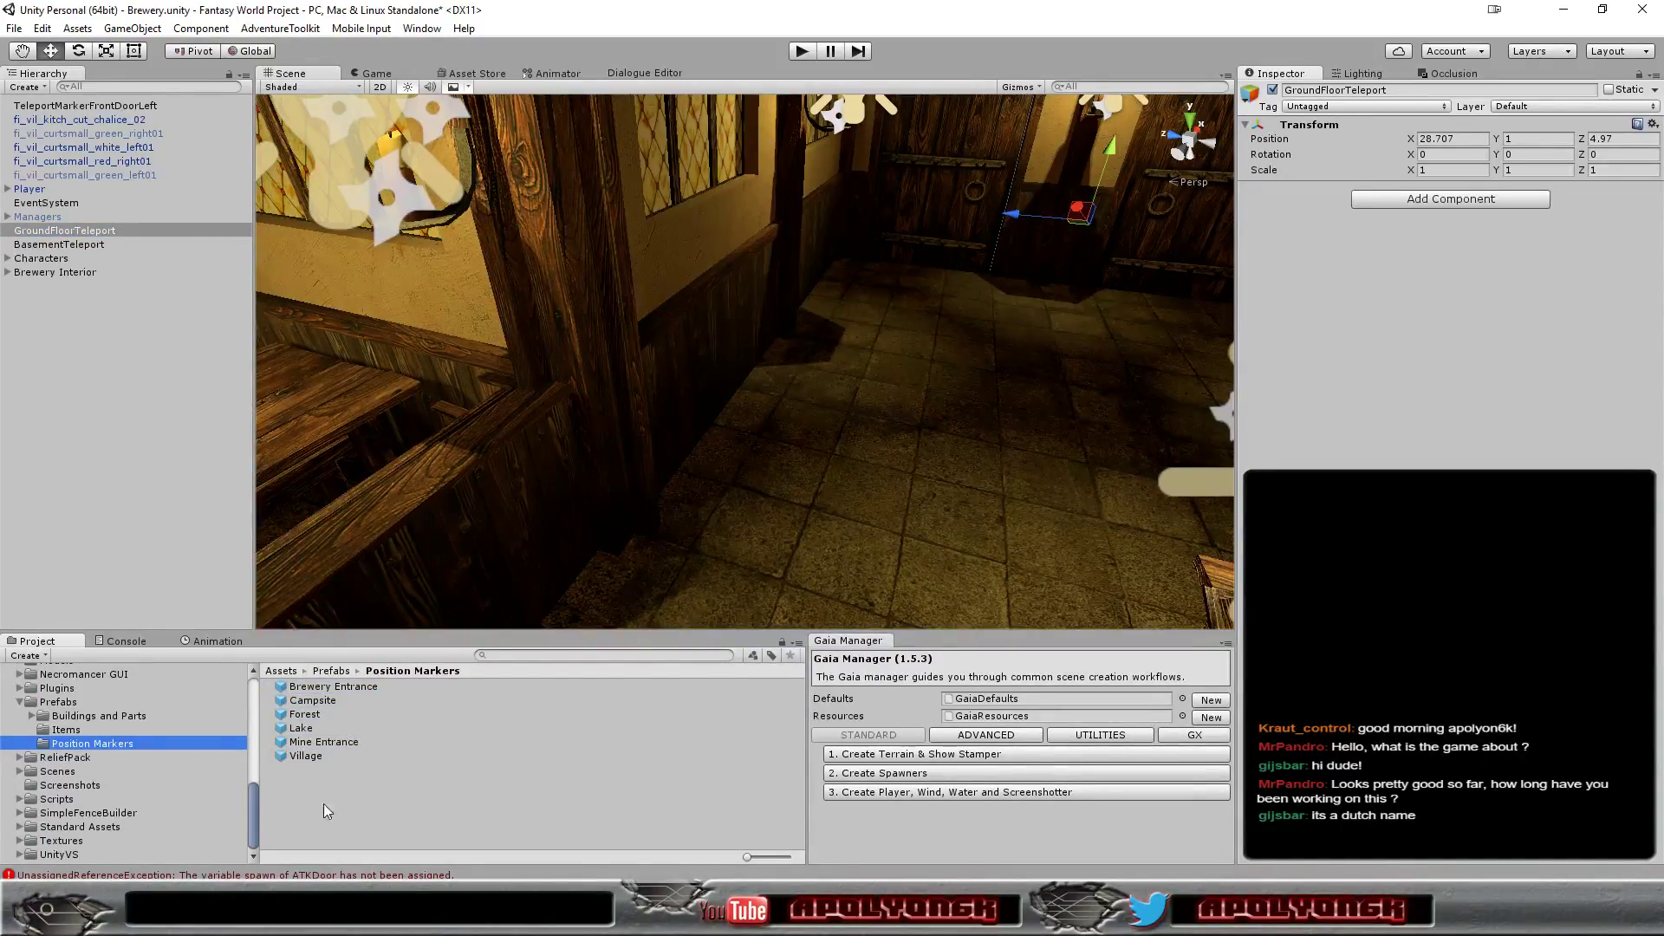
{"action": "left_click_drag", "start_coordinate": [64, 230], "coordinate": [326, 811]}
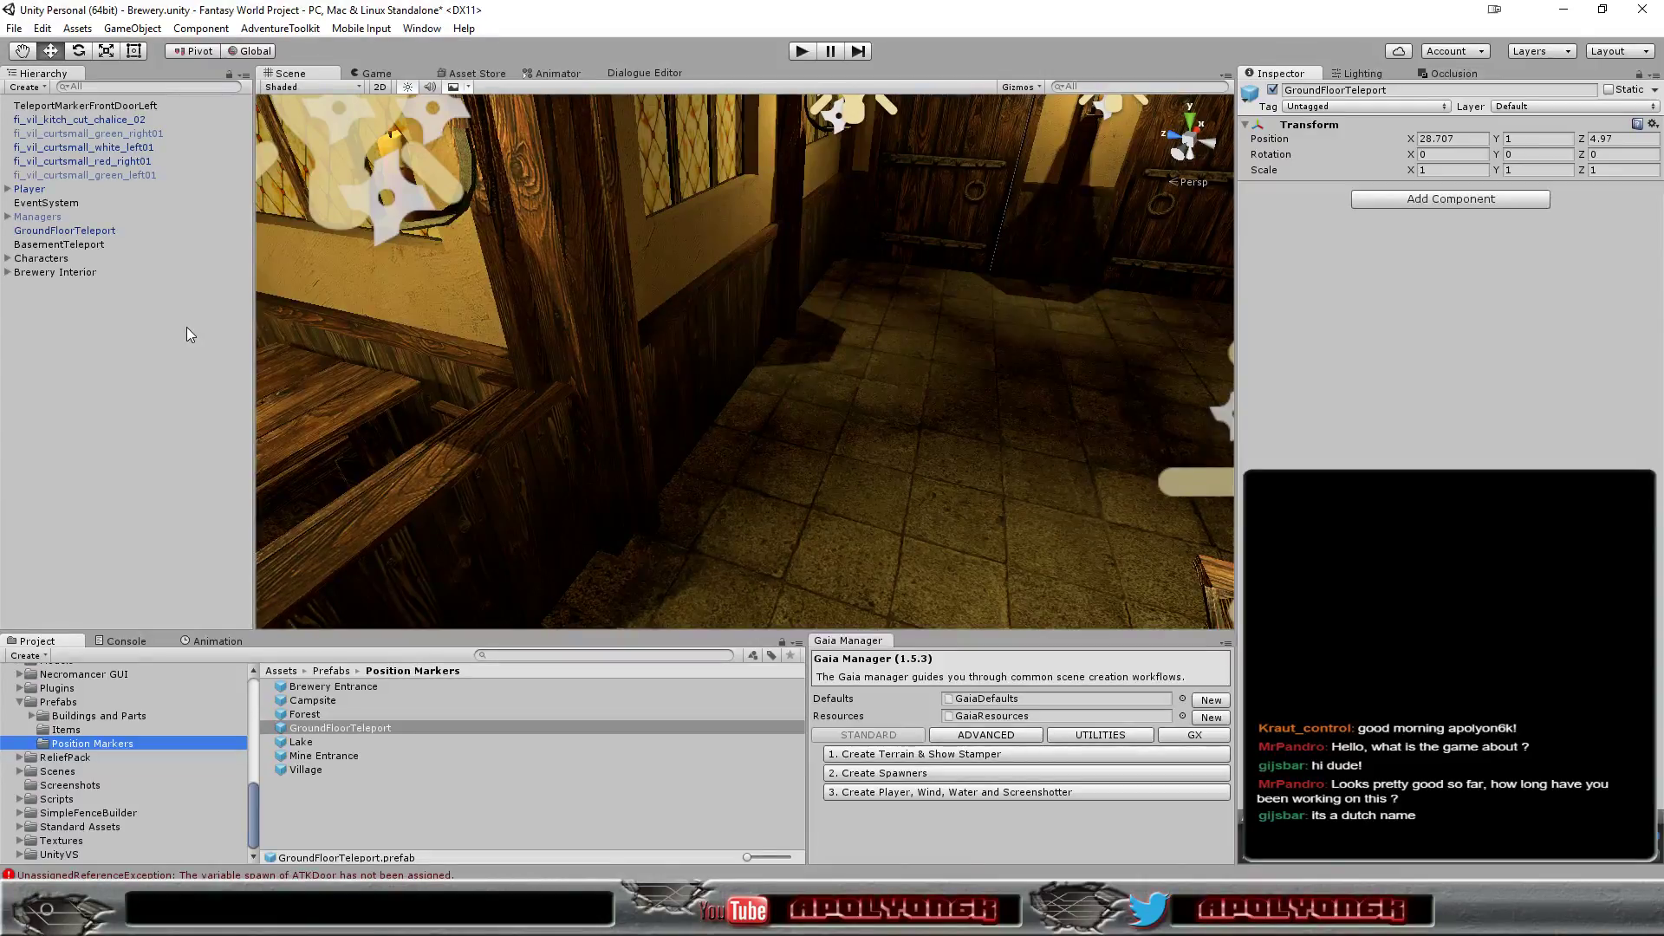
Select fi_vil_door02, then fi_vil_door02 (1), and view its ATK Door (Script) settings
{"action": "left_click", "coordinate": [952, 174]}
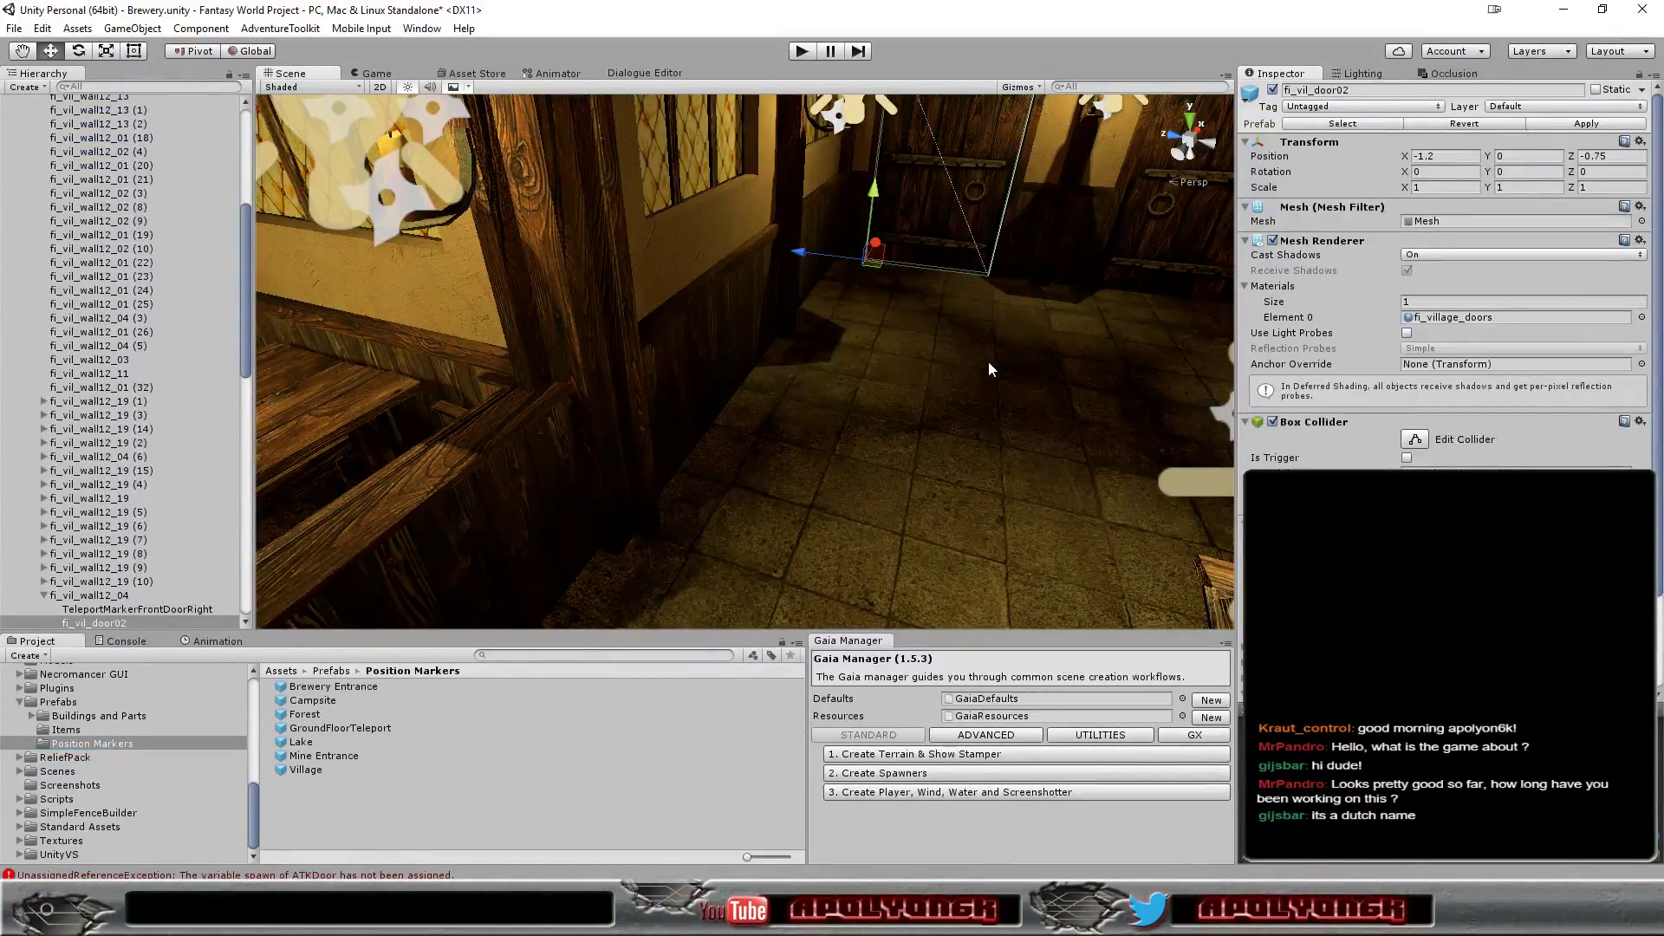
{"action": "scroll", "coordinate": [1320, 278], "scroll_direction": "down", "scroll_amount": 3}
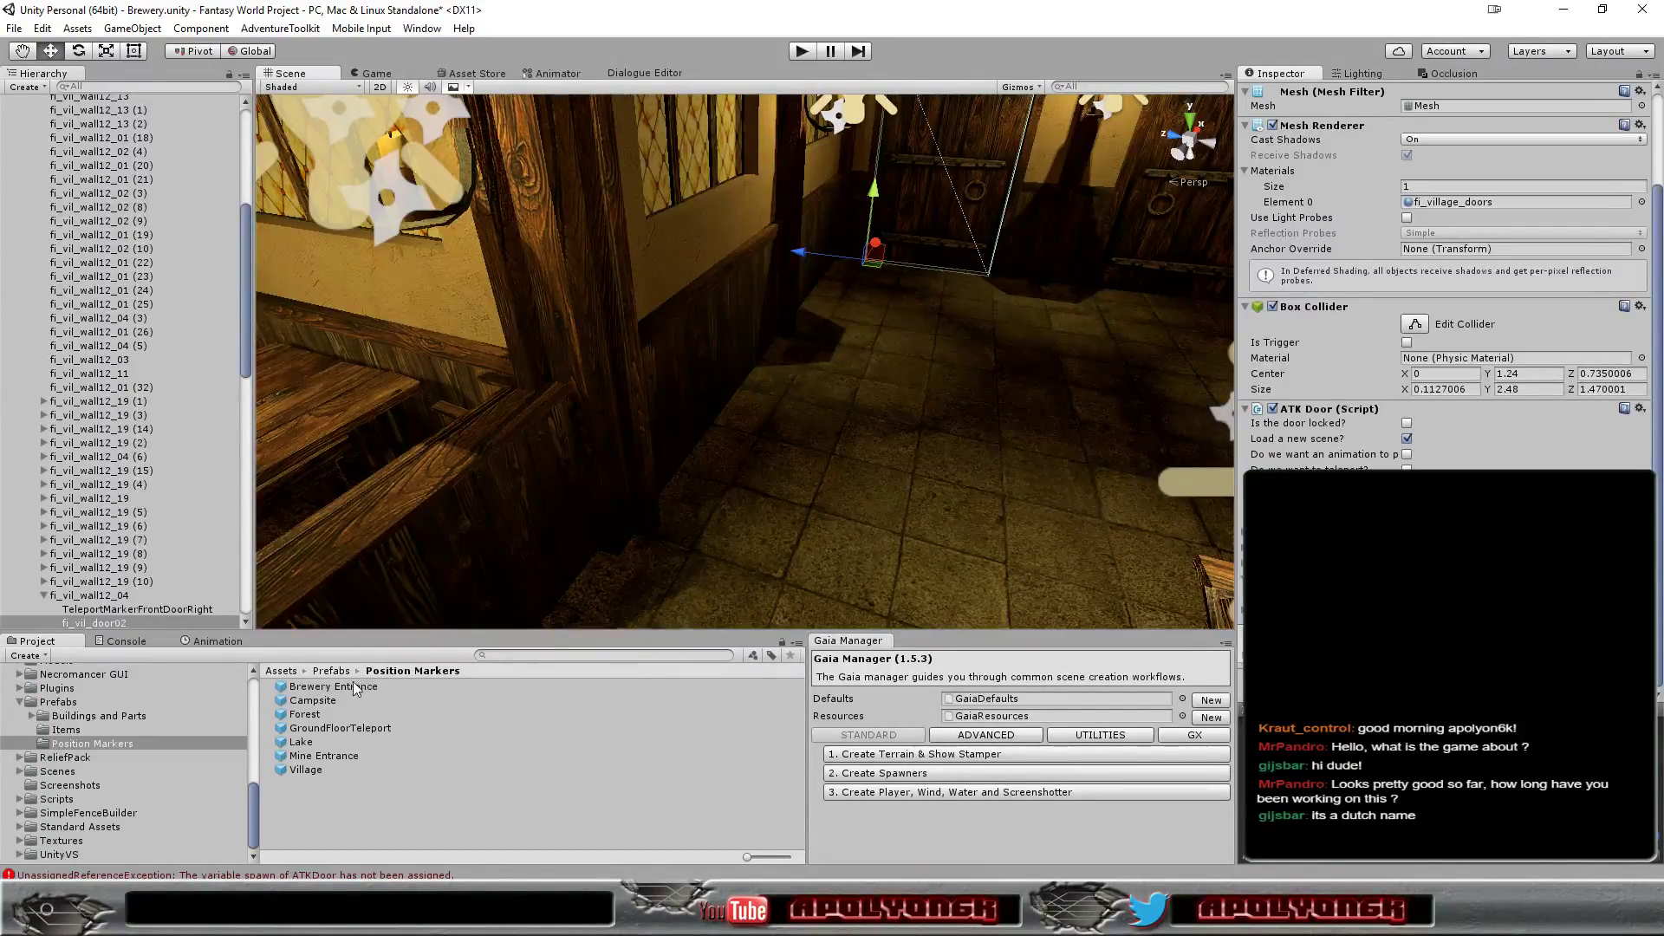
{"action": "left_click_drag", "start_coordinate": [354, 690], "coordinate": [1146, 577]}
{"action": "left_click", "coordinate": [1164, 233]}
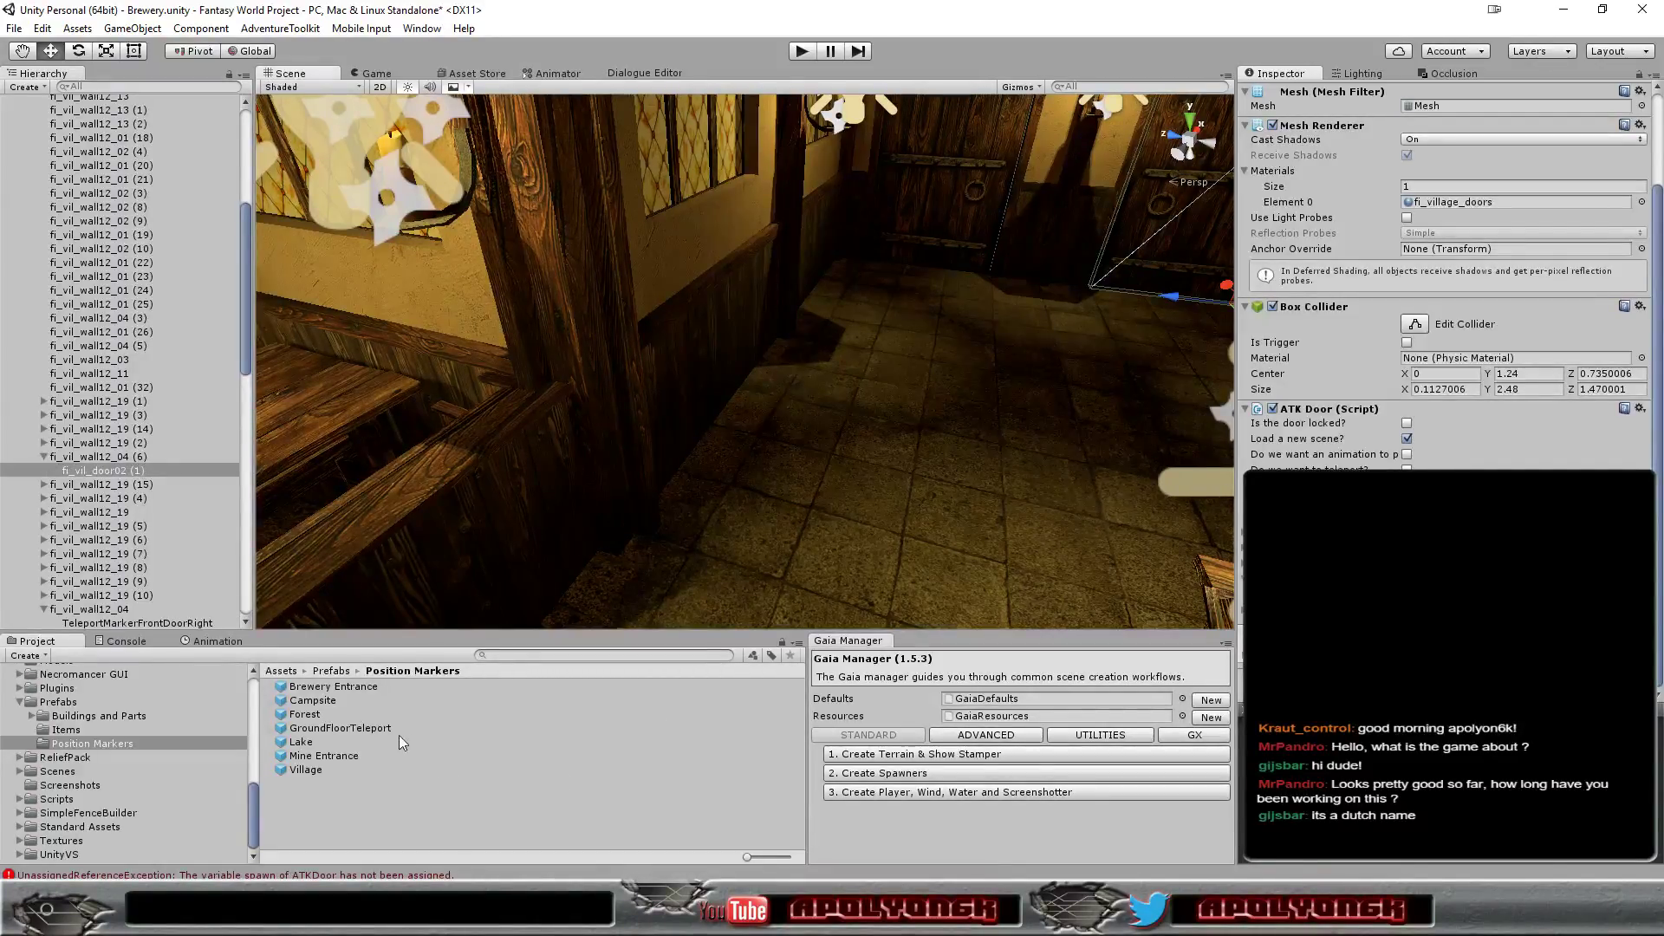
{"action": "left_click_drag", "start_coordinate": [344, 689], "coordinate": [1131, 595]}
After a quick test run, activate the Managers object and play the brewery scene again
{"action": "left_click", "coordinate": [801, 51]}
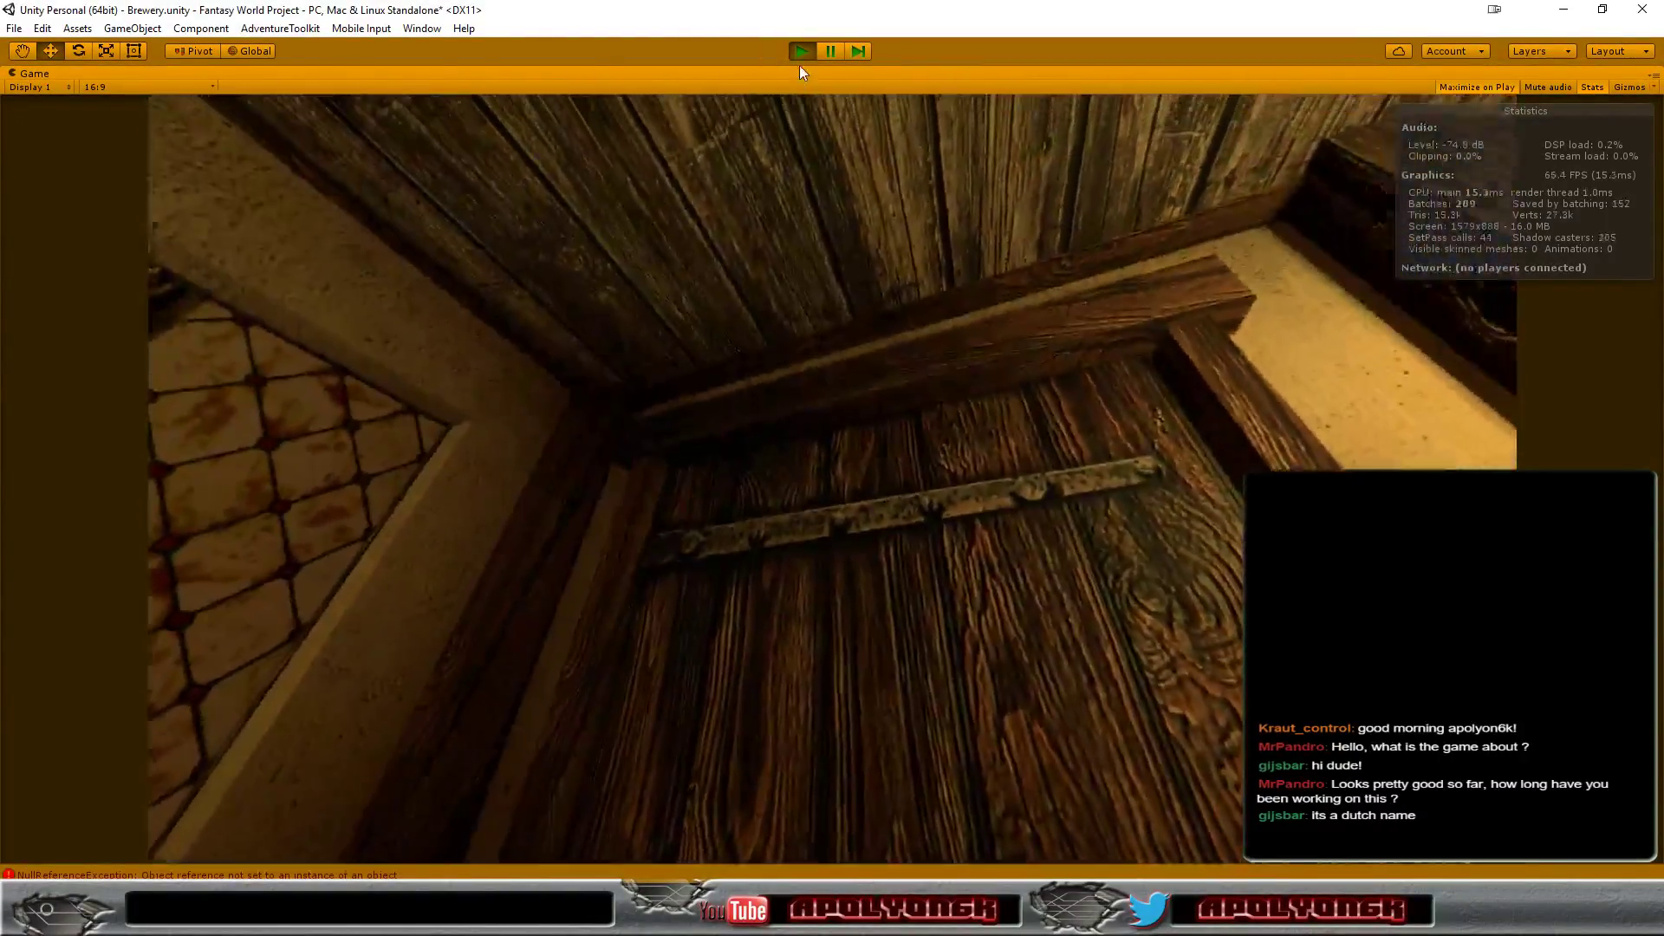
{"action": "left_click", "coordinate": [800, 52]}
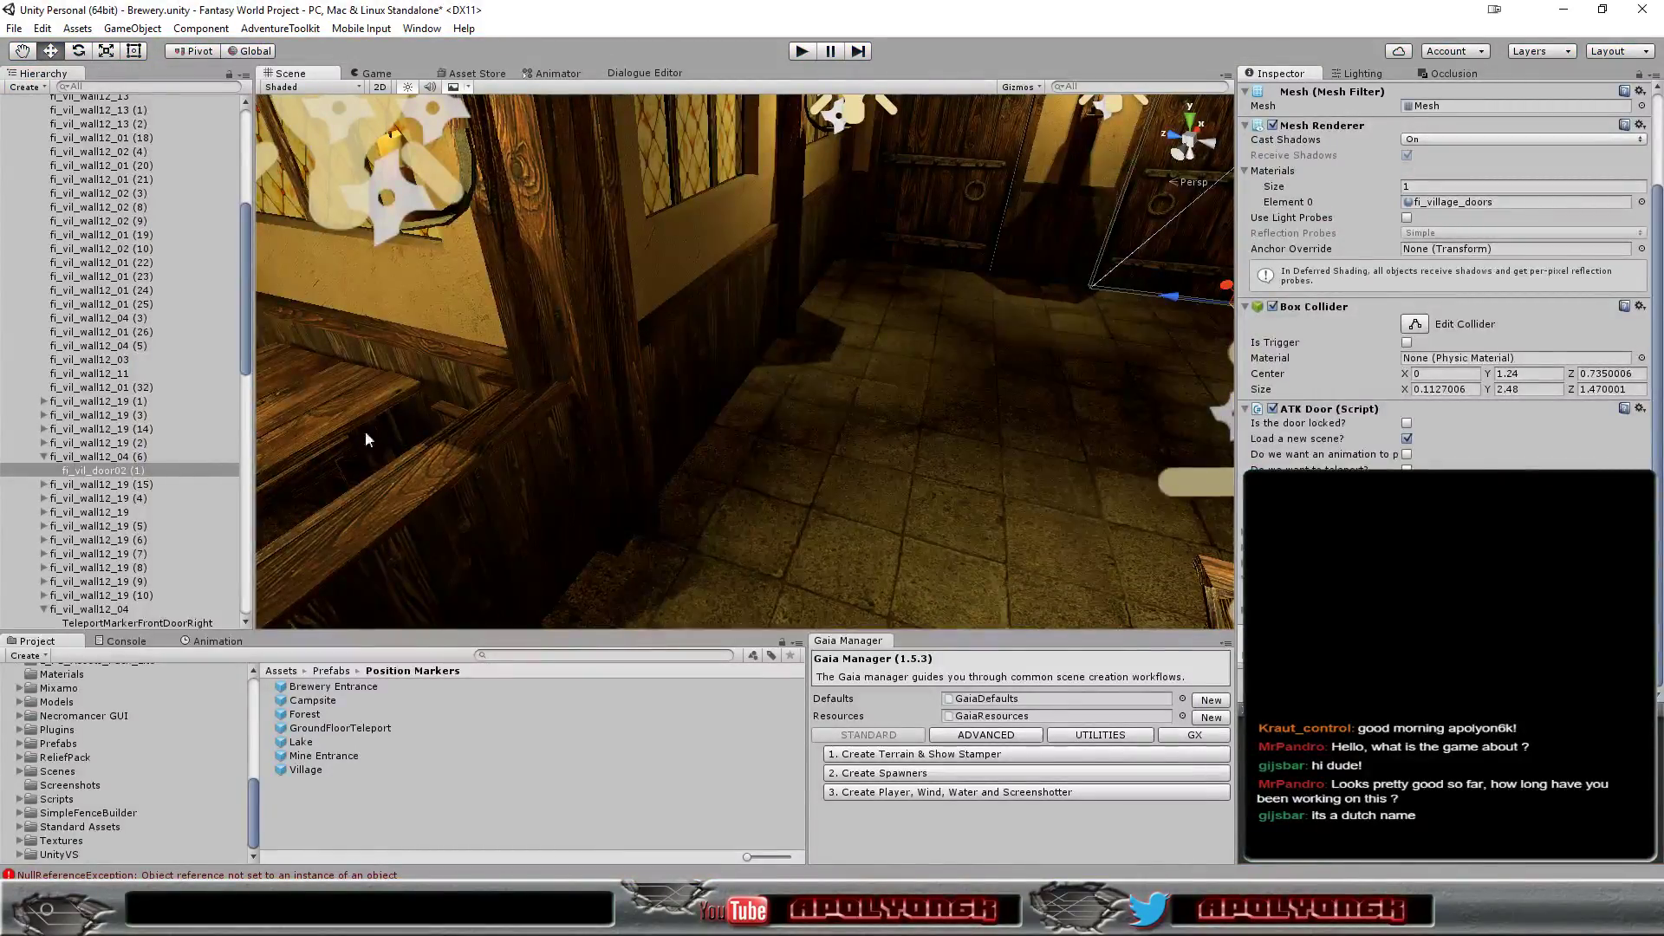
{"action": "left_click", "coordinate": [43, 456]}
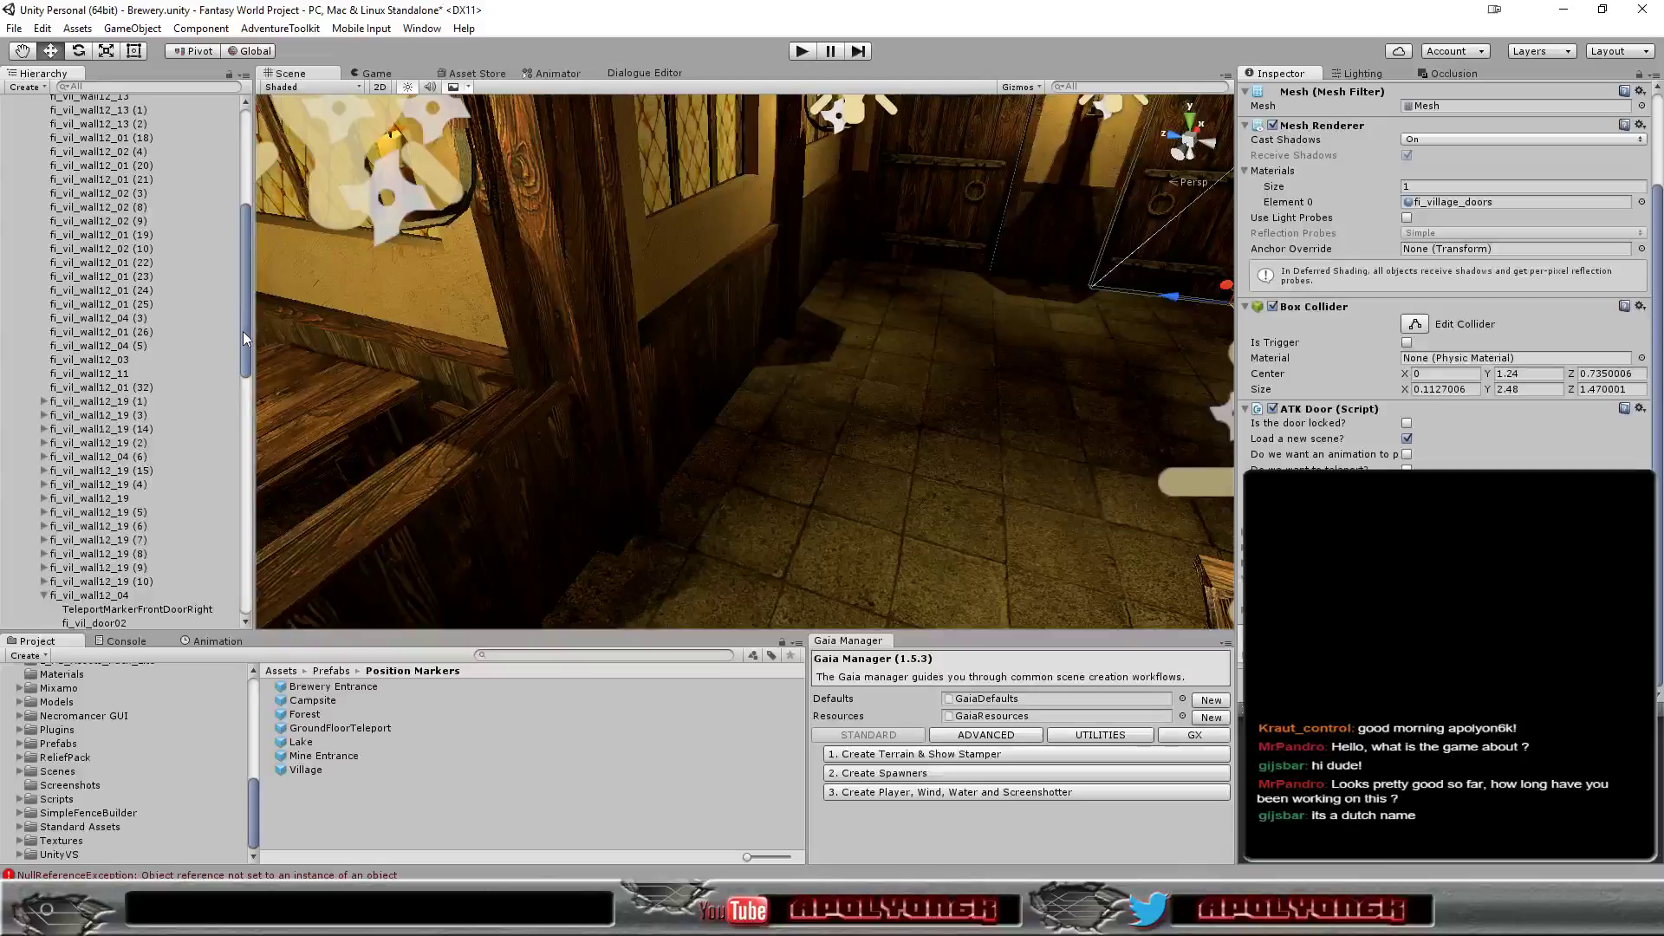
{"action": "left_click_drag", "start_coordinate": [242, 331], "coordinate": [231, 226]}
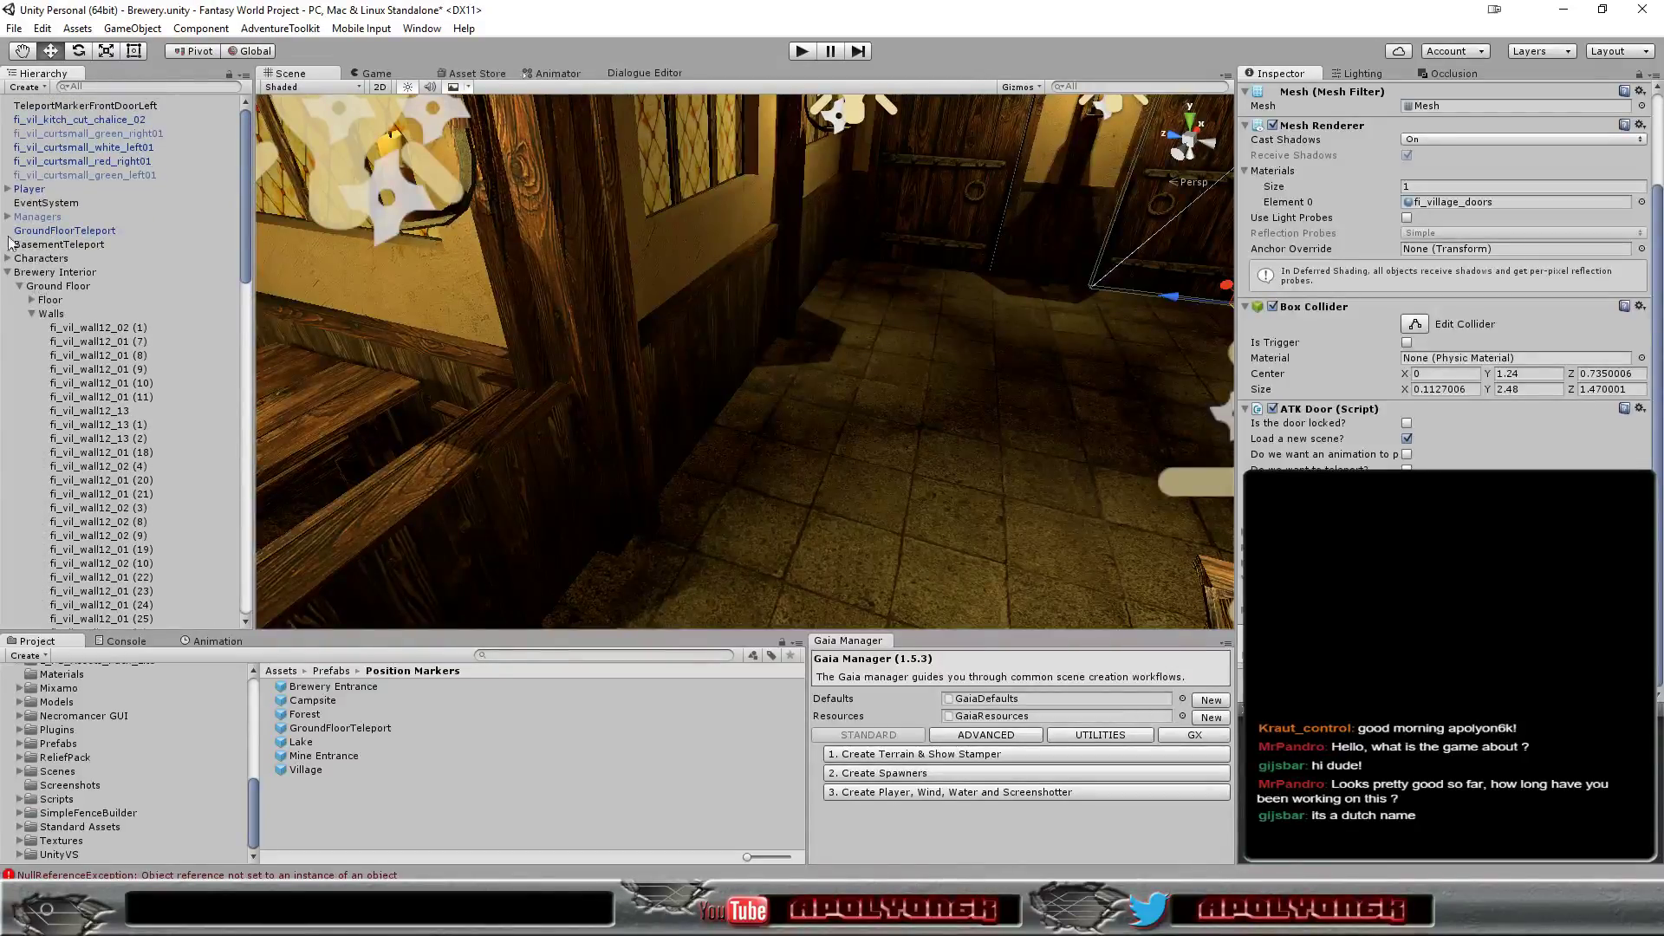
{"action": "left_click", "coordinate": [45, 217]}
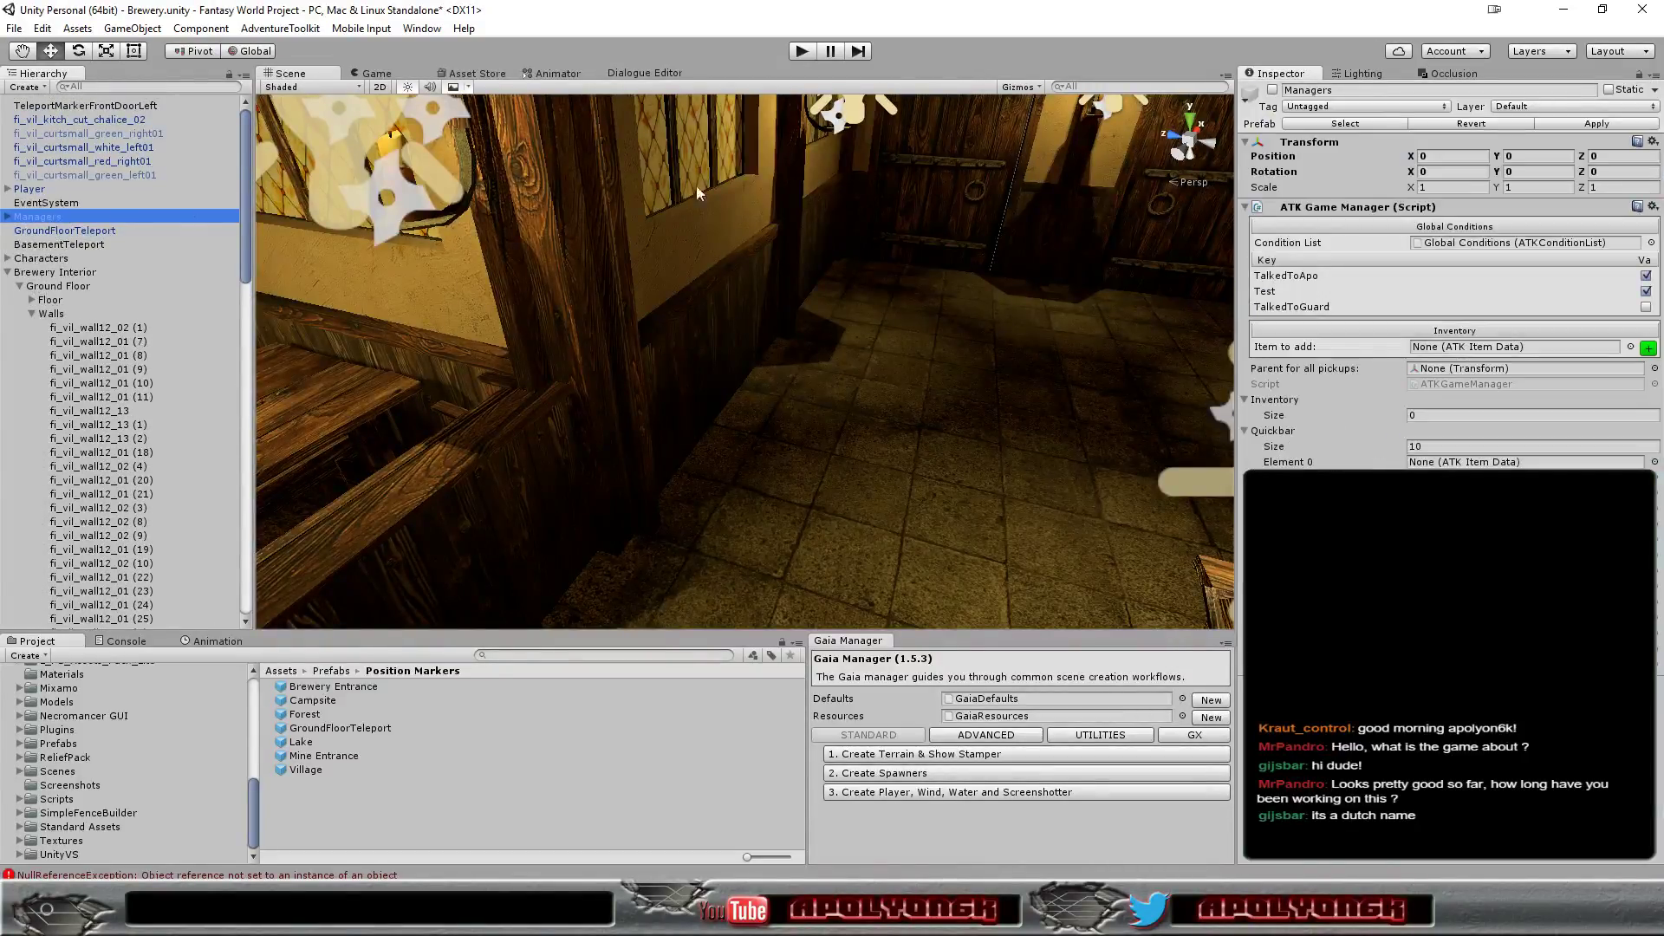
{"action": "left_click", "coordinate": [1272, 90]}
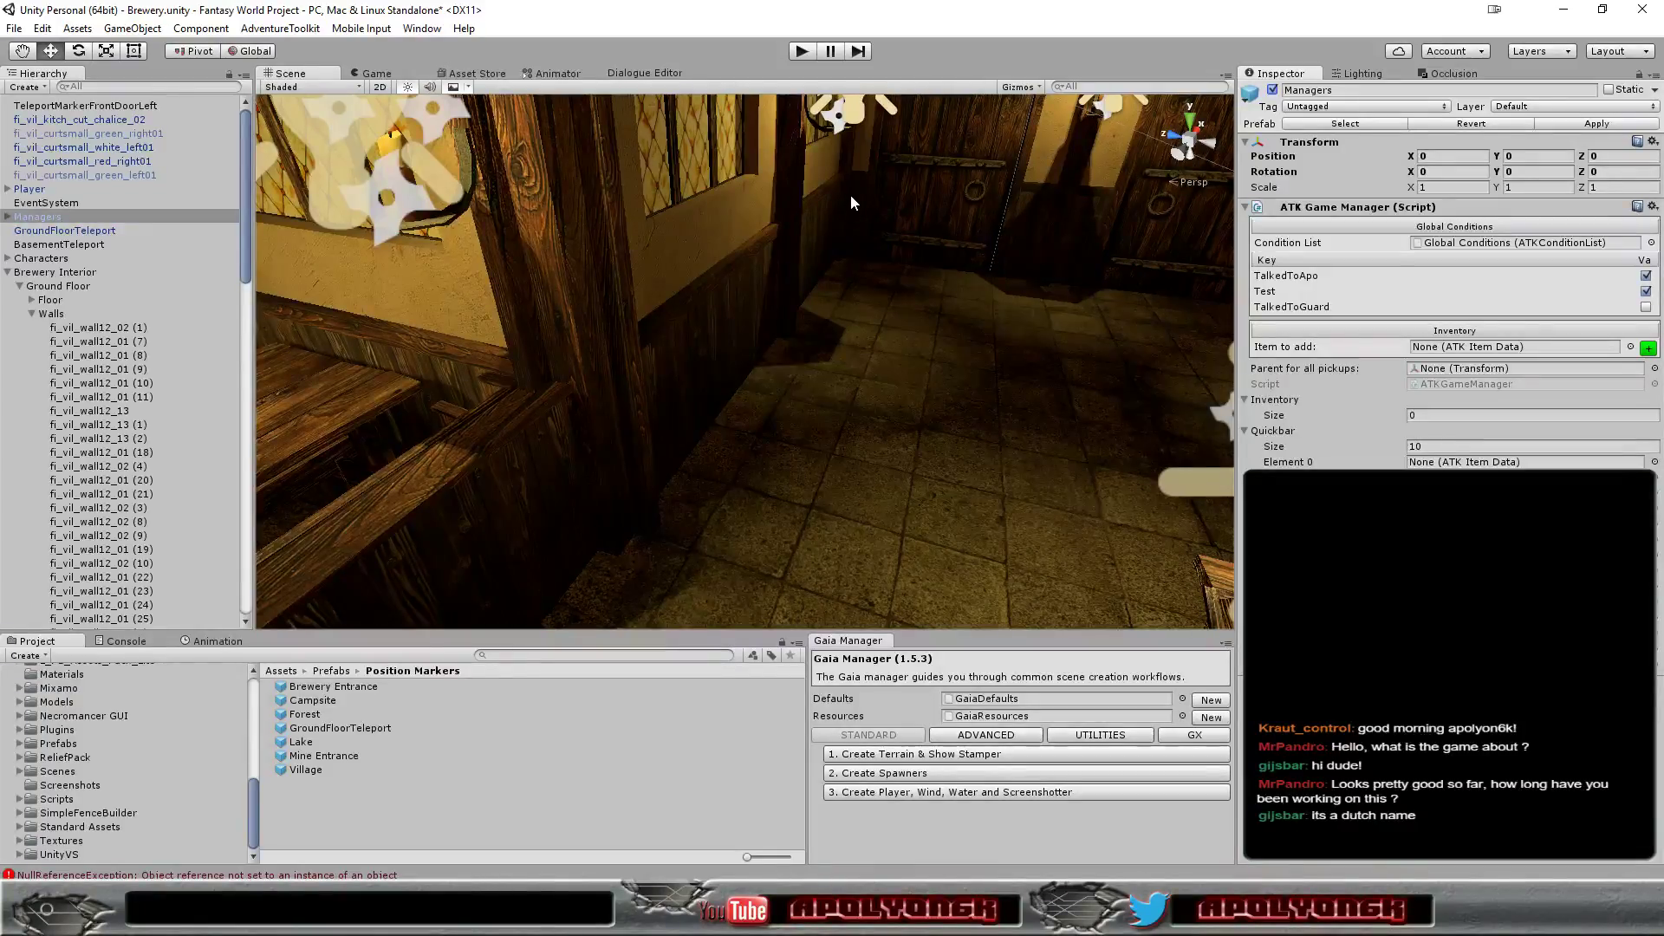
{"action": "left_click", "coordinate": [800, 54]}
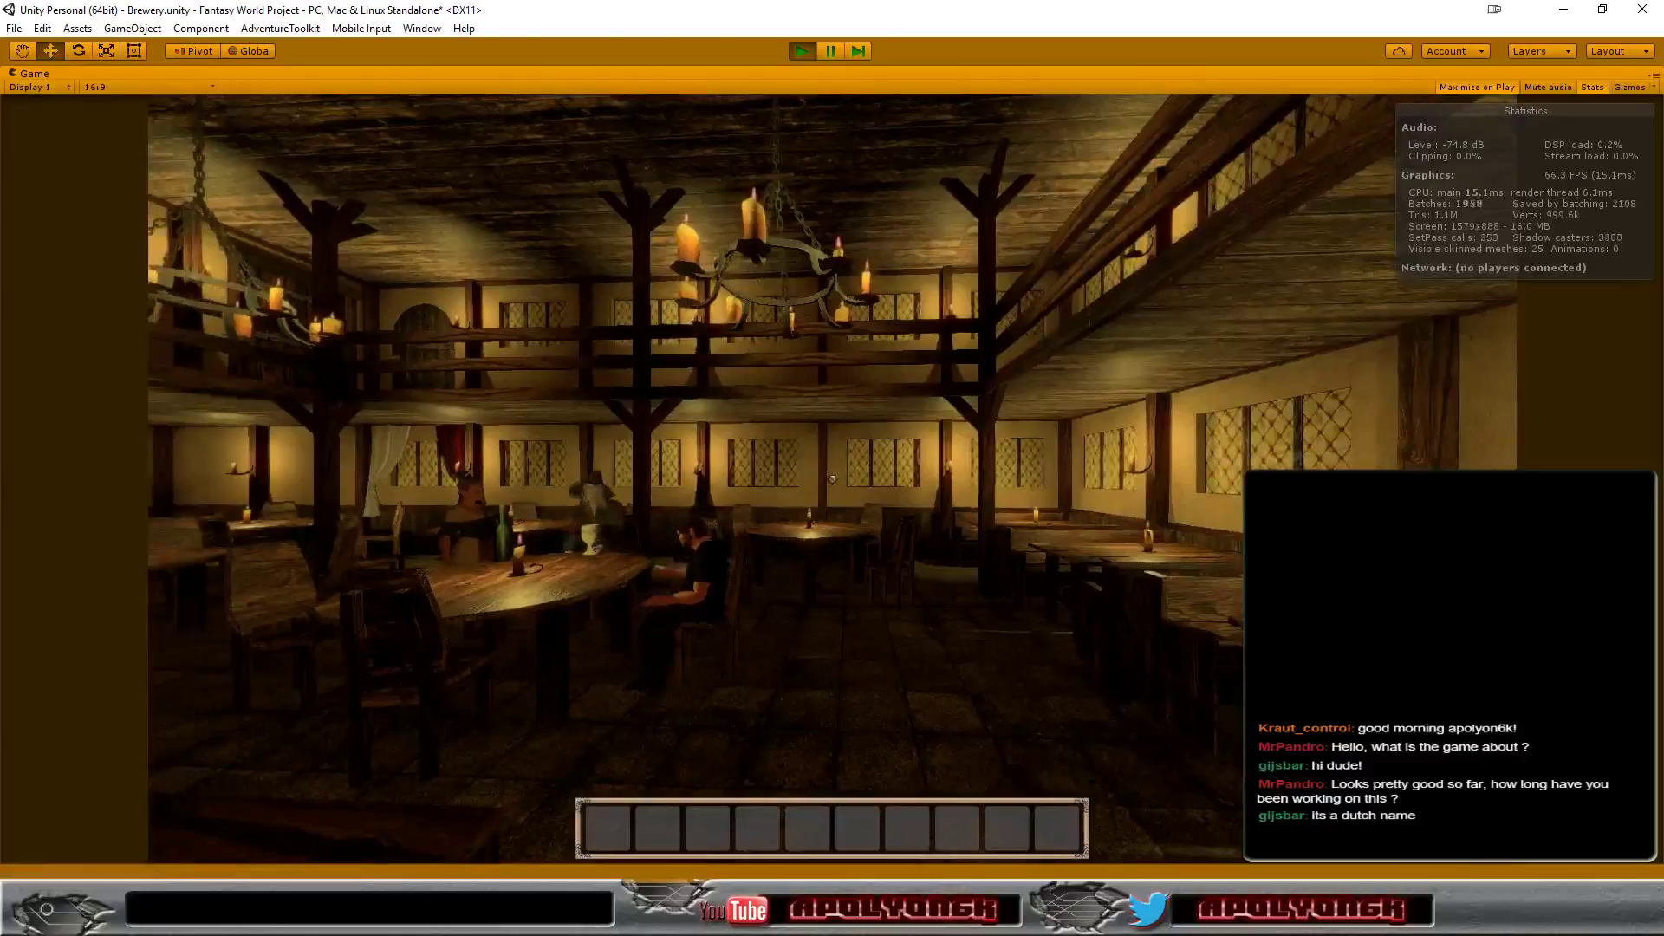
Walk to the brewery door, use it to reach the Overworld Map, explore, then stop and switch to Visual Studio
{"action": "key", "text": "w"}
{"action": "key", "text": "w"}
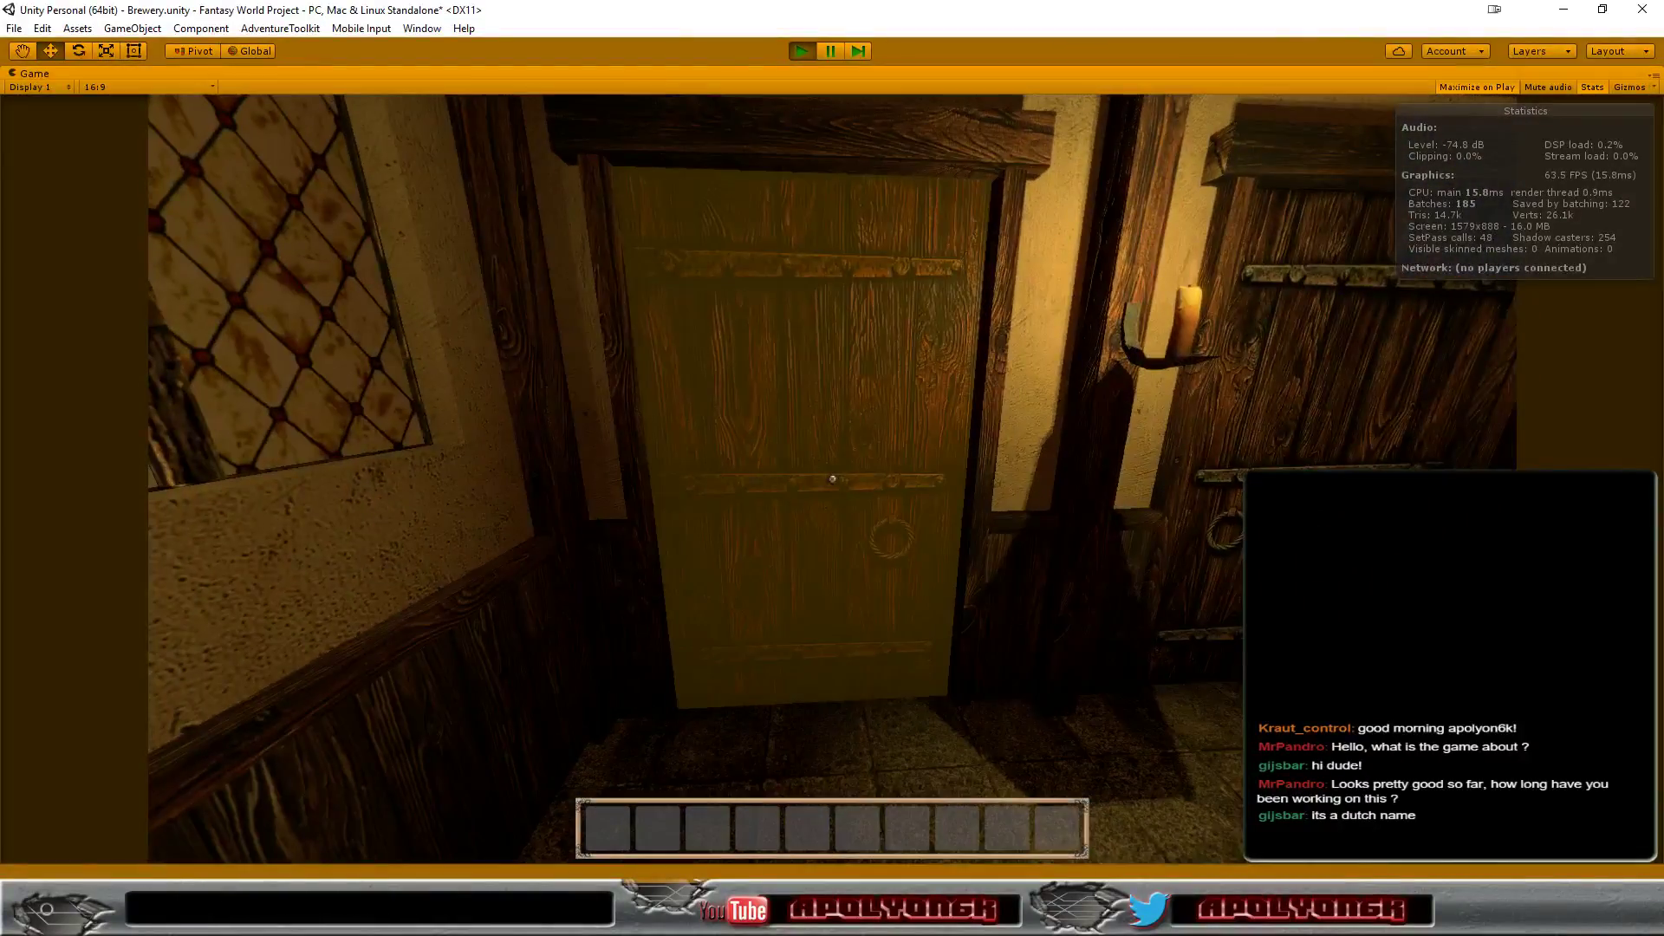
{"action": "left_click", "coordinate": [833, 479]}
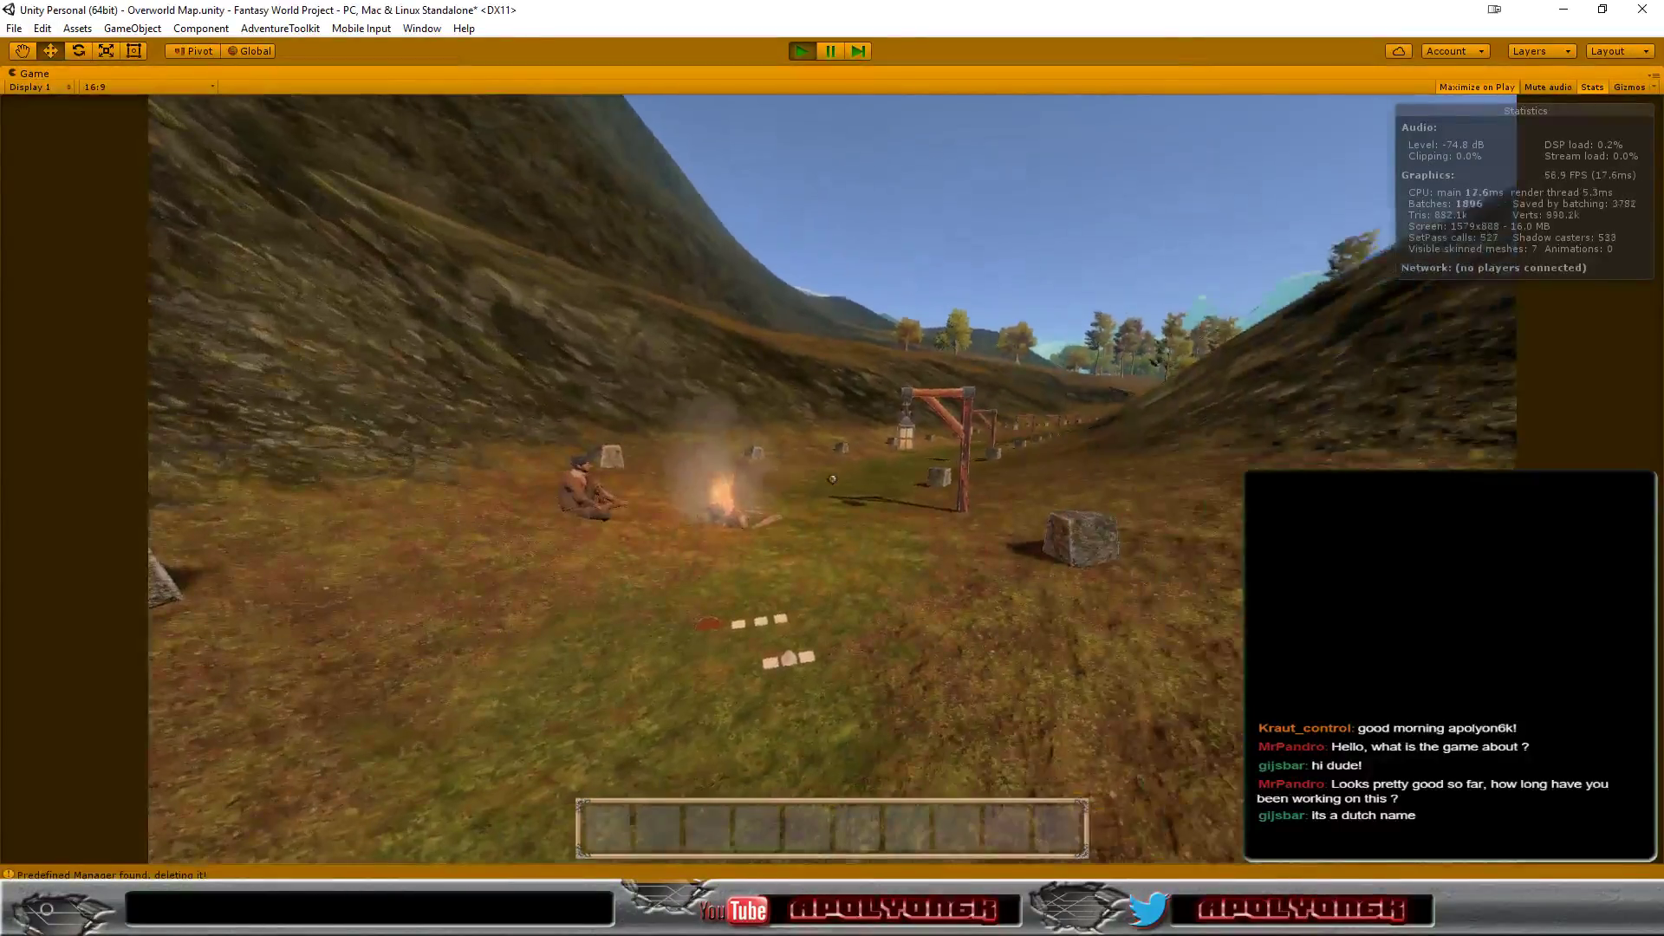
{"action": "key", "text": "w"}
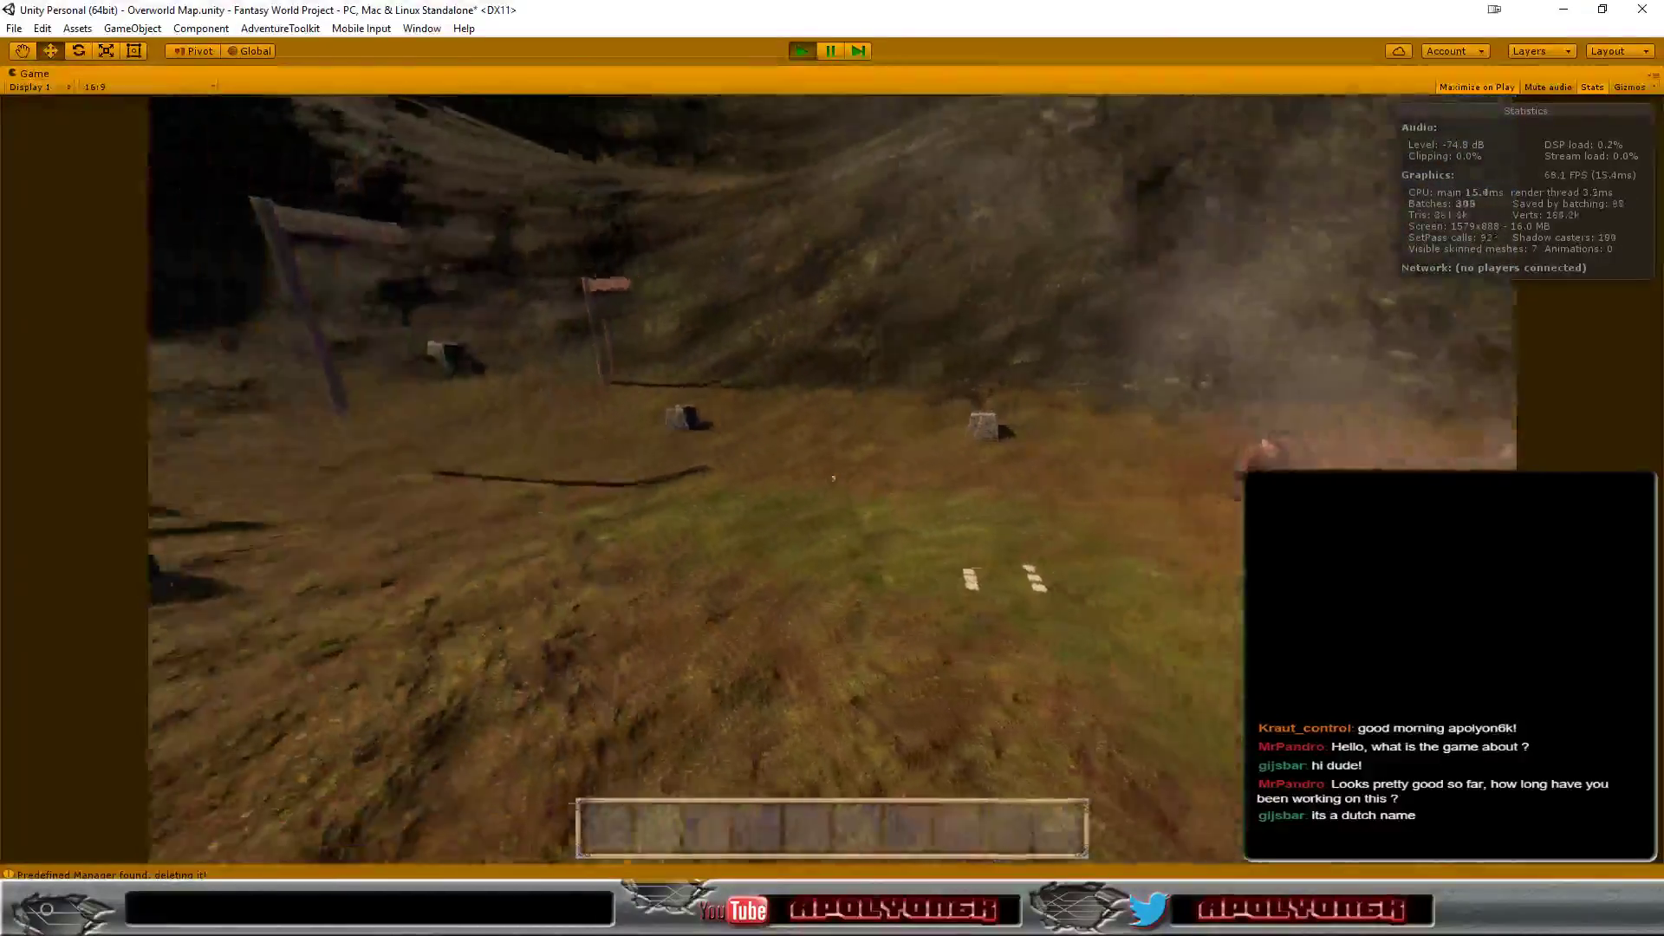
{"action": "key", "text": "w"}
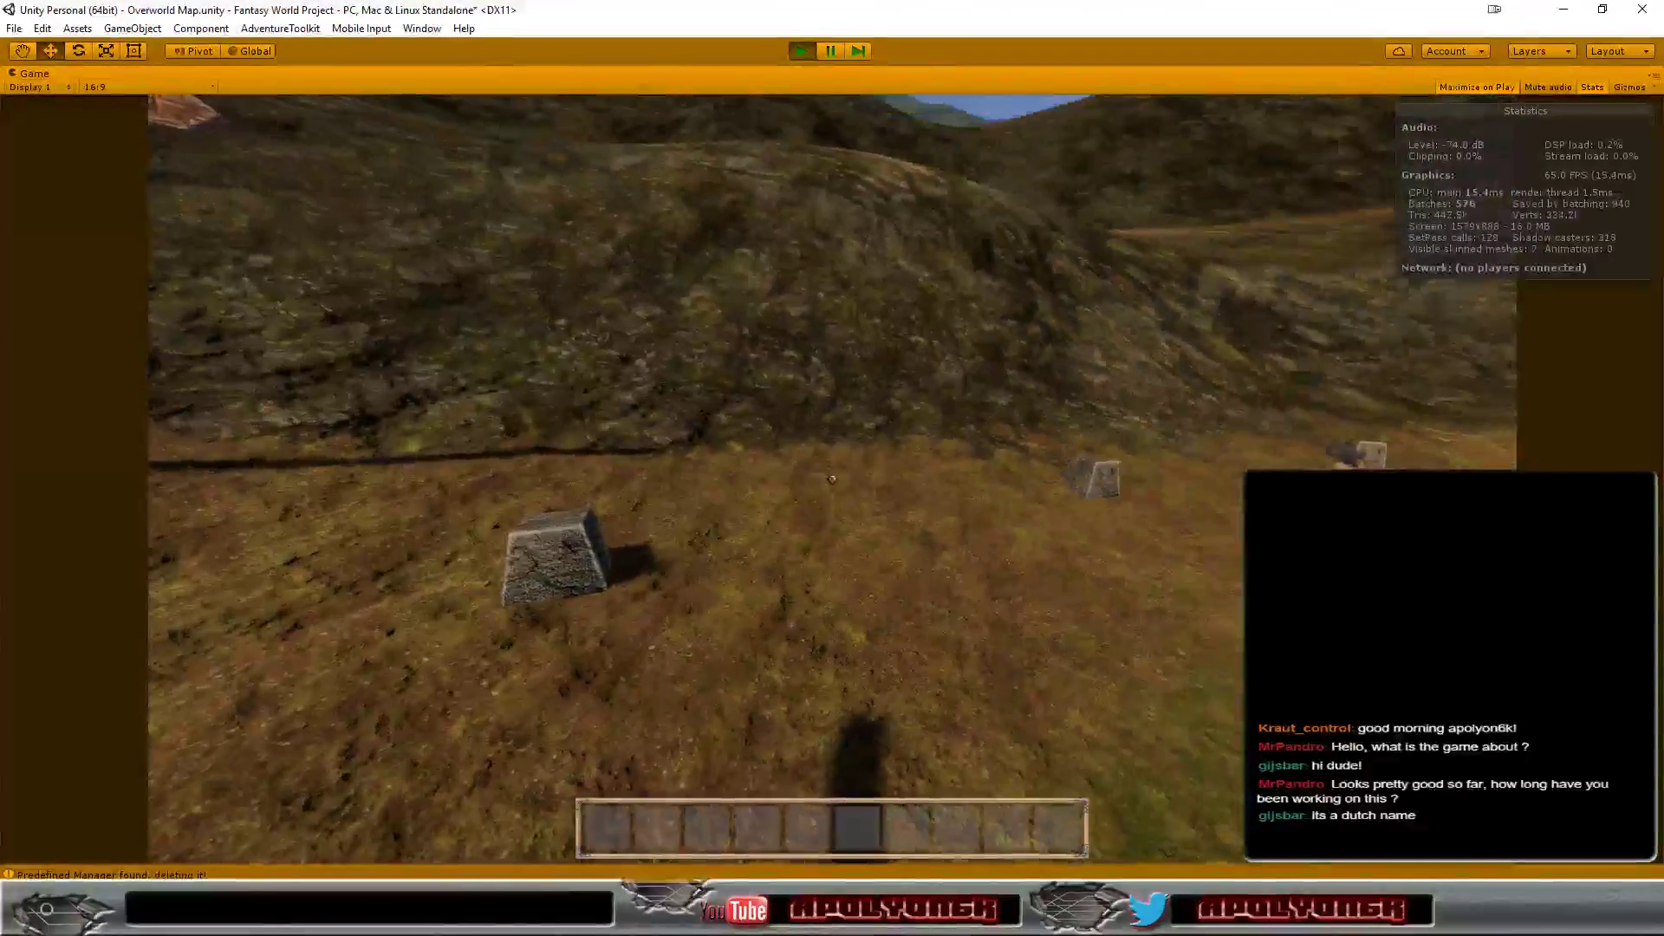
{"action": "key", "text": "w"}
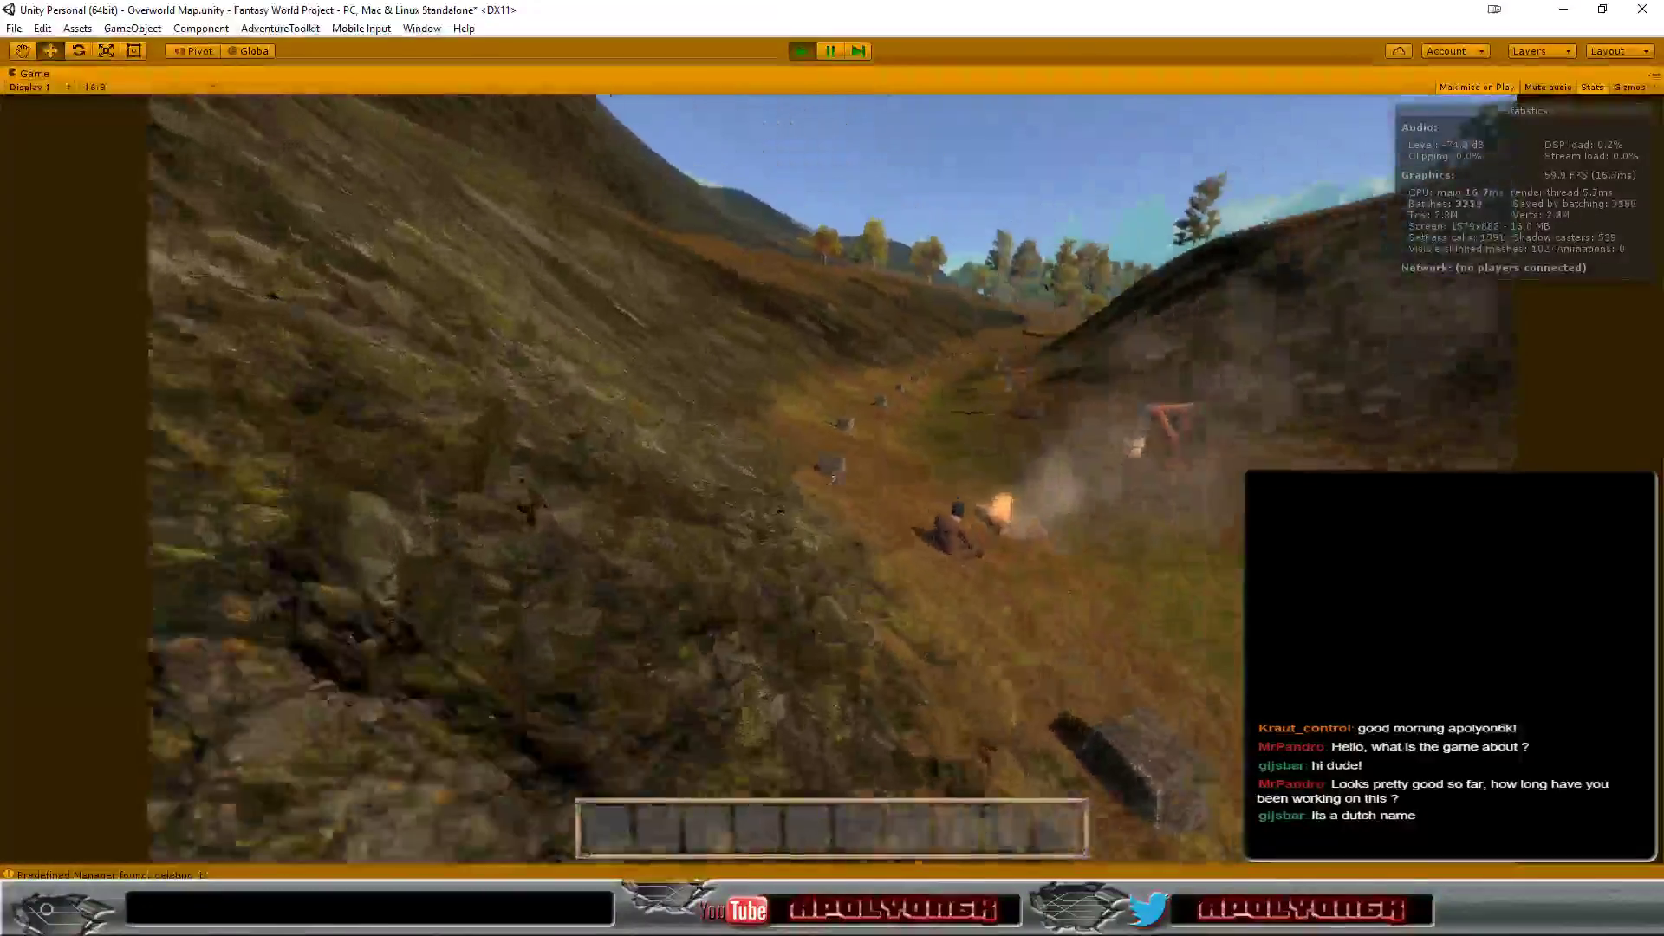
{"action": "key", "text": "w"}
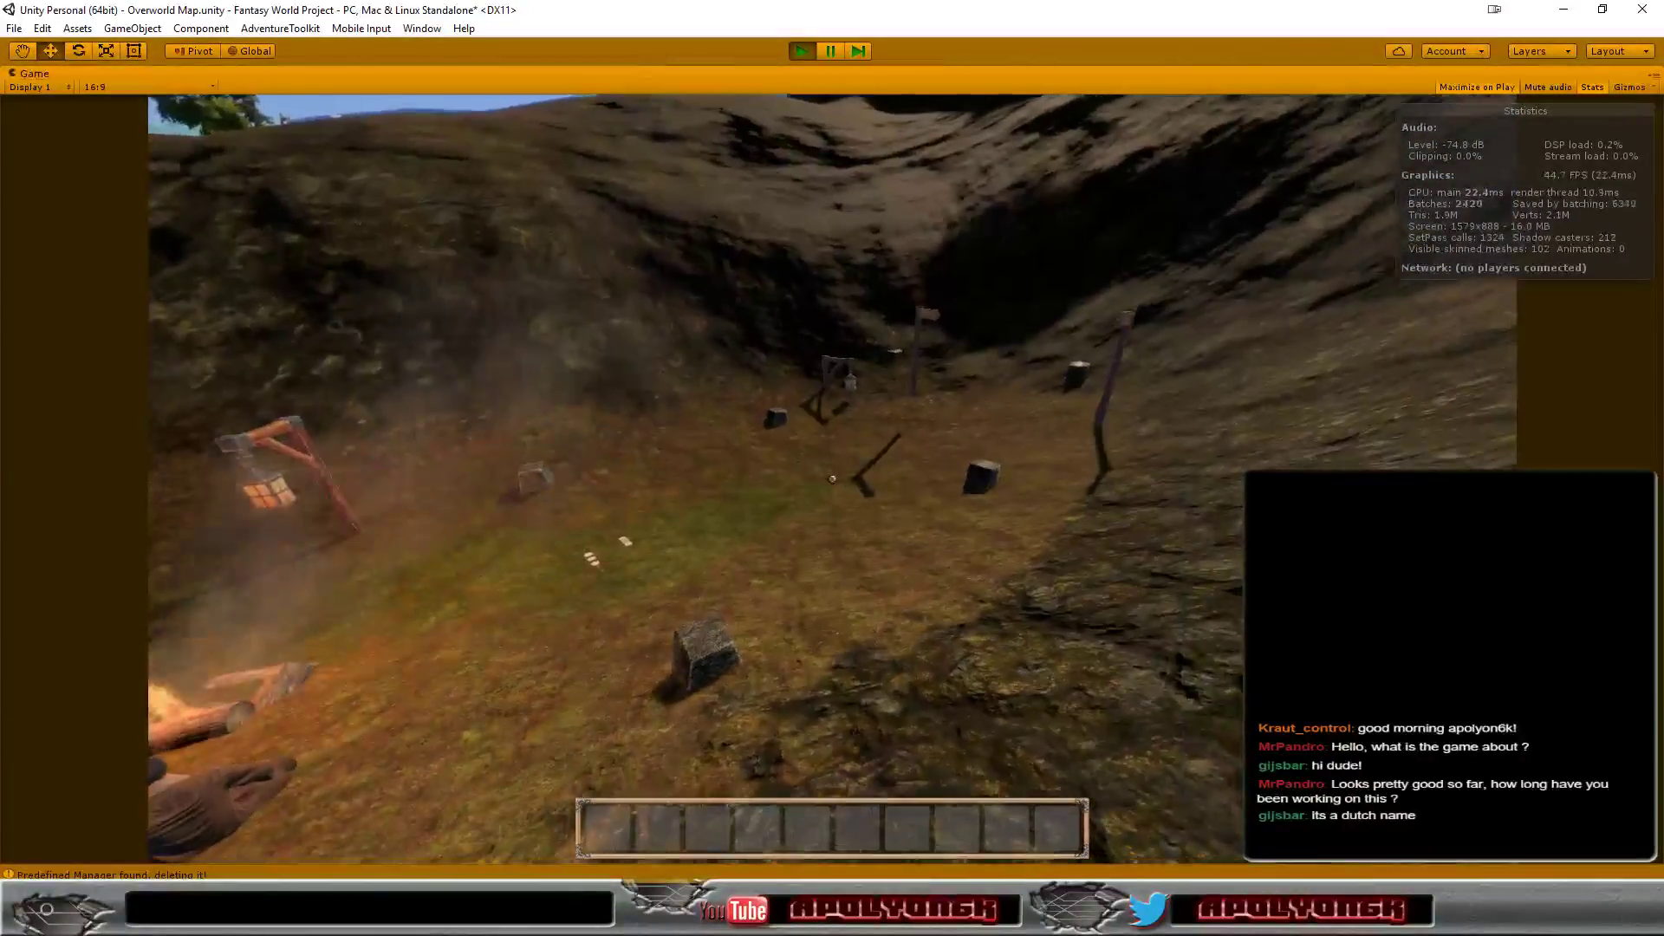
{"action": "key", "text": "w"}
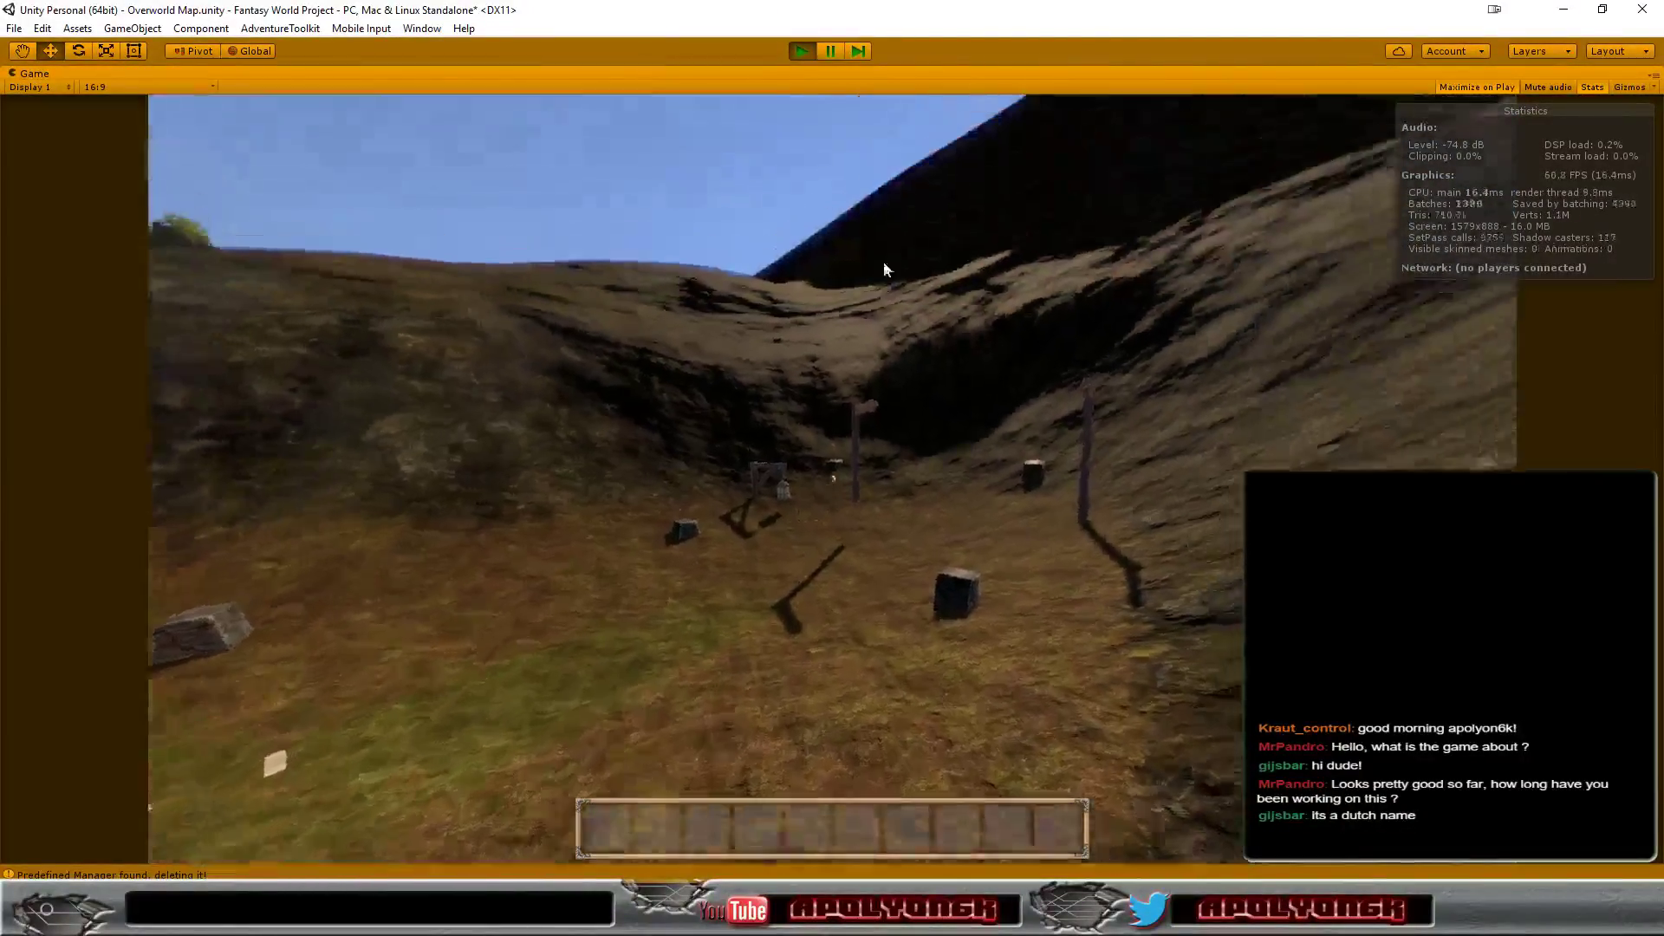
{"action": "left_click", "coordinate": [800, 52]}
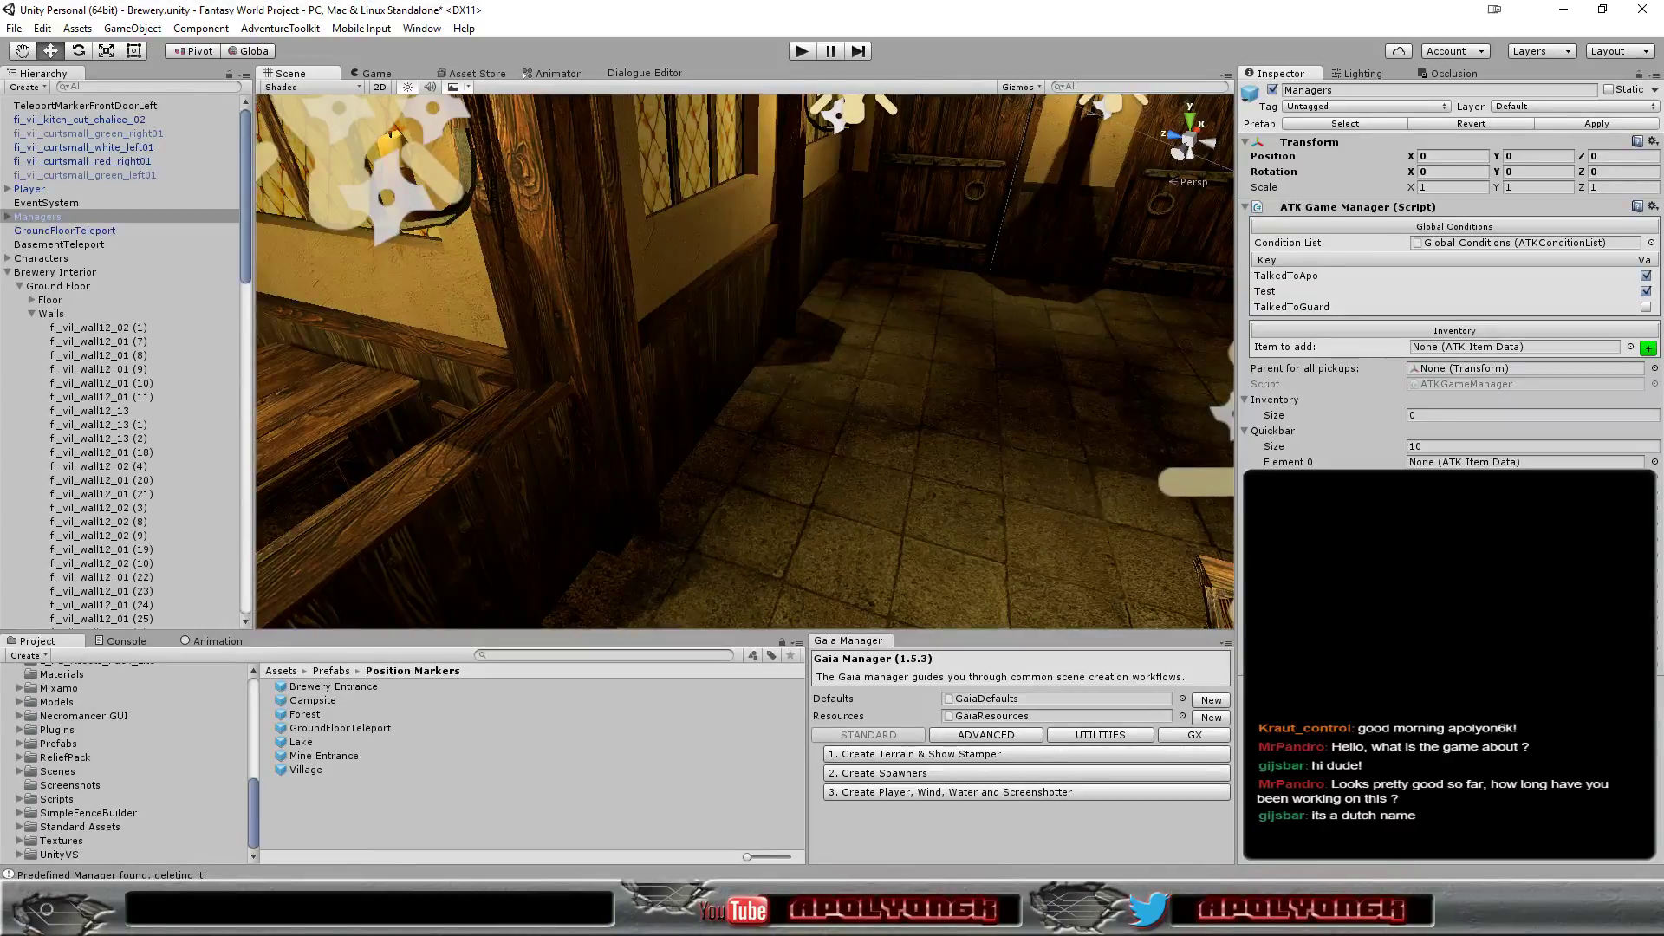
{"action": "key", "text": "alt+Tab"}
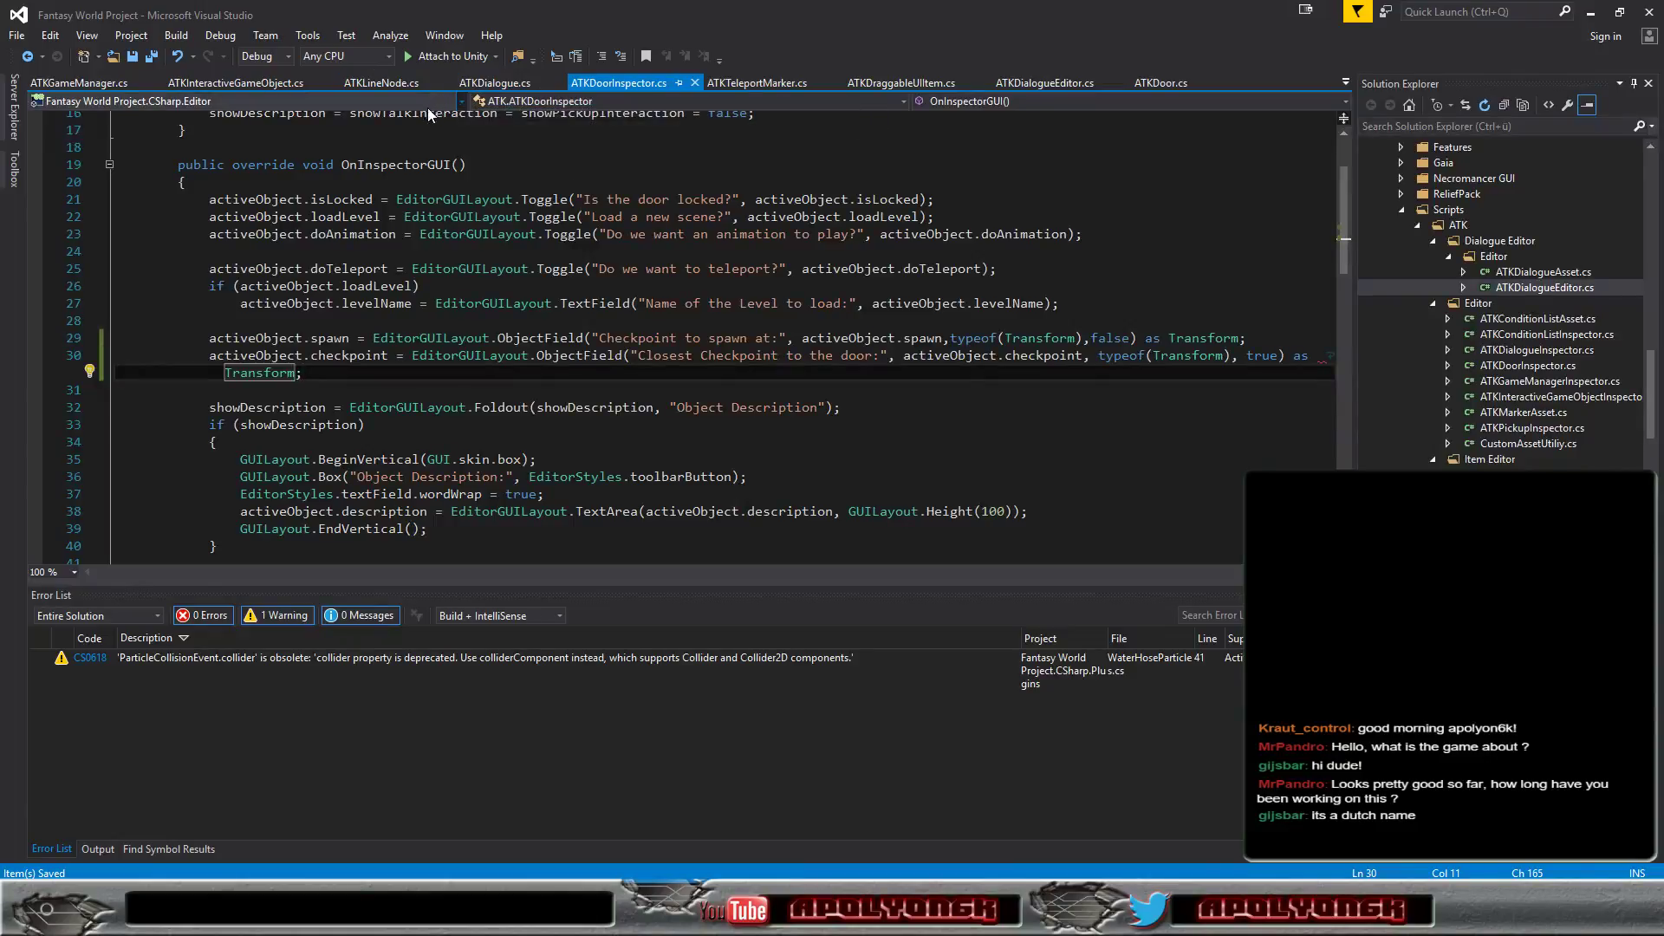
Open ATKGameManager.cs at the OnTeleport(spawn) call inside OnDoLevelTransition
{"action": "left_click", "coordinate": [69, 84]}
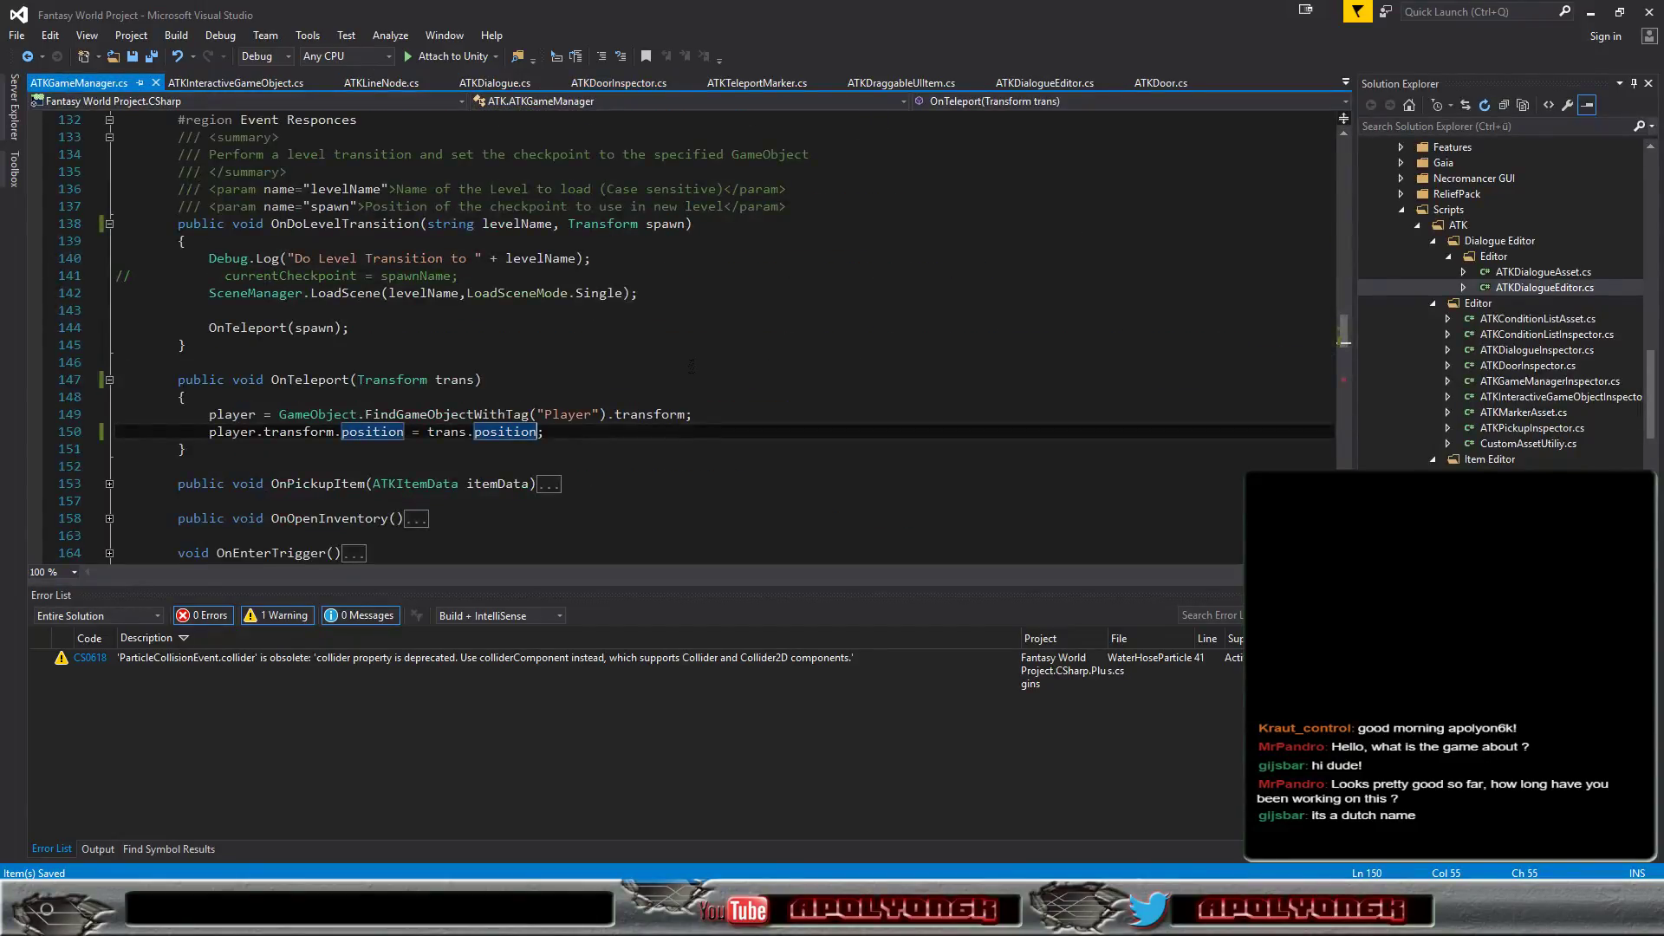
{"action": "left_click", "coordinate": [449, 324]}
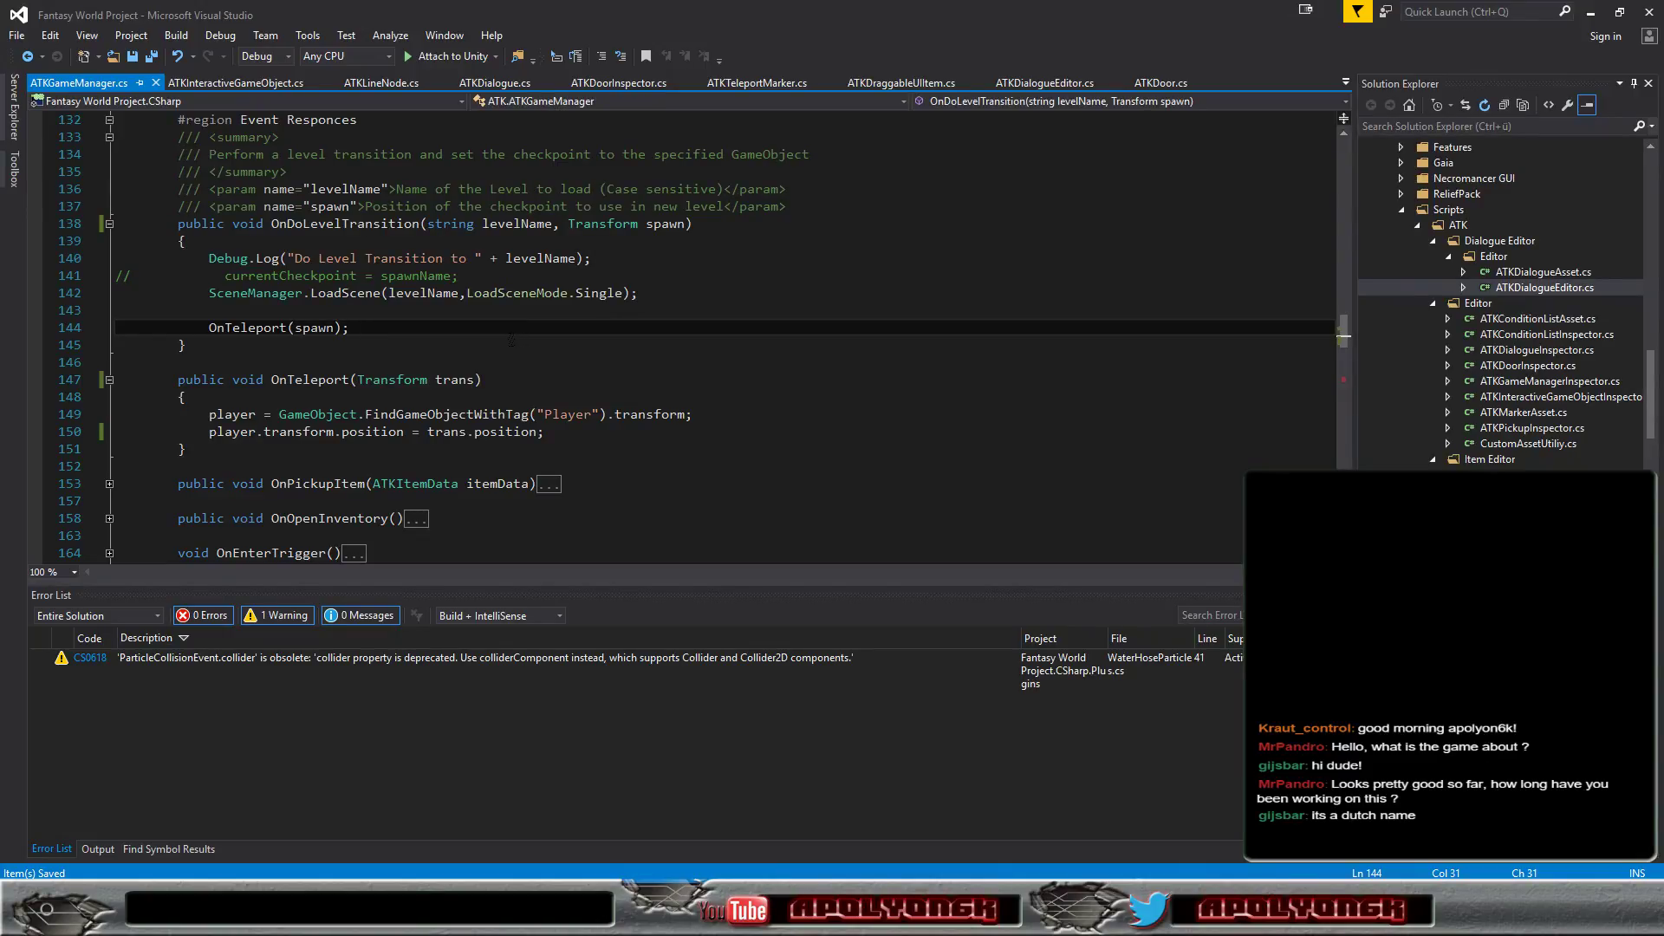
{"action": "scroll", "coordinate": [512, 340], "scroll_direction": "up", "scroll_amount": 2}
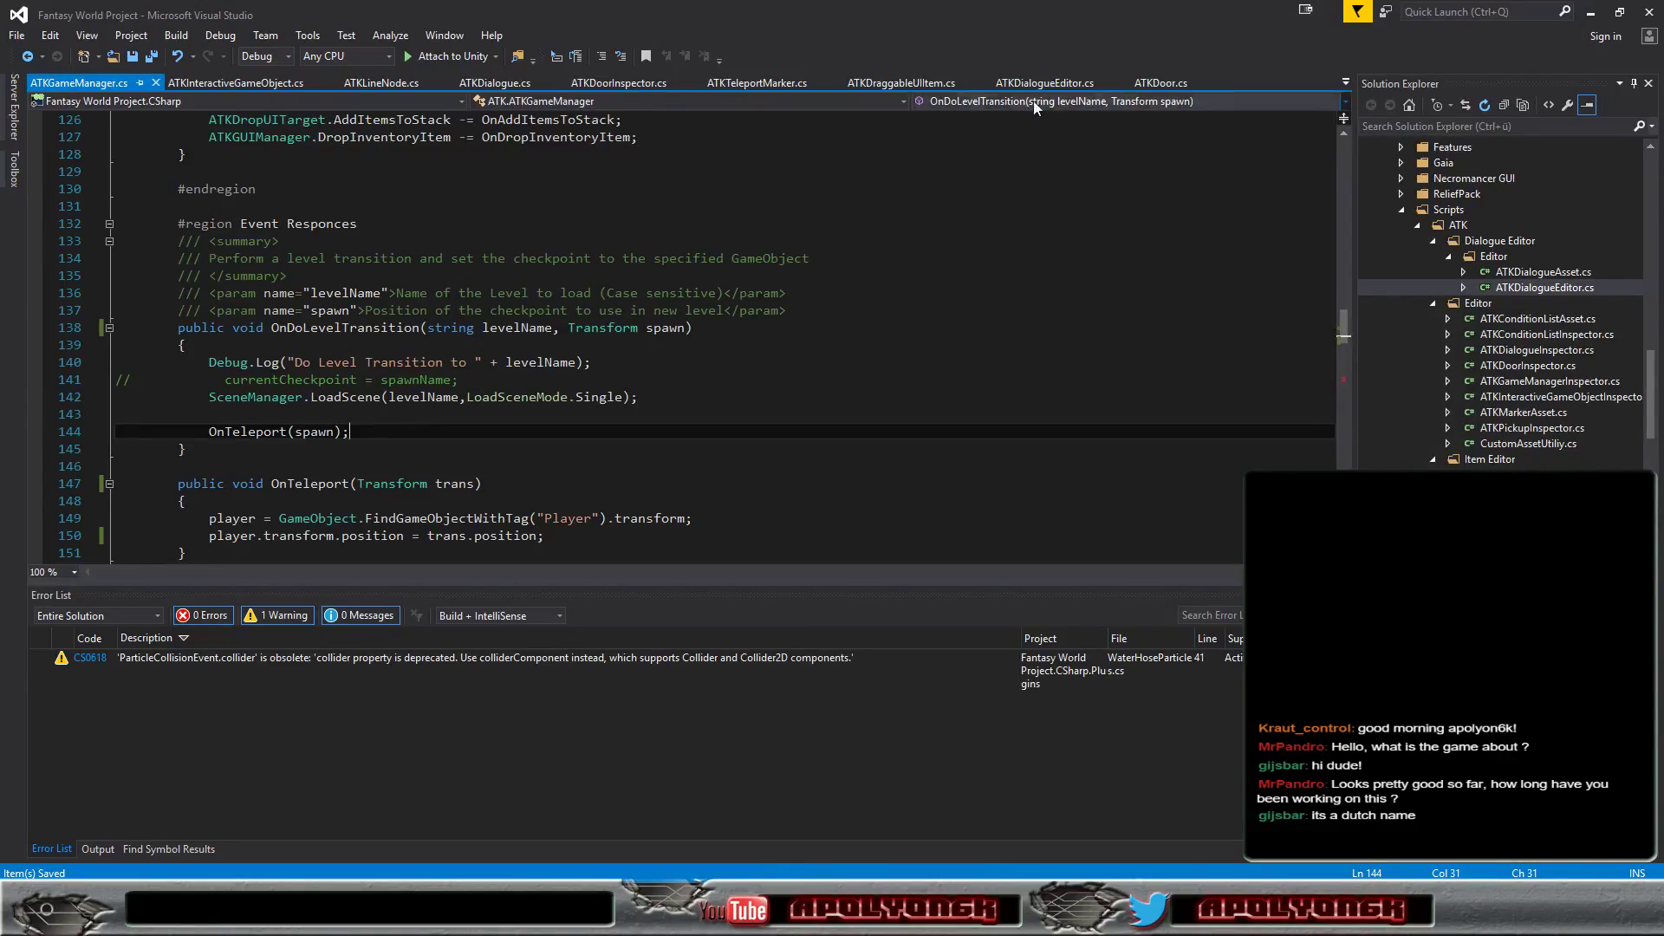
Review the OnPointerClick logic in ATKDoor.cs, then return to ATKDoorInspector.cs
{"action": "left_click", "coordinate": [1160, 82]}
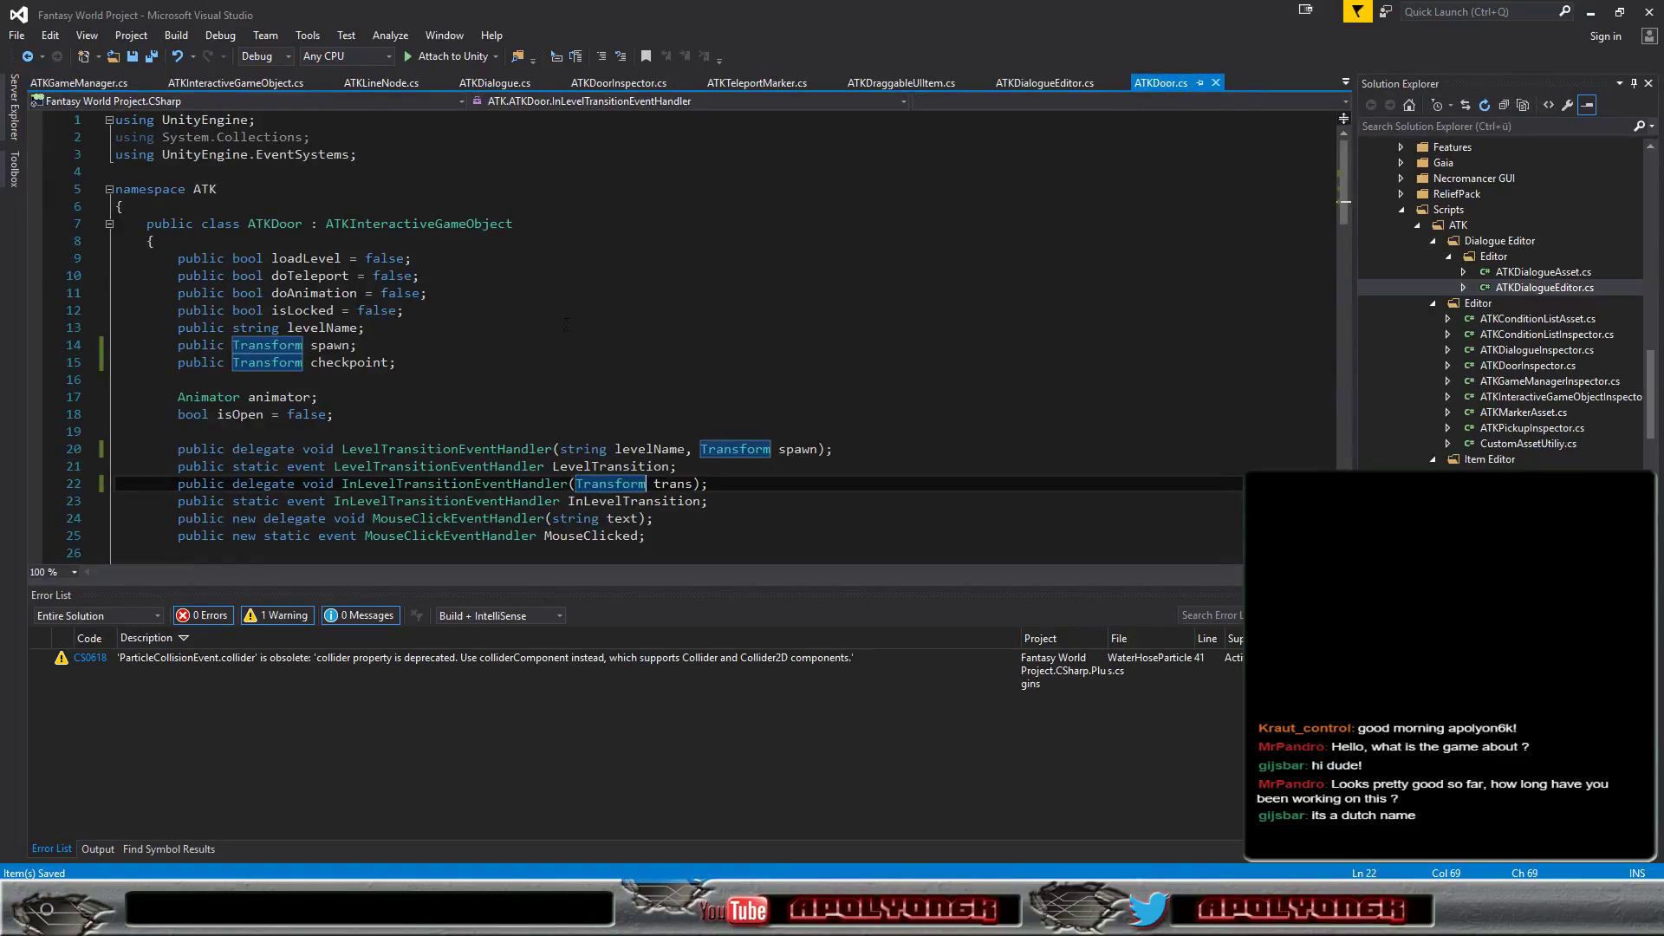
{"action": "scroll", "coordinate": [566, 323], "scroll_direction": "down", "scroll_amount": 6}
{"action": "scroll", "coordinate": [580, 323], "scroll_direction": "down", "scroll_amount": 3}
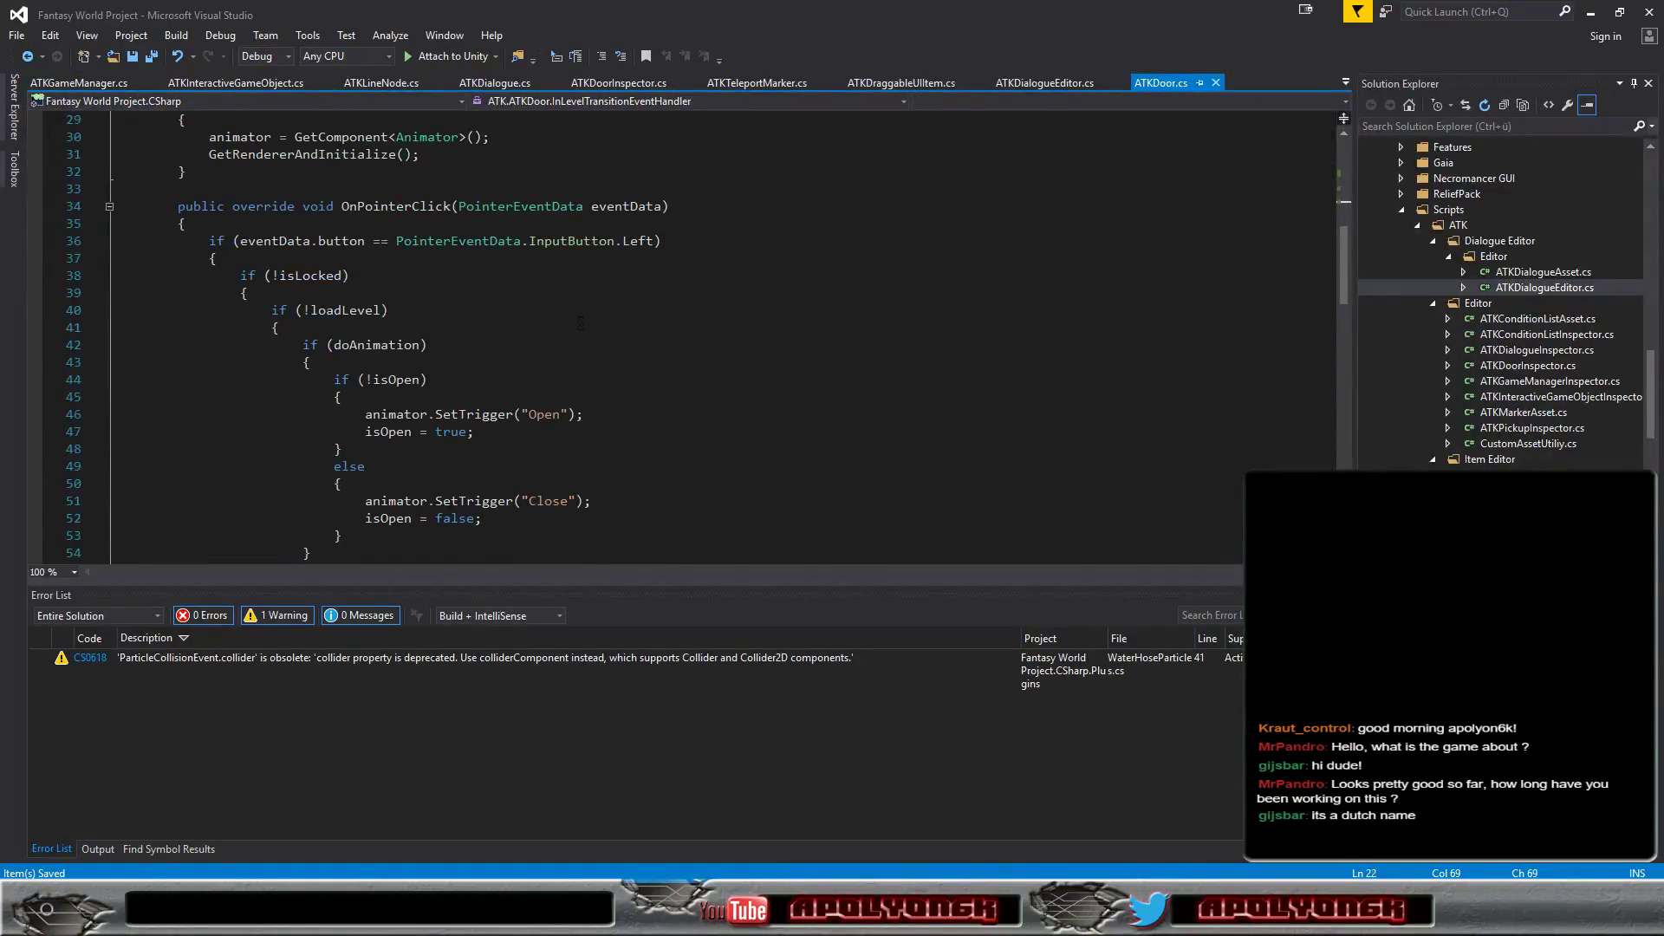
{"action": "scroll", "coordinate": [626, 334], "scroll_direction": "down", "scroll_amount": 3}
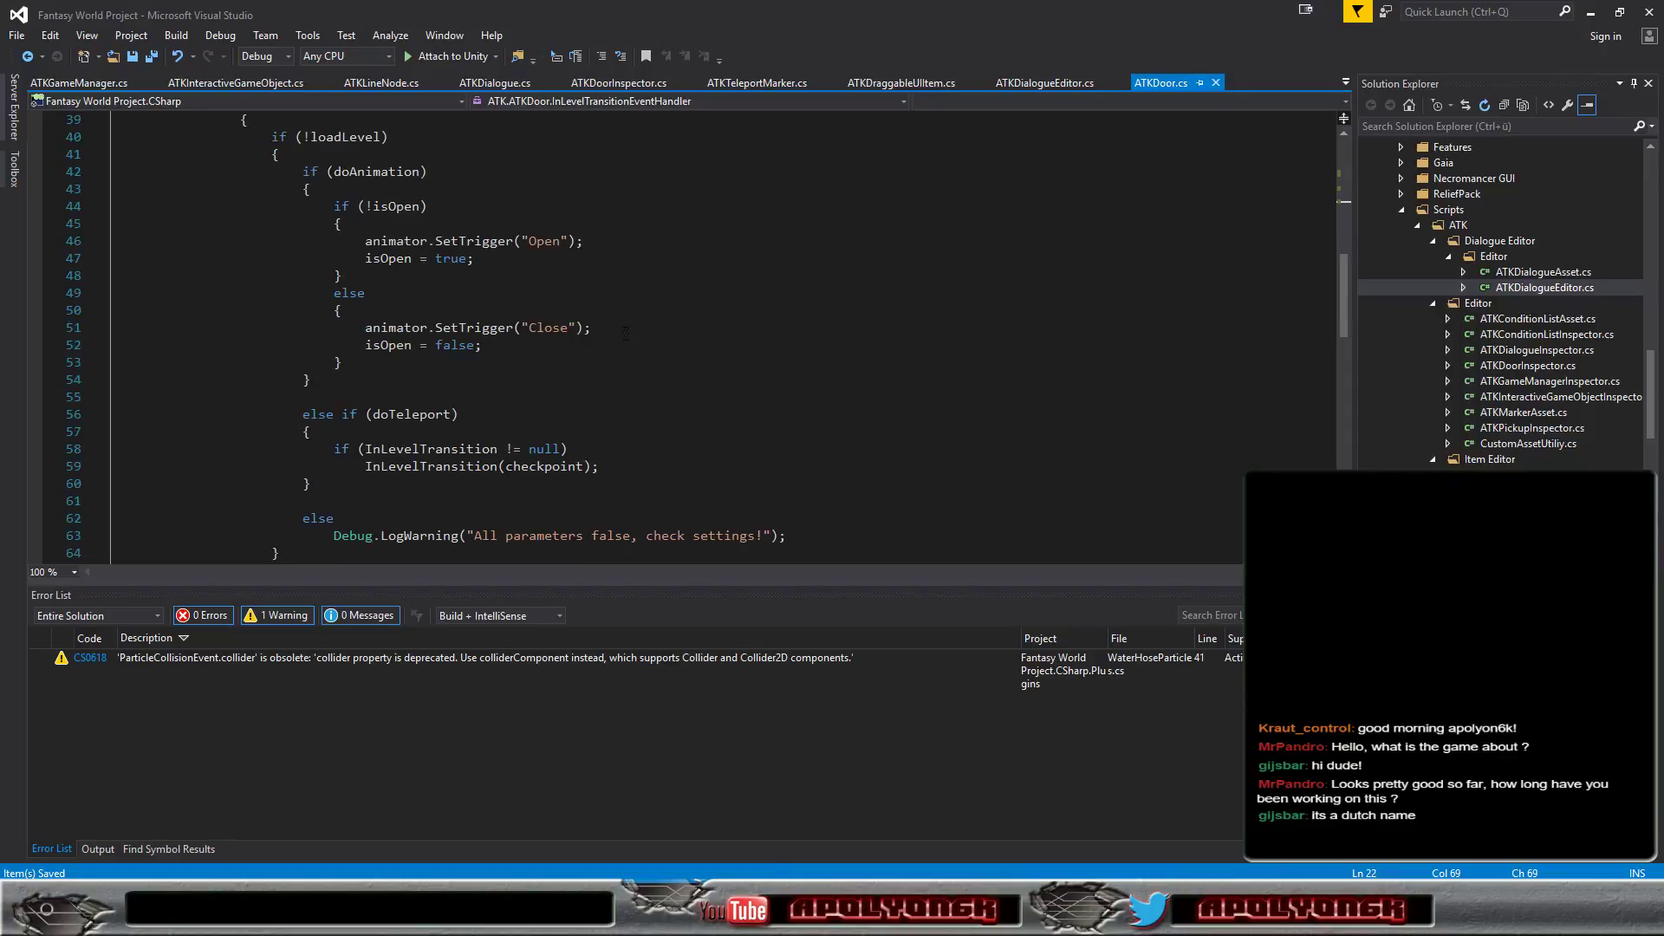
{"action": "scroll", "coordinate": [625, 333], "scroll_direction": "down", "scroll_amount": 3}
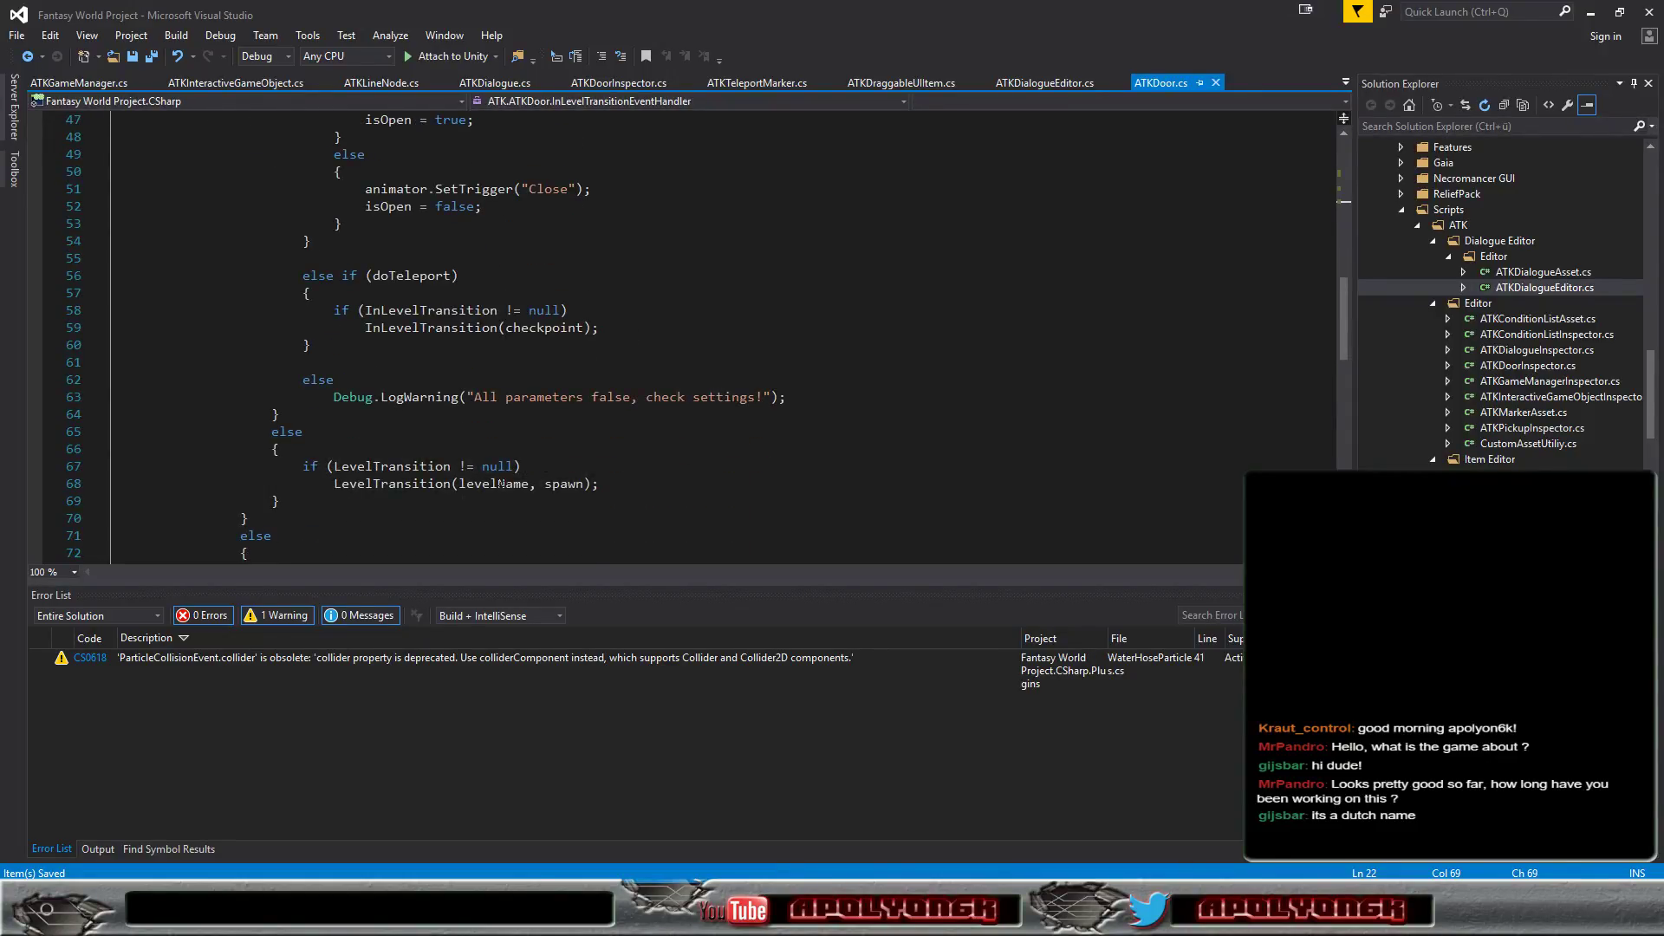
{"action": "scroll", "coordinate": [640, 479], "scroll_direction": "up", "scroll_amount": 2}
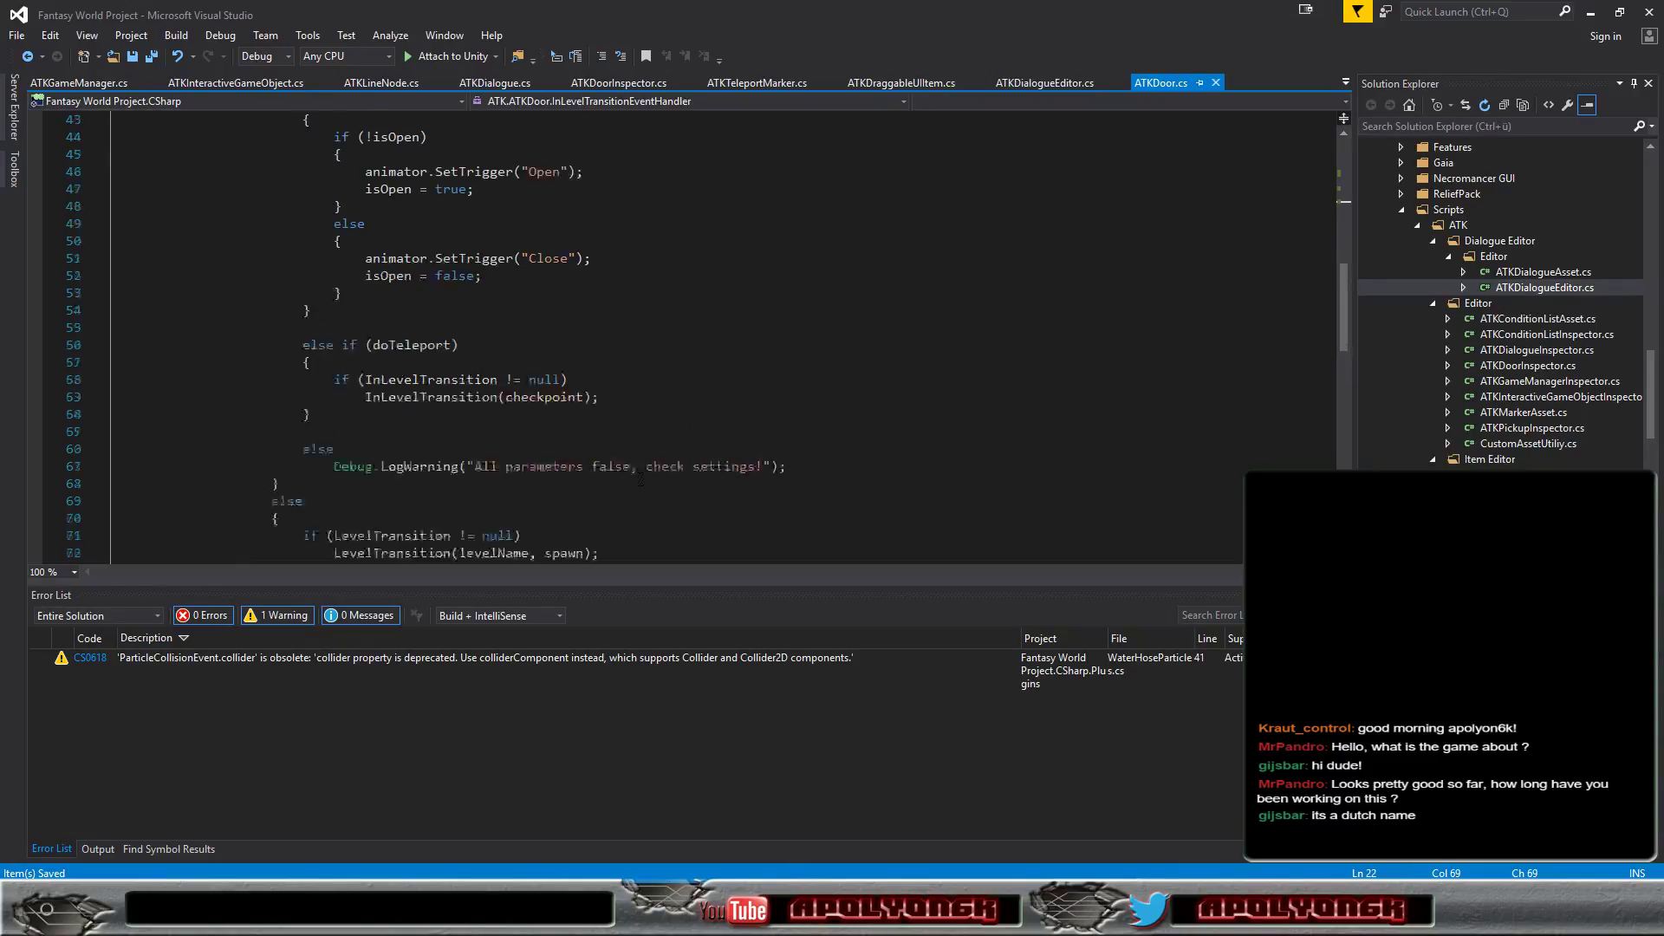
{"action": "scroll", "coordinate": [640, 479], "scroll_direction": "up", "scroll_amount": 3}
{"action": "scroll", "coordinate": [641, 479], "scroll_direction": "up", "scroll_amount": 6}
{"action": "scroll", "coordinate": [641, 479], "scroll_direction": "up", "scroll_amount": 5}
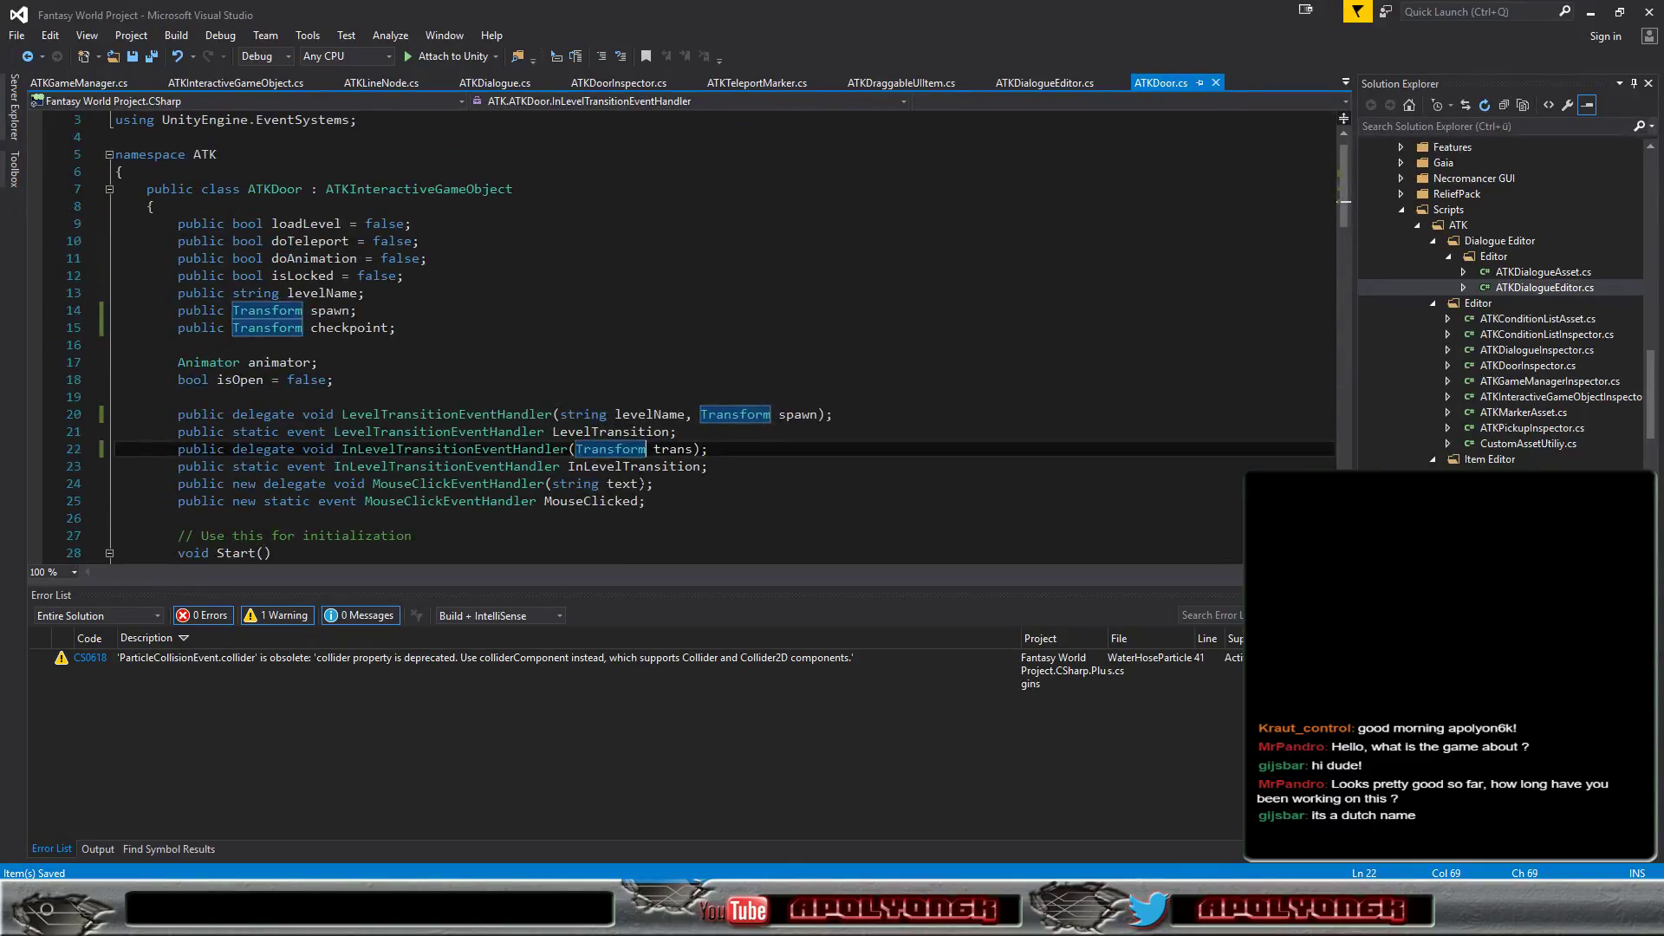
{"action": "scroll", "coordinate": [640, 479], "scroll_direction": "down", "scroll_amount": 4}
{"action": "scroll", "coordinate": [641, 479], "scroll_direction": "down", "scroll_amount": 3}
{"action": "scroll", "coordinate": [641, 479], "scroll_direction": "down", "scroll_amount": 6}
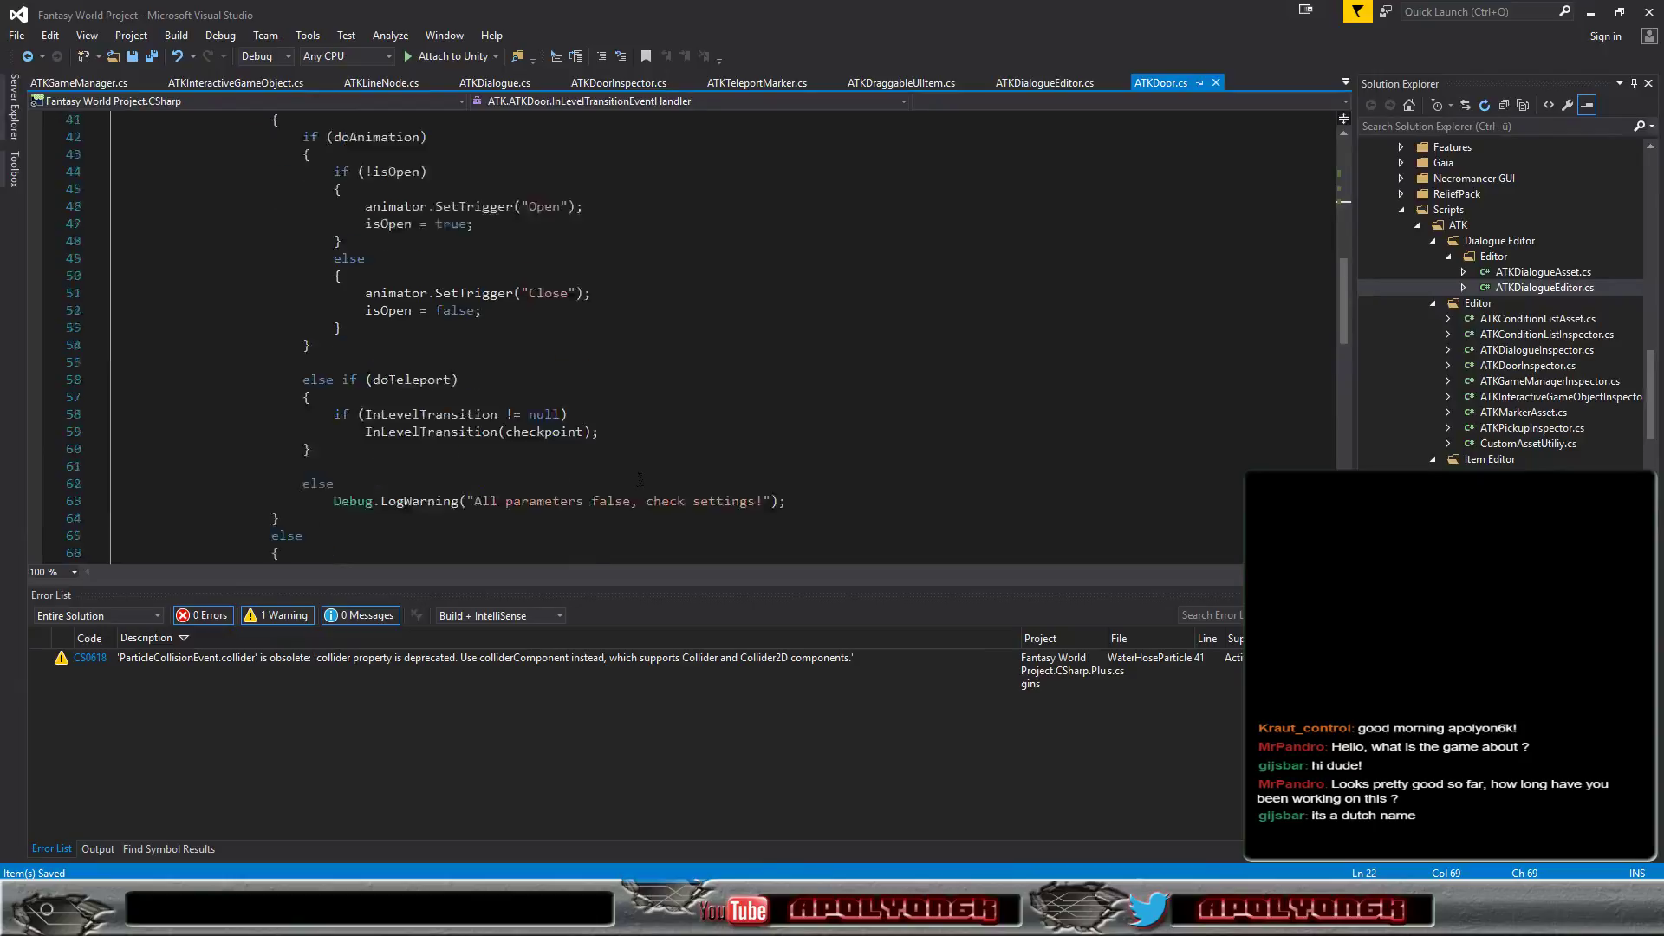
{"action": "scroll", "coordinate": [639, 482], "scroll_direction": "down", "scroll_amount": 2}
{"action": "scroll", "coordinate": [639, 482], "scroll_direction": "down", "scroll_amount": 3}
{"action": "scroll", "coordinate": [661, 422], "scroll_direction": "down", "scroll_amount": 1}
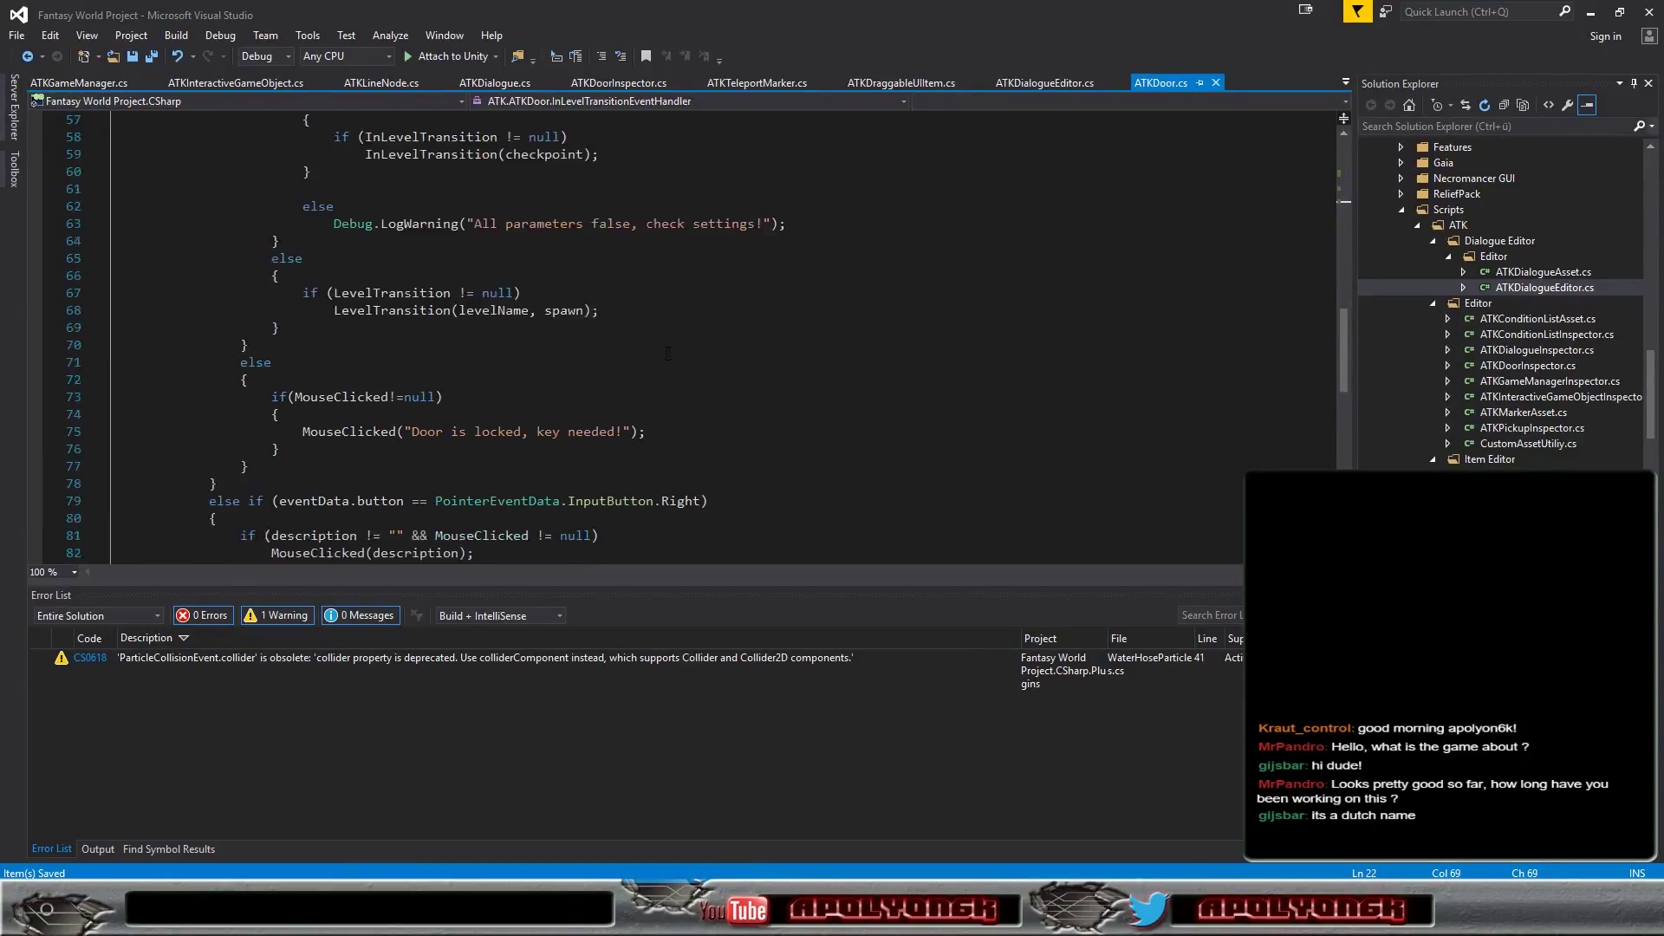
{"action": "scroll", "coordinate": [668, 353], "scroll_direction": "down", "scroll_amount": 2}
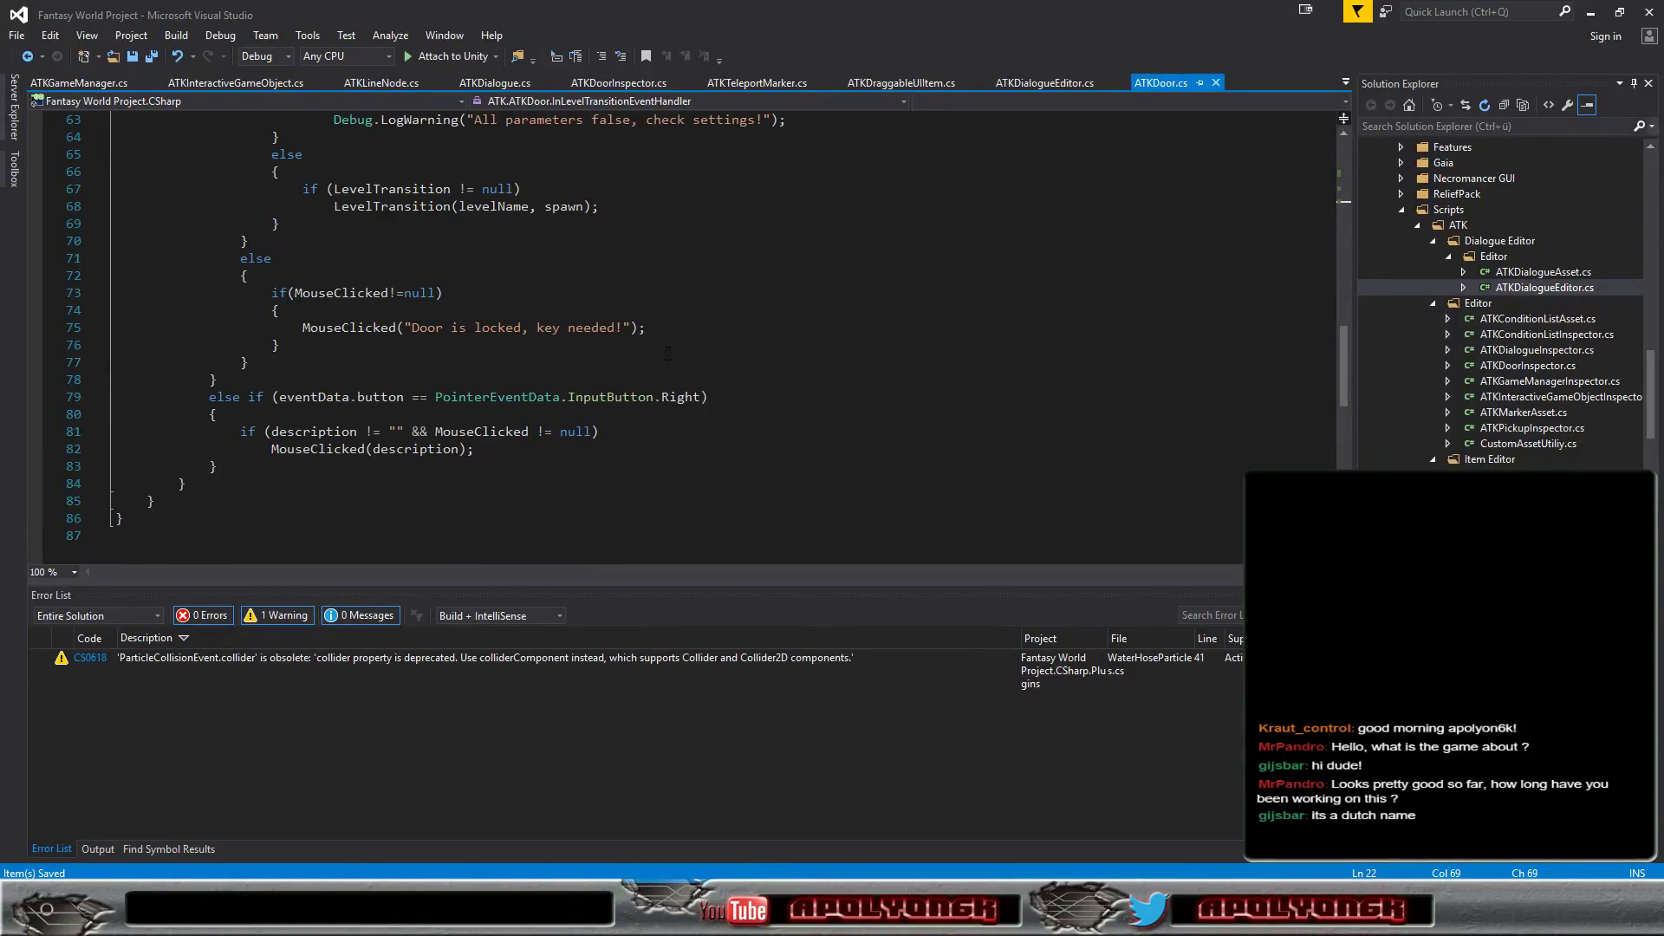
{"action": "scroll", "coordinate": [667, 353], "scroll_direction": "up", "scroll_amount": 3}
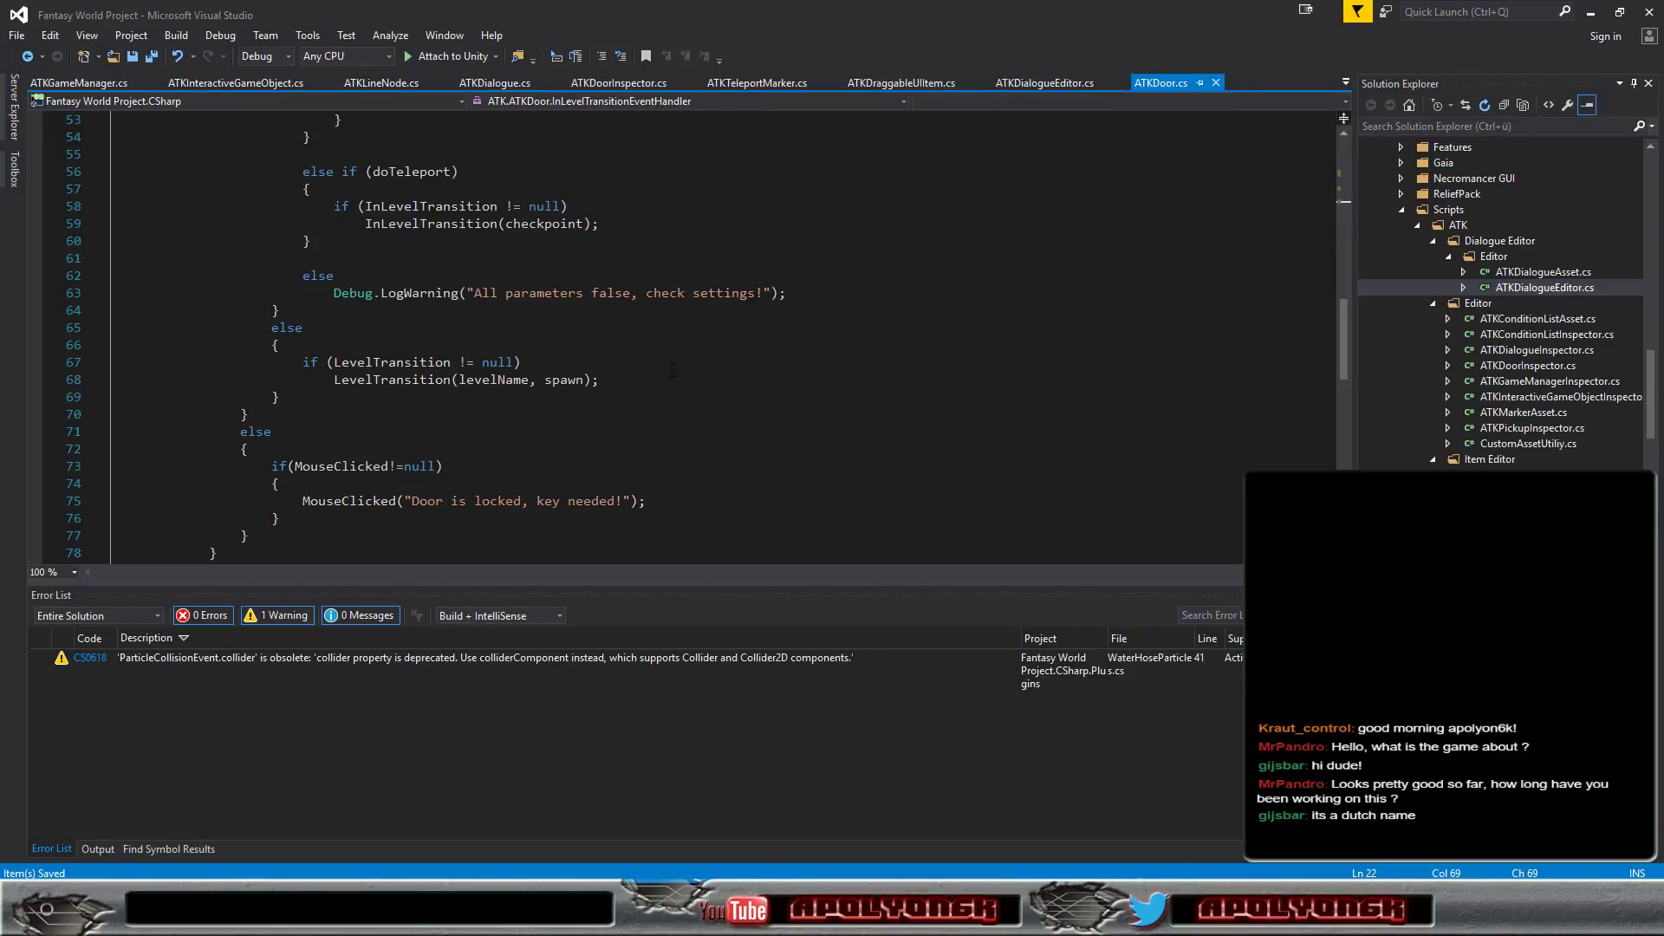
{"action": "scroll", "coordinate": [673, 370], "scroll_direction": "up", "scroll_amount": 3}
{"action": "scroll", "coordinate": [673, 370], "scroll_direction": "up", "scroll_amount": 2}
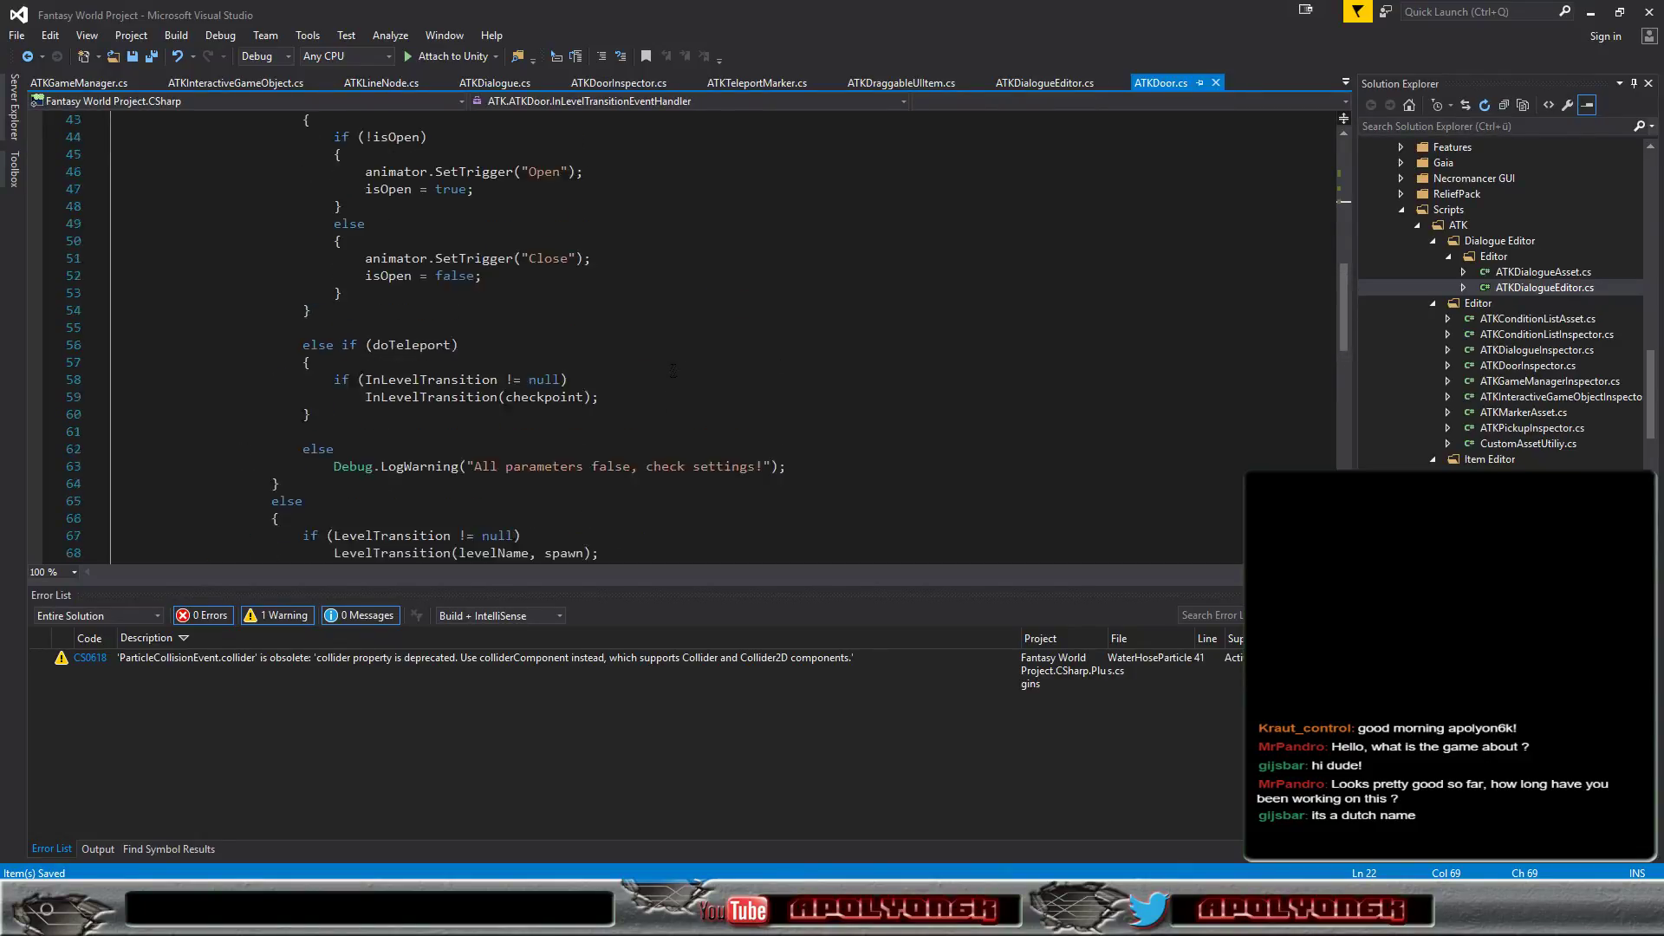
{"action": "scroll", "coordinate": [673, 370], "scroll_direction": "up", "scroll_amount": 3}
{"action": "scroll", "coordinate": [673, 370], "scroll_direction": "up", "scroll_amount": 3}
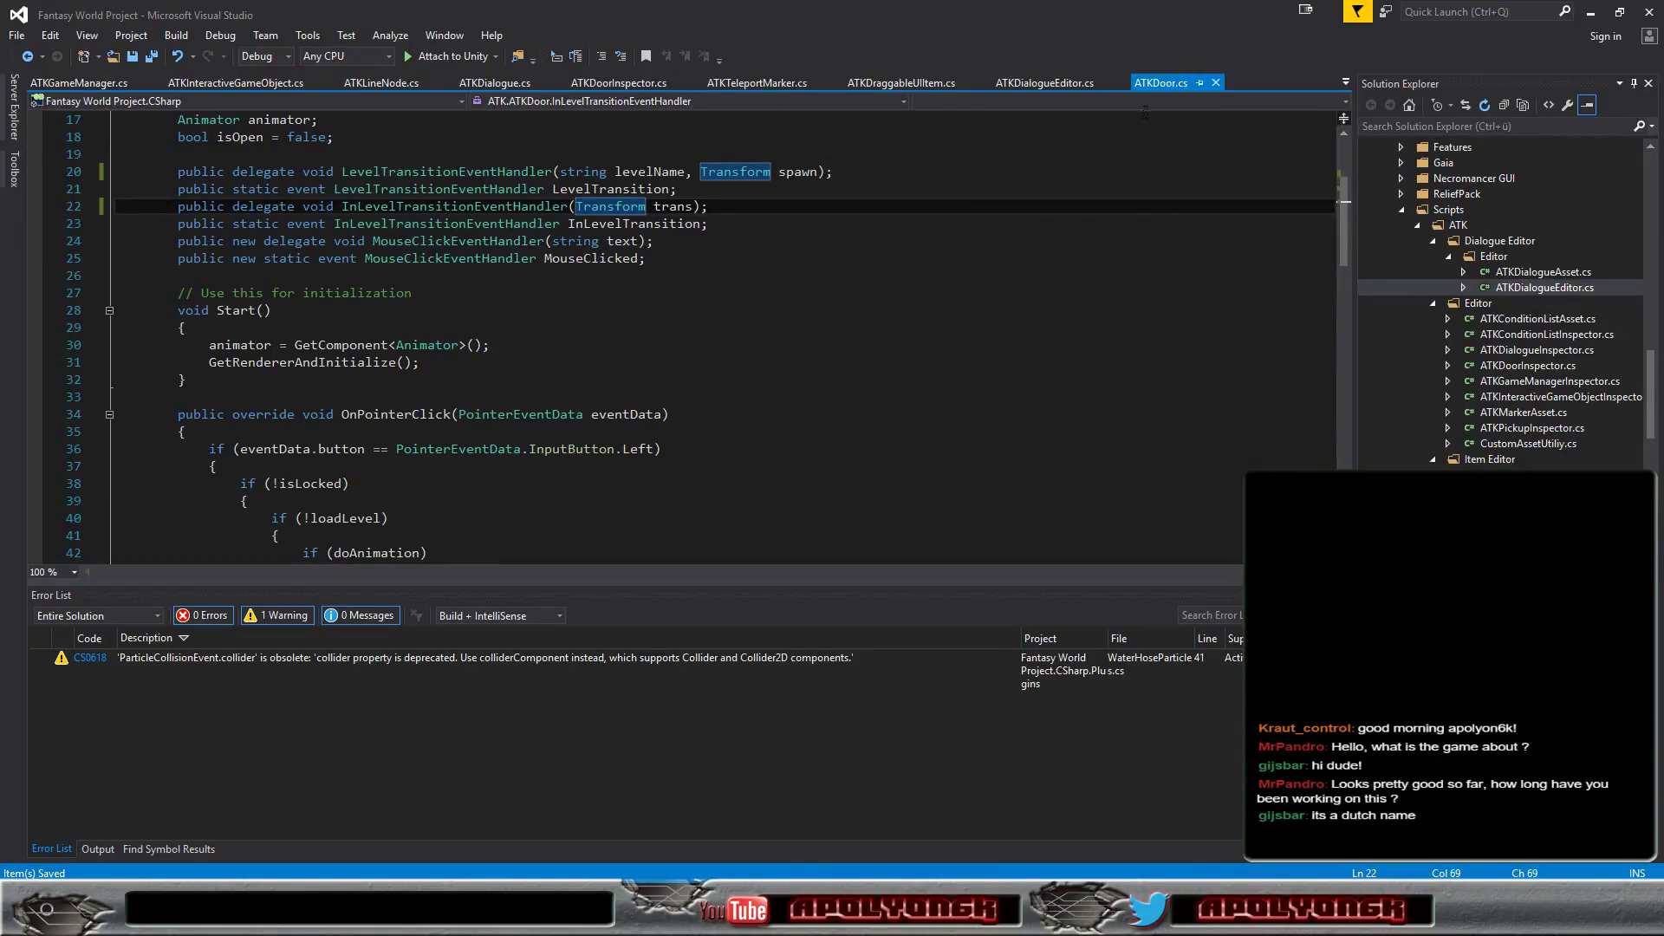
{"action": "left_click", "coordinate": [618, 82]}
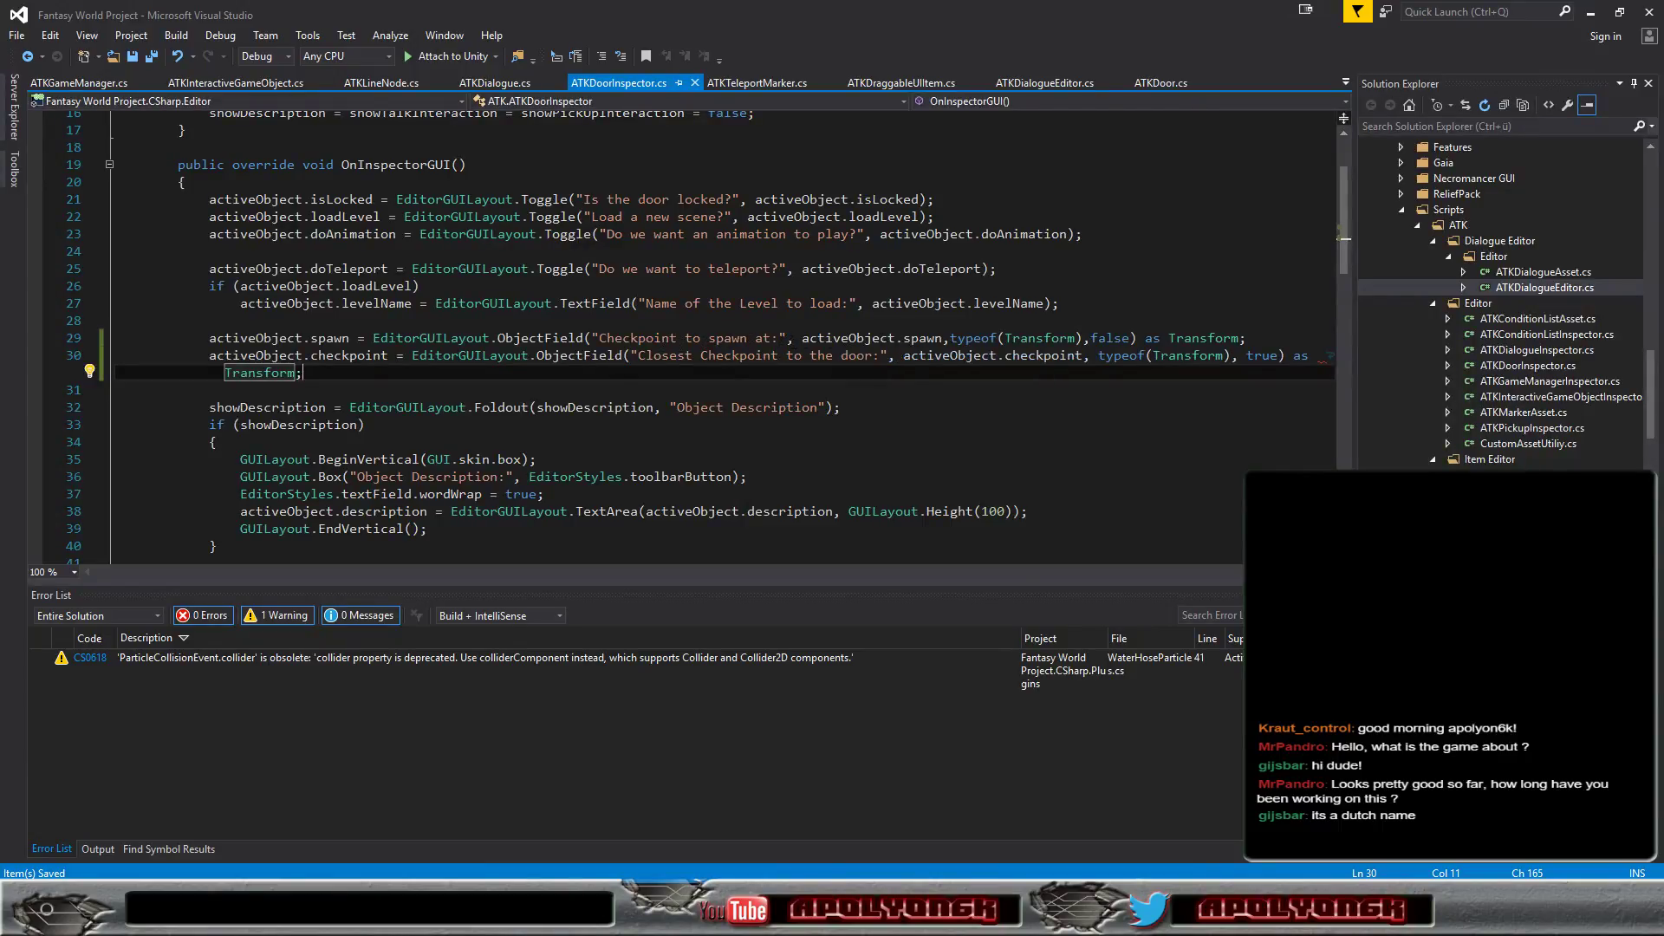
Relabel the fields 'Checkpoint to spawn at in new level:' and 'Checkpoint to Teleport to:'
{"action": "left_click", "coordinate": [773, 338]}
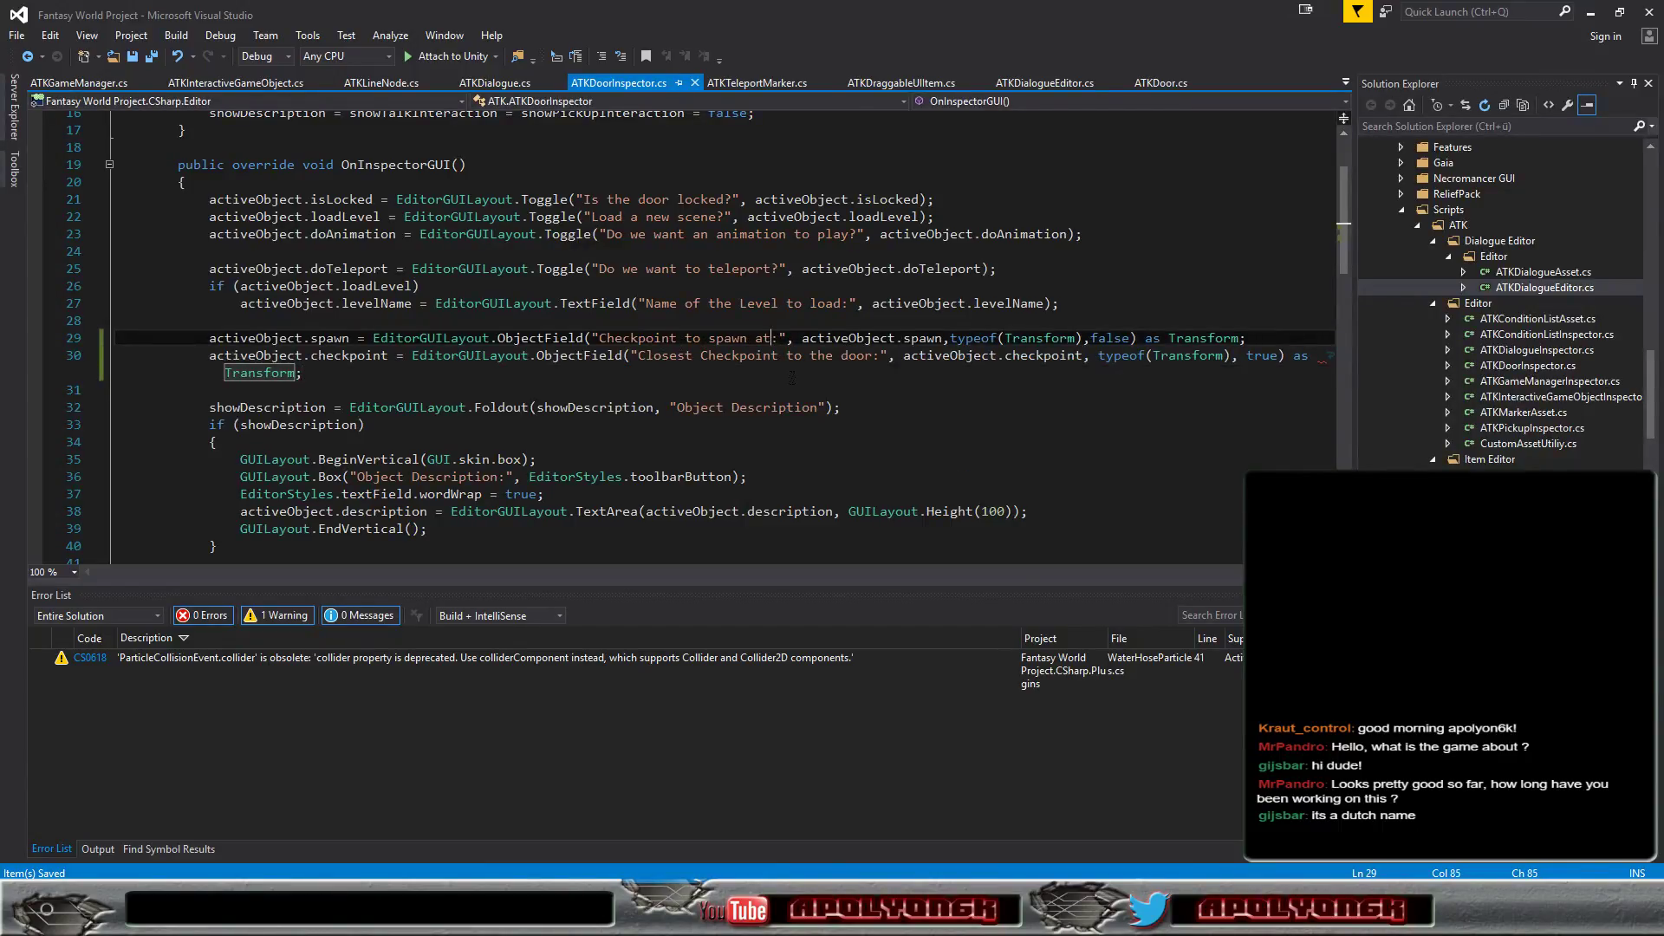
{"action": "type", "text": "in r"}
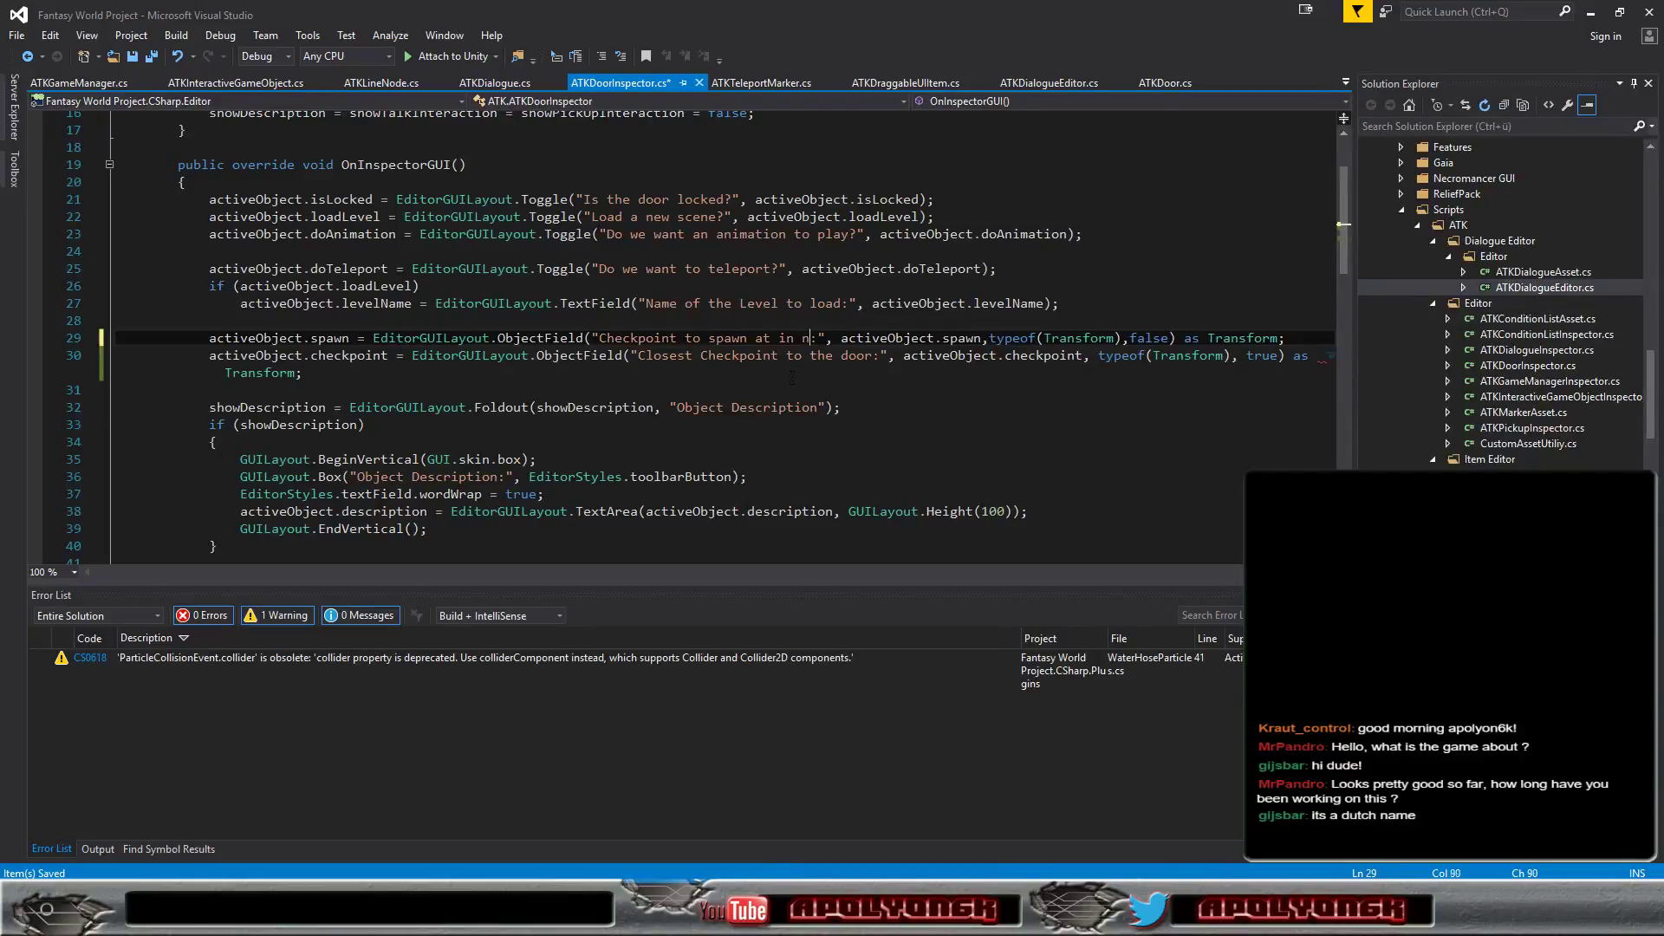
{"action": "type", "text": "ew level"}
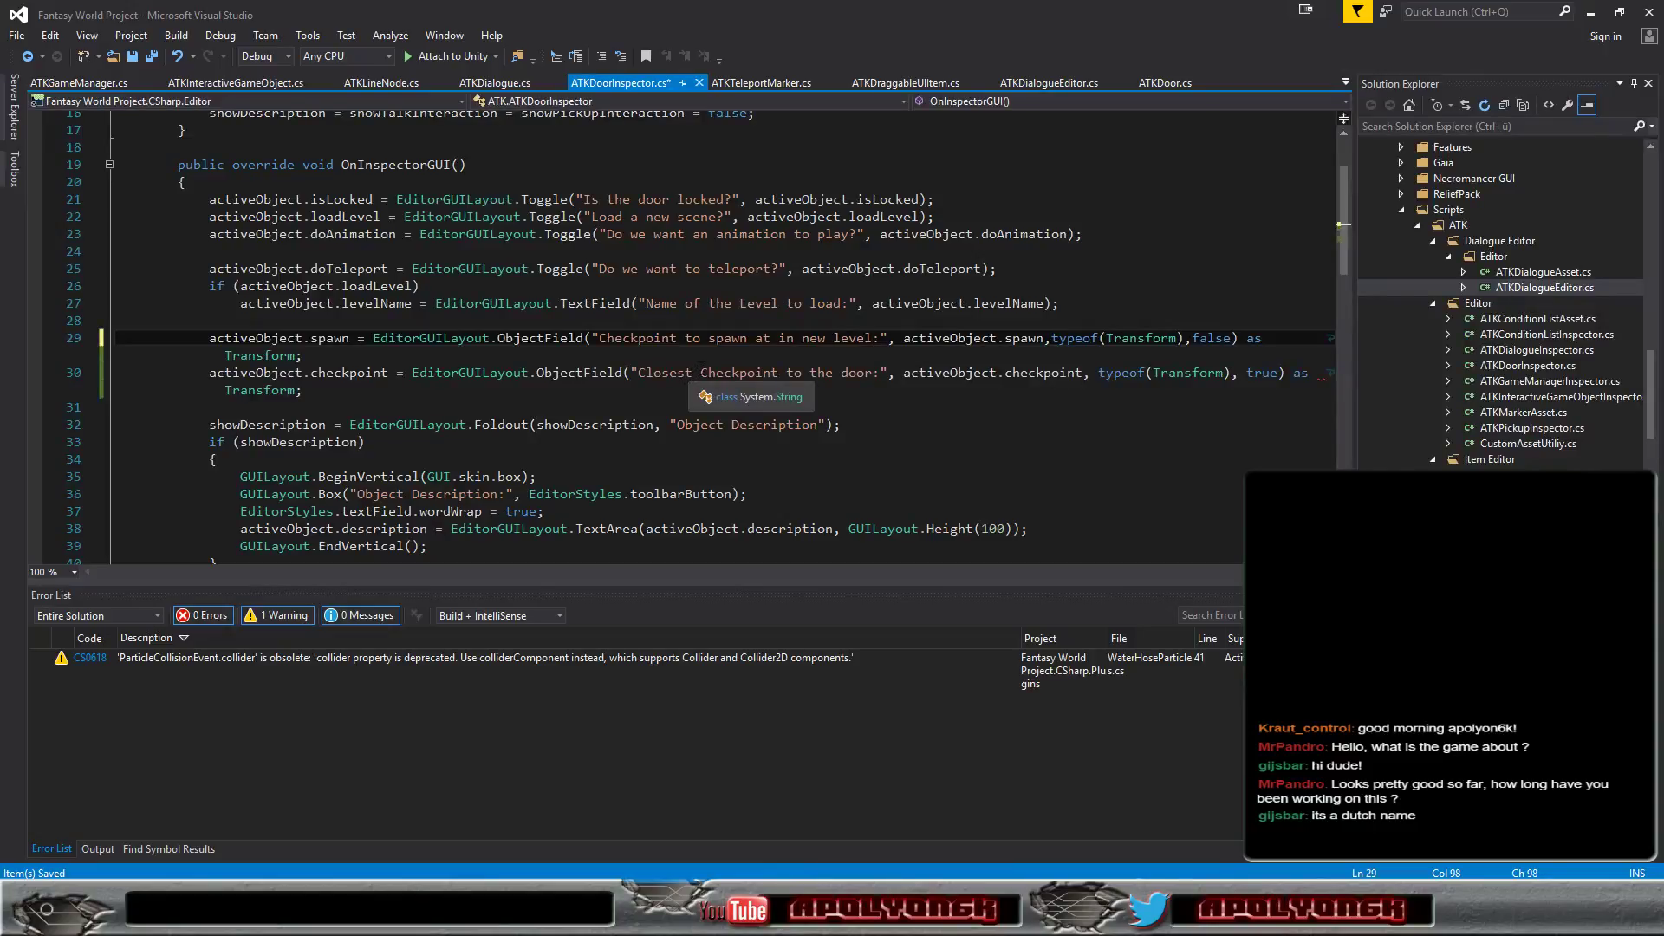
{"action": "left_click", "coordinate": [701, 374]}
{"action": "key", "text": "BackSpace"}
{"action": "key", "text": "BackSpace"}
{"action": "key", "text": "BackSpace"}
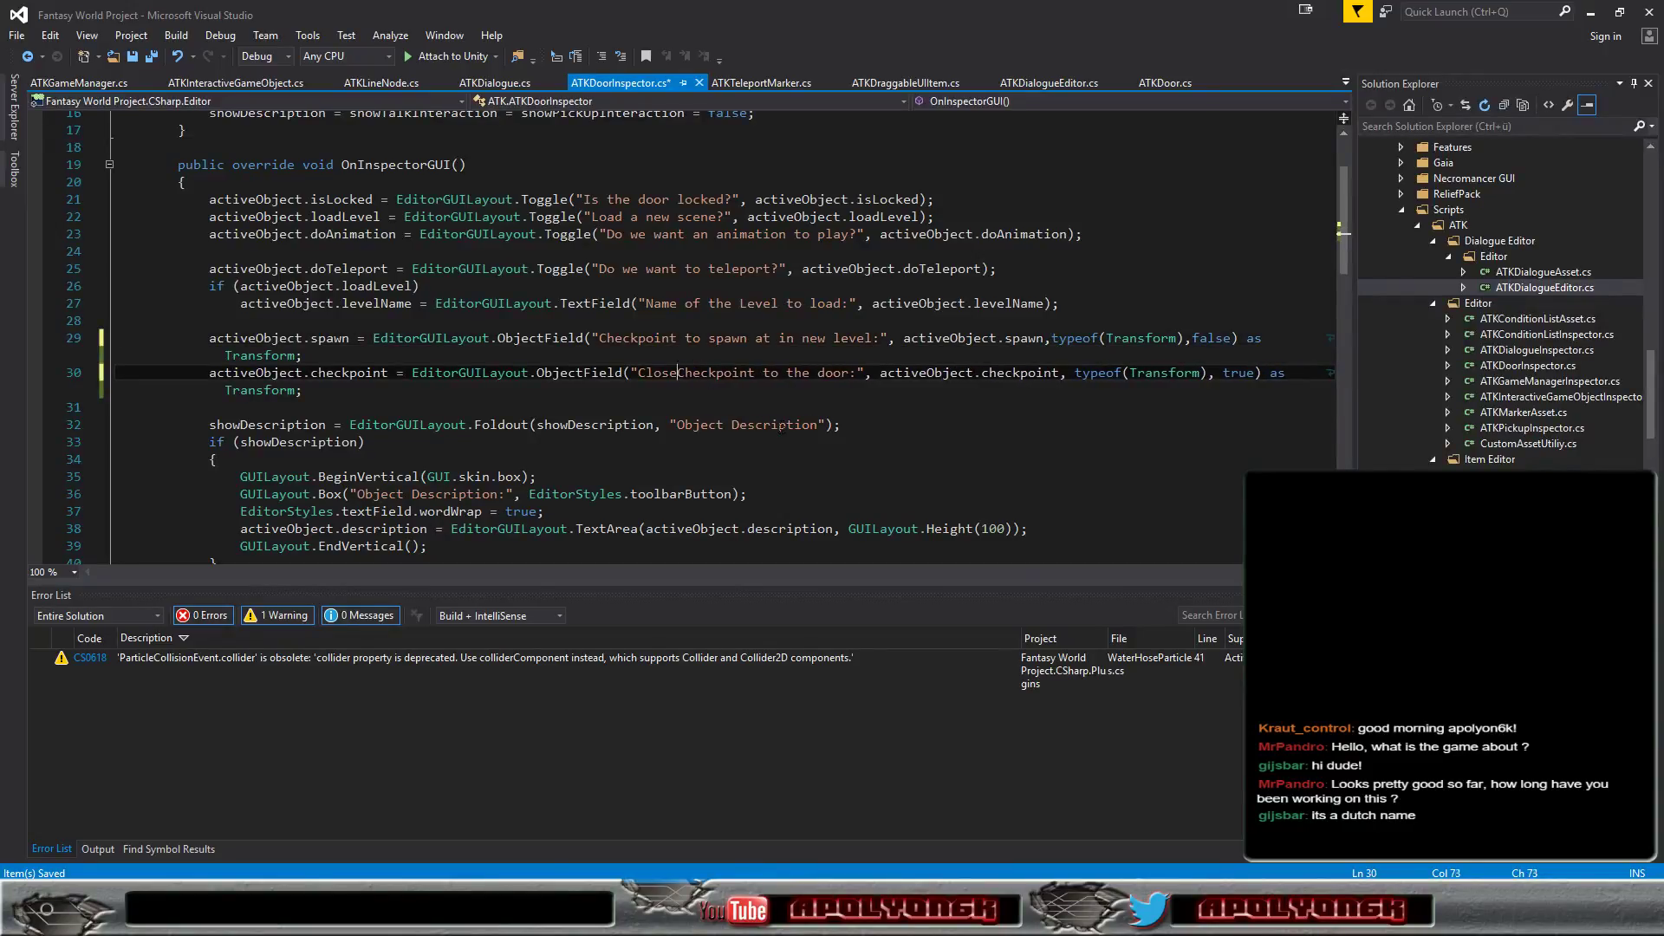
{"action": "key", "text": "BackSpace"}
{"action": "key", "text": "BackSpace"}
{"action": "key", "text": "BackSpace"}
{"action": "key", "text": "BackSpace"}
{"action": "key", "text": "BackSpace"}
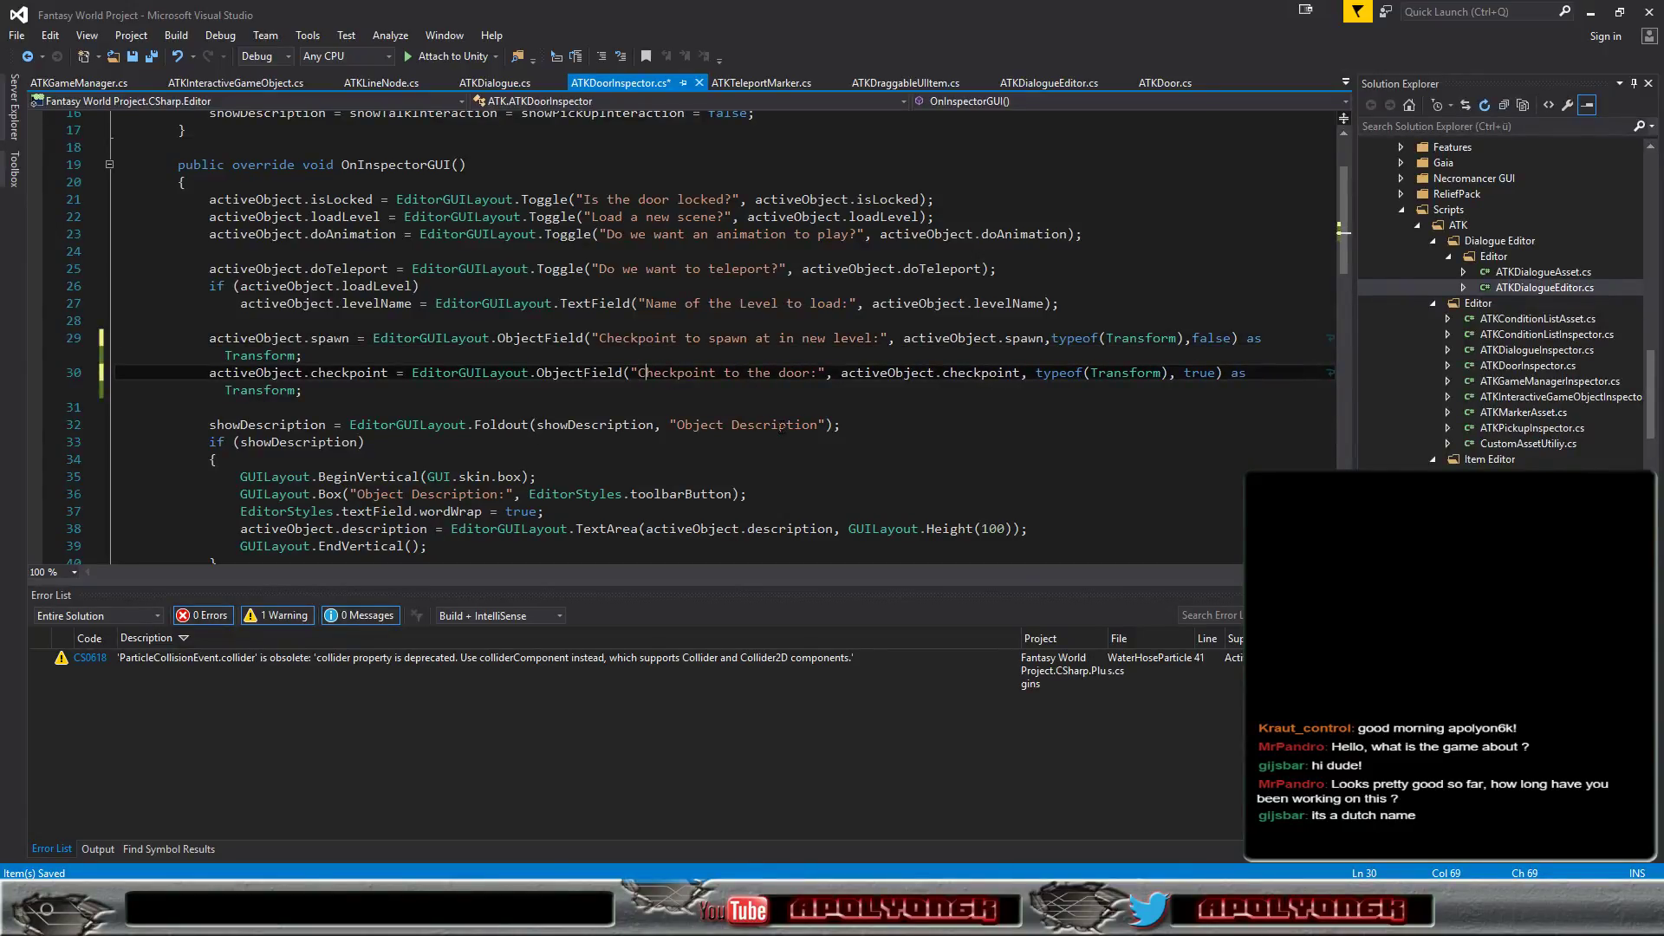
{"action": "left_click", "coordinate": [663, 373]}
{"action": "left_click", "coordinate": [744, 373]}
{"action": "key", "text": "Delete"}
{"action": "key", "text": "Delete"}
{"action": "key", "text": "Delete"}
{"action": "key", "text": "Delete"}
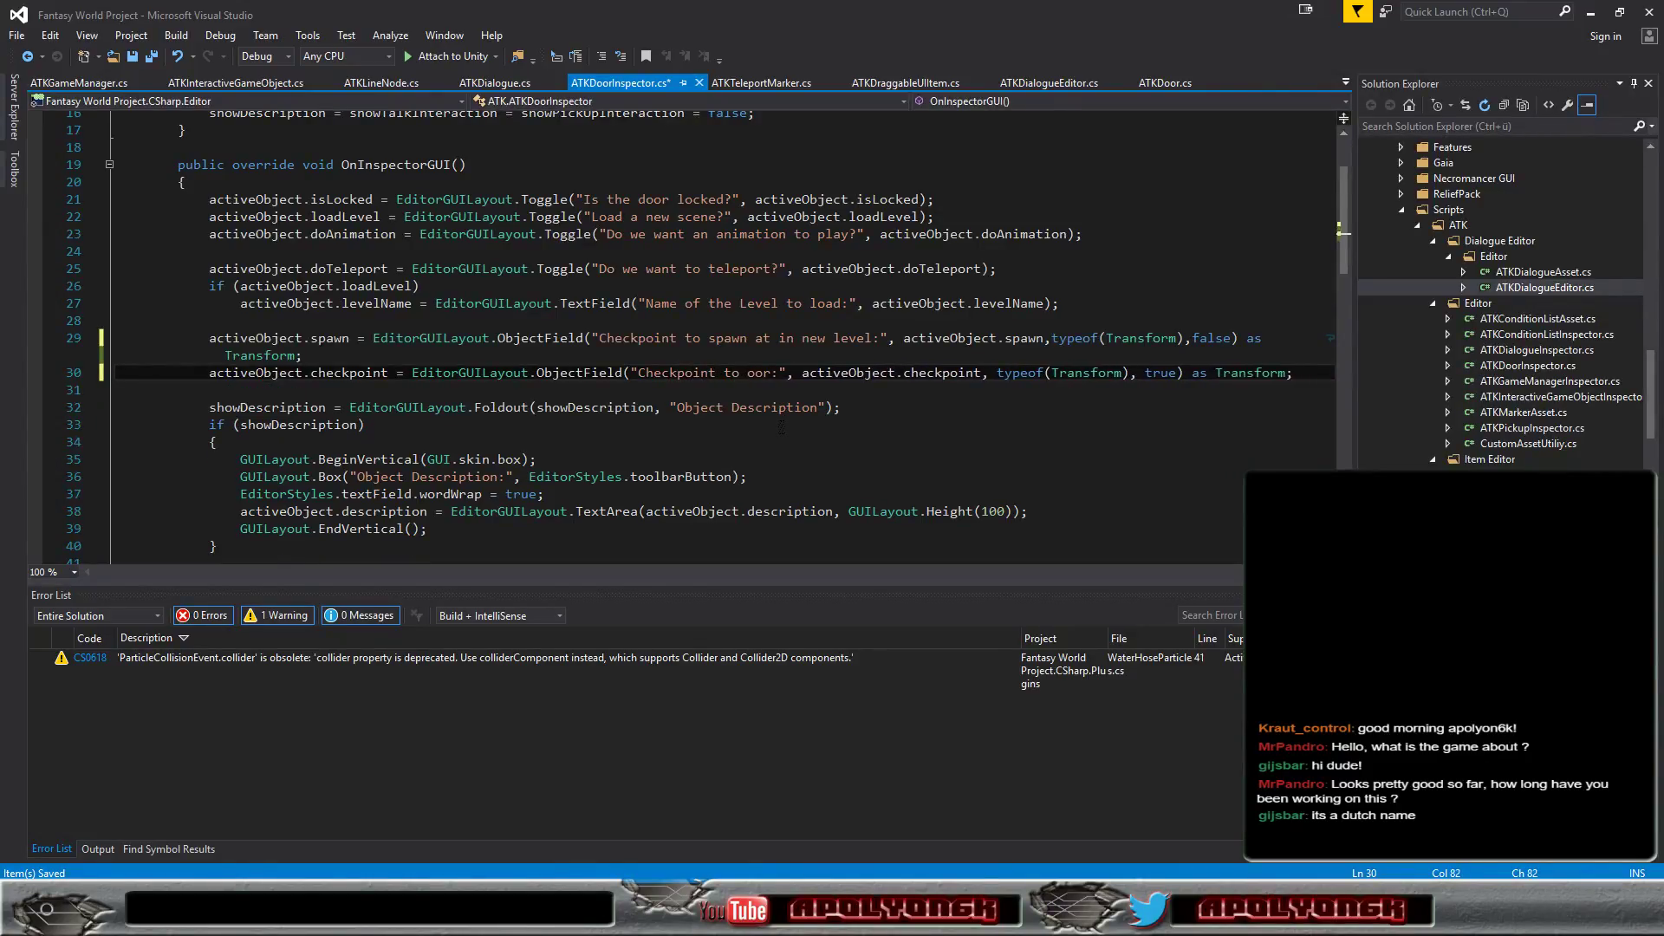
{"action": "key", "text": "Delete"}
{"action": "key", "text": "Delete"}
{"action": "key", "text": "Delete"}
{"action": "key", "text": "Delete"}
{"action": "type", "text": "T"}
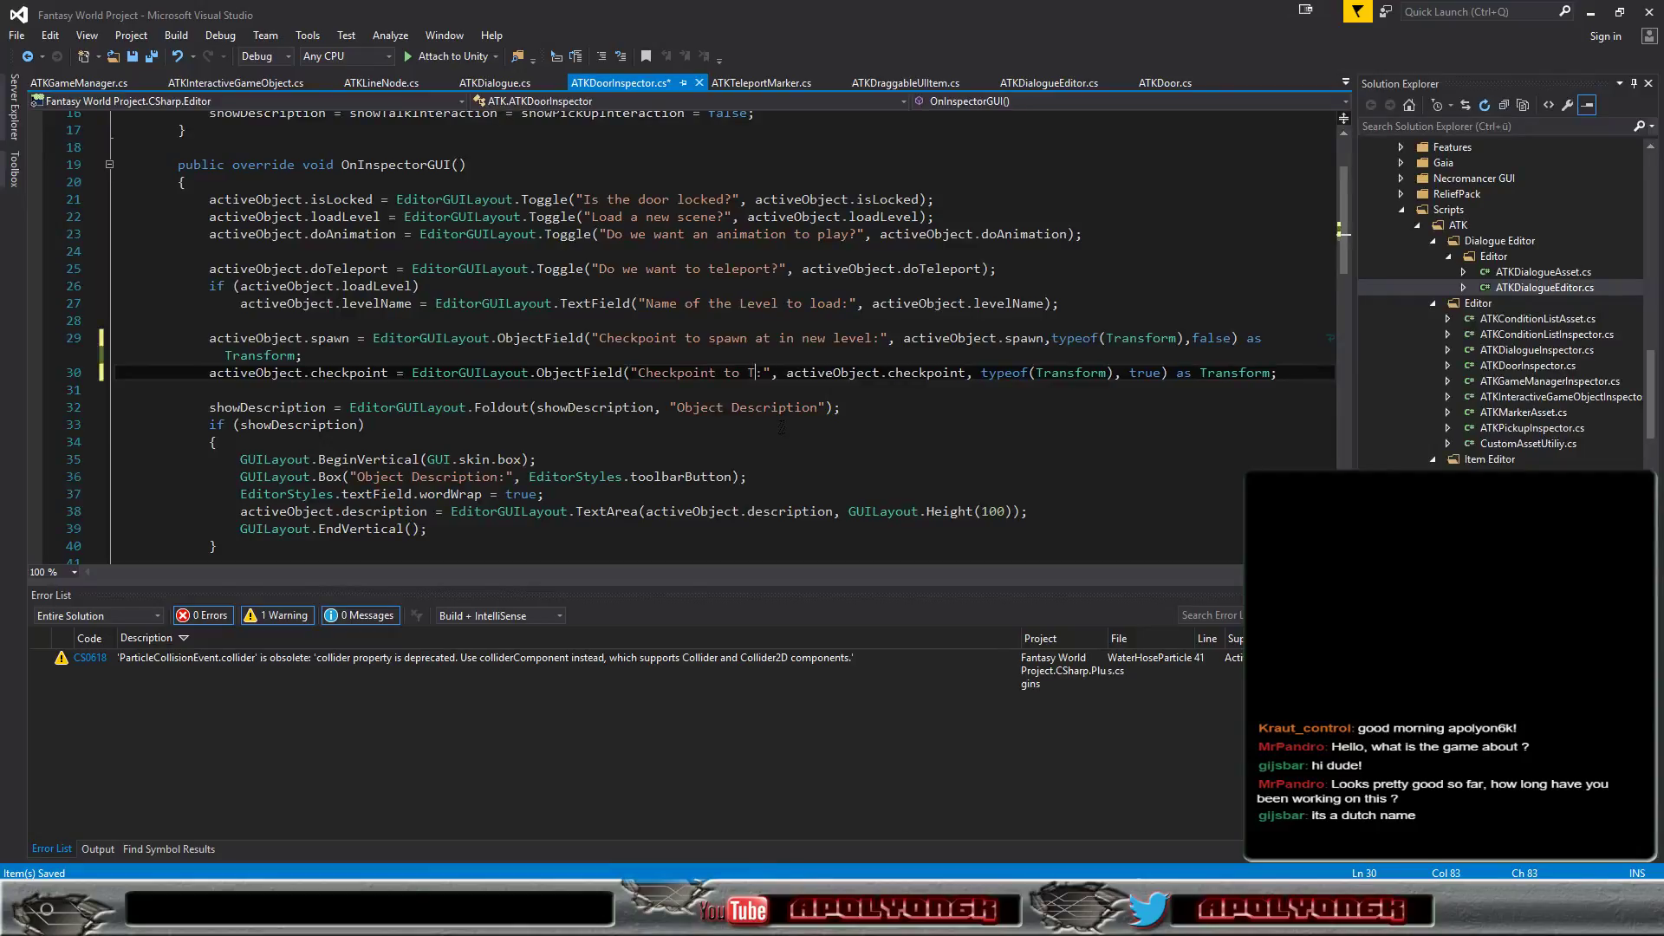
{"action": "type", "text": "elepo"}
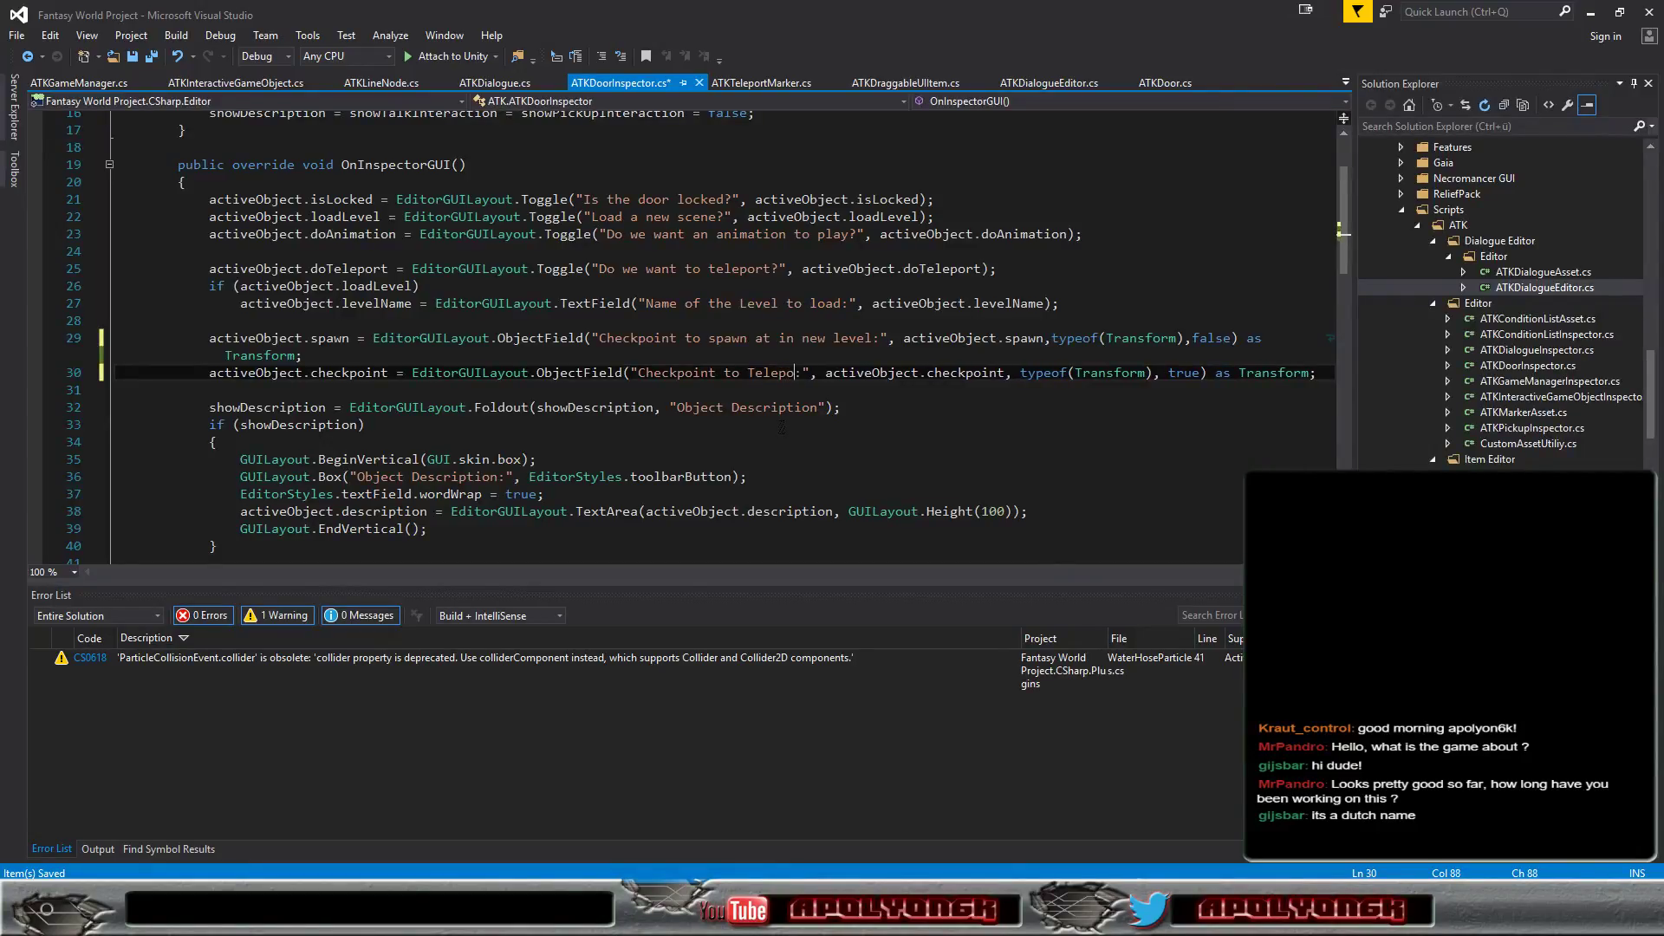
{"action": "type", "text": "rt to"}
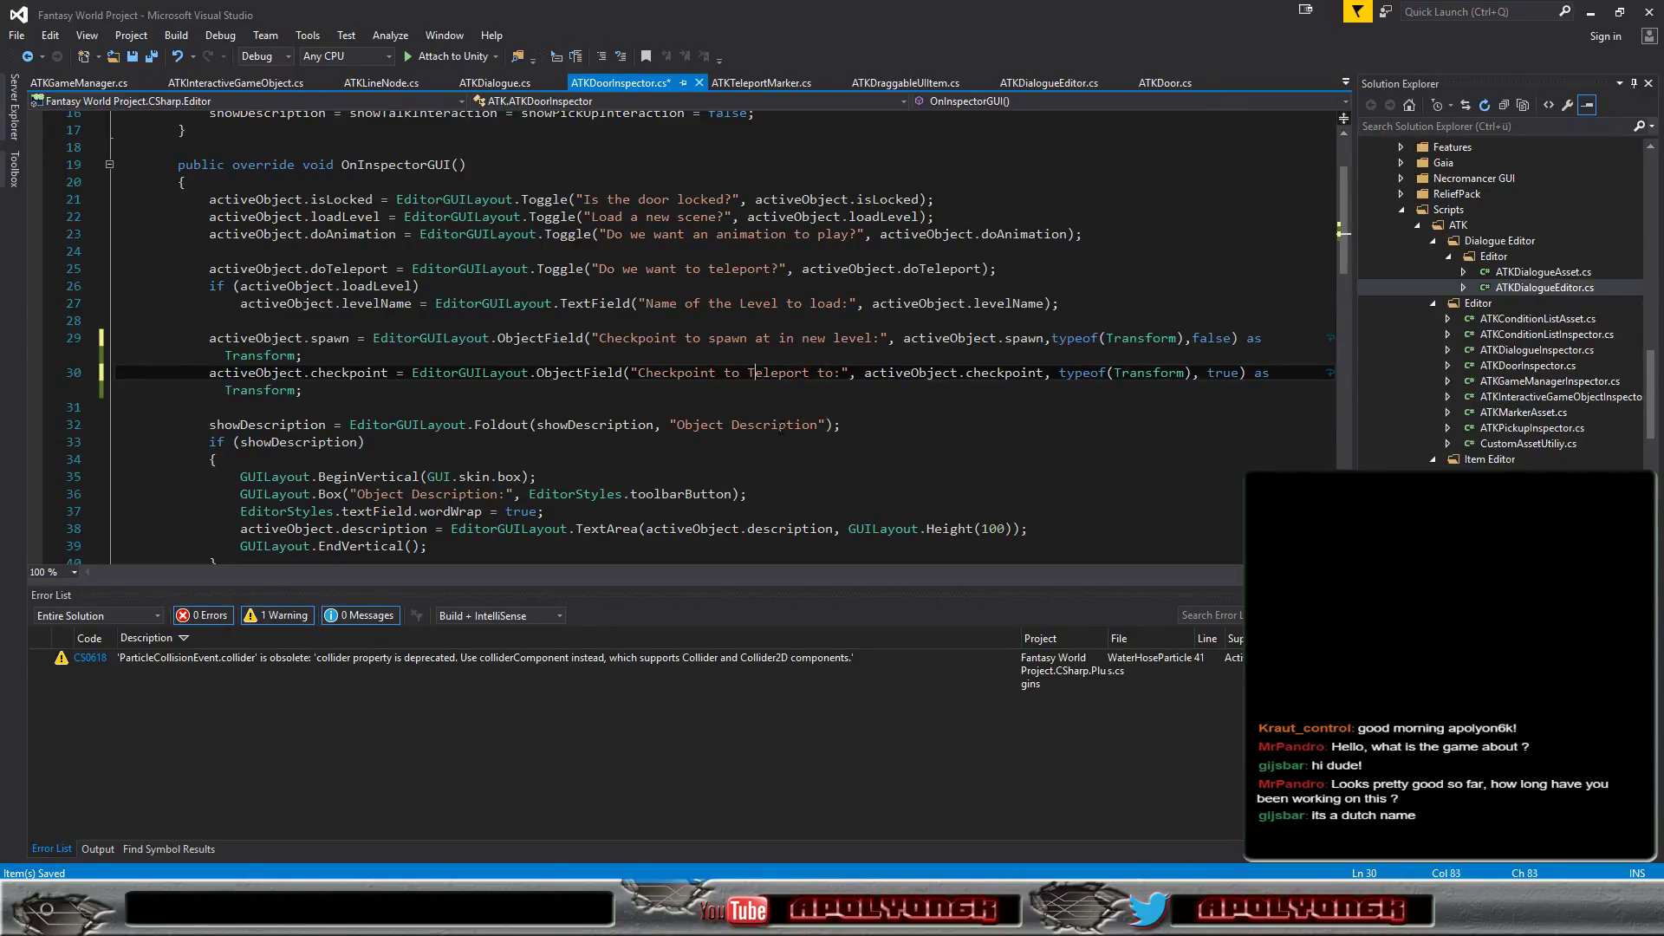
Lowercase the 't' in 'teleport', save all scripts, and return to Unity
{"action": "key", "text": "BackSpace"}
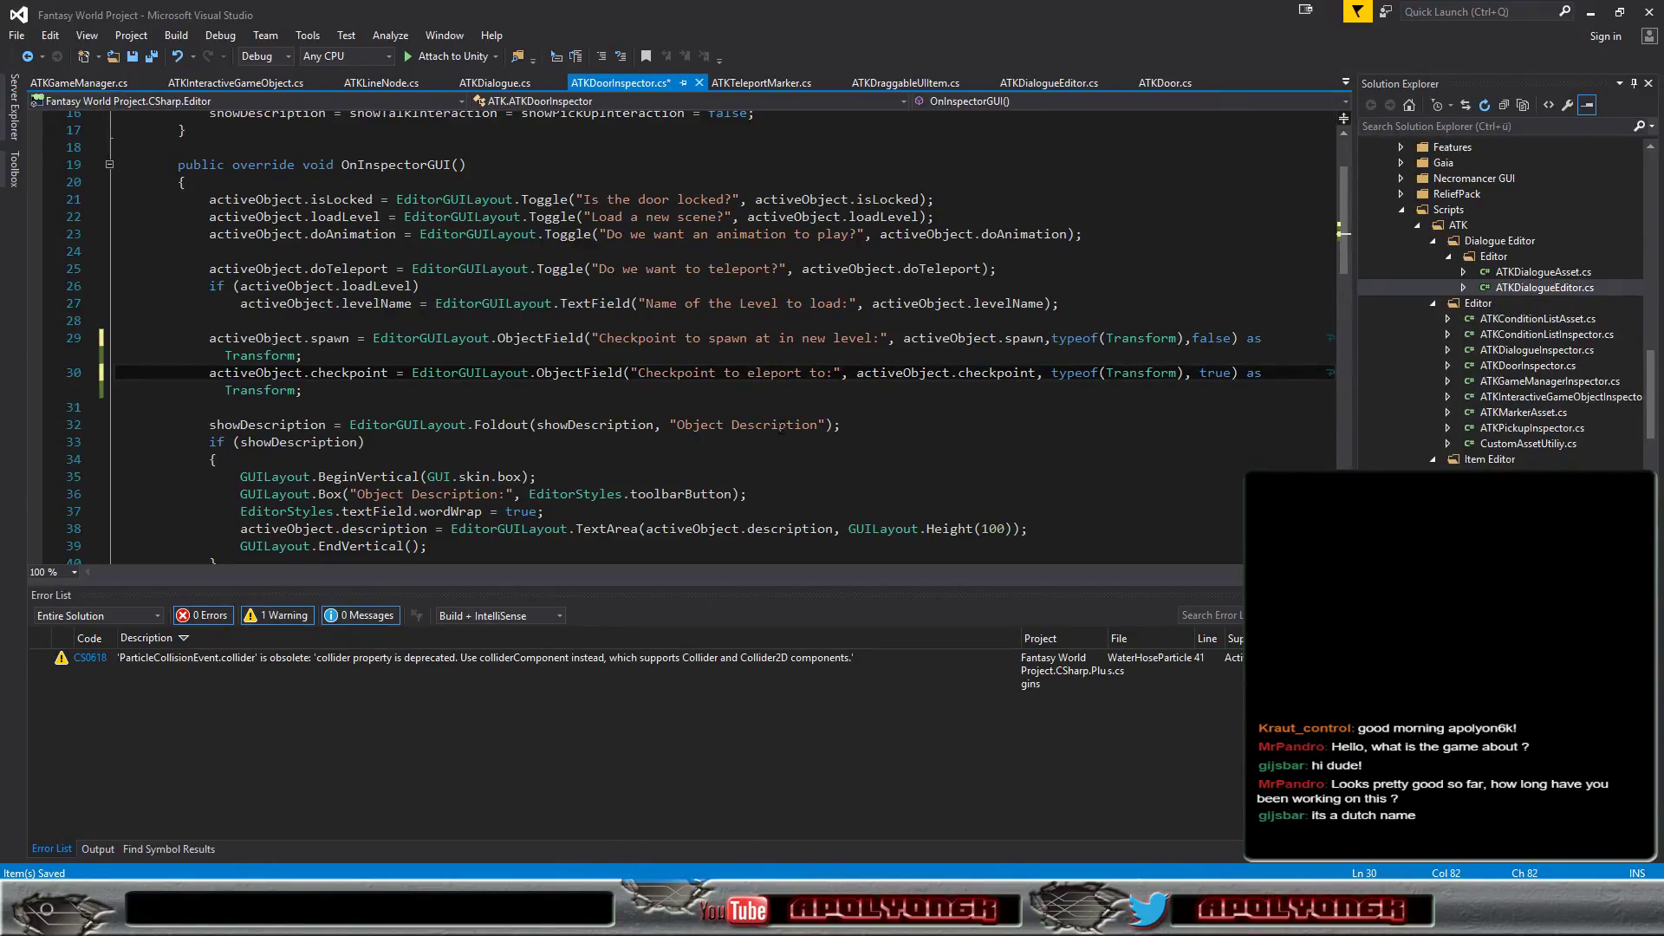
{"action": "type", "text": "t"}
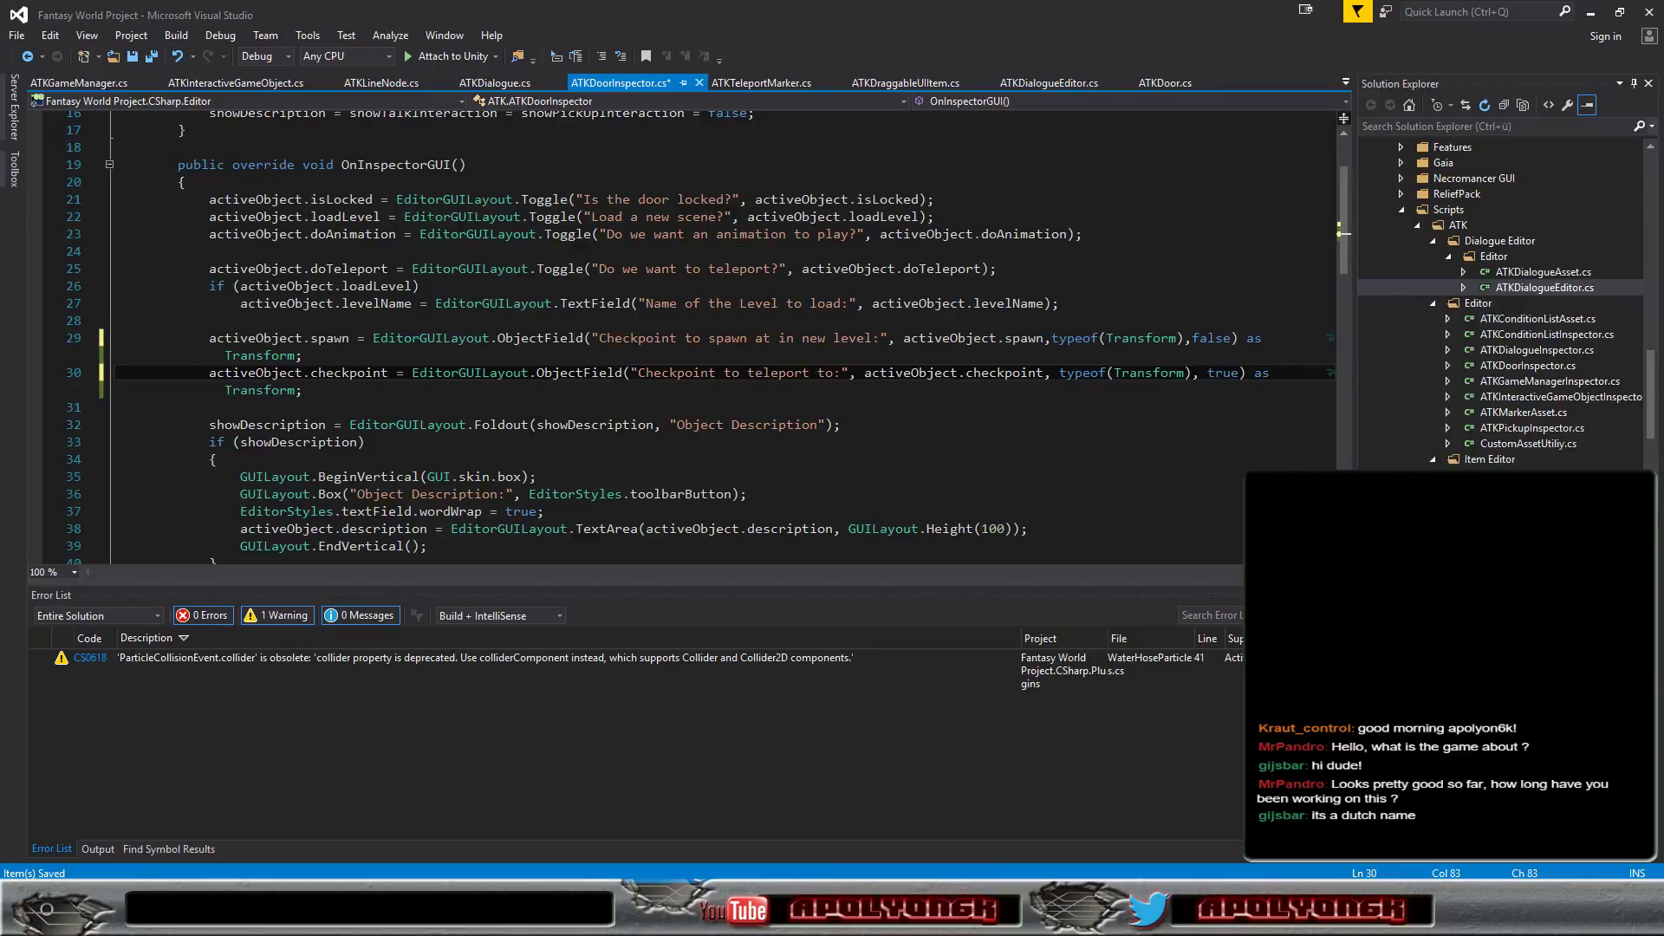
{"action": "left_click", "coordinate": [152, 58]}
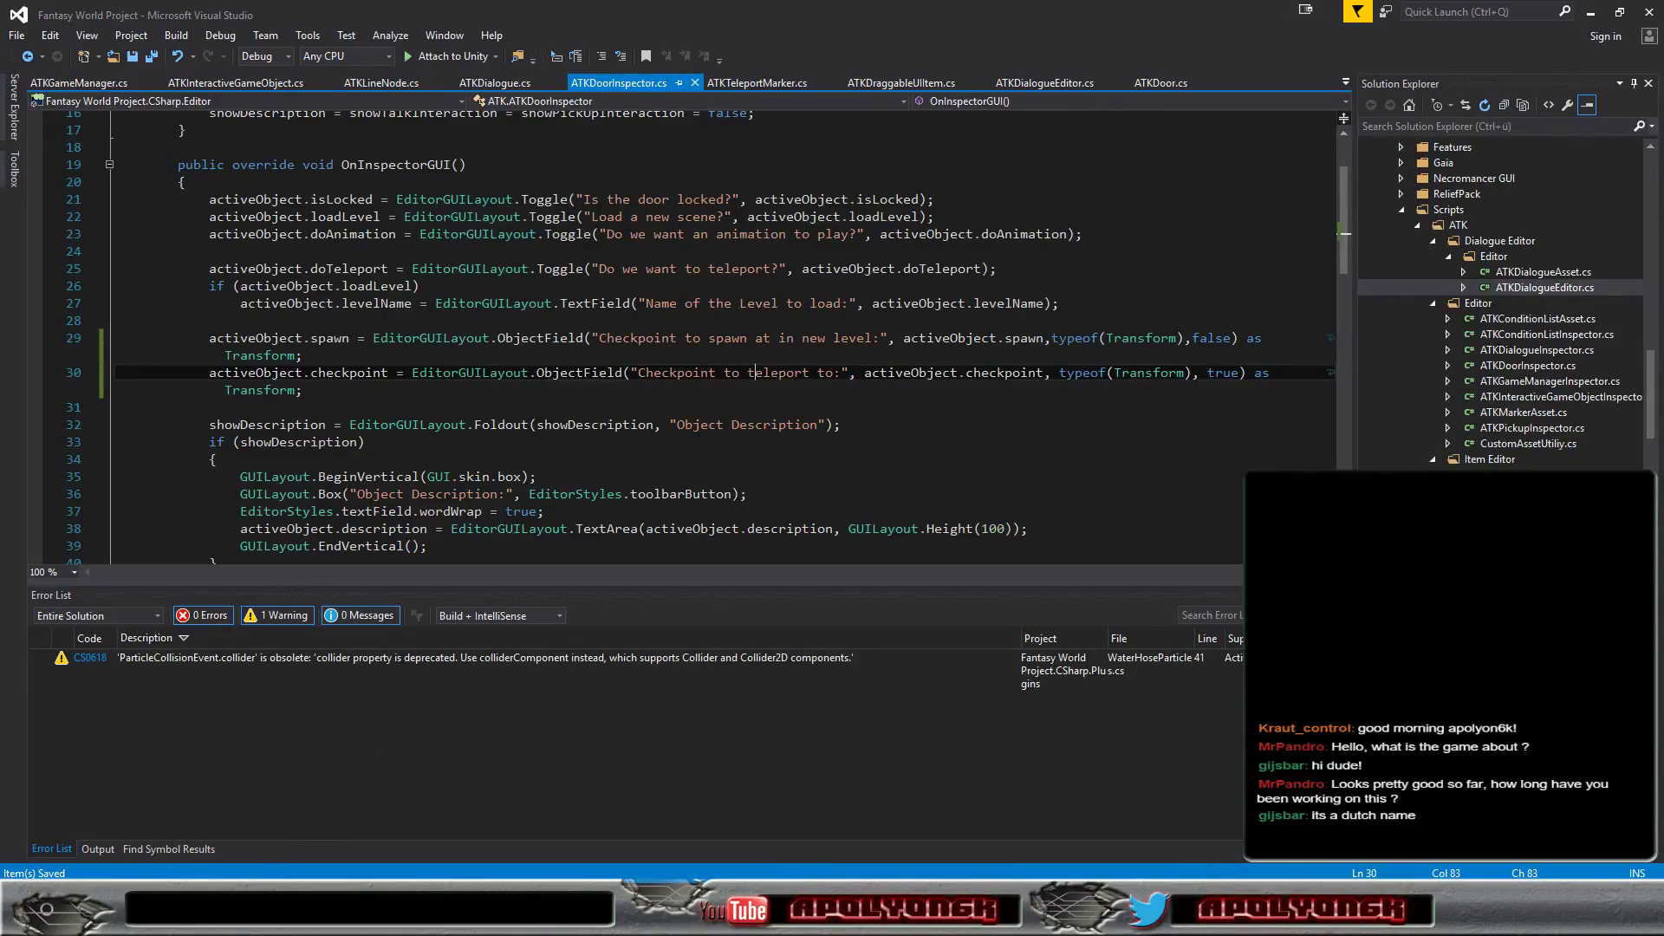
{"action": "key", "text": "alt+Tab"}
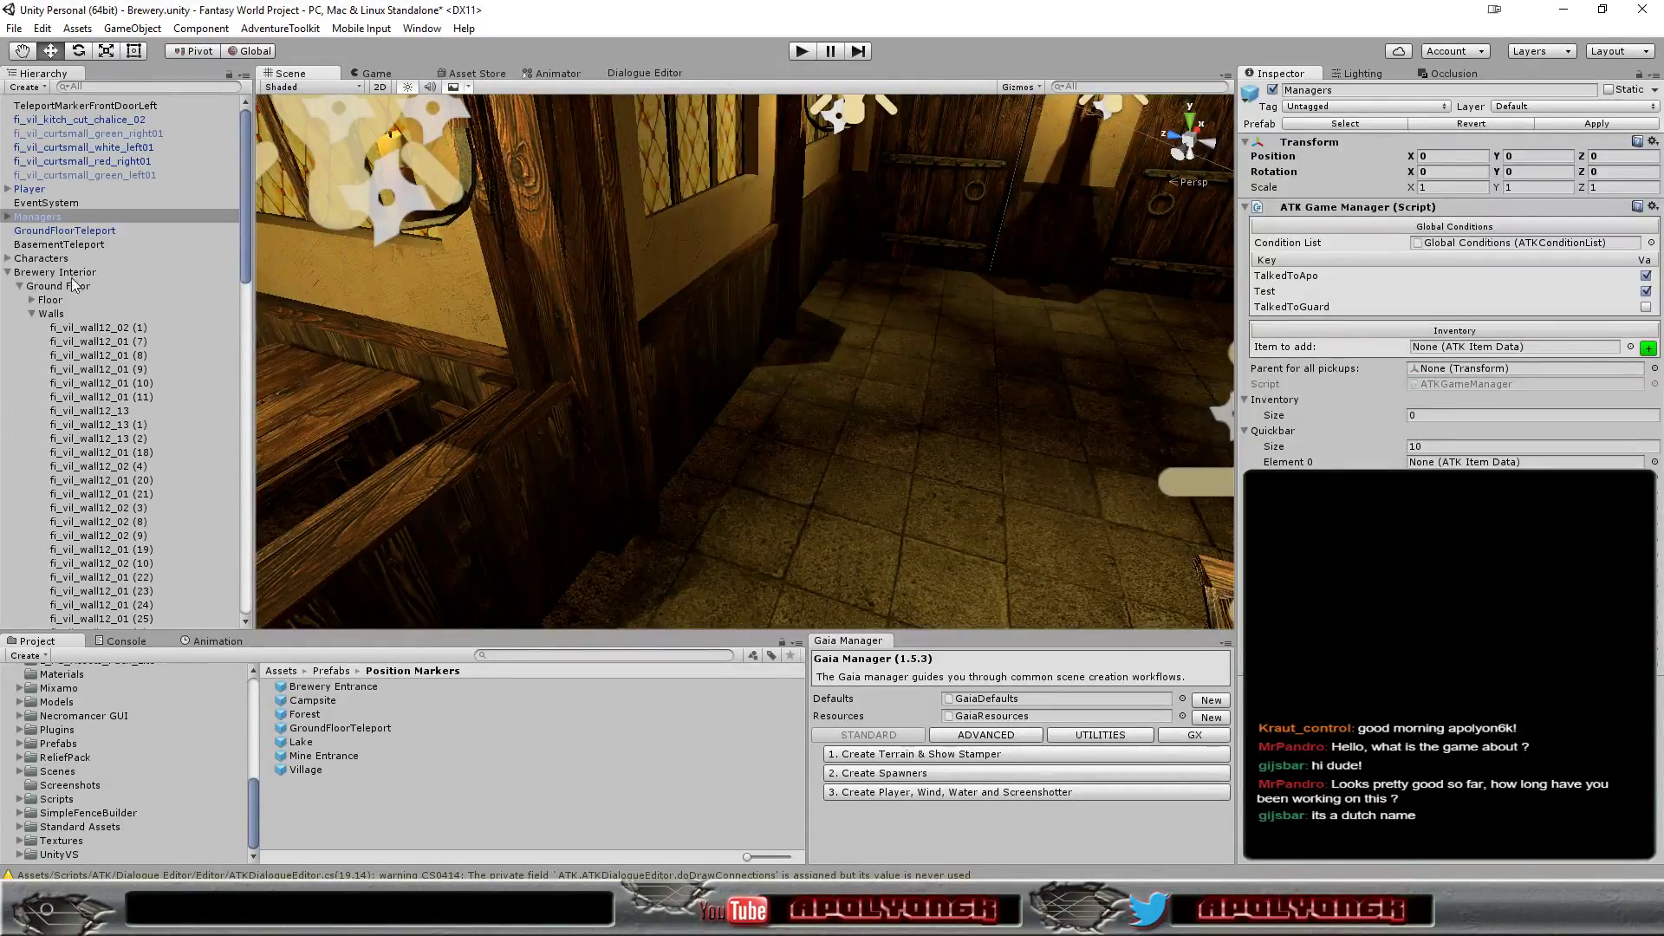
Open the Overworld Map scene from Assets/Scenes, saving the Brewery scene's changes
{"action": "left_click", "coordinate": [7, 272]}
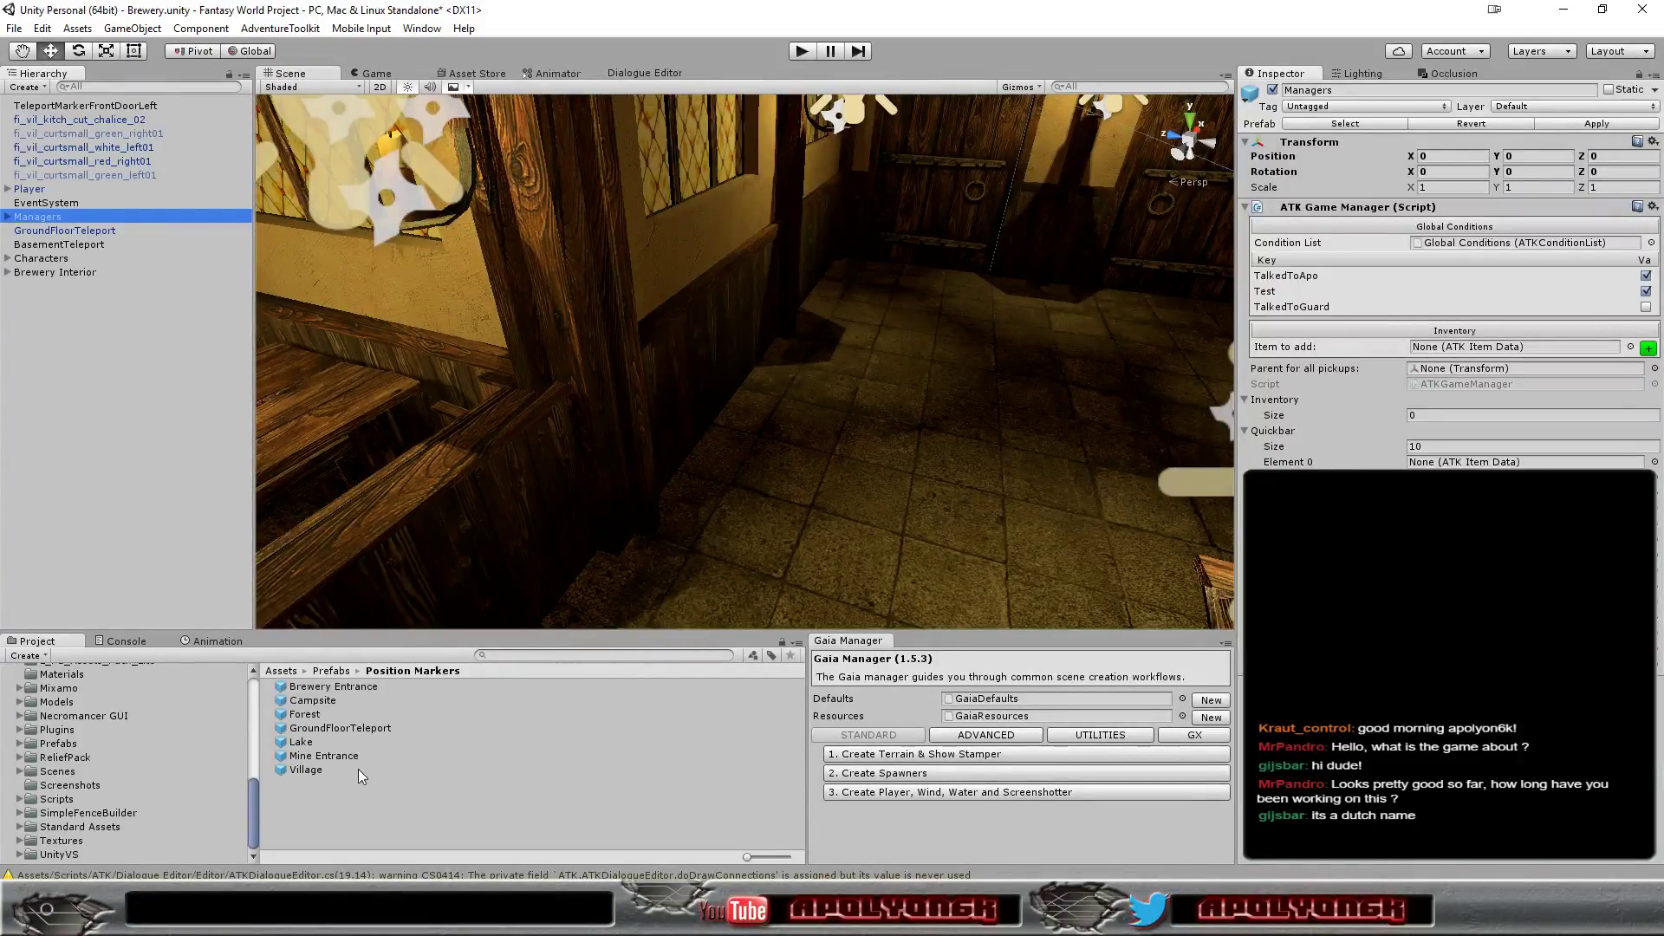
{"action": "left_click", "coordinate": [354, 730]}
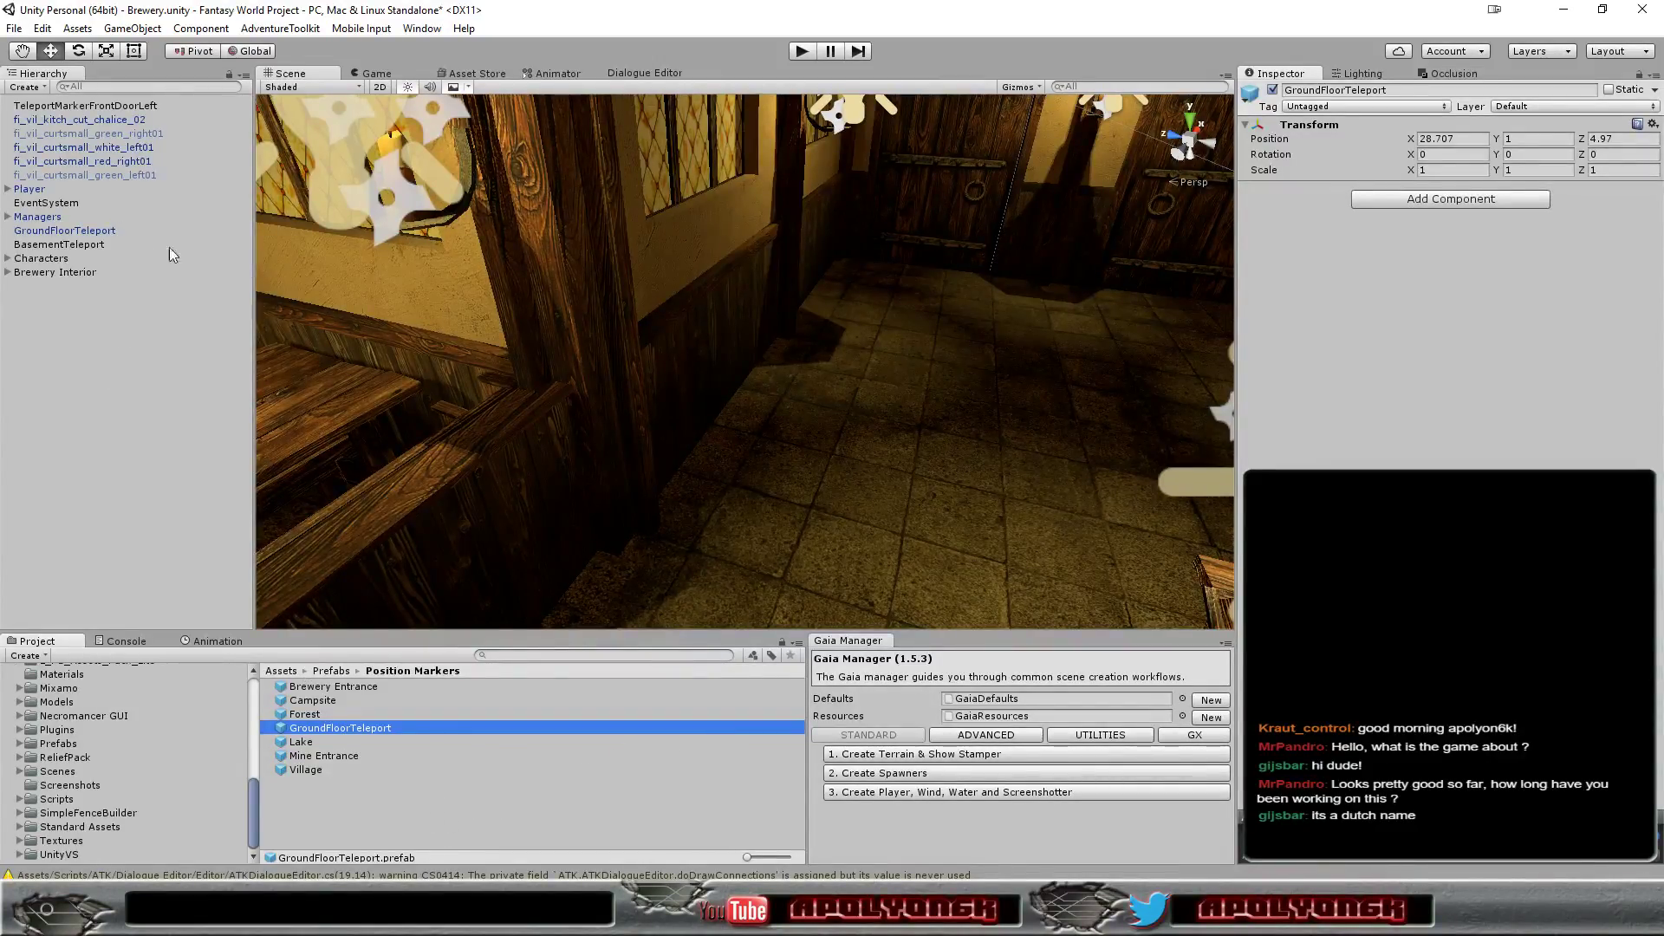
{"action": "left_click", "coordinate": [80, 773]}
{"action": "double_click", "coordinate": [332, 799]}
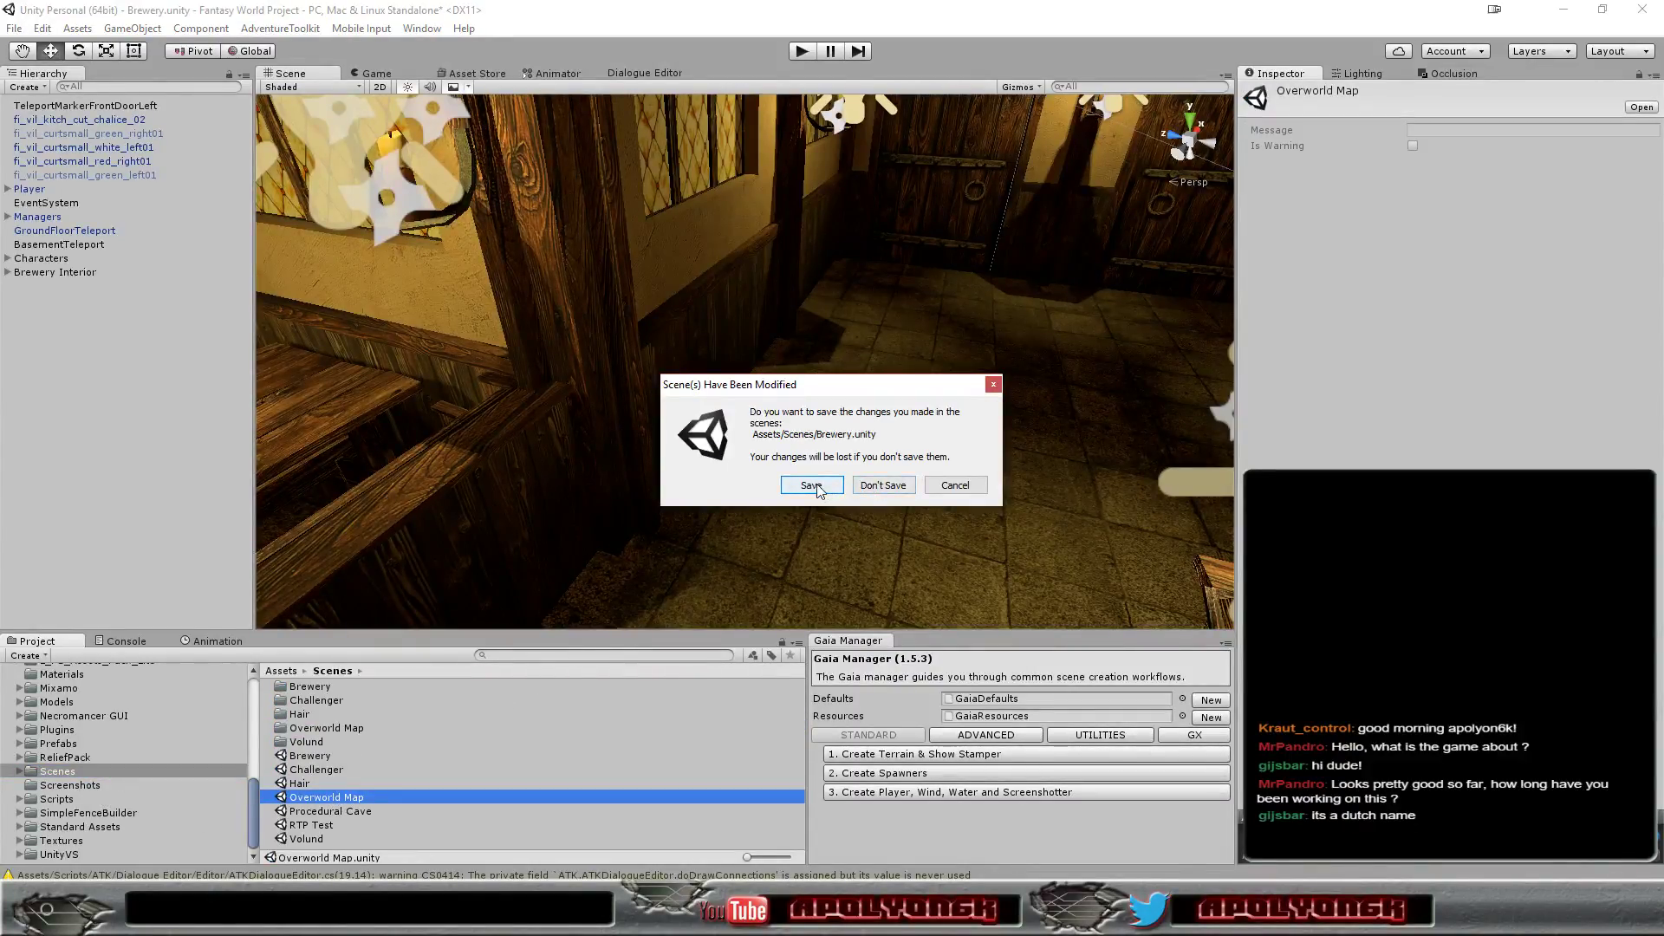
{"action": "left_click", "coordinate": [812, 487]}
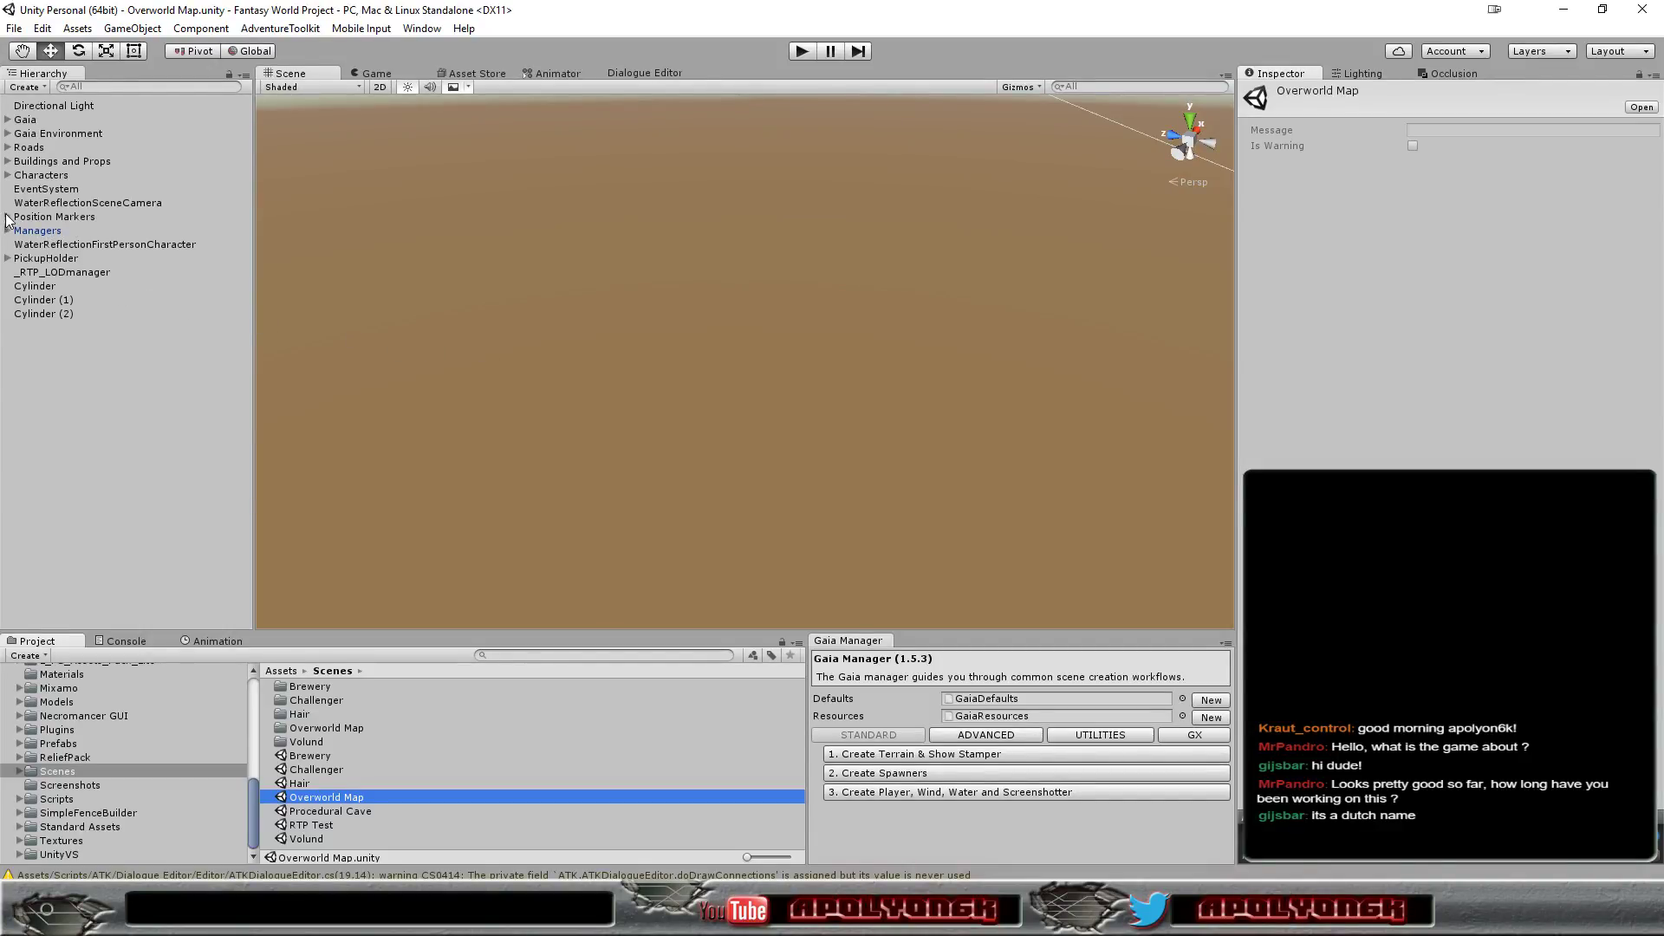
Frame the Brewery in the Overworld Map and select its right front door, fi_vil_door_square01_right
{"action": "left_click", "coordinate": [8, 161]}
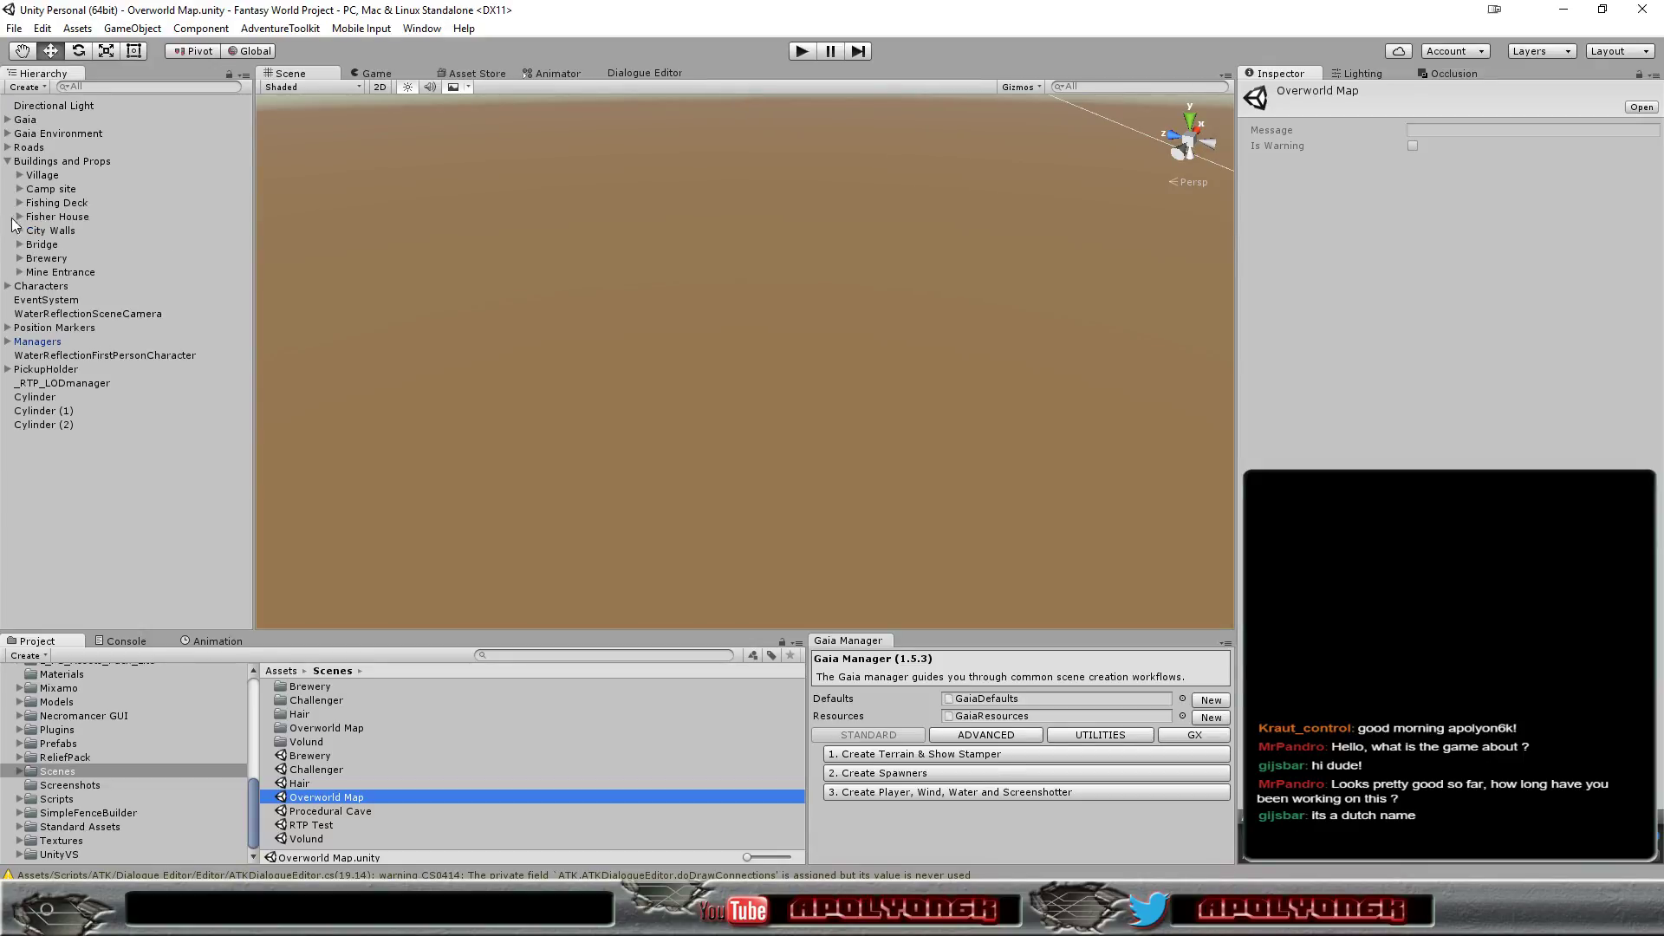
{"action": "left_click", "coordinate": [19, 259]}
{"action": "double_click", "coordinate": [45, 258]}
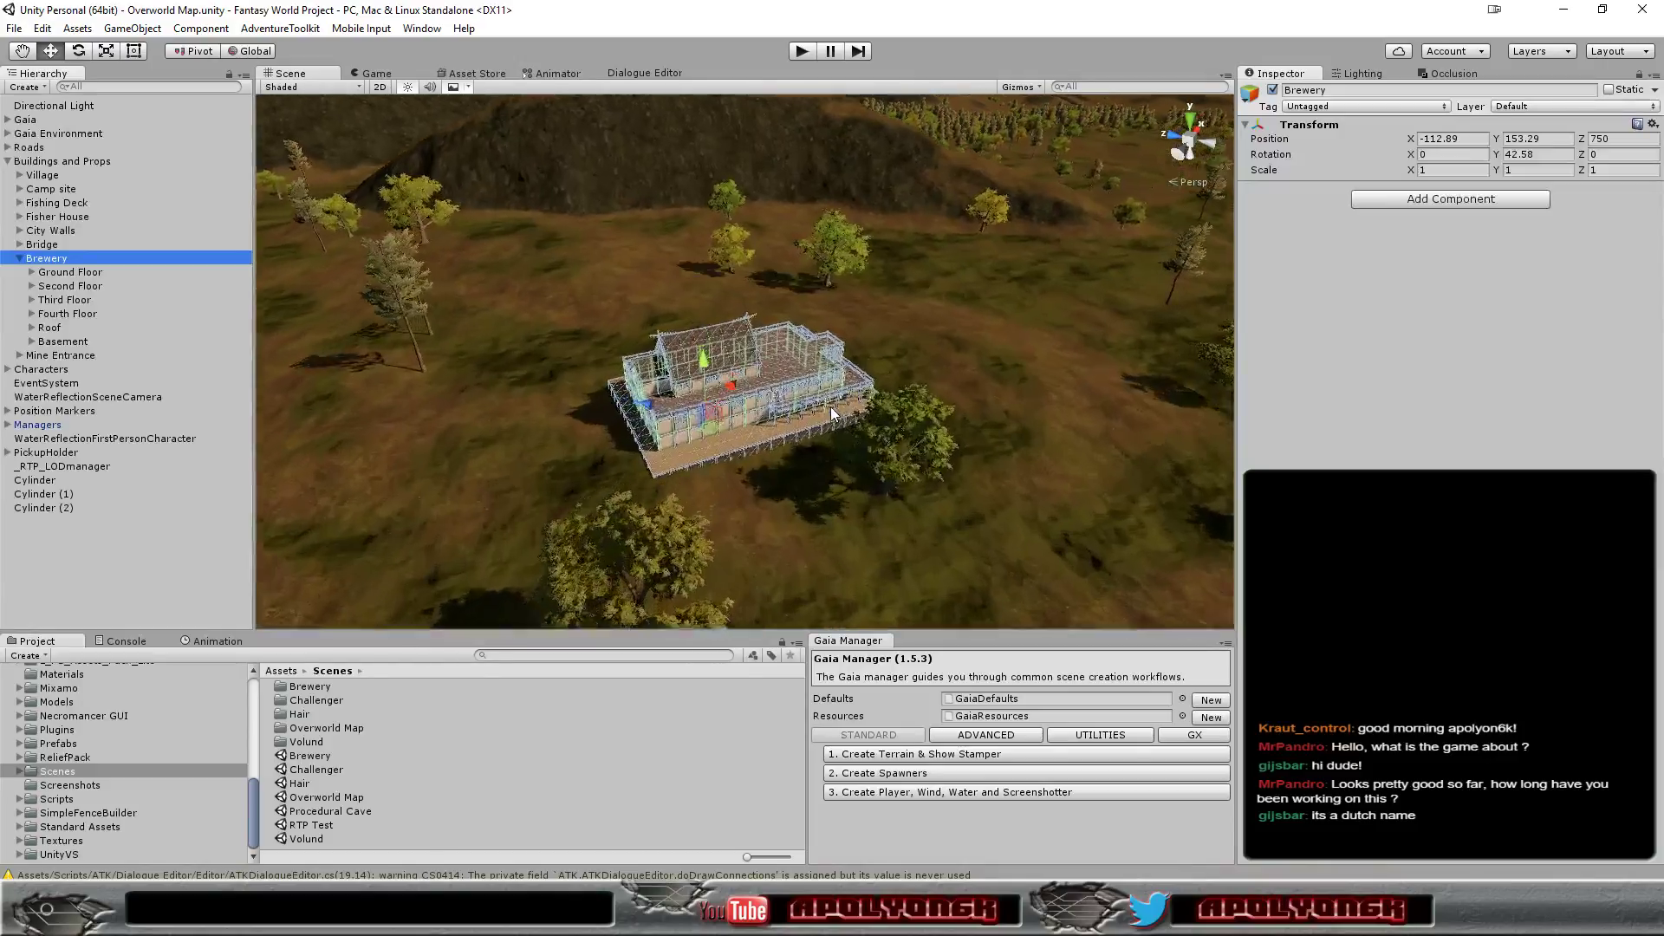
{"action": "mouse_move", "coordinate": [826, 403]}
{"action": "right_mouse_down"}
{"action": "mouse_move", "coordinate": [843, 415]}
{"action": "mouse_move", "coordinate": [690, 496]}
{"action": "right_mouse_up"}
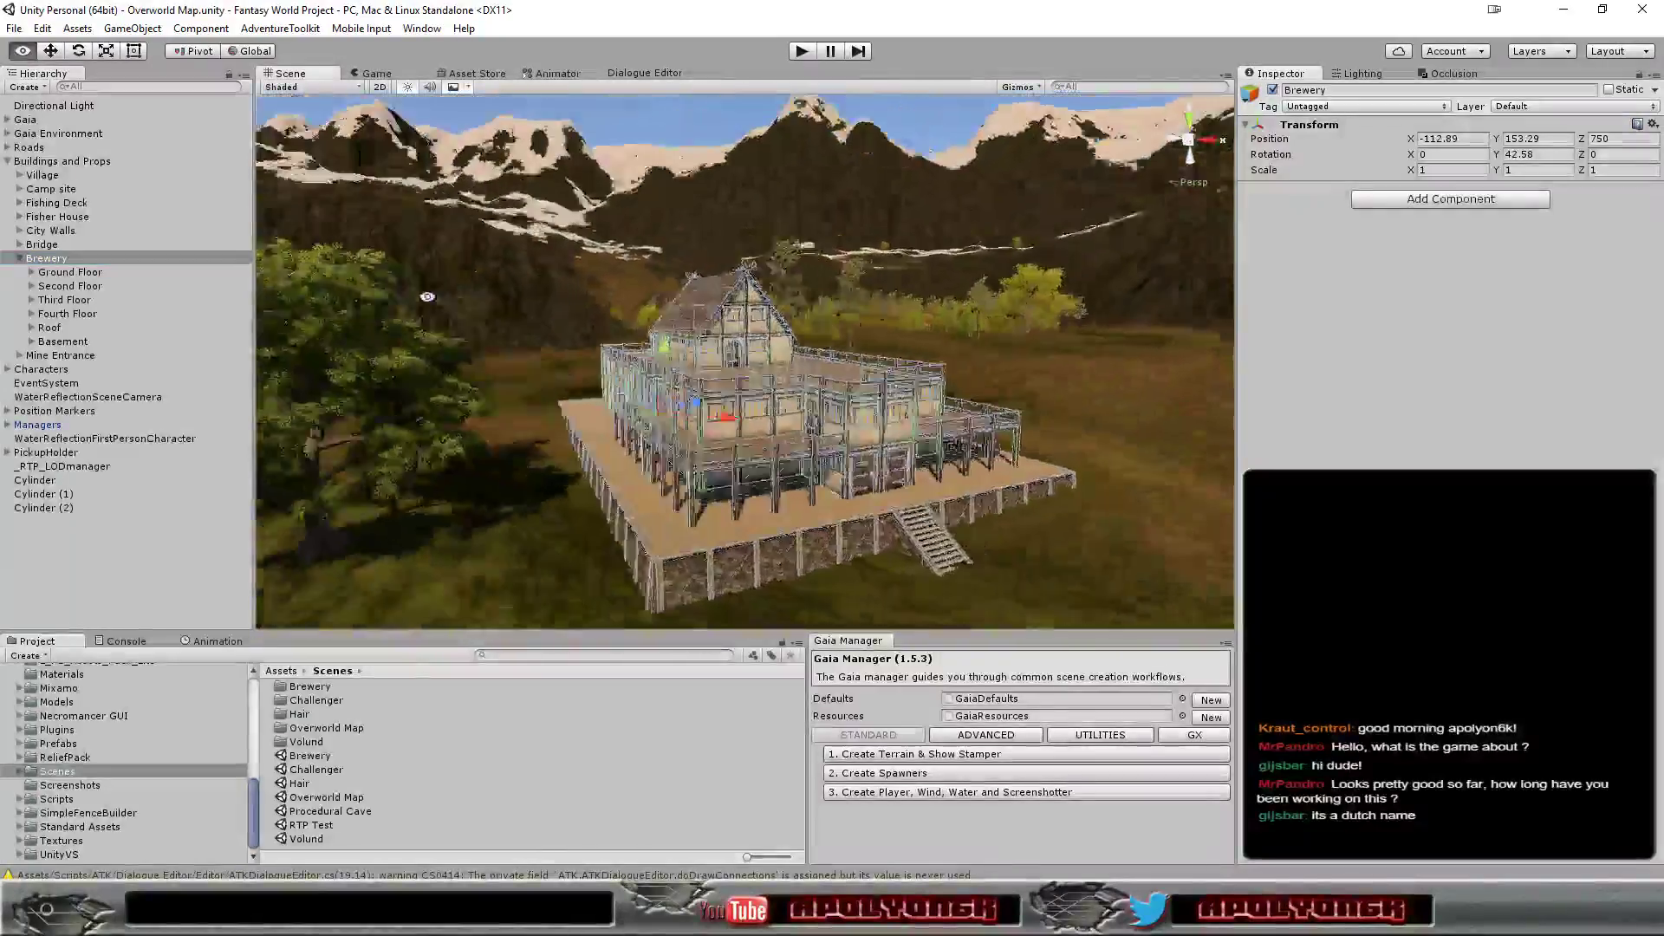
{"action": "scroll", "coordinate": [690, 495], "scroll_direction": "up", "scroll_amount": 3}
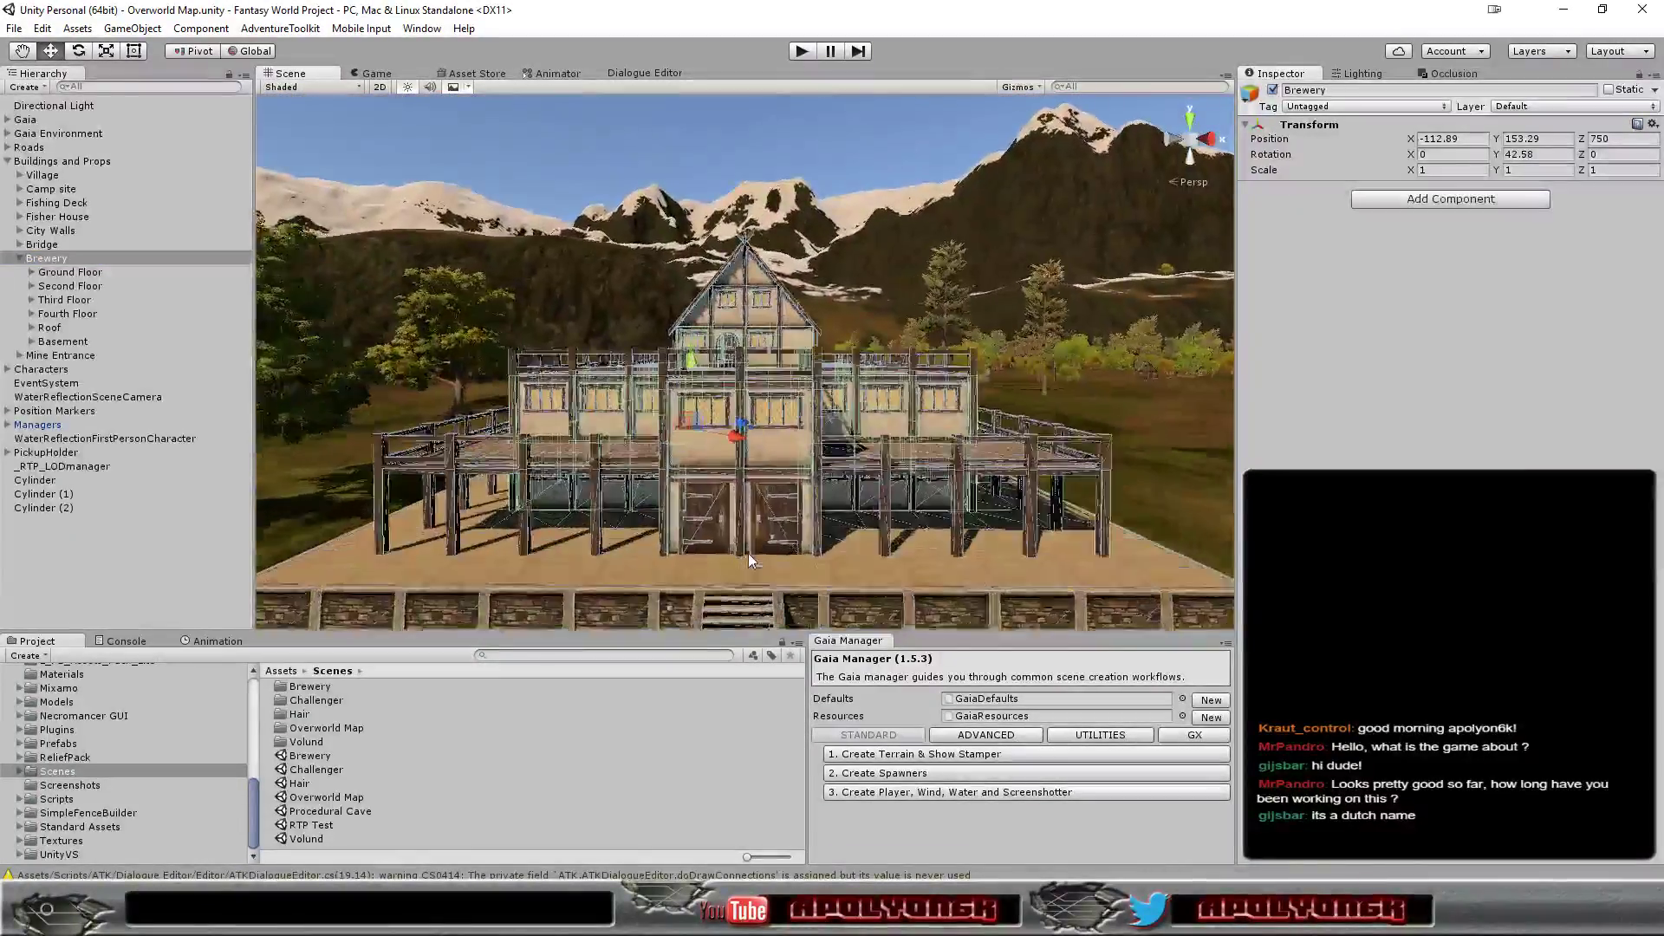
{"action": "scroll", "coordinate": [747, 553], "scroll_direction": "up", "scroll_amount": 3}
{"action": "left_click", "coordinate": [783, 593]}
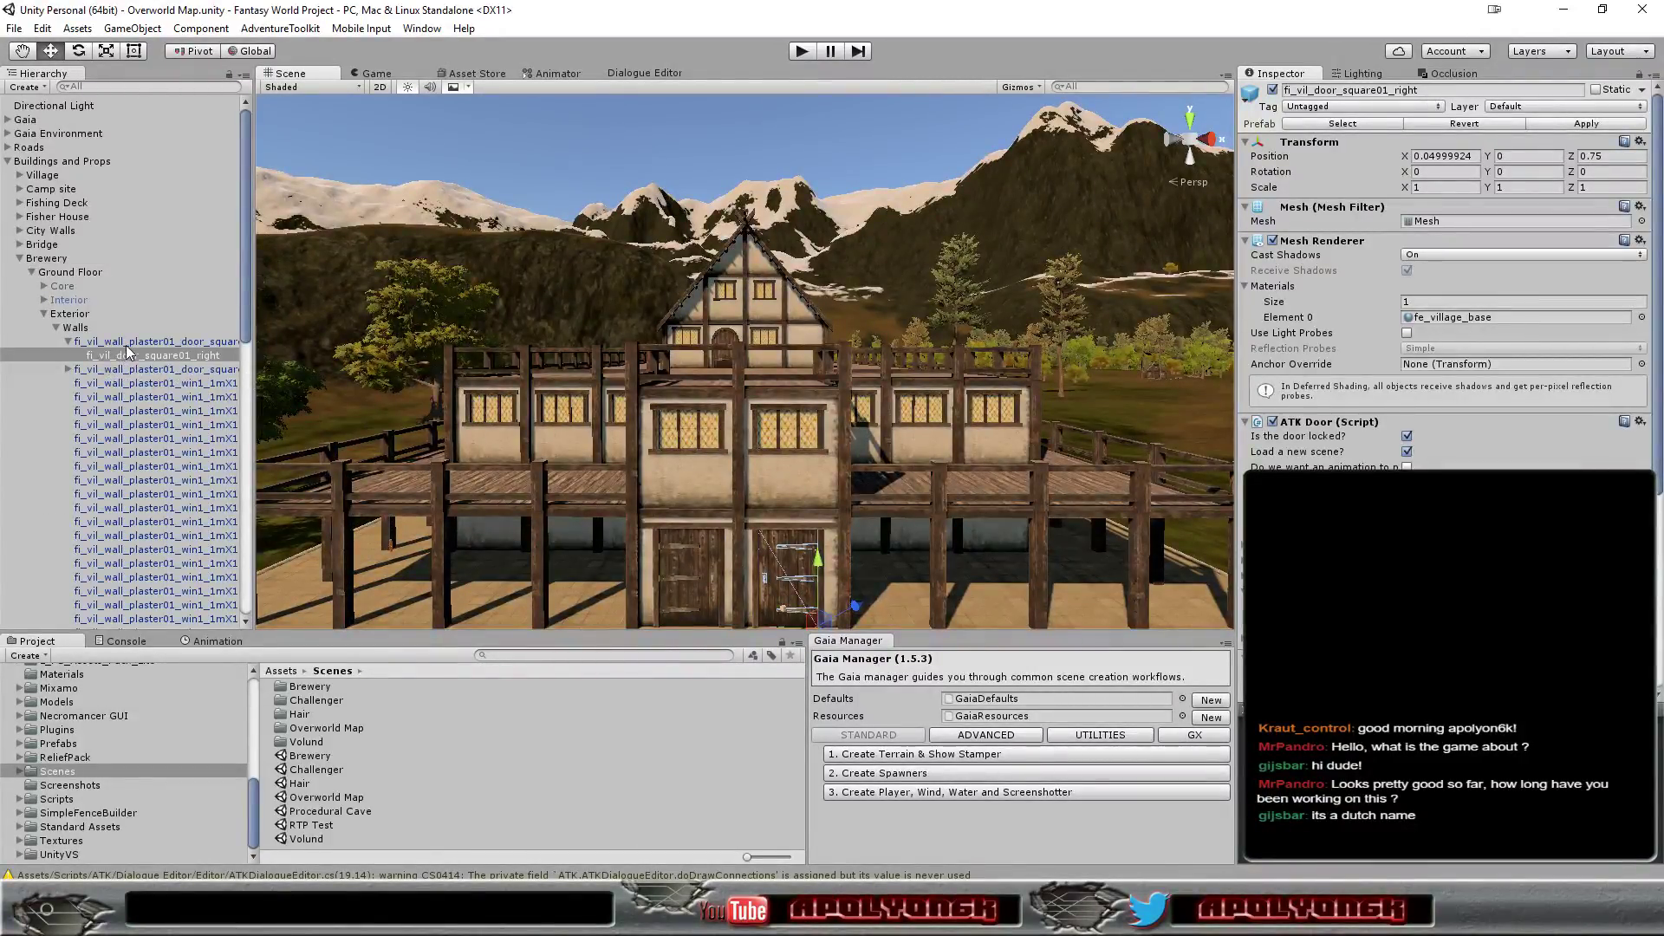
Open Prefabs > Position Markers and set GroundFloorTeleport as the right brewery door's checkpoint
{"action": "scroll", "coordinate": [1489, 428], "scroll_direction": "down", "scroll_amount": 3}
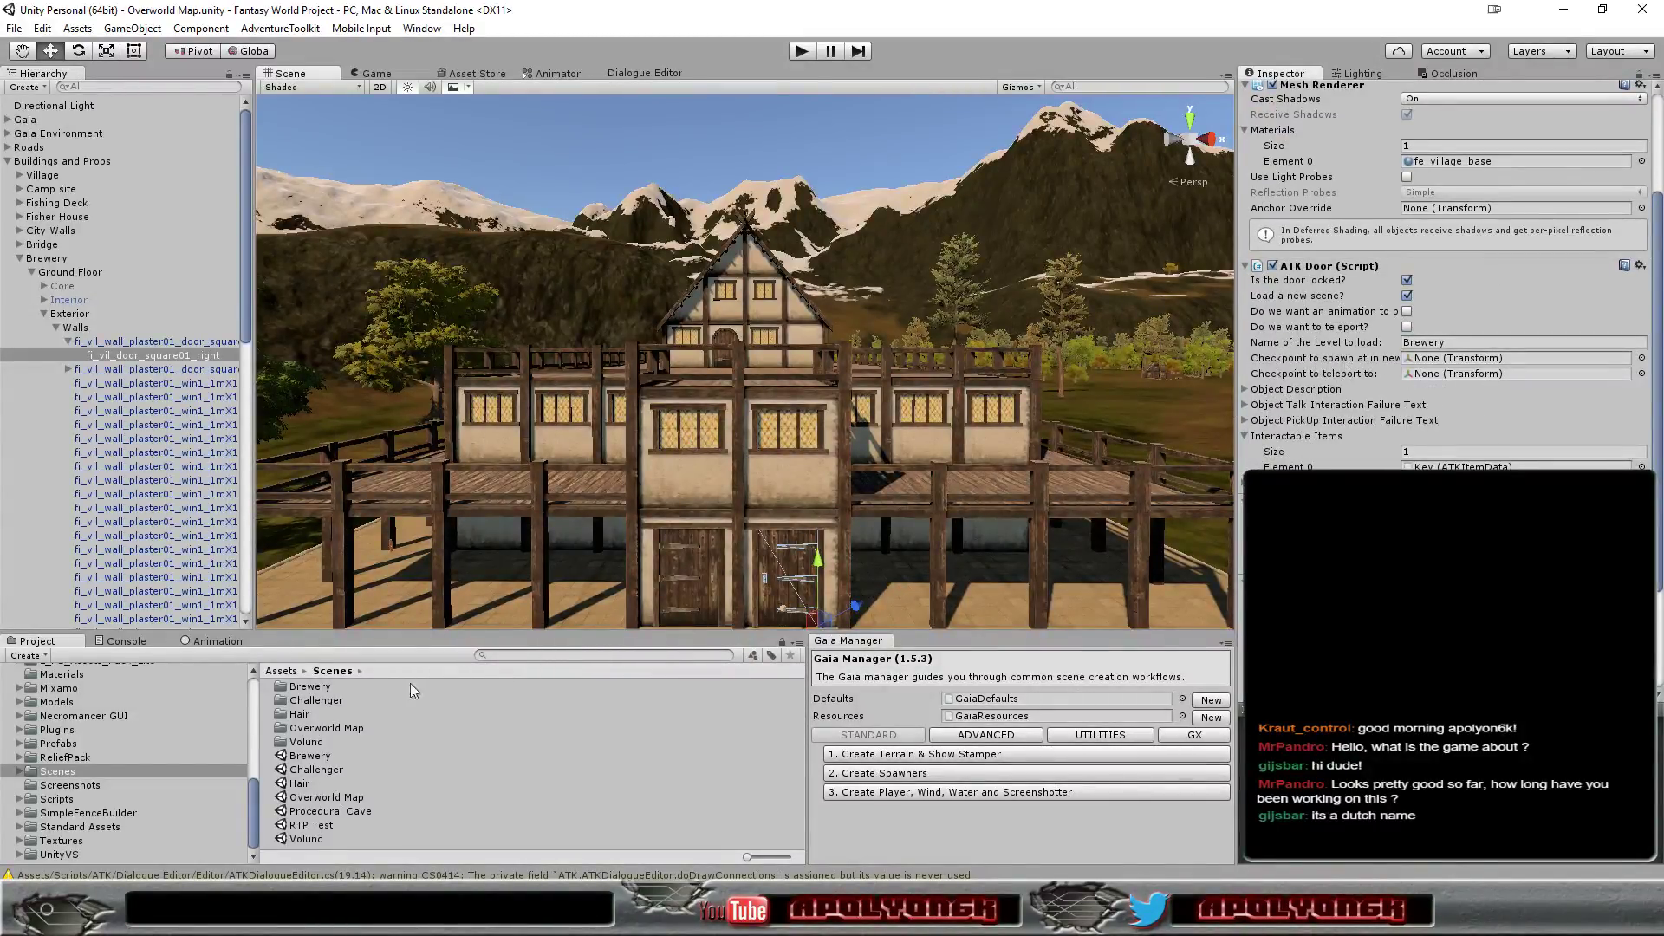
{"action": "left_click", "coordinate": [59, 744]}
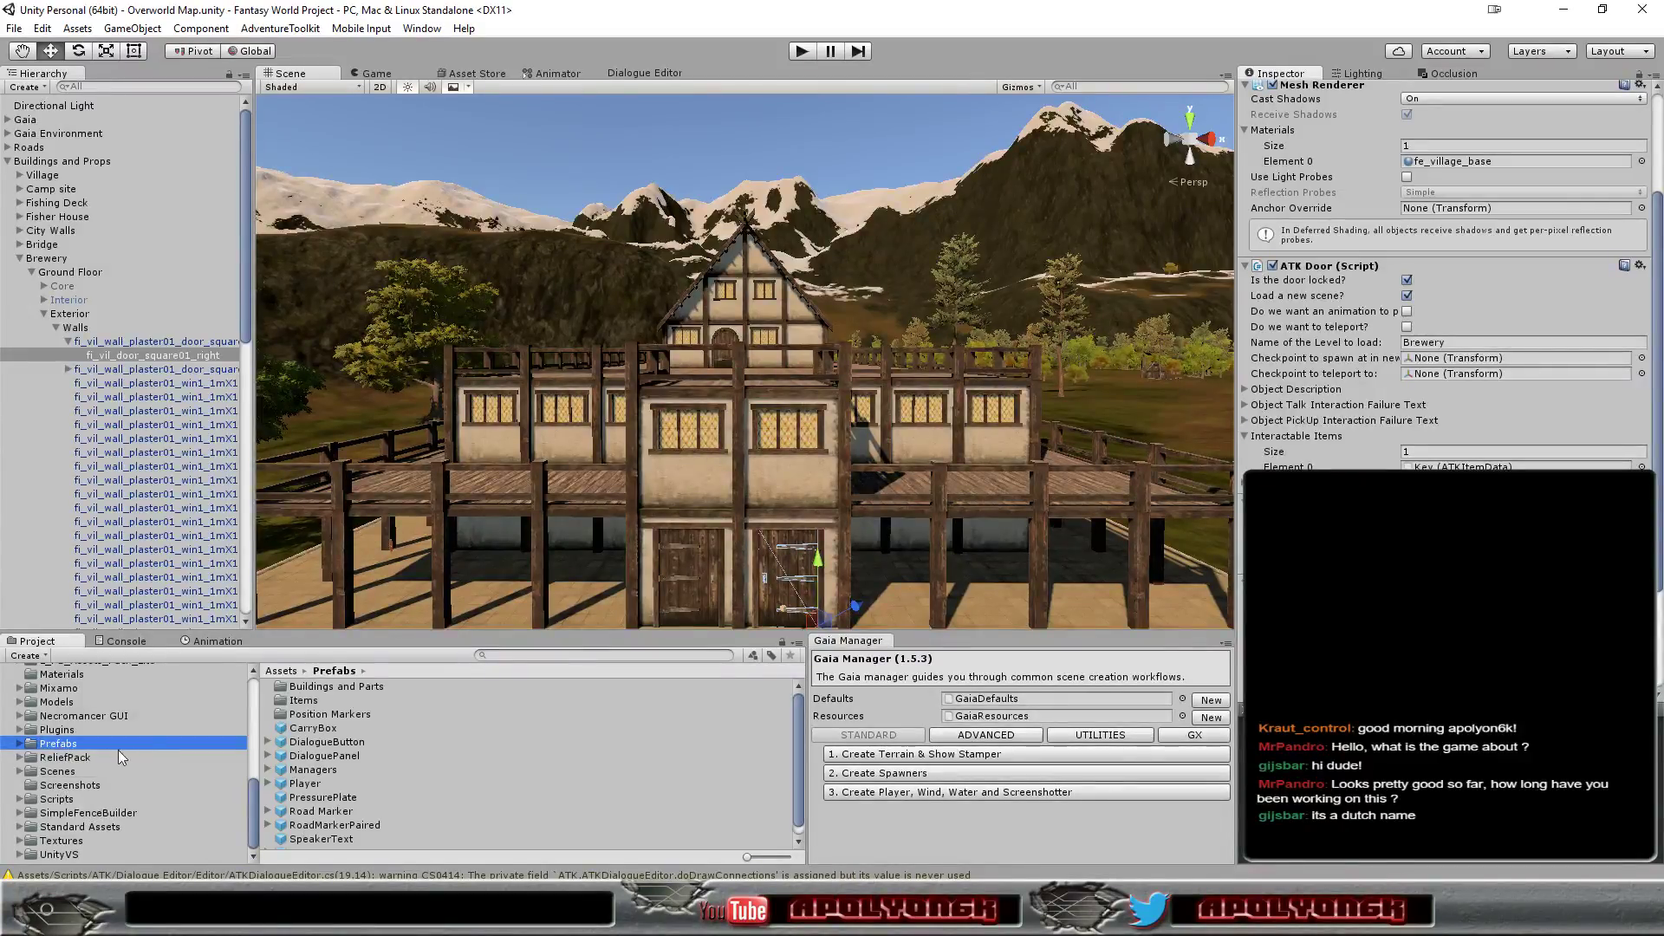
{"action": "double_click", "coordinate": [315, 714]}
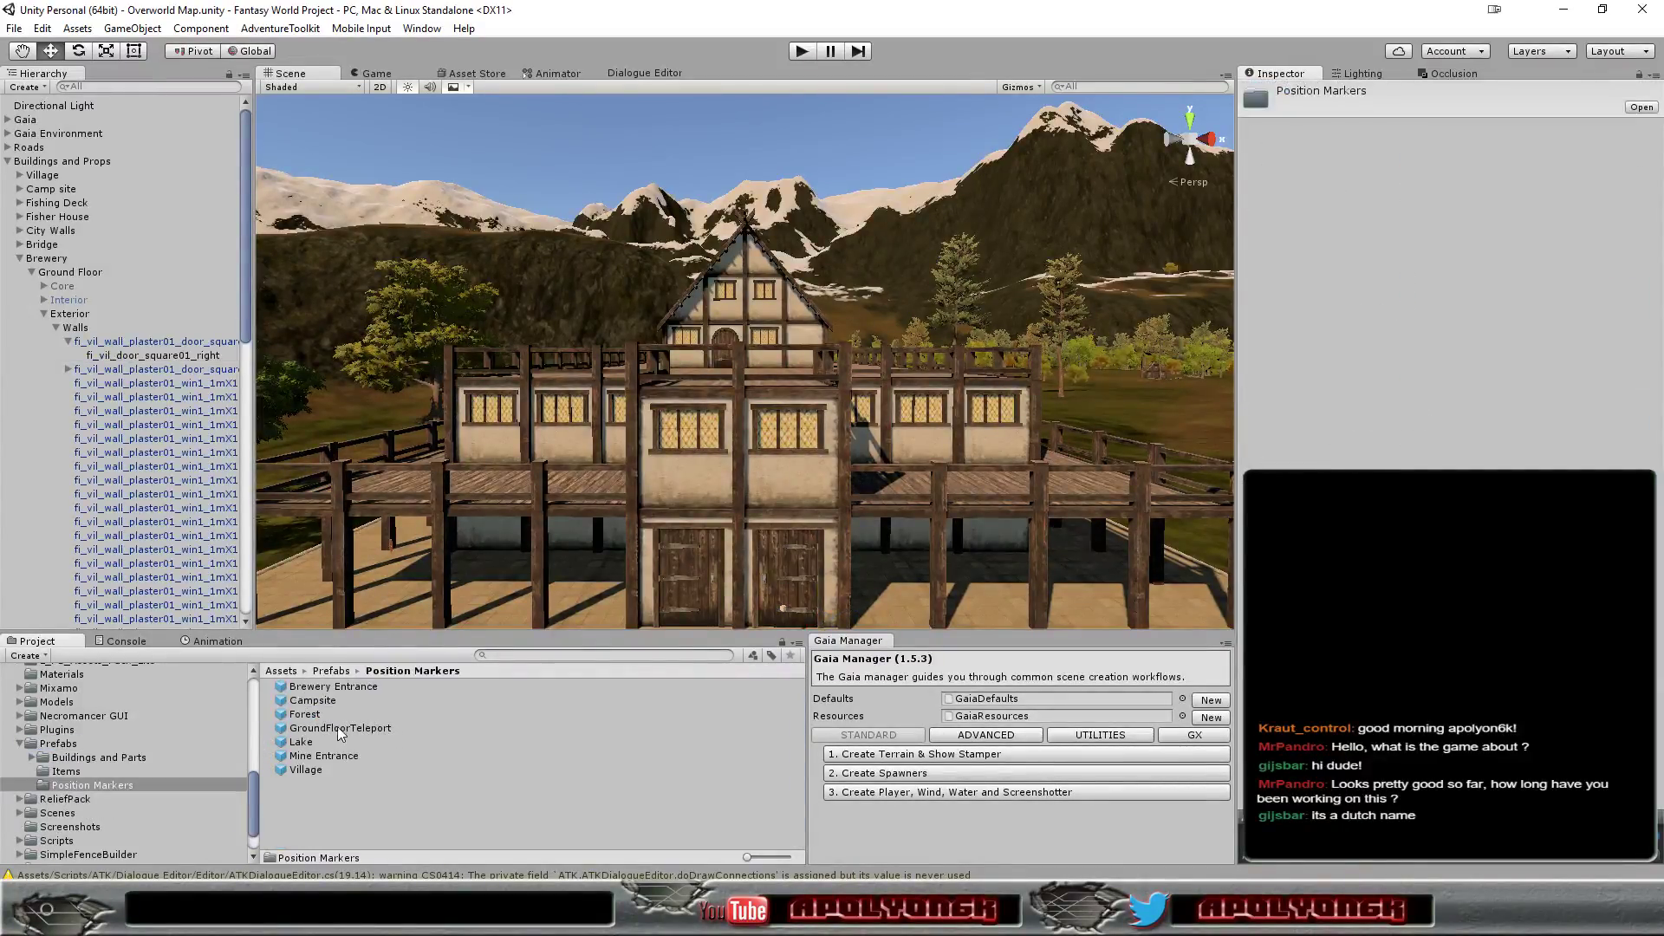
{"action": "left_click", "coordinate": [164, 356]}
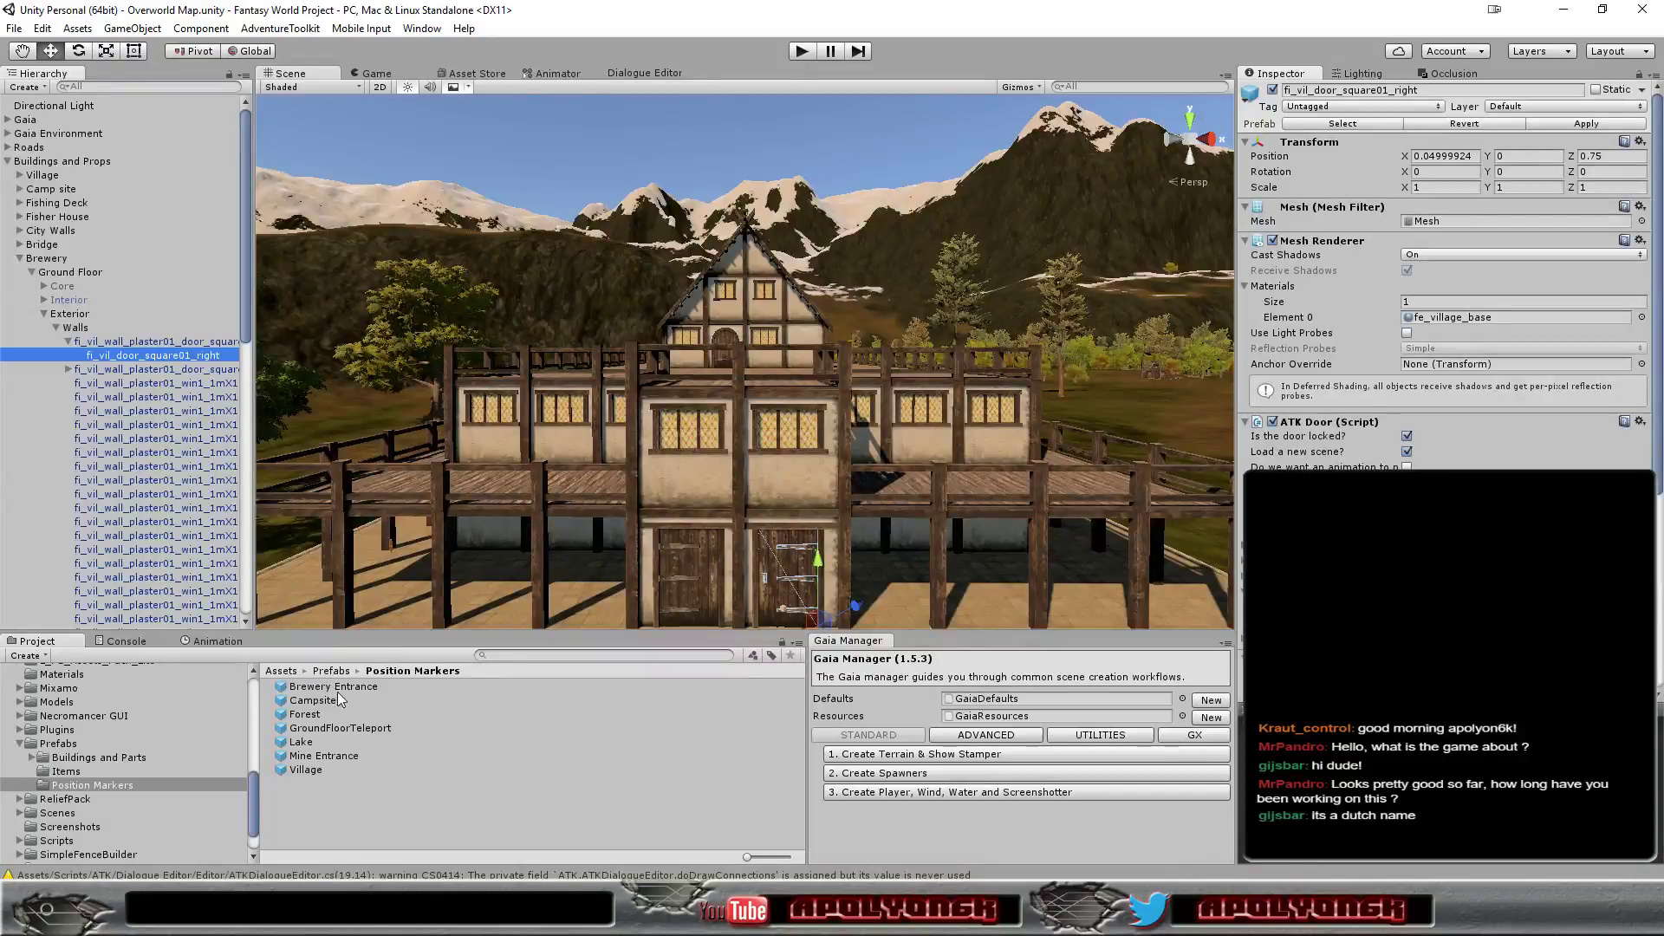
{"action": "left_click_drag", "start_coordinate": [350, 732], "coordinate": [1131, 611]}
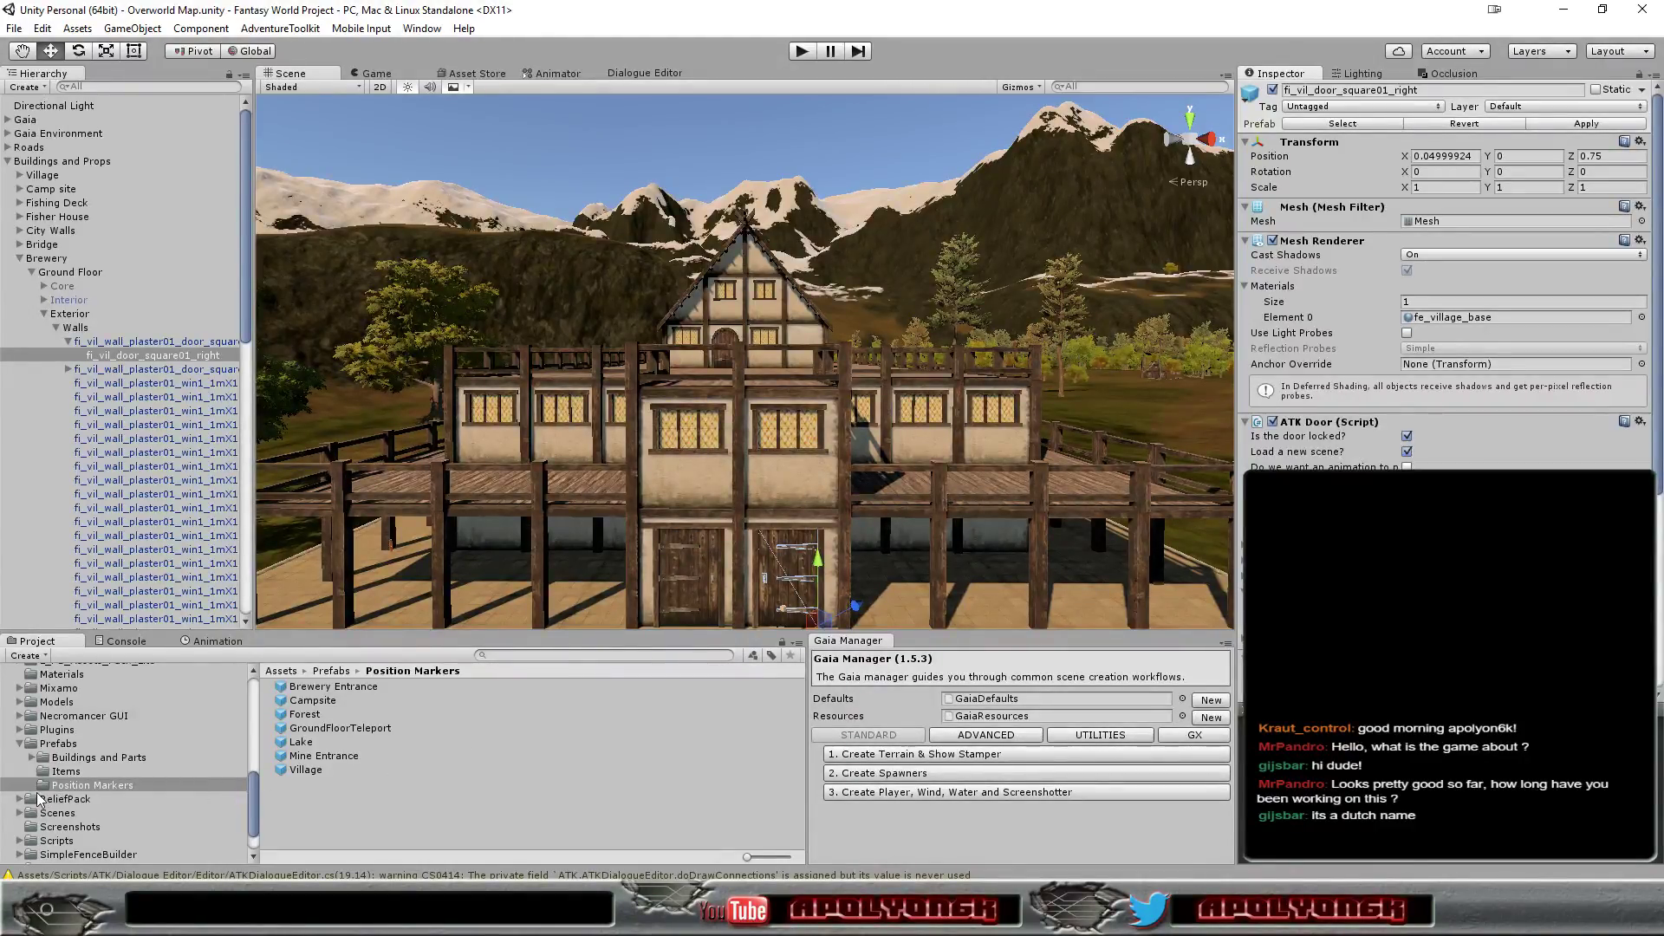
Select the left brewery door and set GroundFloorTeleport as its spawn checkpoint too
{"action": "left_click", "coordinate": [68, 369]}
{"action": "left_click", "coordinate": [142, 384]}
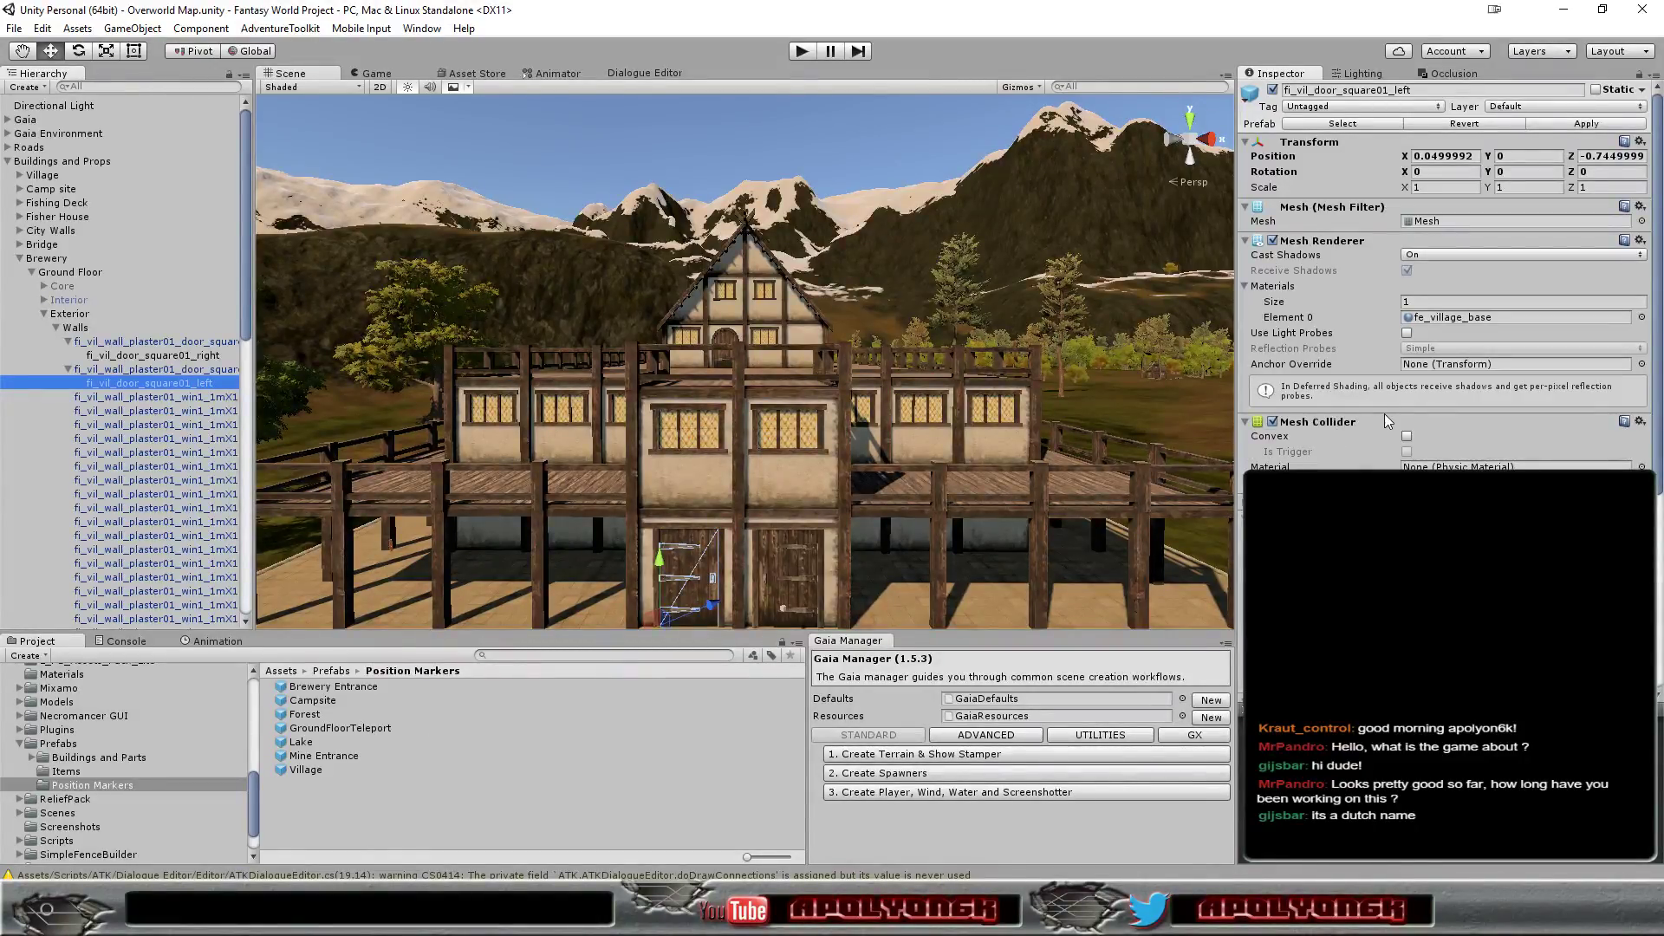
{"action": "scroll", "coordinate": [1385, 417], "scroll_direction": "down", "scroll_amount": 2}
{"action": "scroll", "coordinate": [1385, 417], "scroll_direction": "down", "scroll_amount": 2}
{"action": "scroll", "coordinate": [1385, 417], "scroll_direction": "down", "scroll_amount": 2}
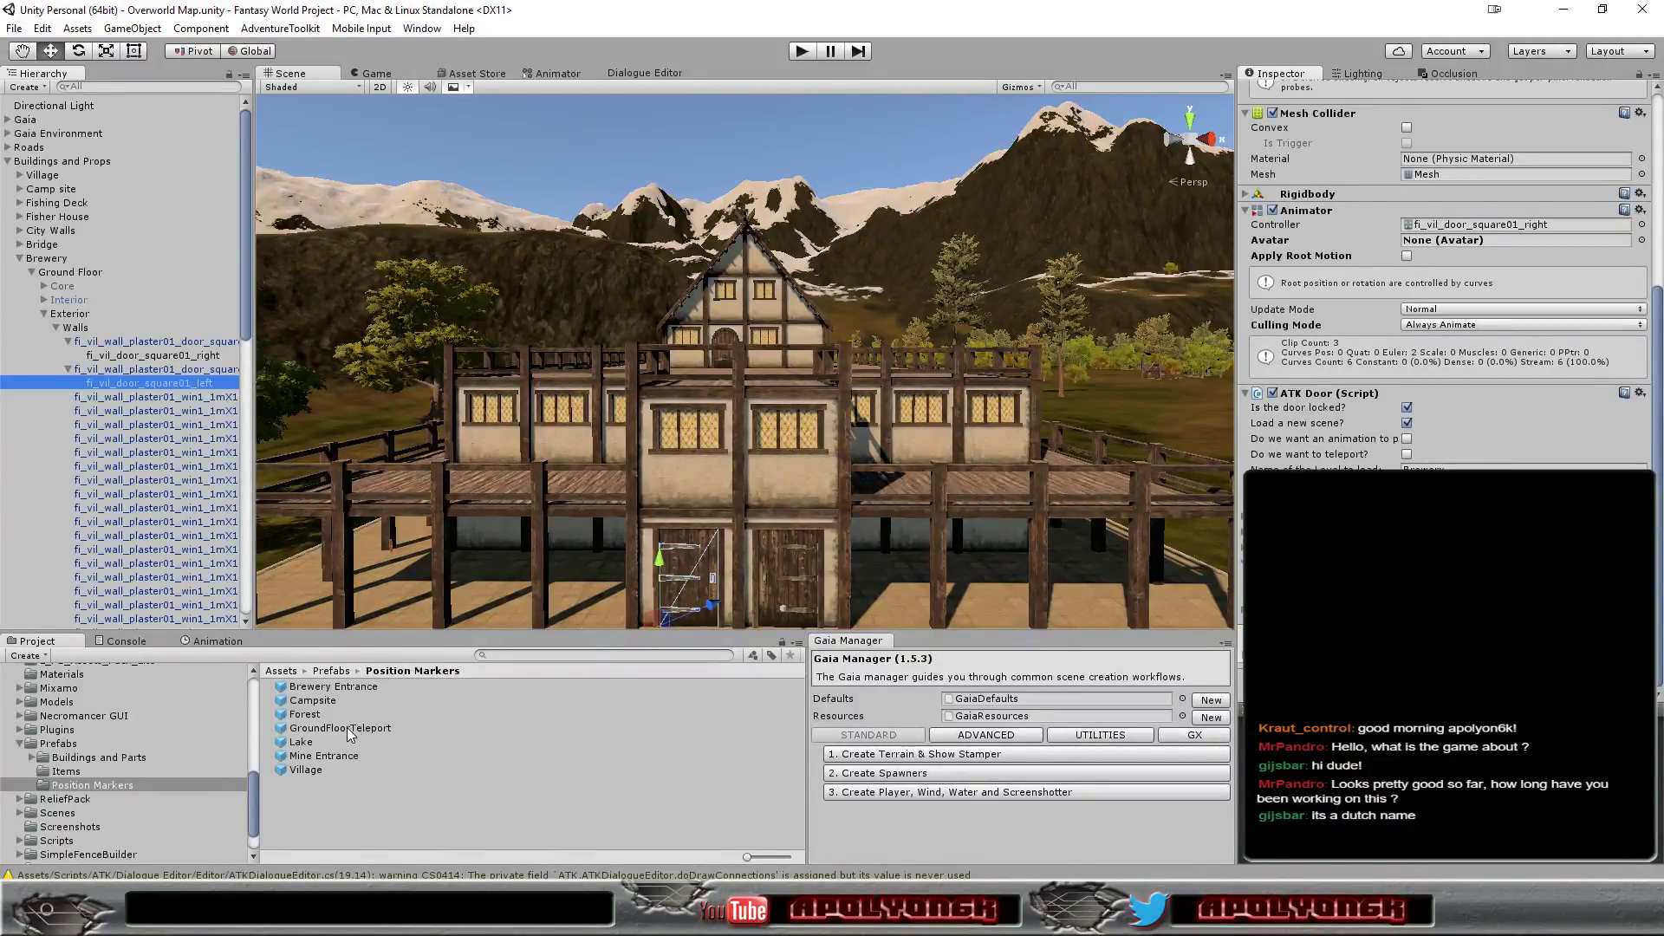
{"action": "left_click_drag", "start_coordinate": [349, 735], "coordinate": [520, 563]}
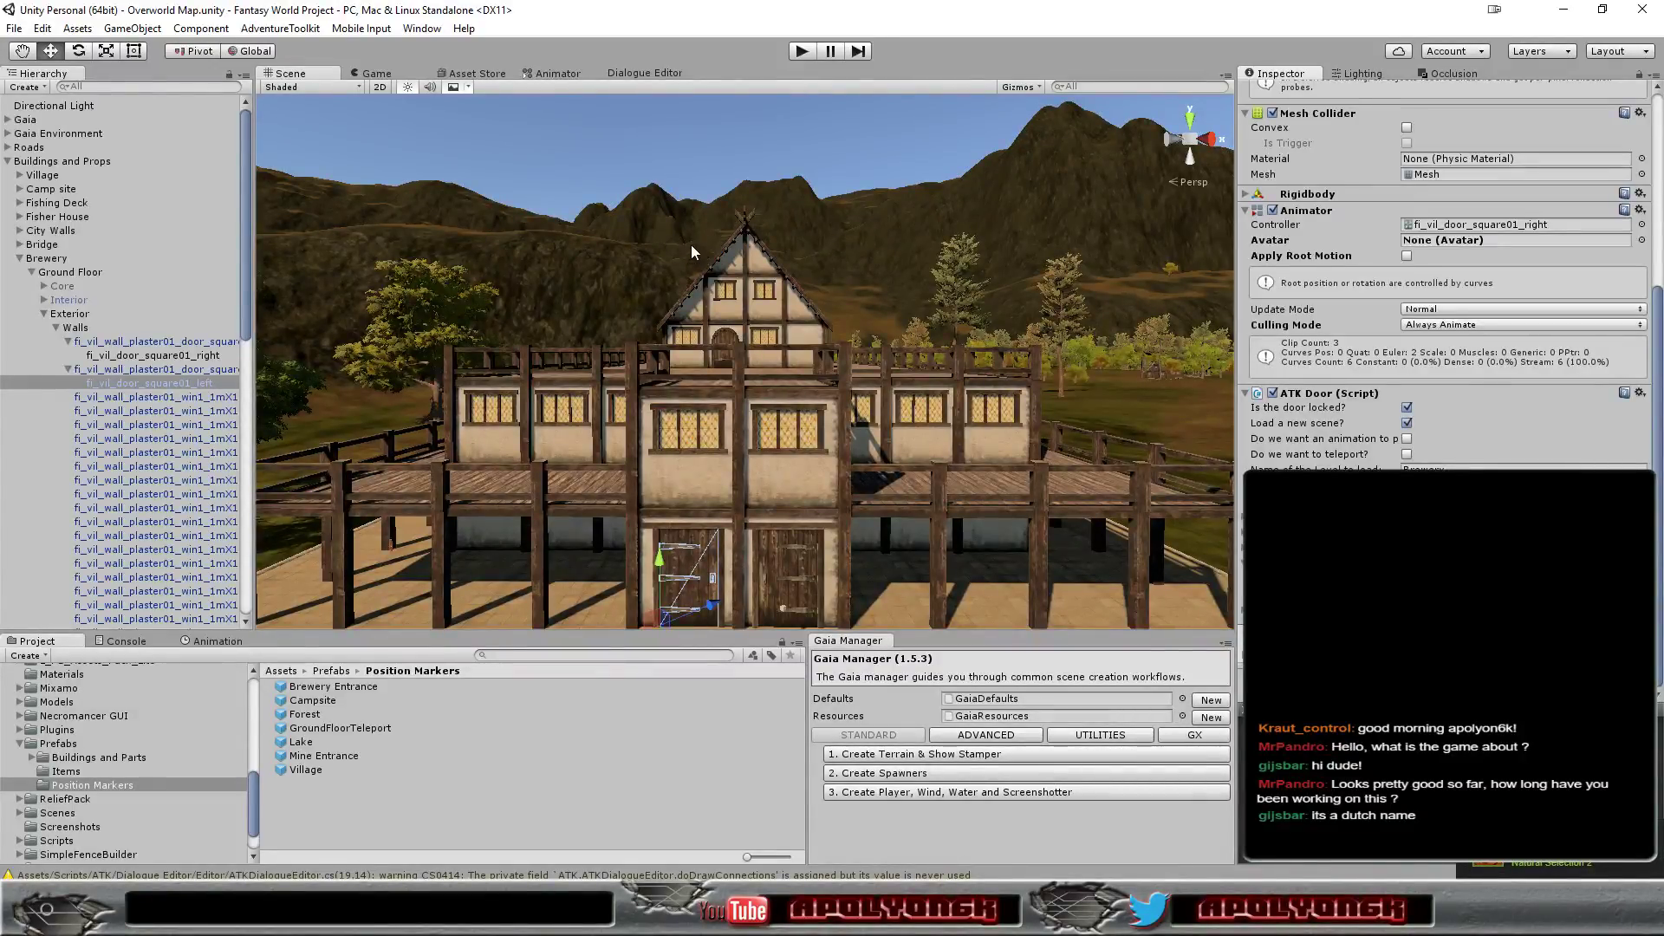
Enter Play mode, pick up the key and place it in the first action bar slot
{"action": "left_click", "coordinate": [802, 51]}
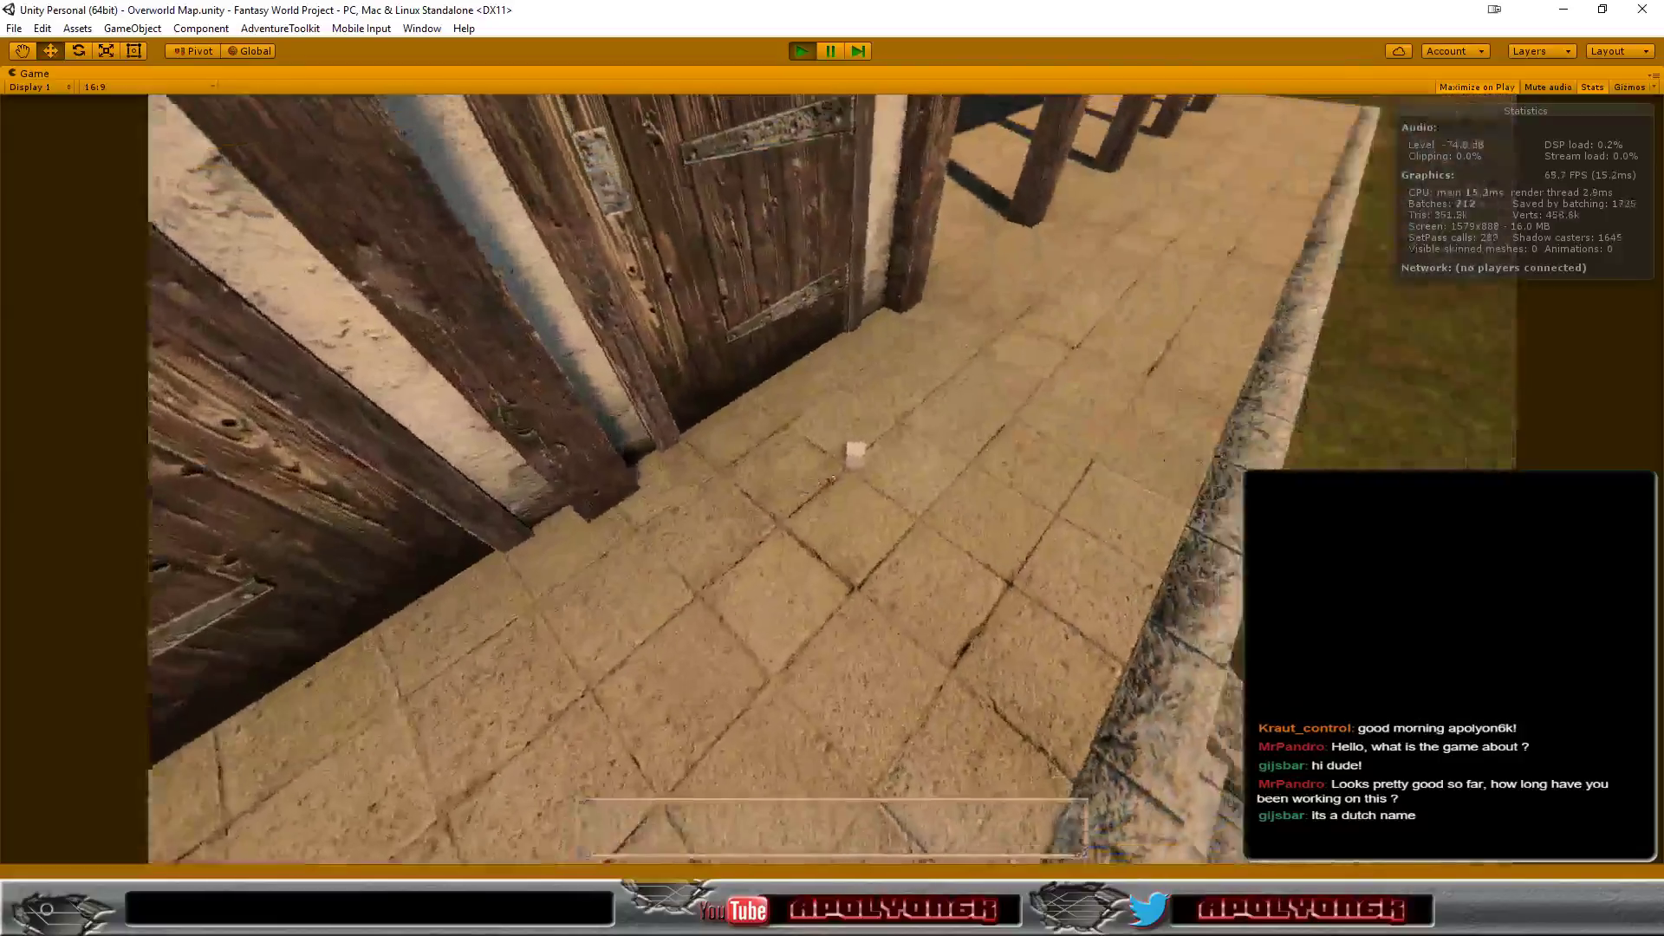
{"action": "left_click", "coordinate": [832, 468]}
{"action": "left_click", "coordinate": [824, 607]}
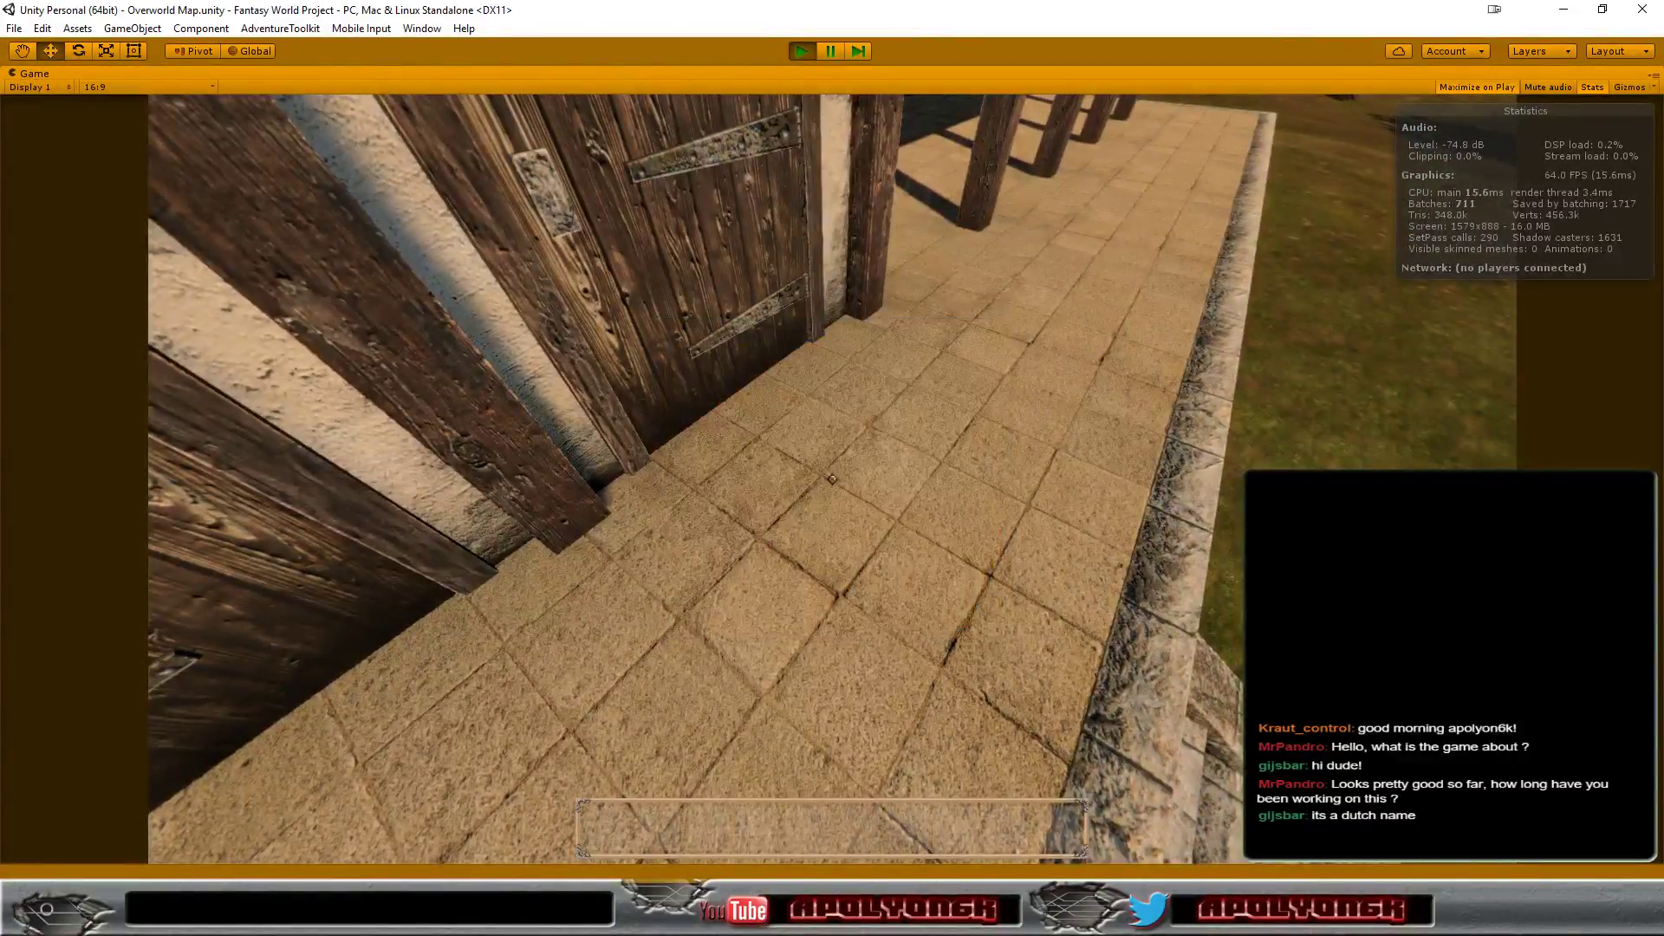
{"action": "key", "text": "i"}
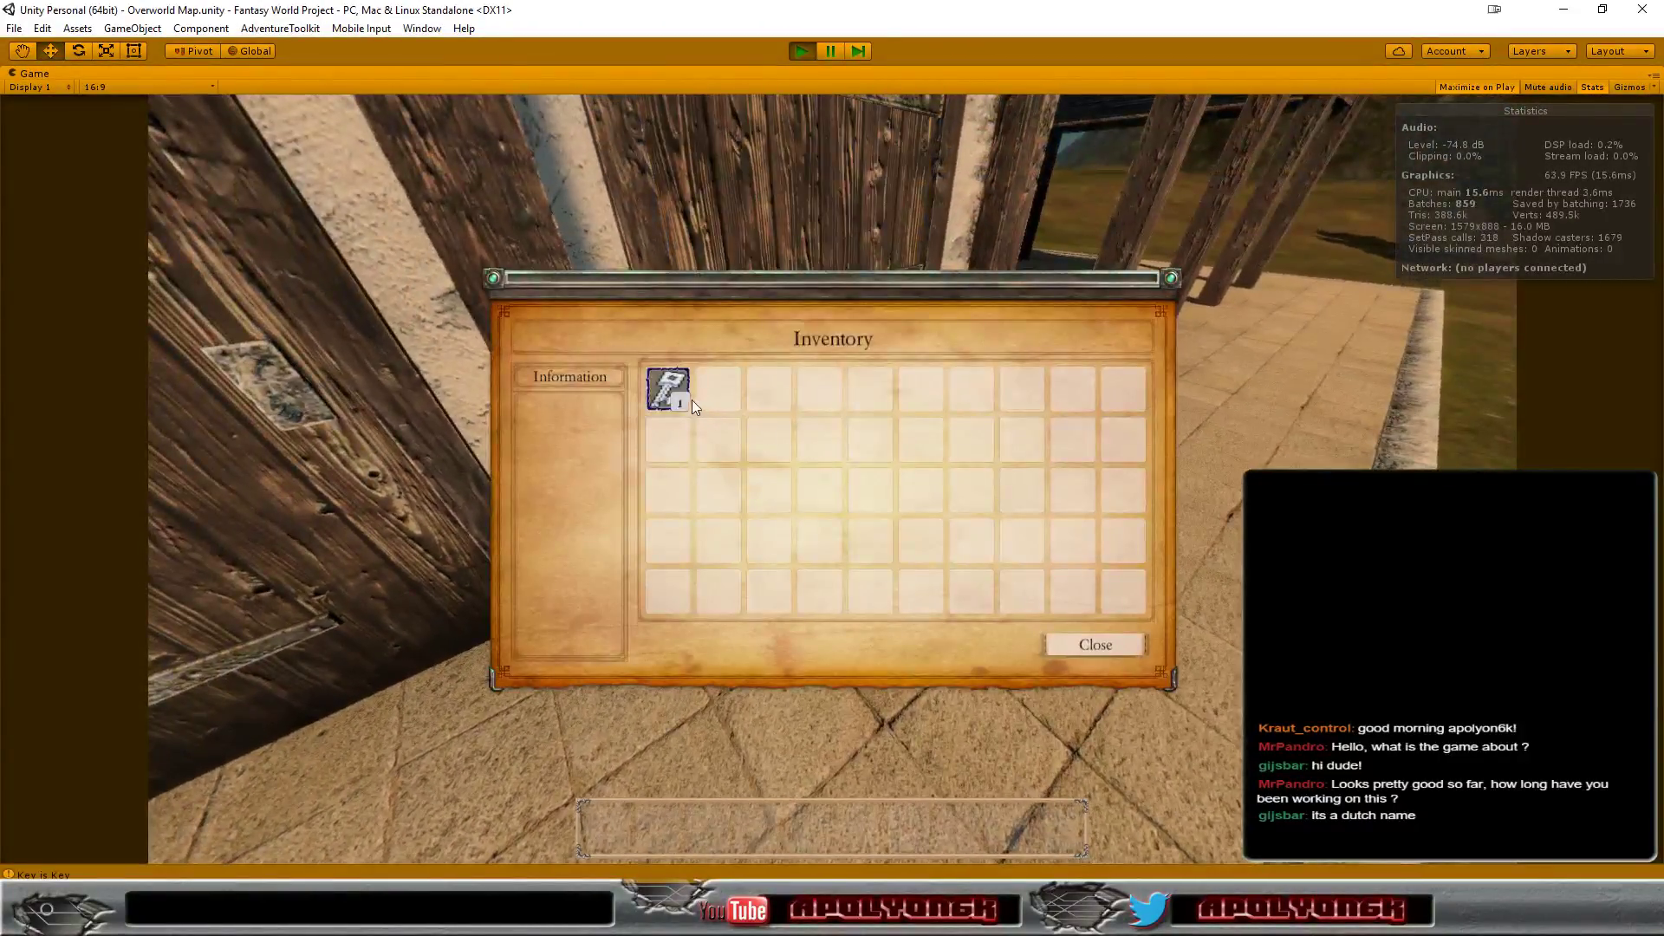
{"action": "left_click_drag", "start_coordinate": [676, 399], "coordinate": [606, 830]}
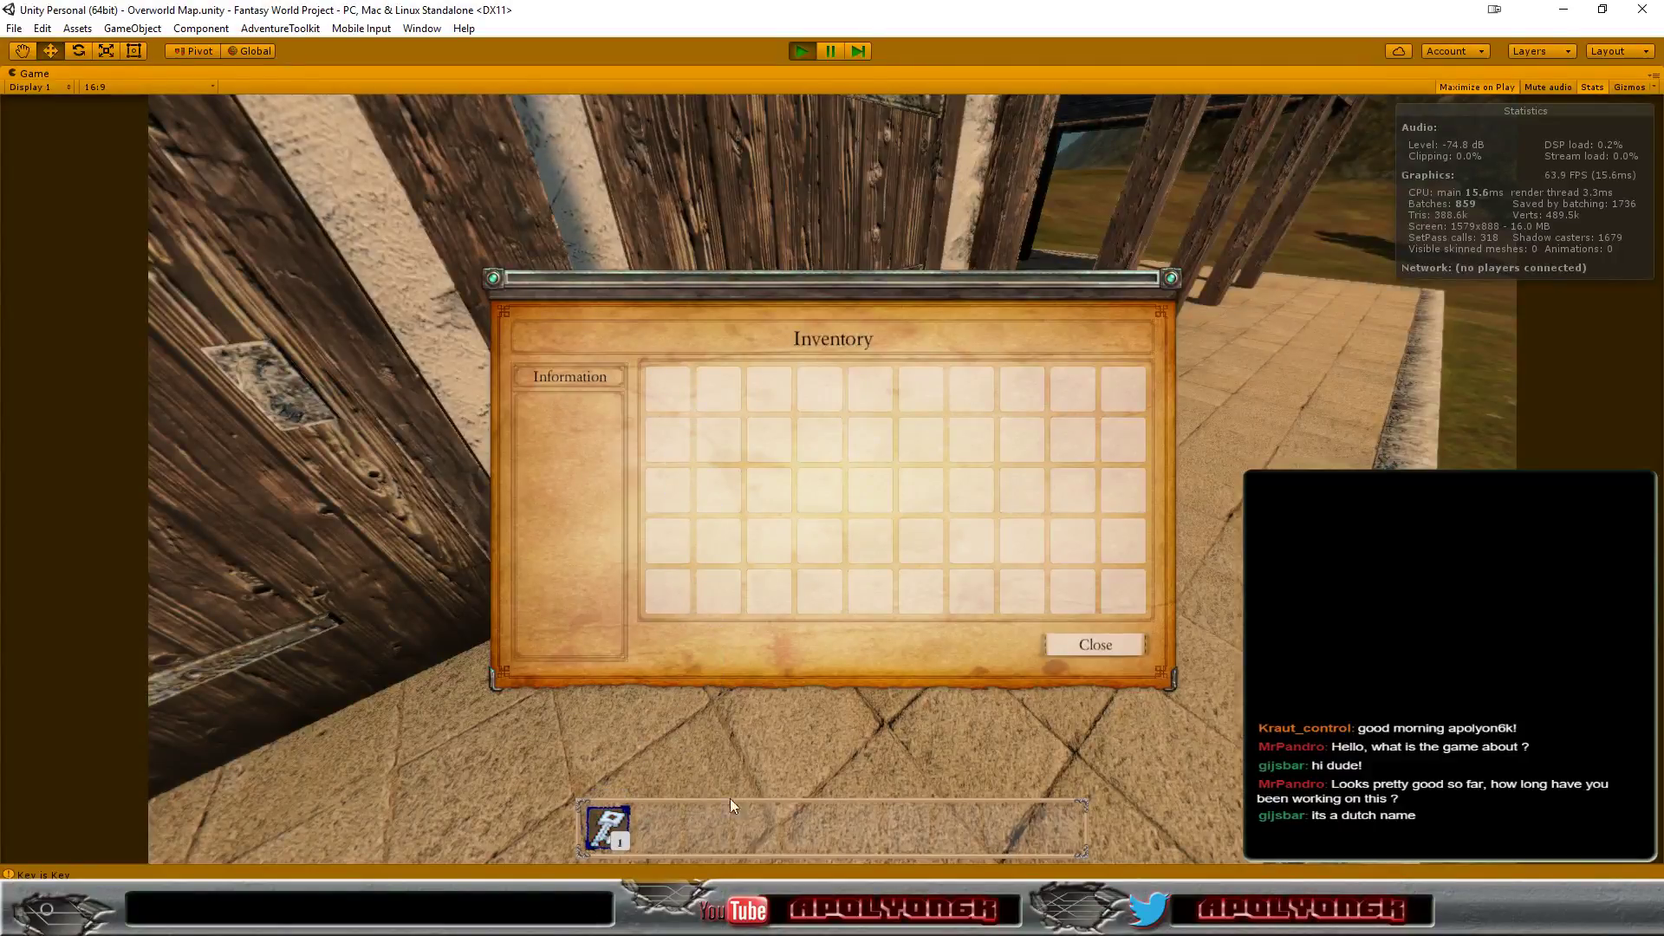
{"action": "left_click", "coordinate": [1090, 645]}
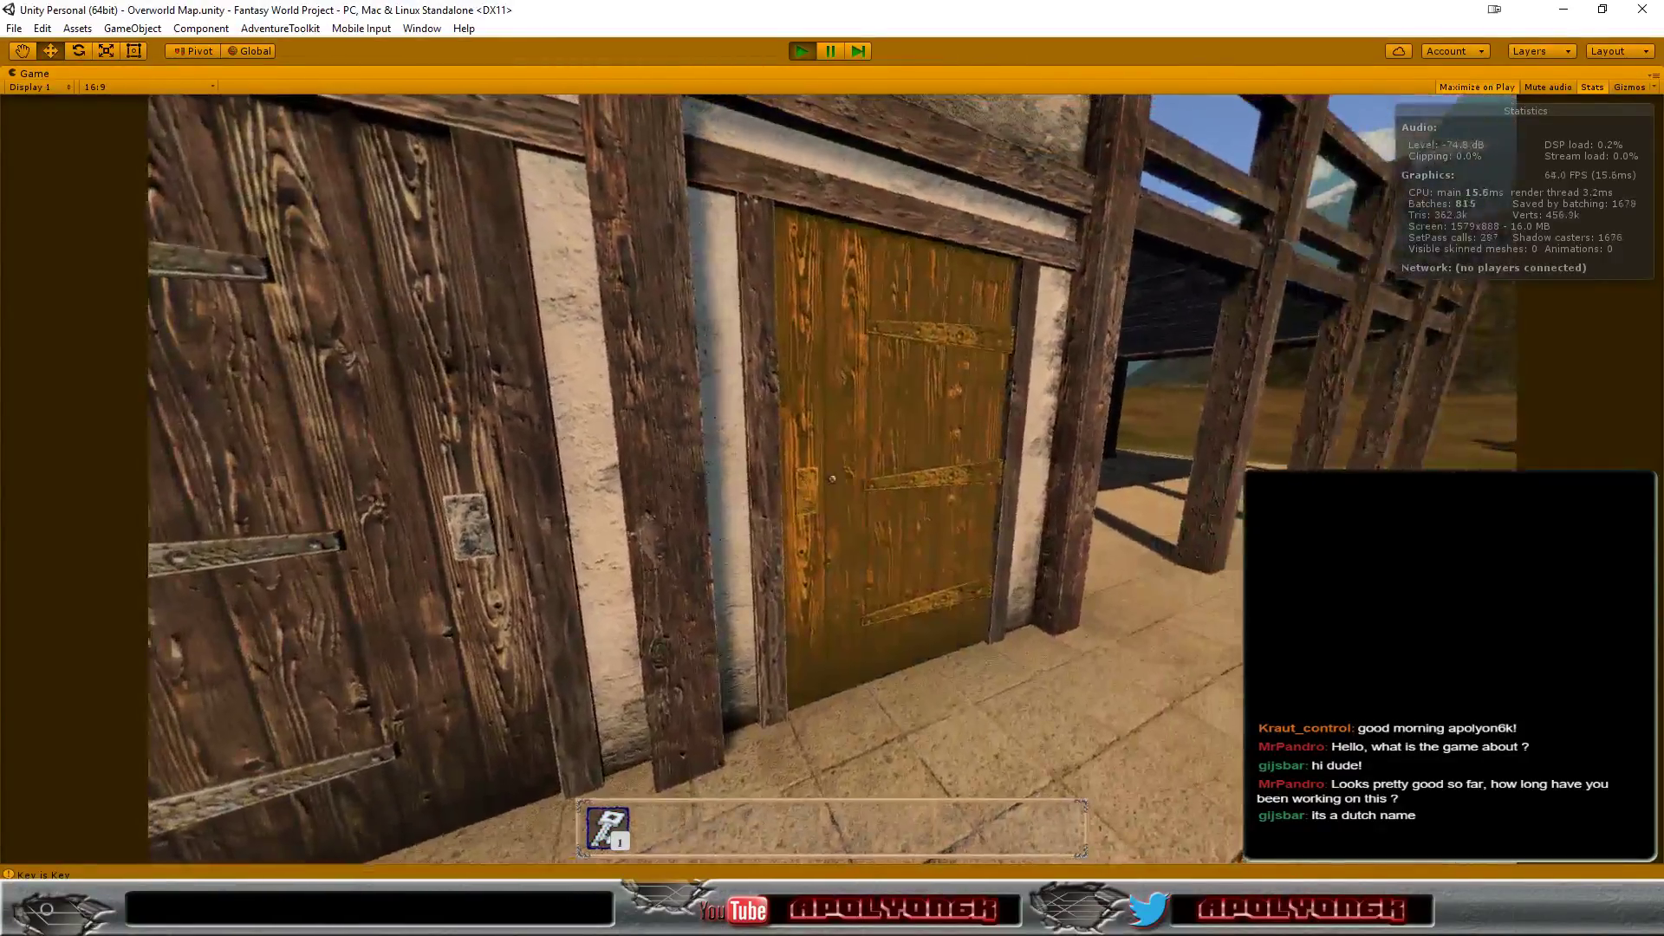
Unlock the brewery door with the key, enter, and walk around the Brewery interior
{"action": "left_click", "coordinate": [833, 473]}
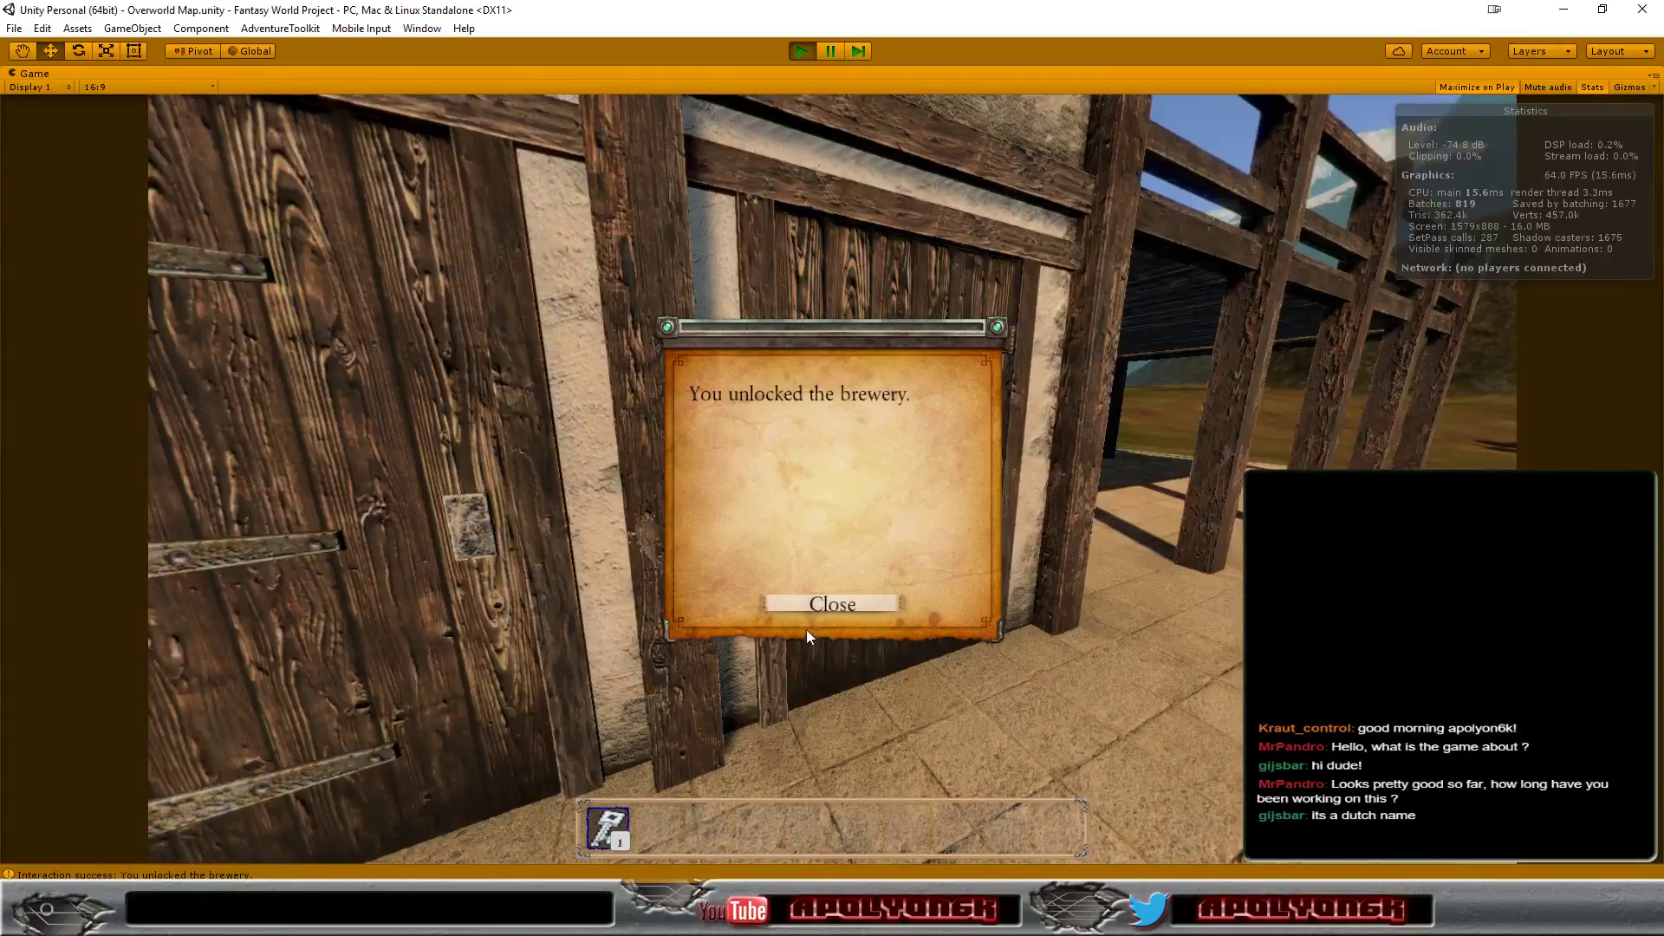
{"action": "left_click", "coordinate": [816, 605]}
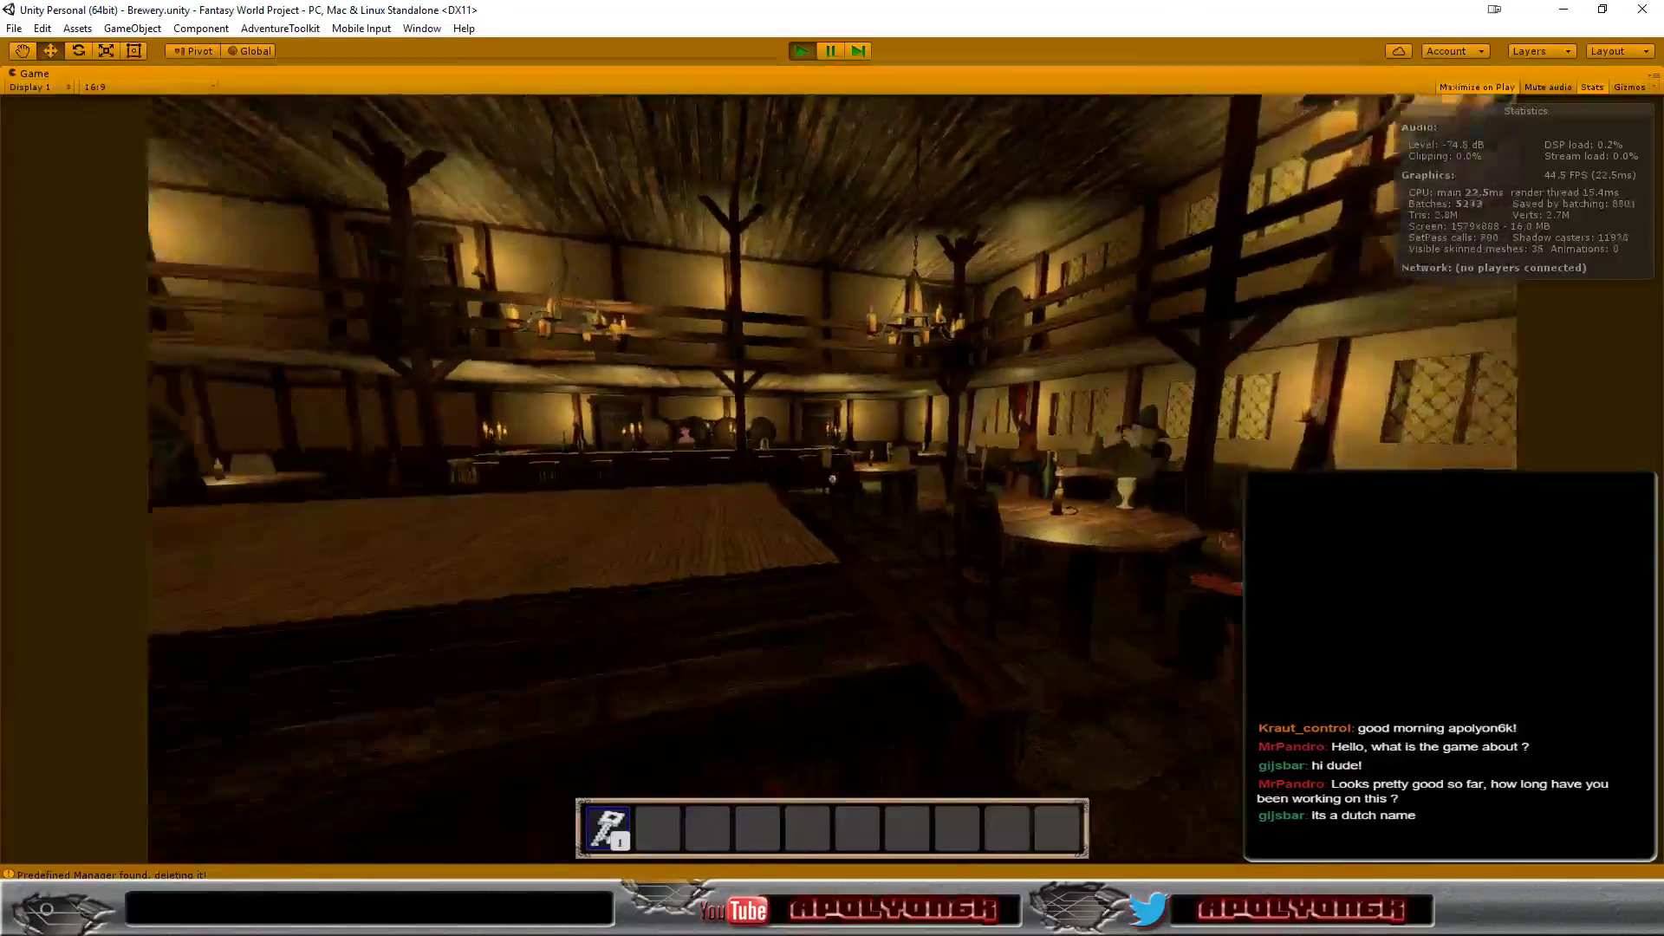
{"action": "key", "text": "w"}
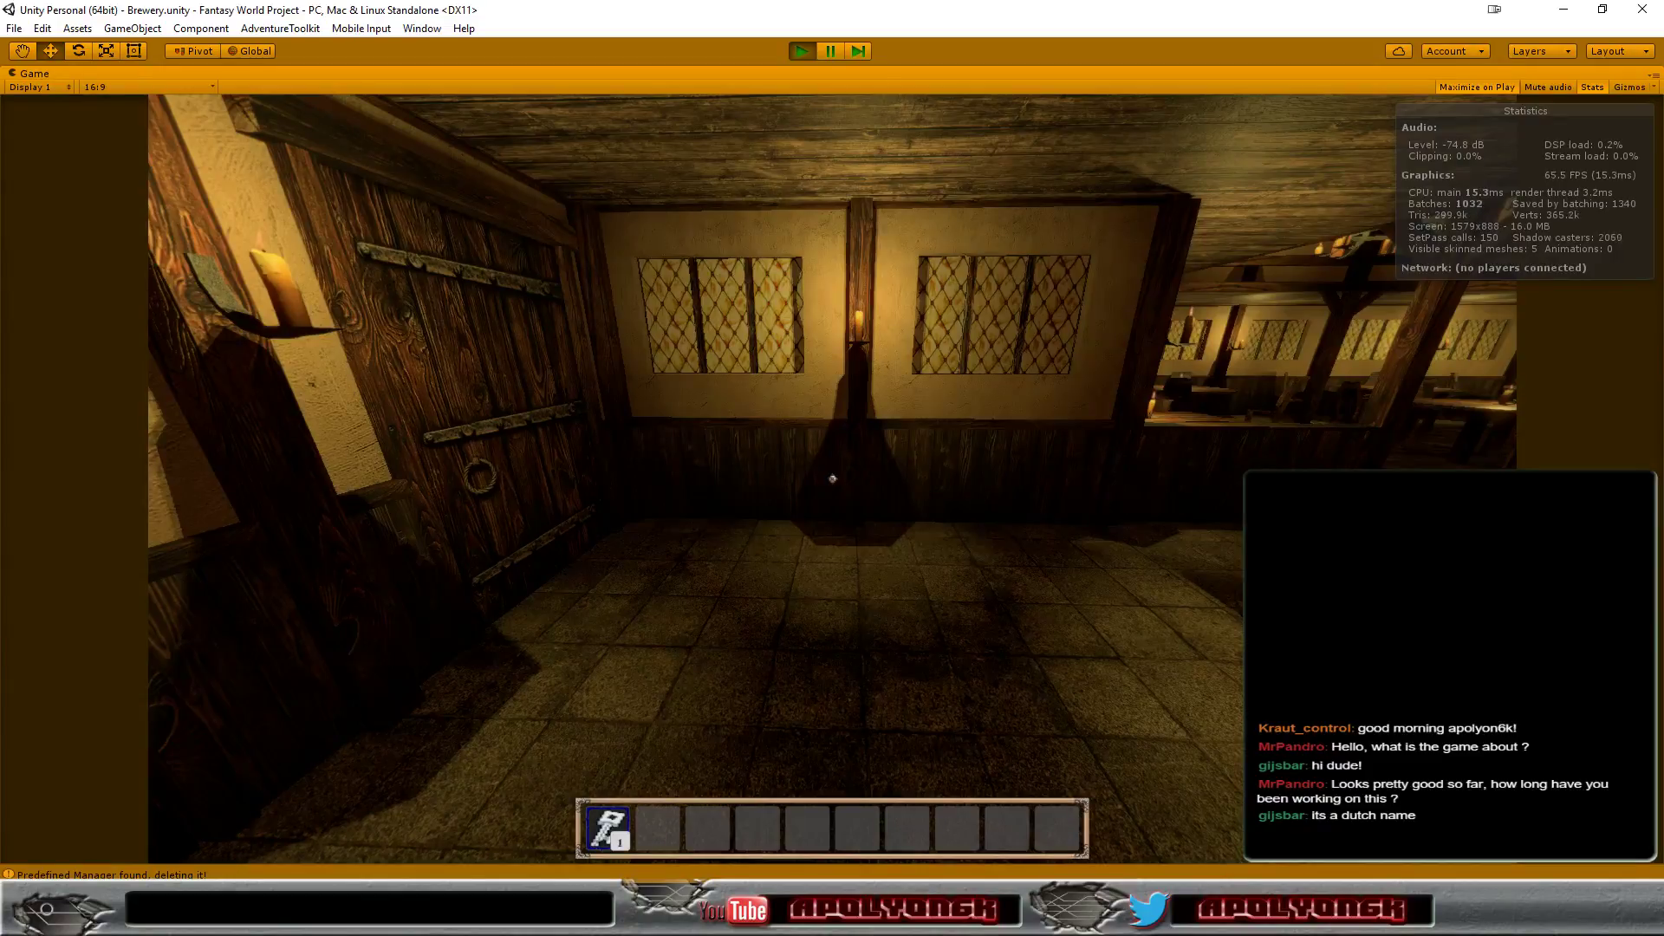
{"action": "key", "text": "s"}
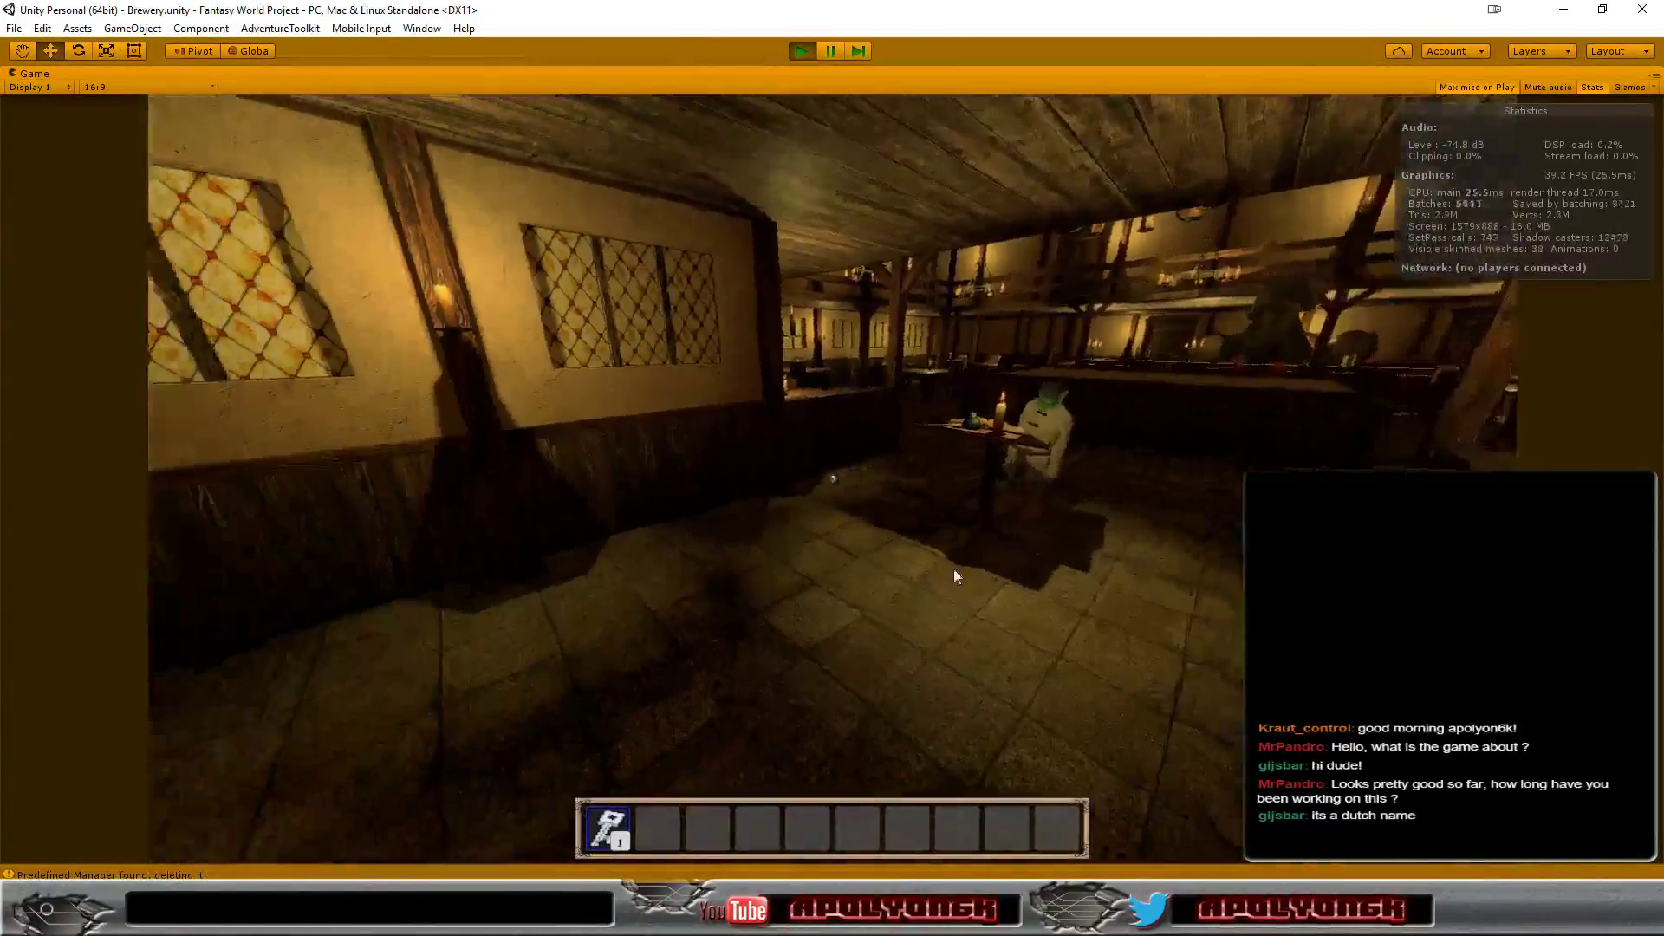
{"action": "mouse_move", "coordinate": [832, 470]}
{"action": "right_mouse_down"}
{"action": "mouse_move", "coordinate": [452, 614]}
{"action": "mouse_move", "coordinate": [814, 570]}
{"action": "mouse_move", "coordinate": [799, 56]}
{"action": "right_mouse_up"}
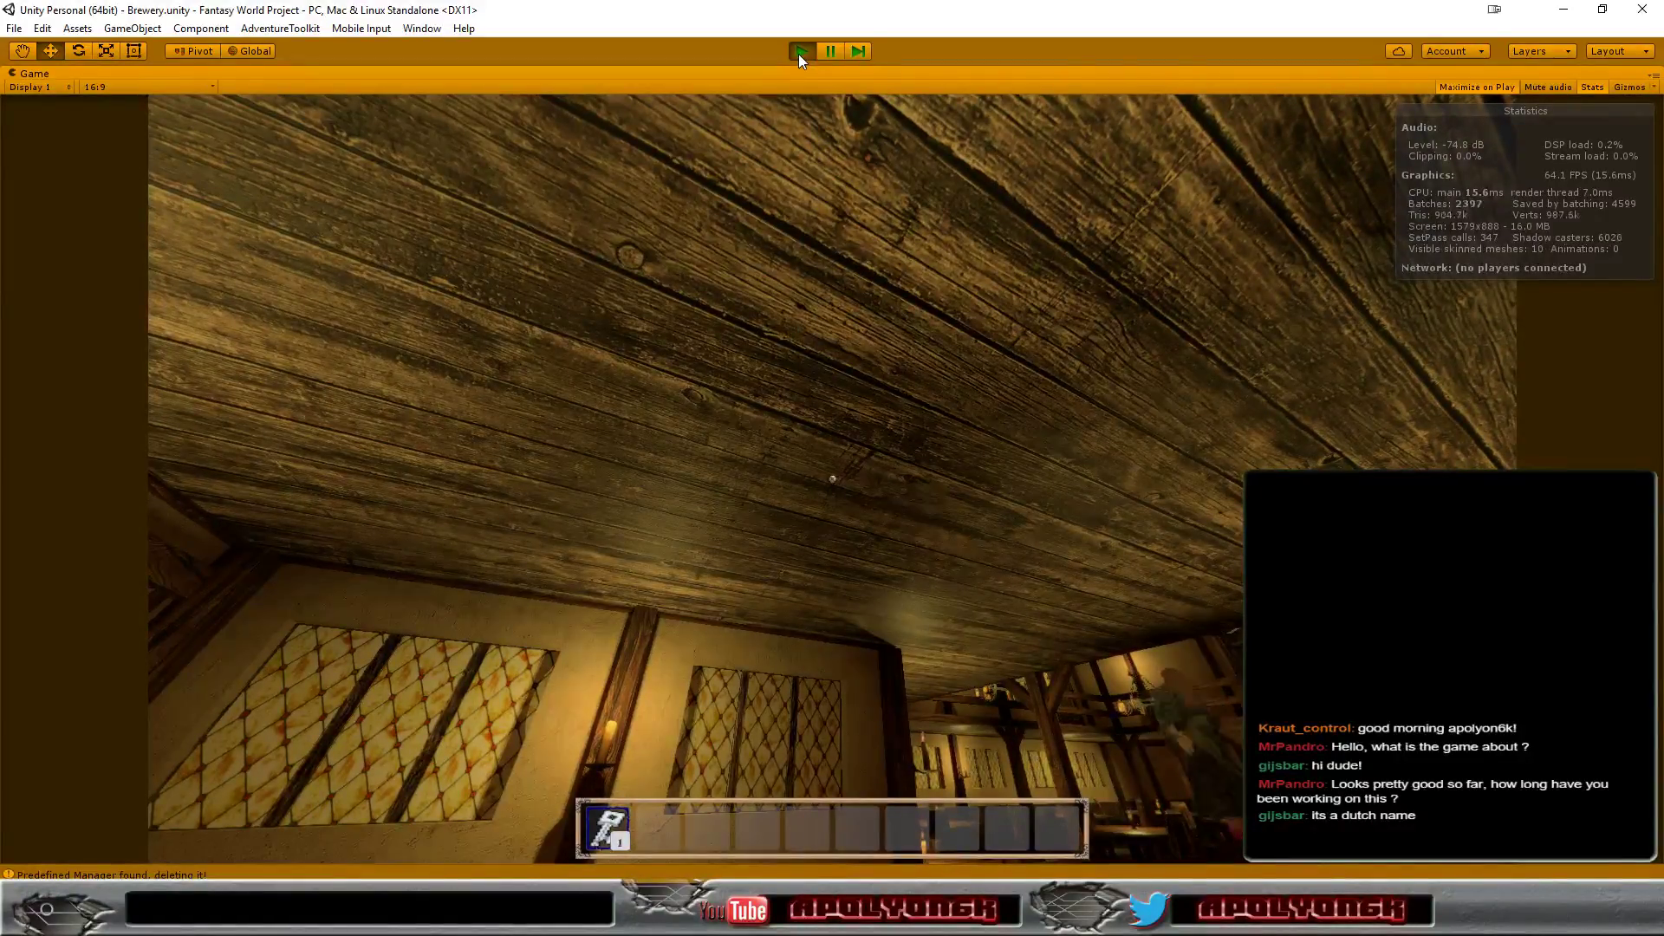
Exit Play mode and bring up the browser's Unity Answers question about saving ScriptableObject changes
{"action": "right_click_drag", "start_coordinate": [798, 53], "coordinate": [797, 50]}
{"action": "left_click", "coordinate": [797, 50]}
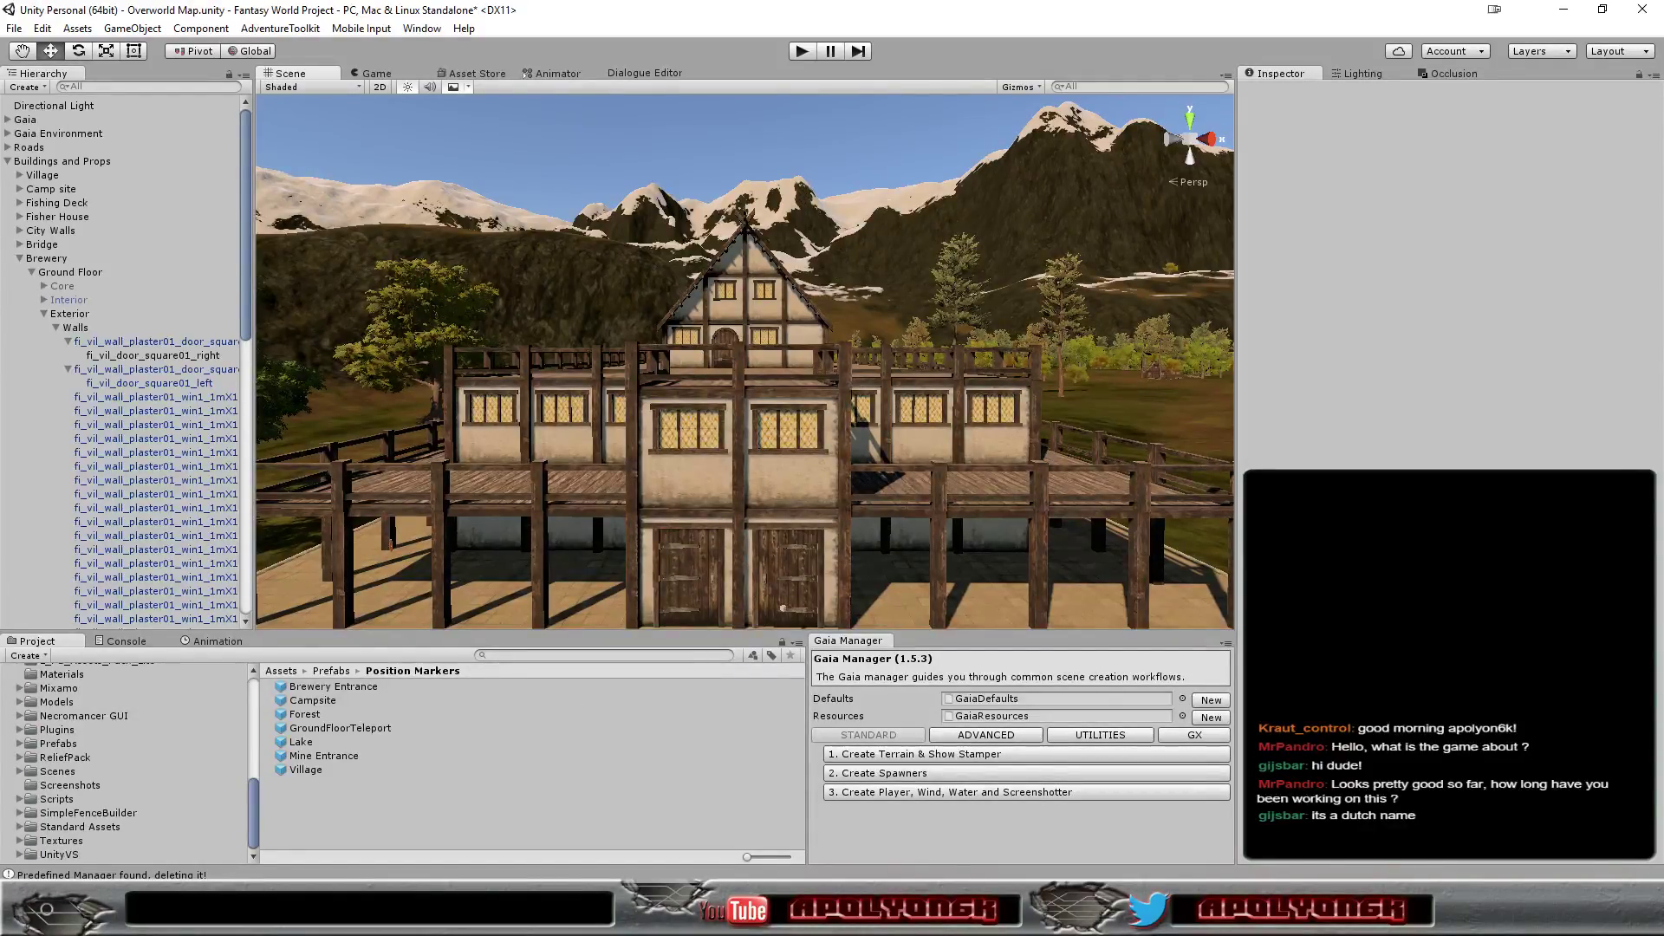
{"action": "key", "text": "alt+Tab"}
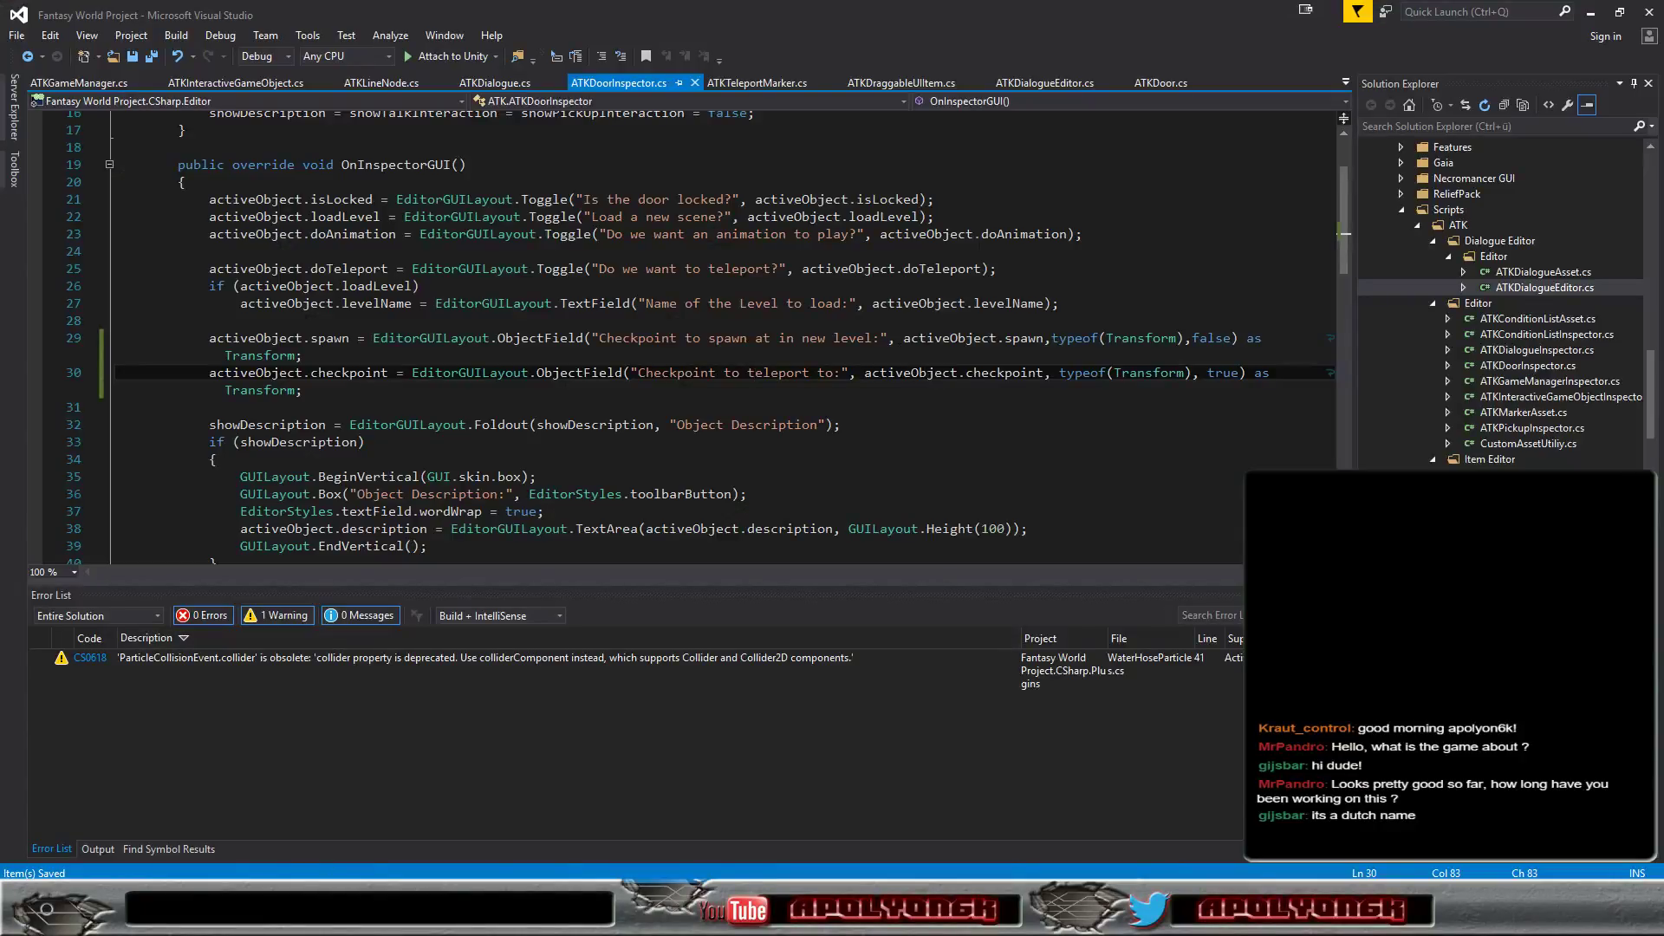
{"action": "mouse_move", "coordinate": [143, 910]}
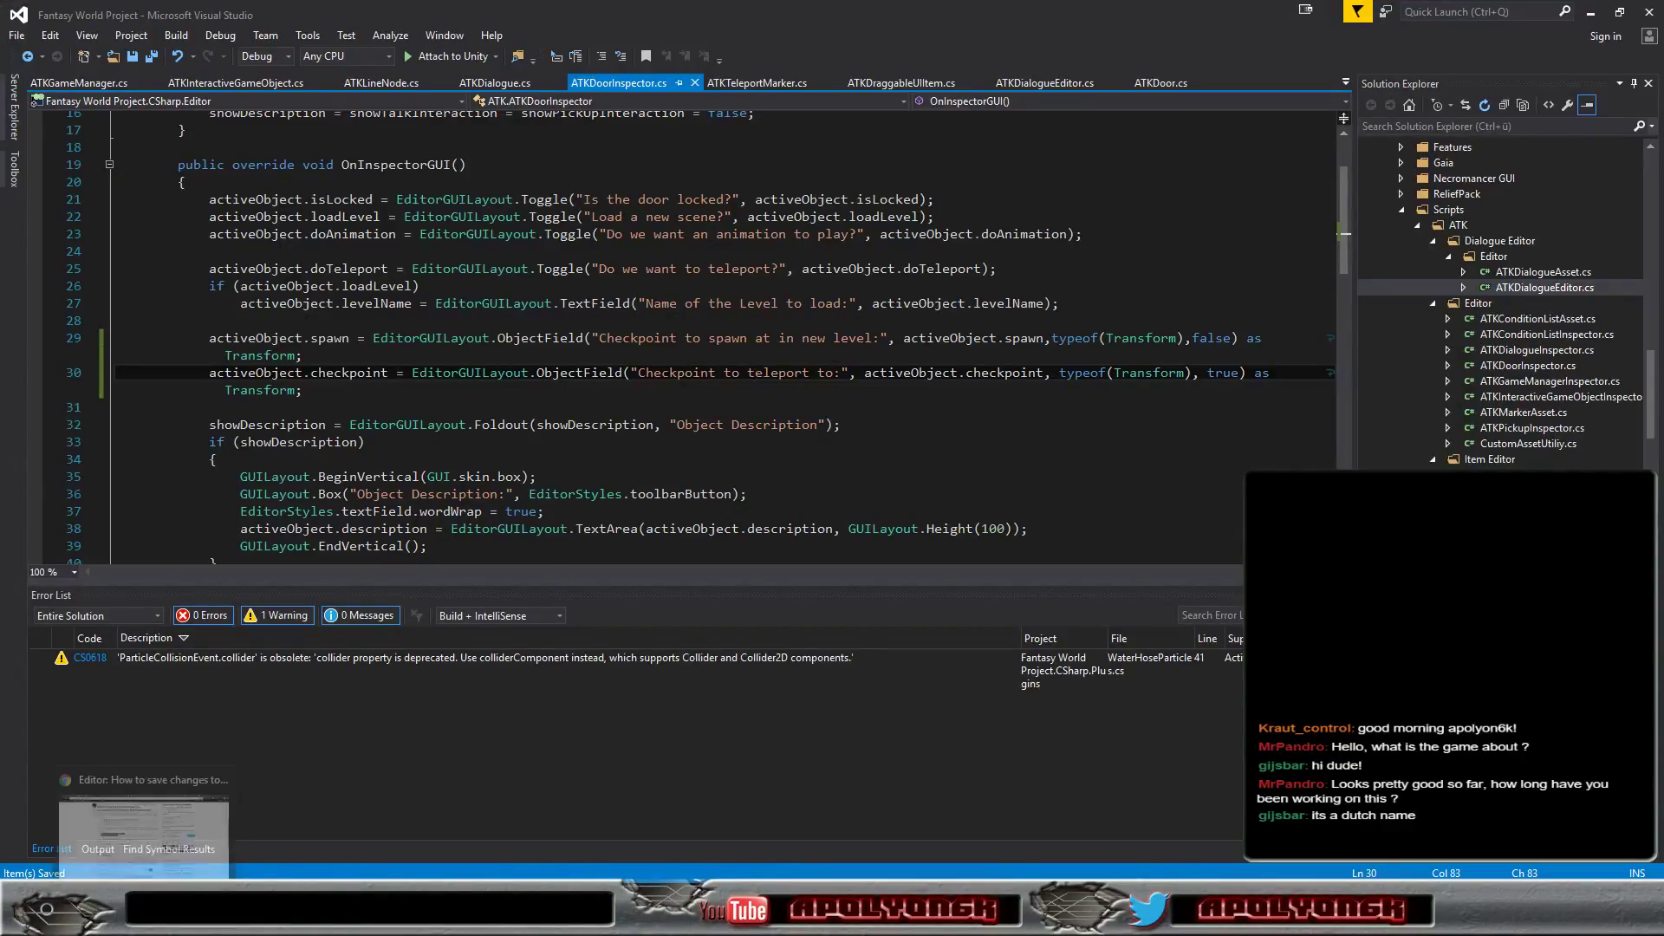
{"action": "left_click", "coordinate": [143, 824]}
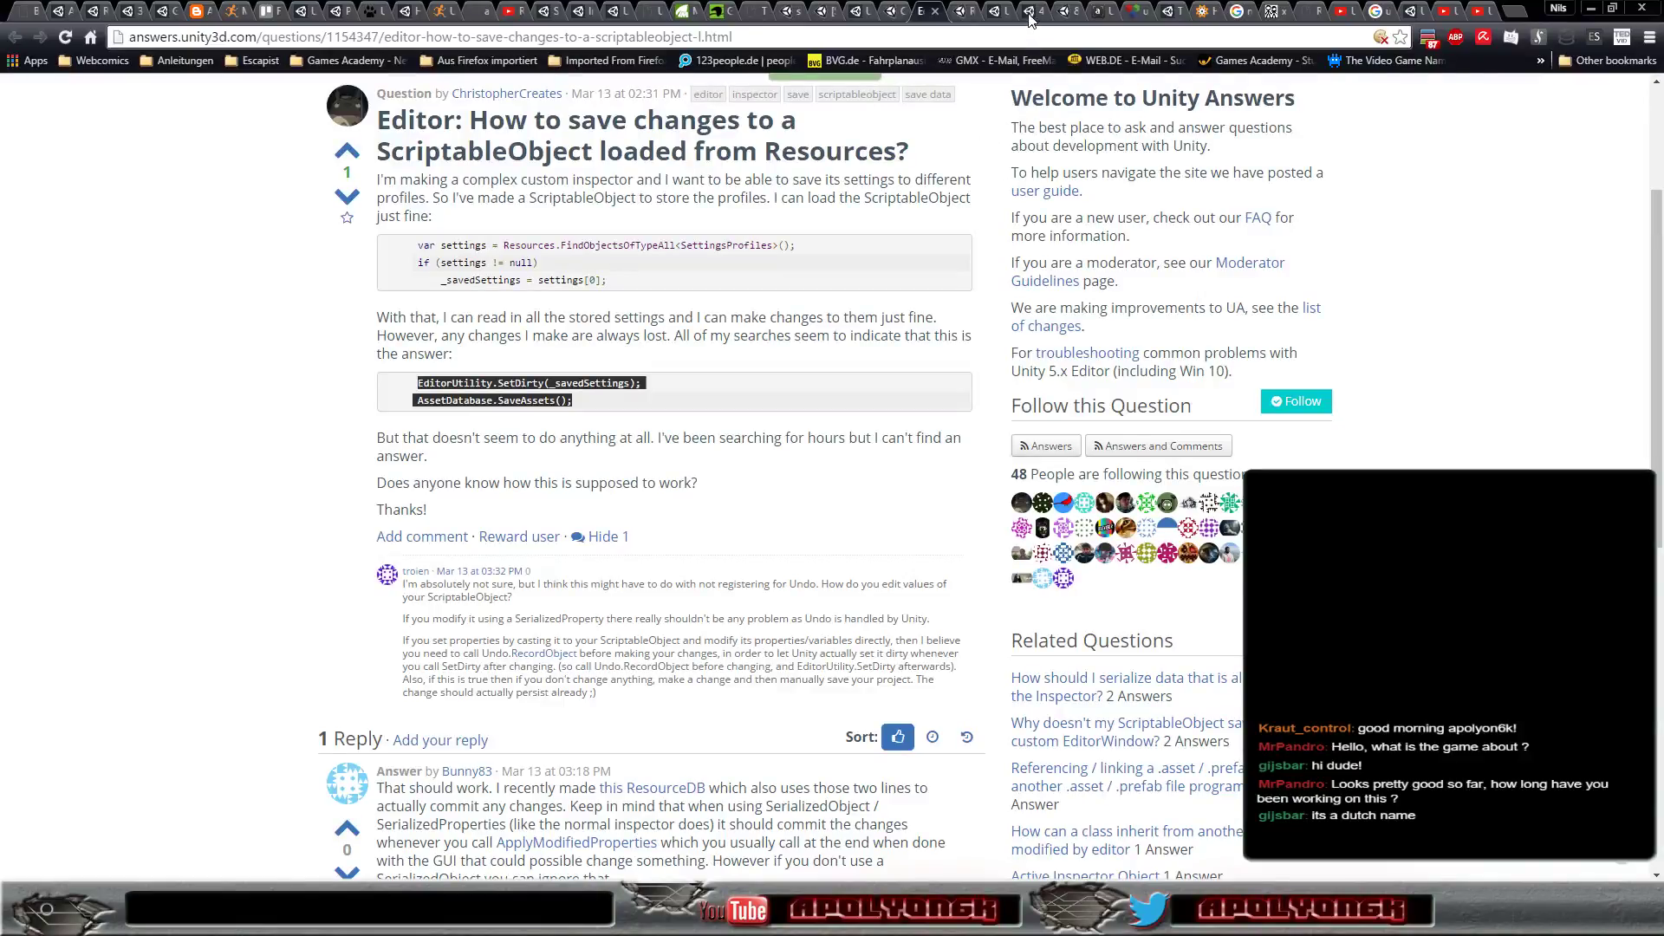
Search the Scripting API for 'onlevelloaded', then refine the query to 'level loaded' (236 matches)
{"action": "left_click", "coordinate": [890, 18]}
{"action": "left_click", "coordinate": [869, 18]}
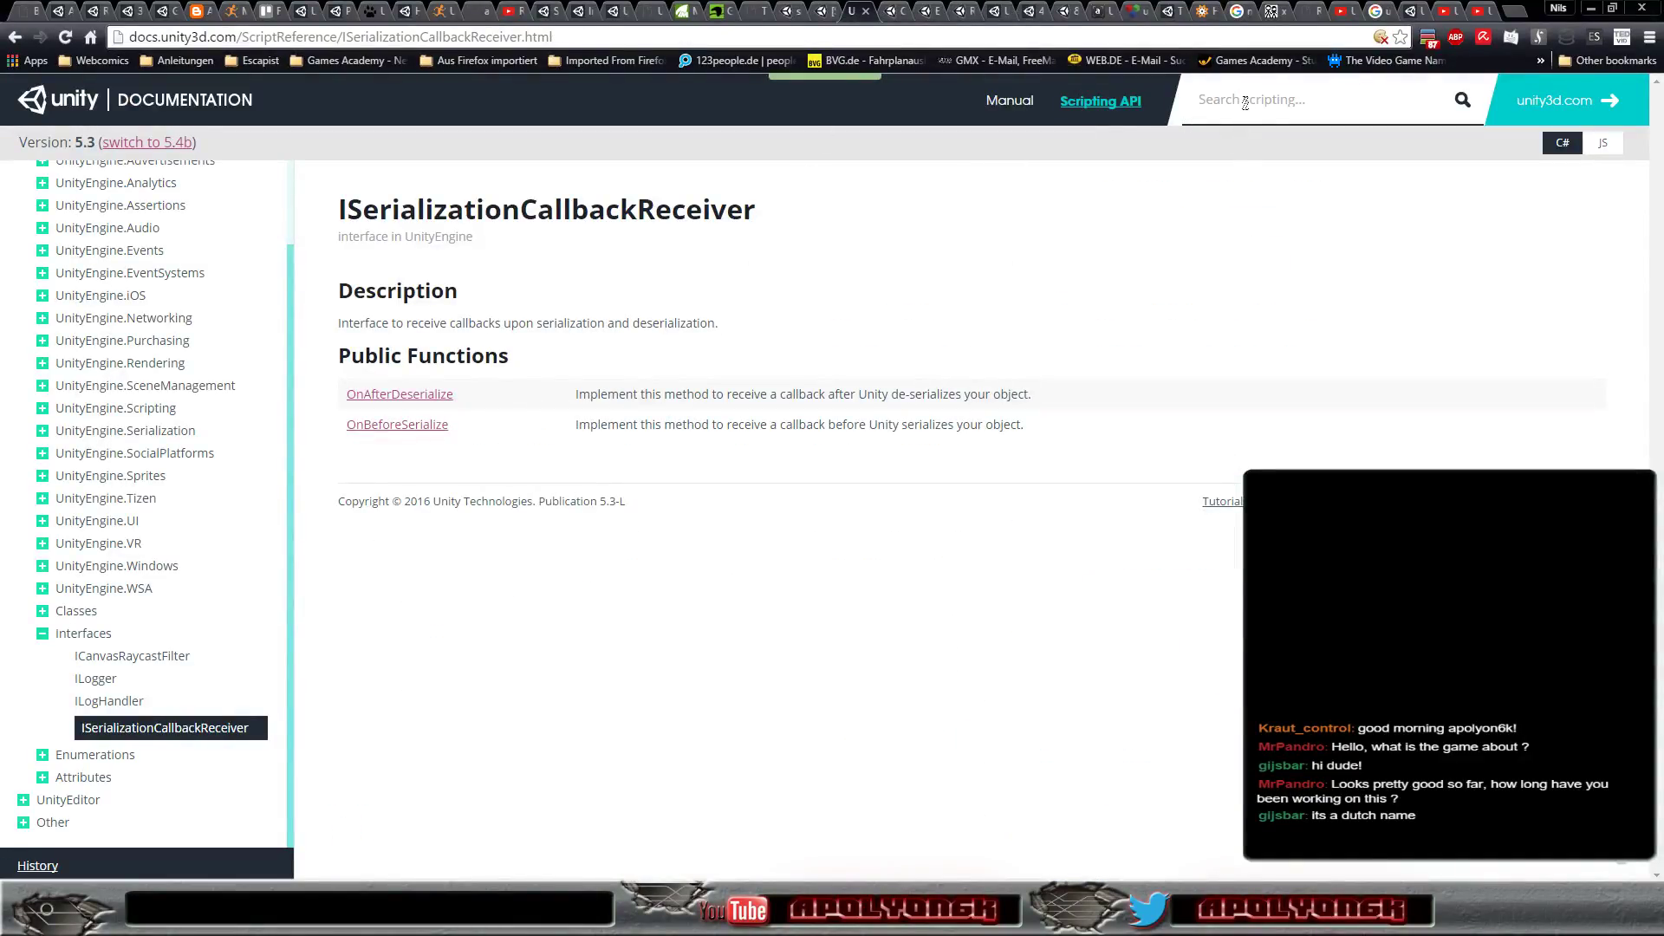
{"action": "type", "text": "on"}
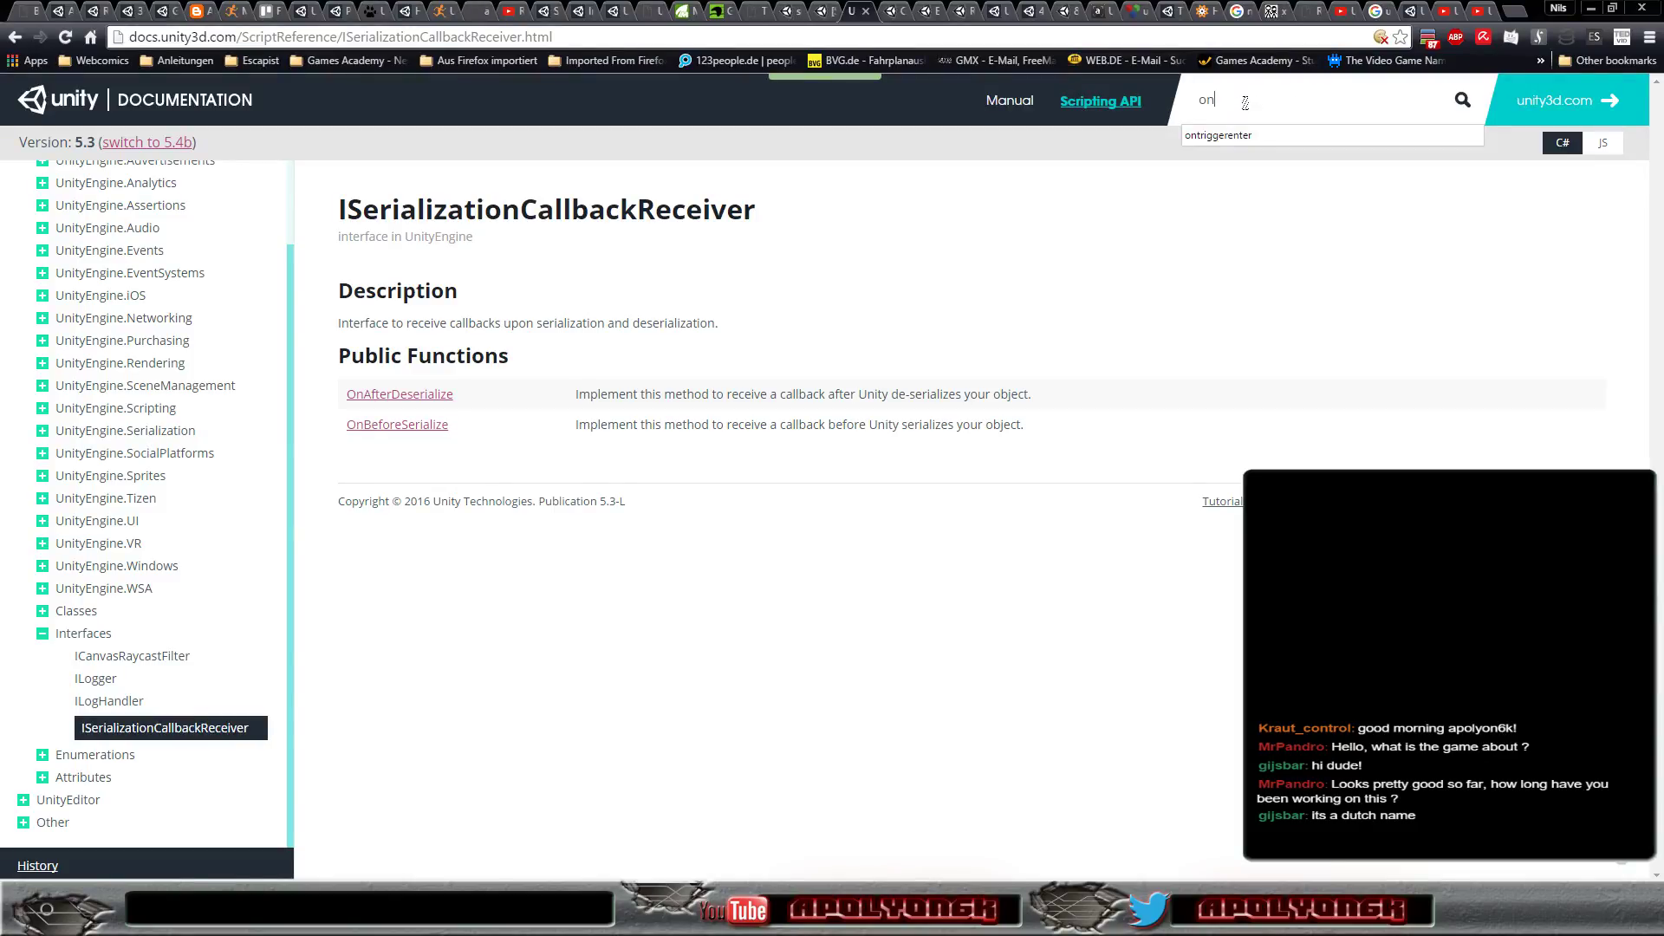
{"action": "type", "text": "levelloa"}
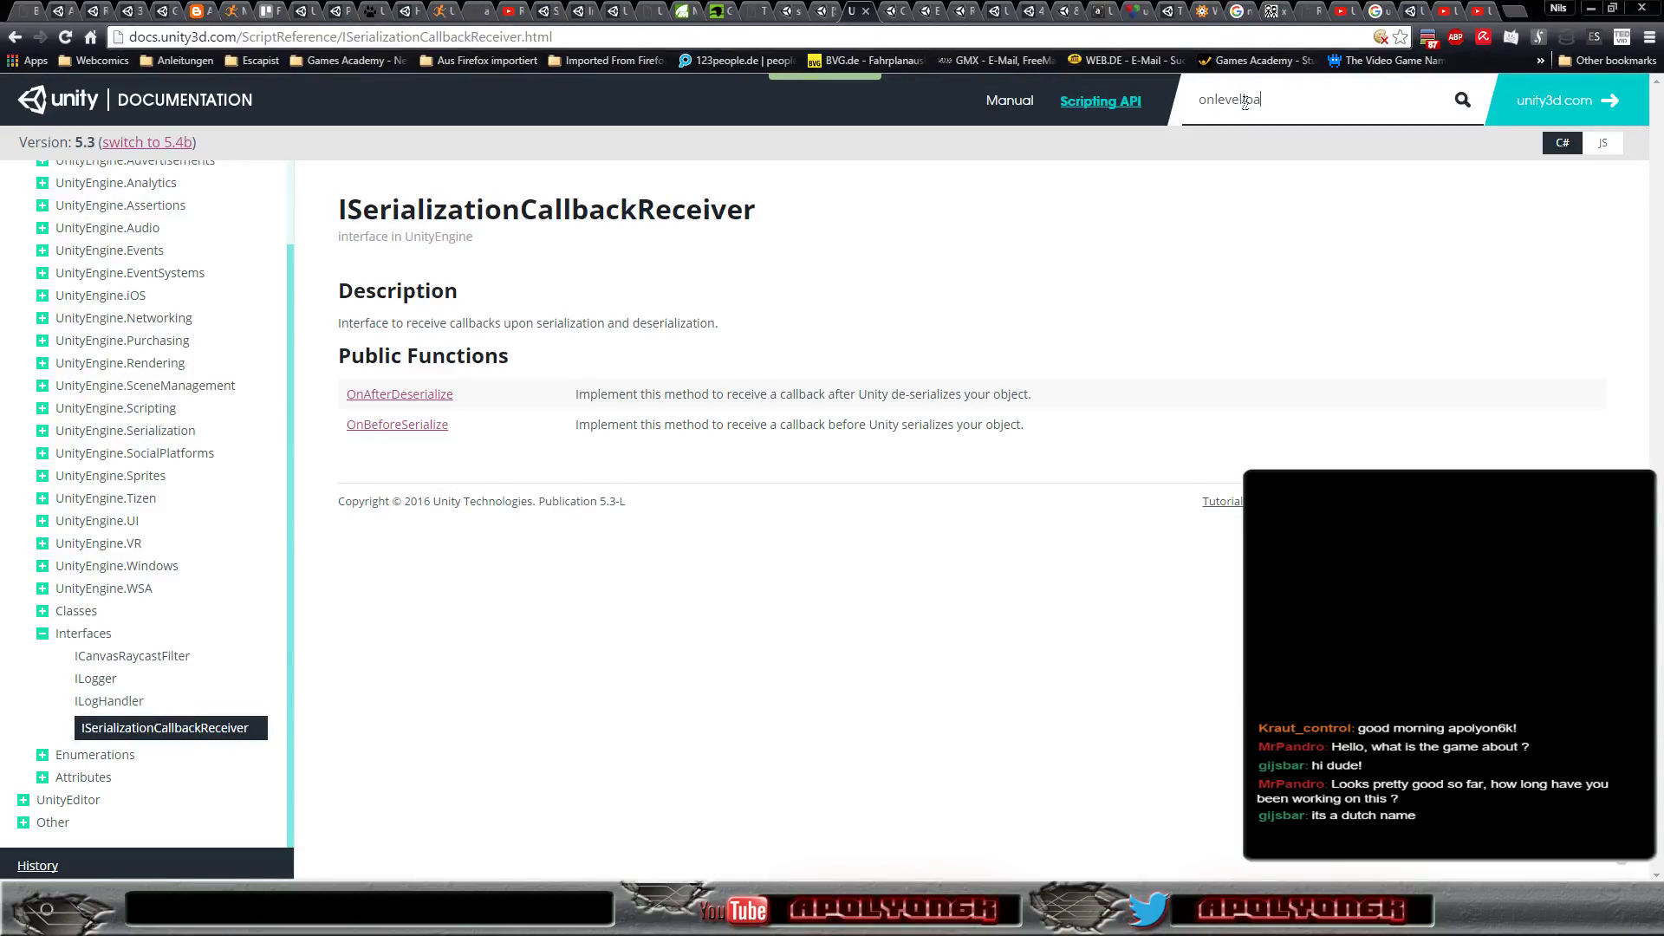
{"action": "type", "text": "ded"}
{"action": "key", "text": "Return"}
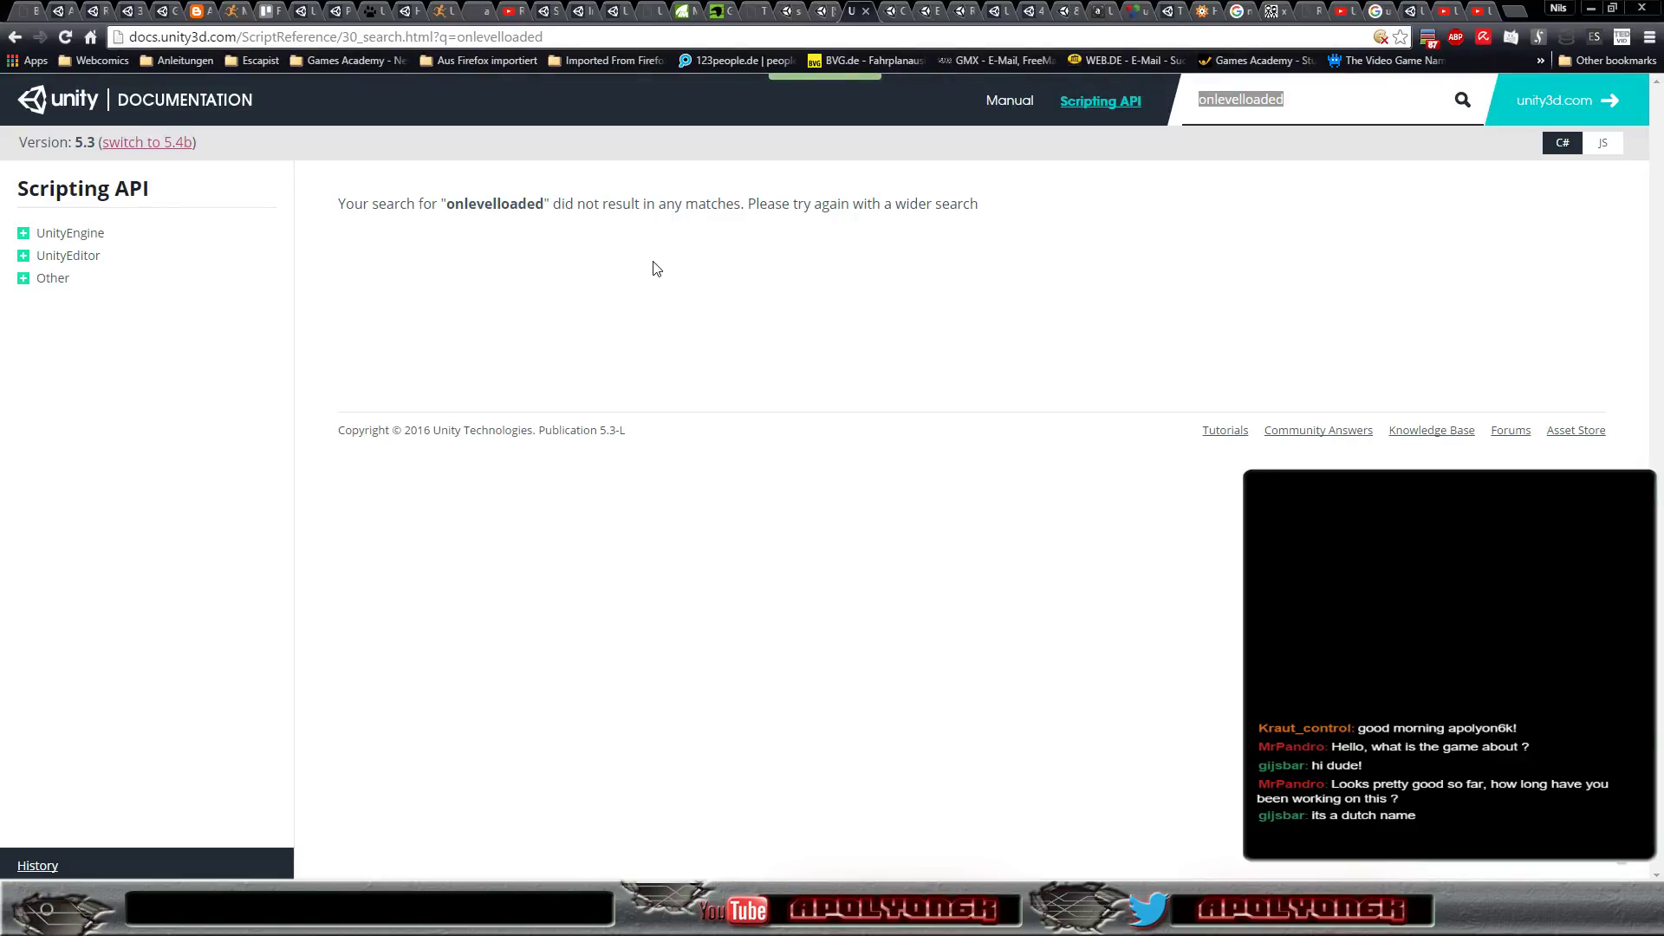
{"action": "left_click", "coordinate": [1211, 99]}
{"action": "key", "text": "BackSpace"}
{"action": "left_click", "coordinate": [1463, 98]}
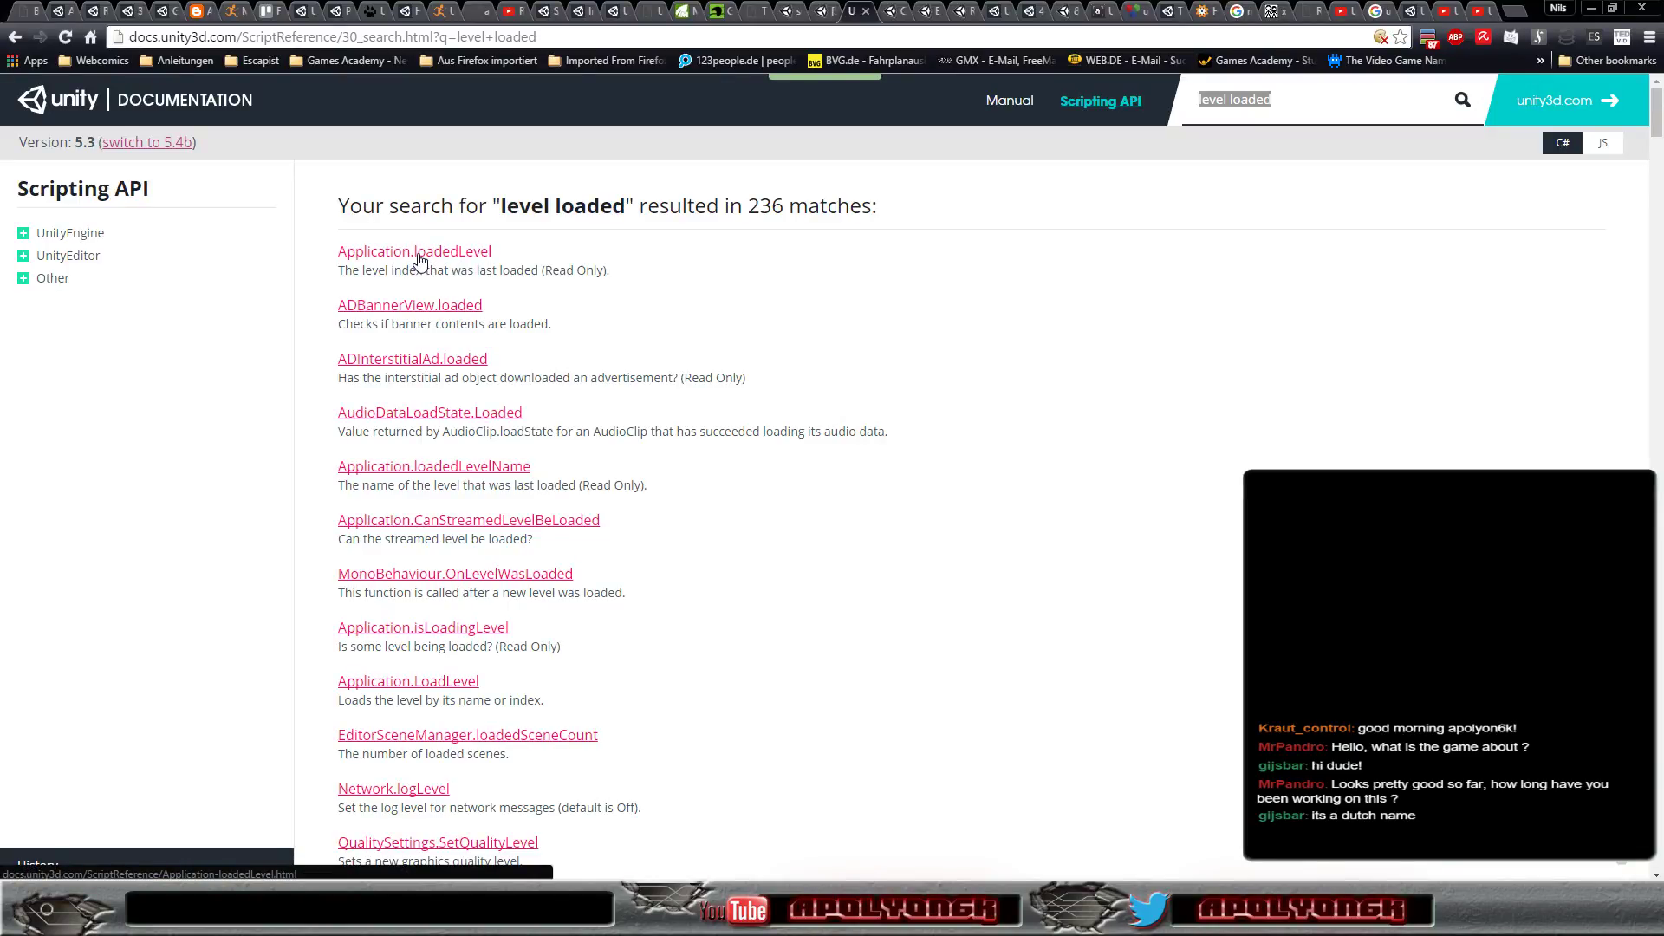
Open OnLevelWasLoaded and Application.loadedLevel in new tabs, read OnLevelWasLoaded, then view loadedLevel
{"action": "right_click", "coordinate": [475, 578]}
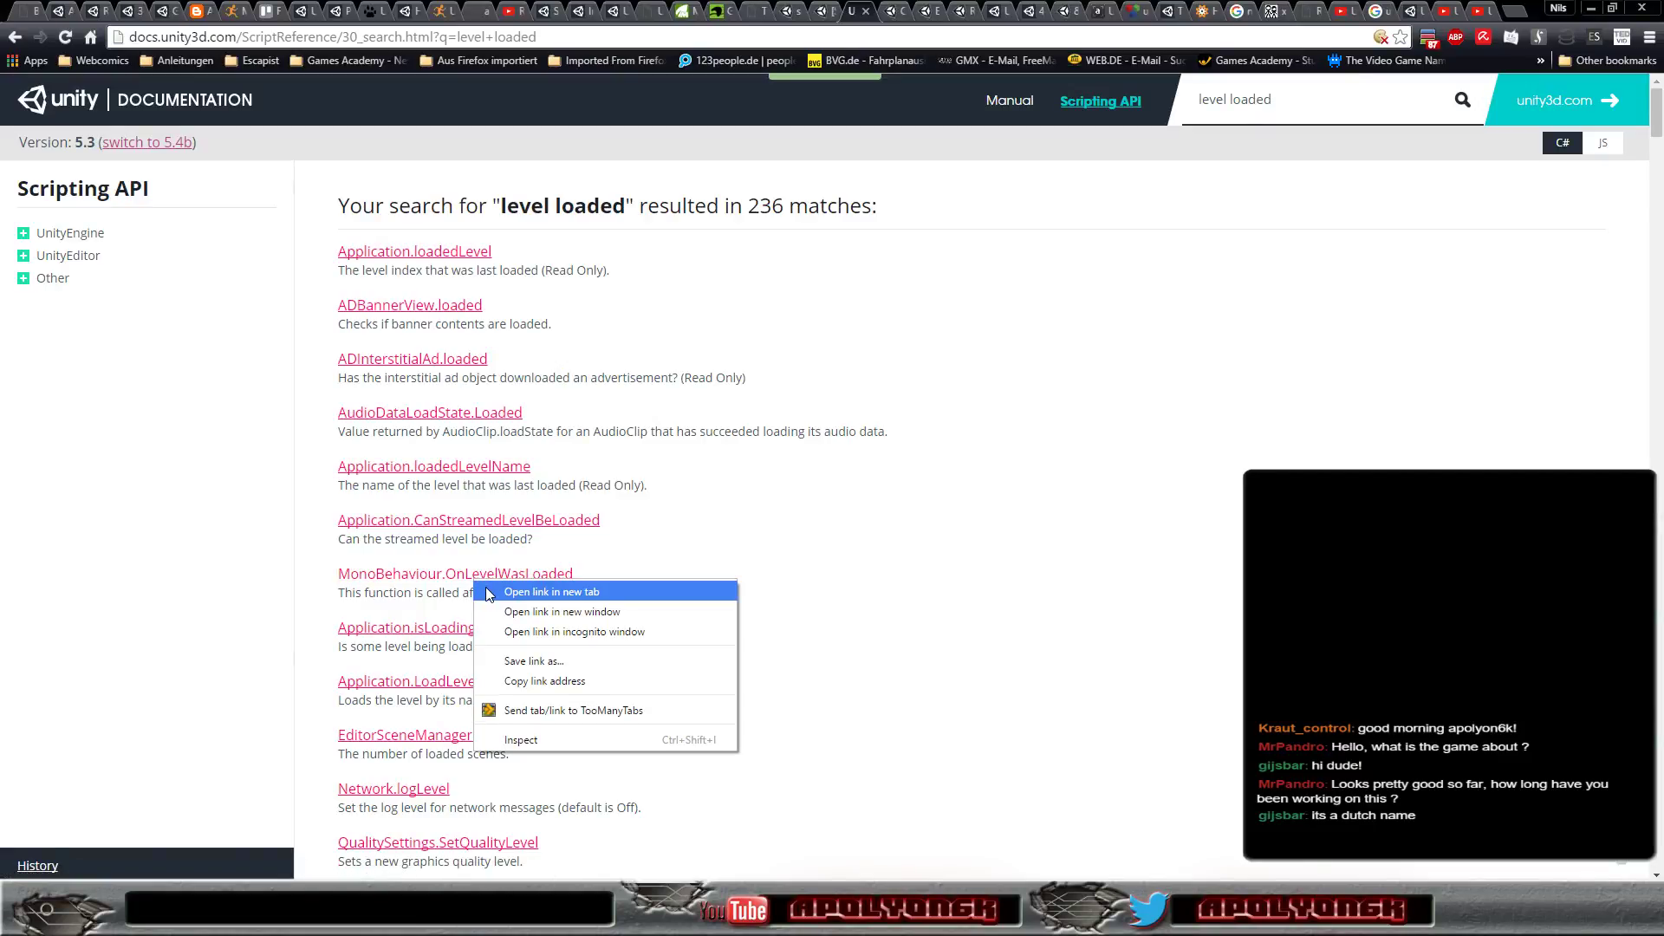
{"action": "left_click", "coordinate": [552, 592]}
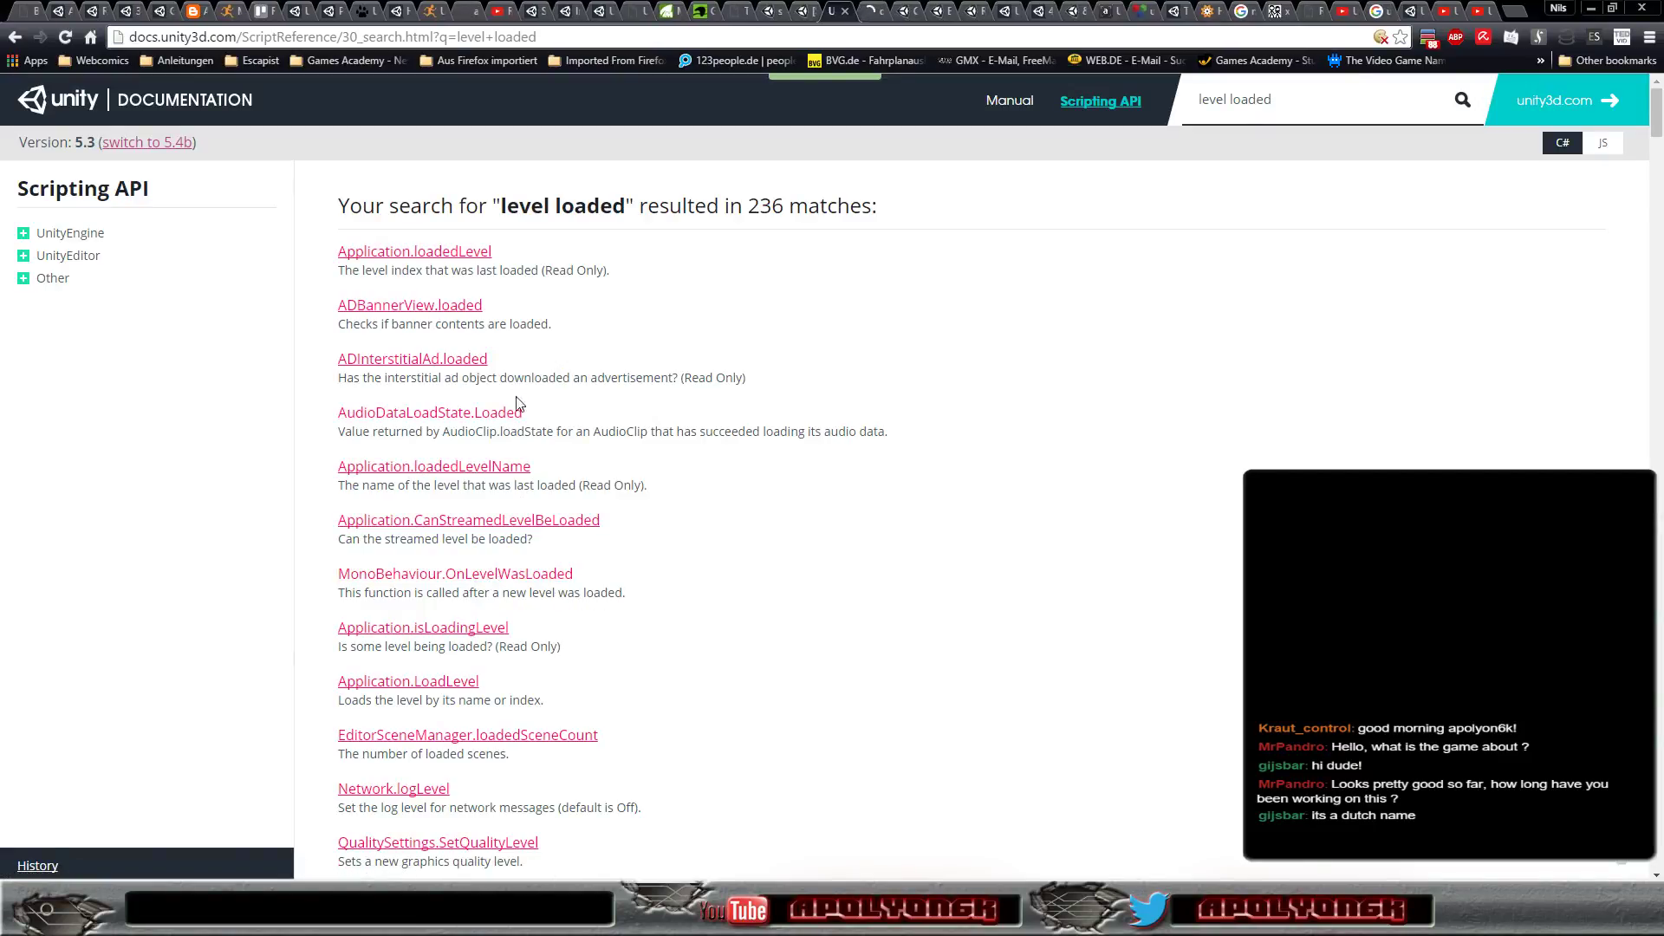
{"action": "right_click", "coordinate": [478, 258]}
{"action": "left_click", "coordinate": [521, 262]}
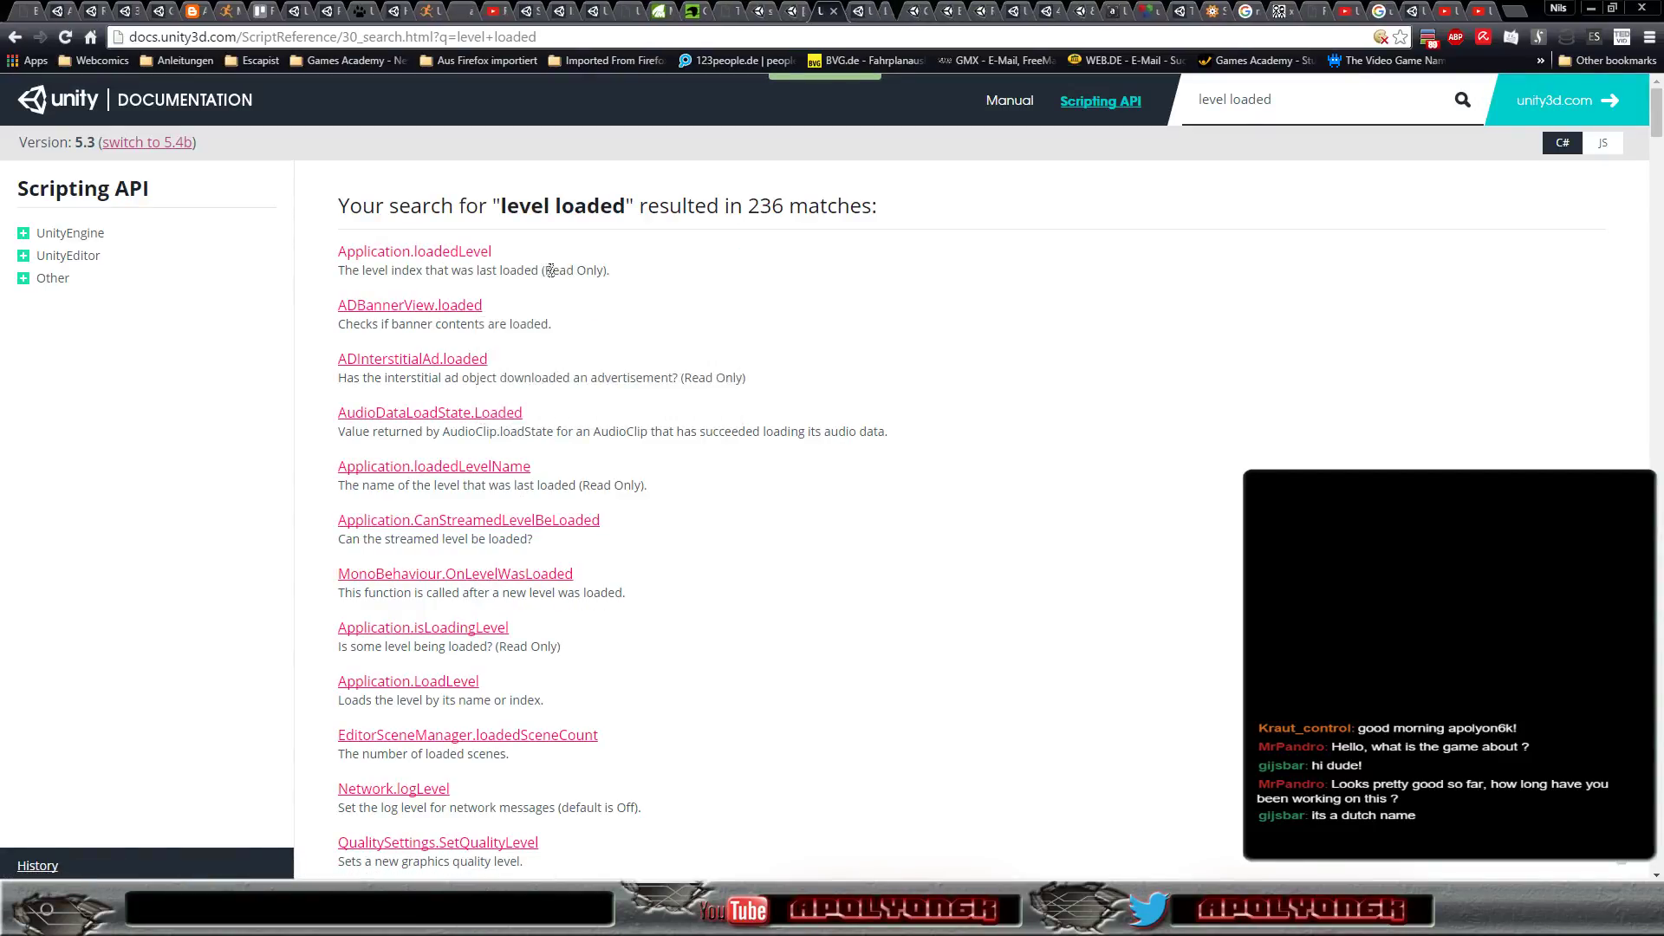
{"action": "left_click", "coordinate": [852, 17]}
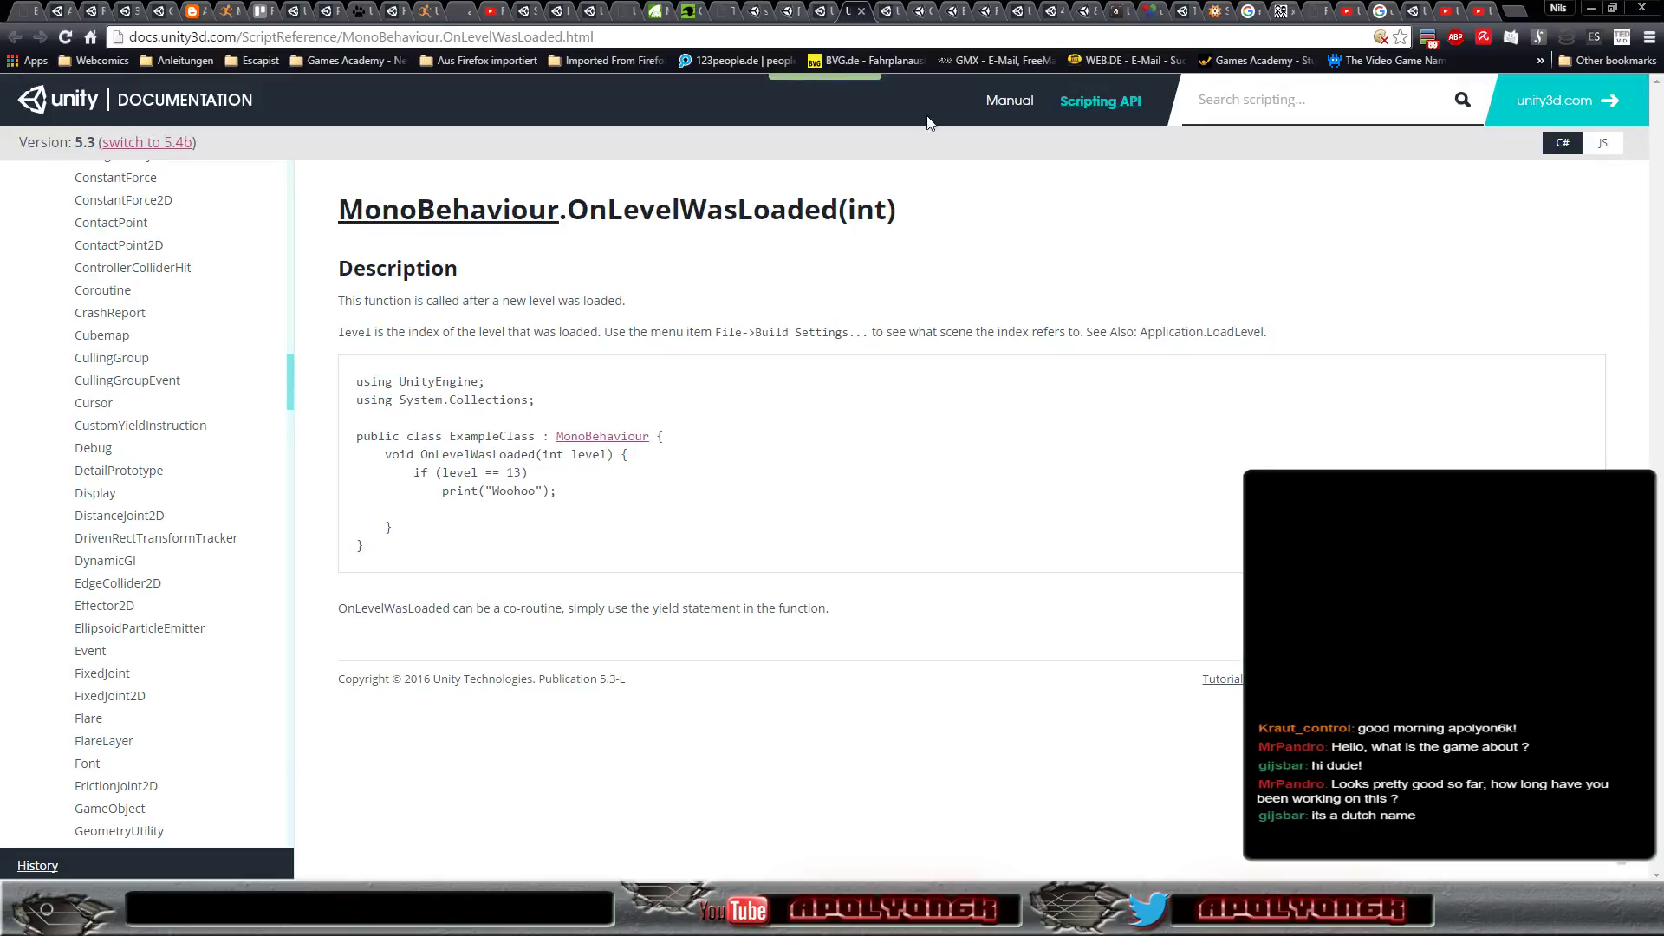
{"action": "left_click", "coordinate": [889, 12]}
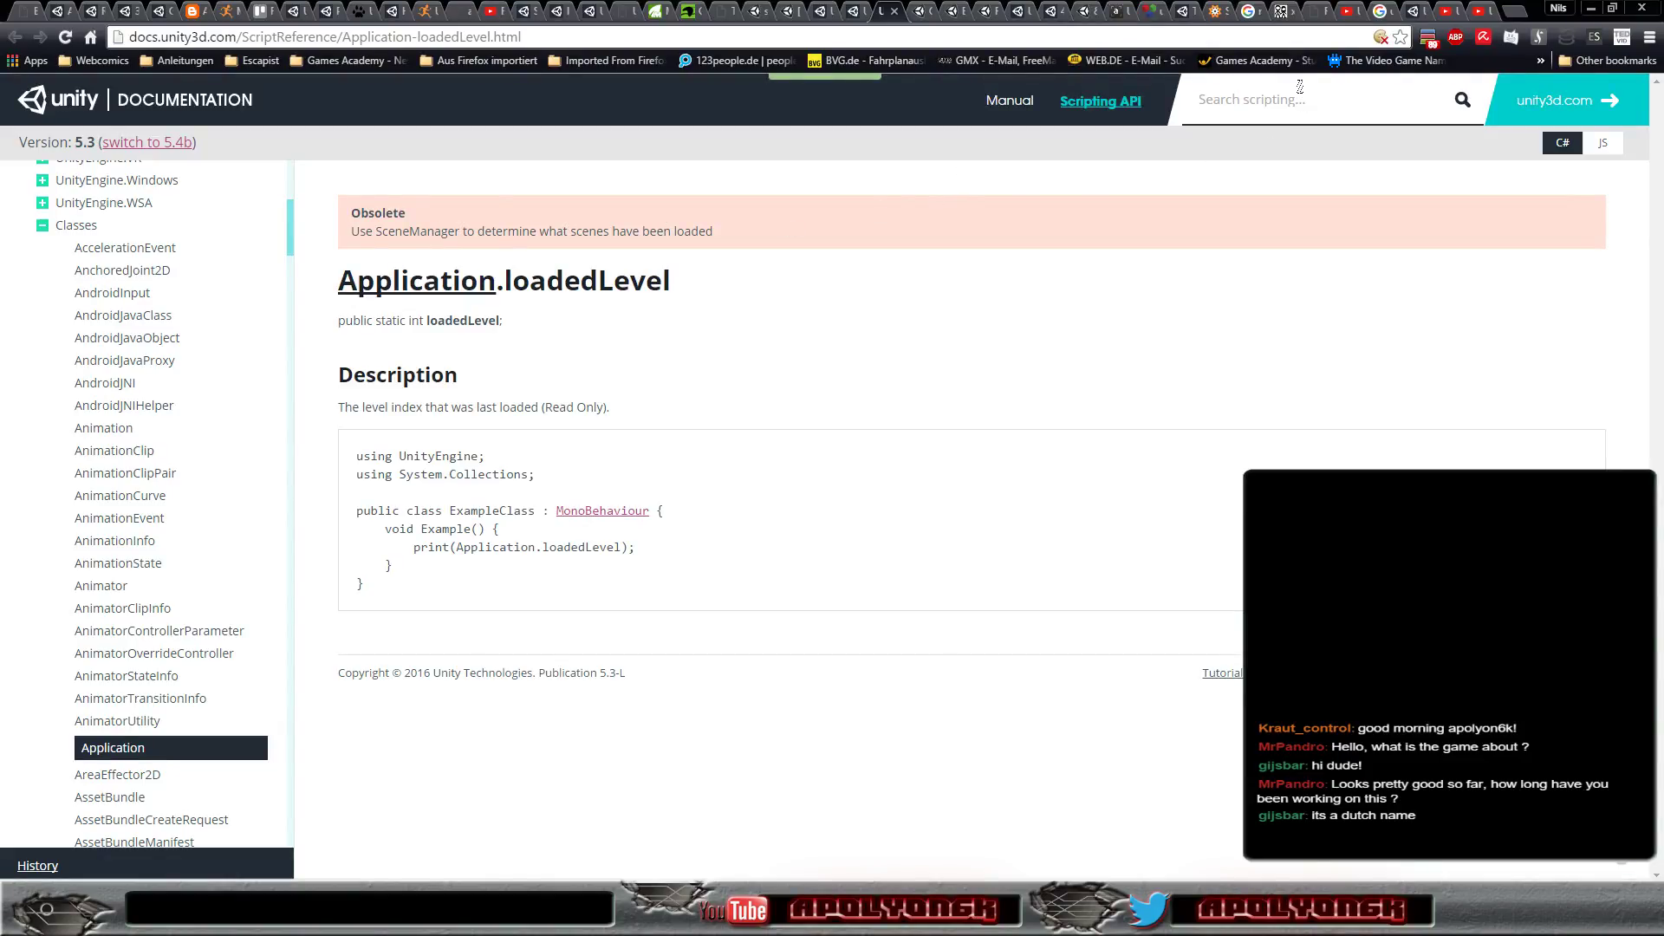
Search the docs for 'scenemanager' and open the SceneManager class reference, scrolling through its members
{"action": "type", "text": "scene"}
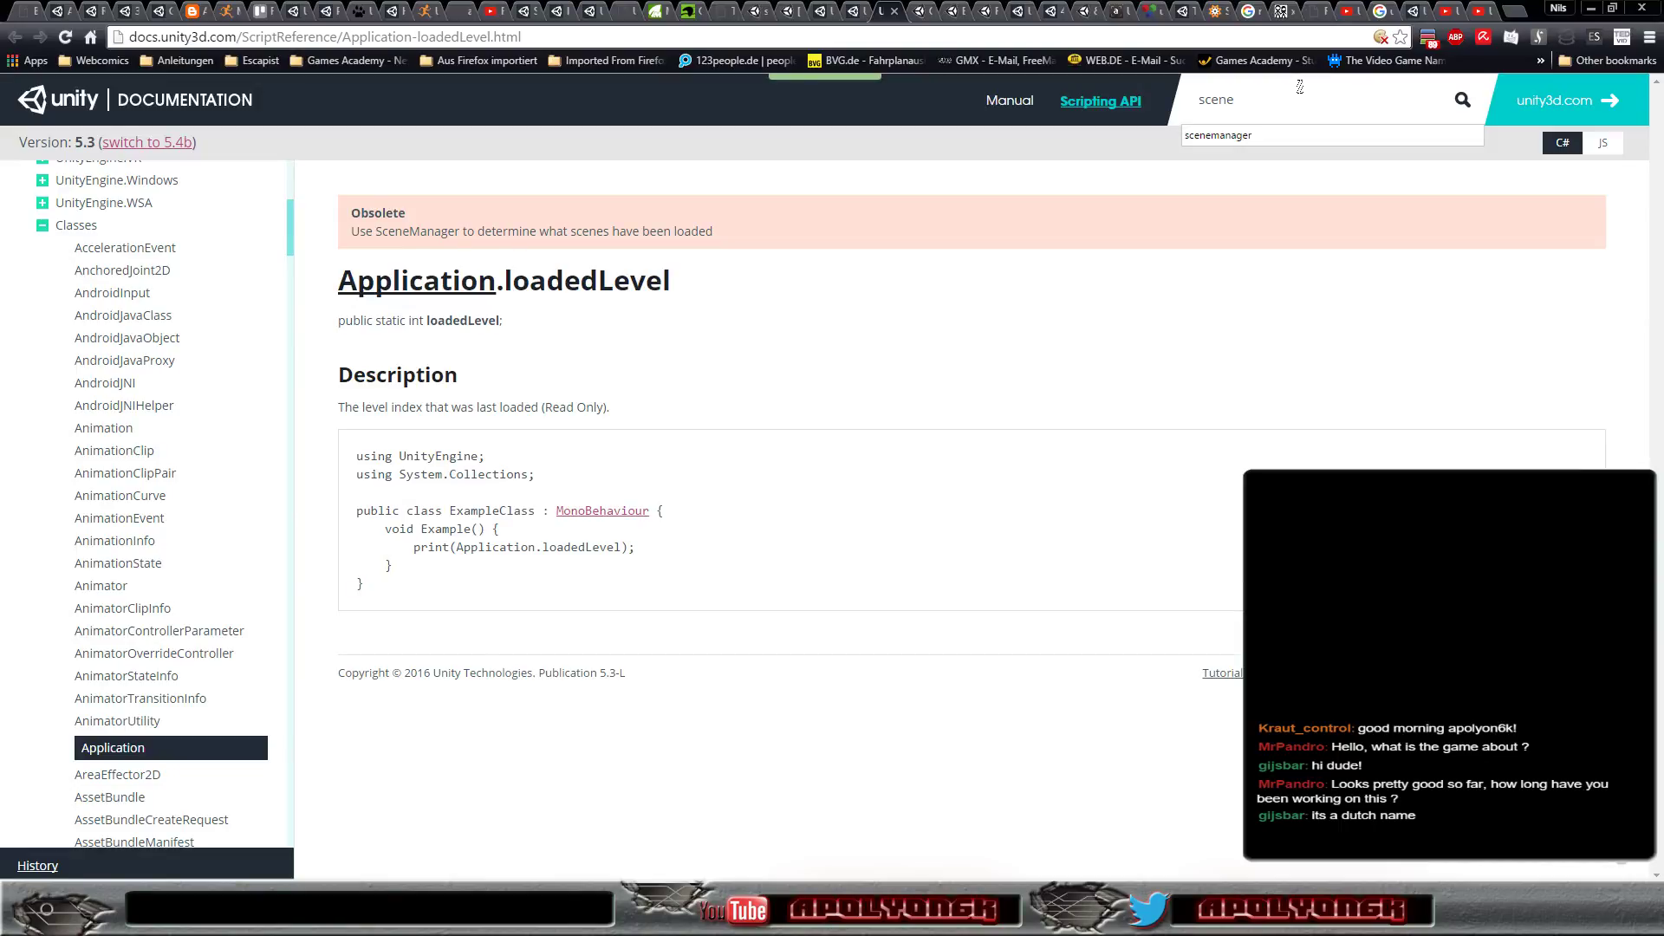
{"action": "left_click", "coordinate": [1225, 136]}
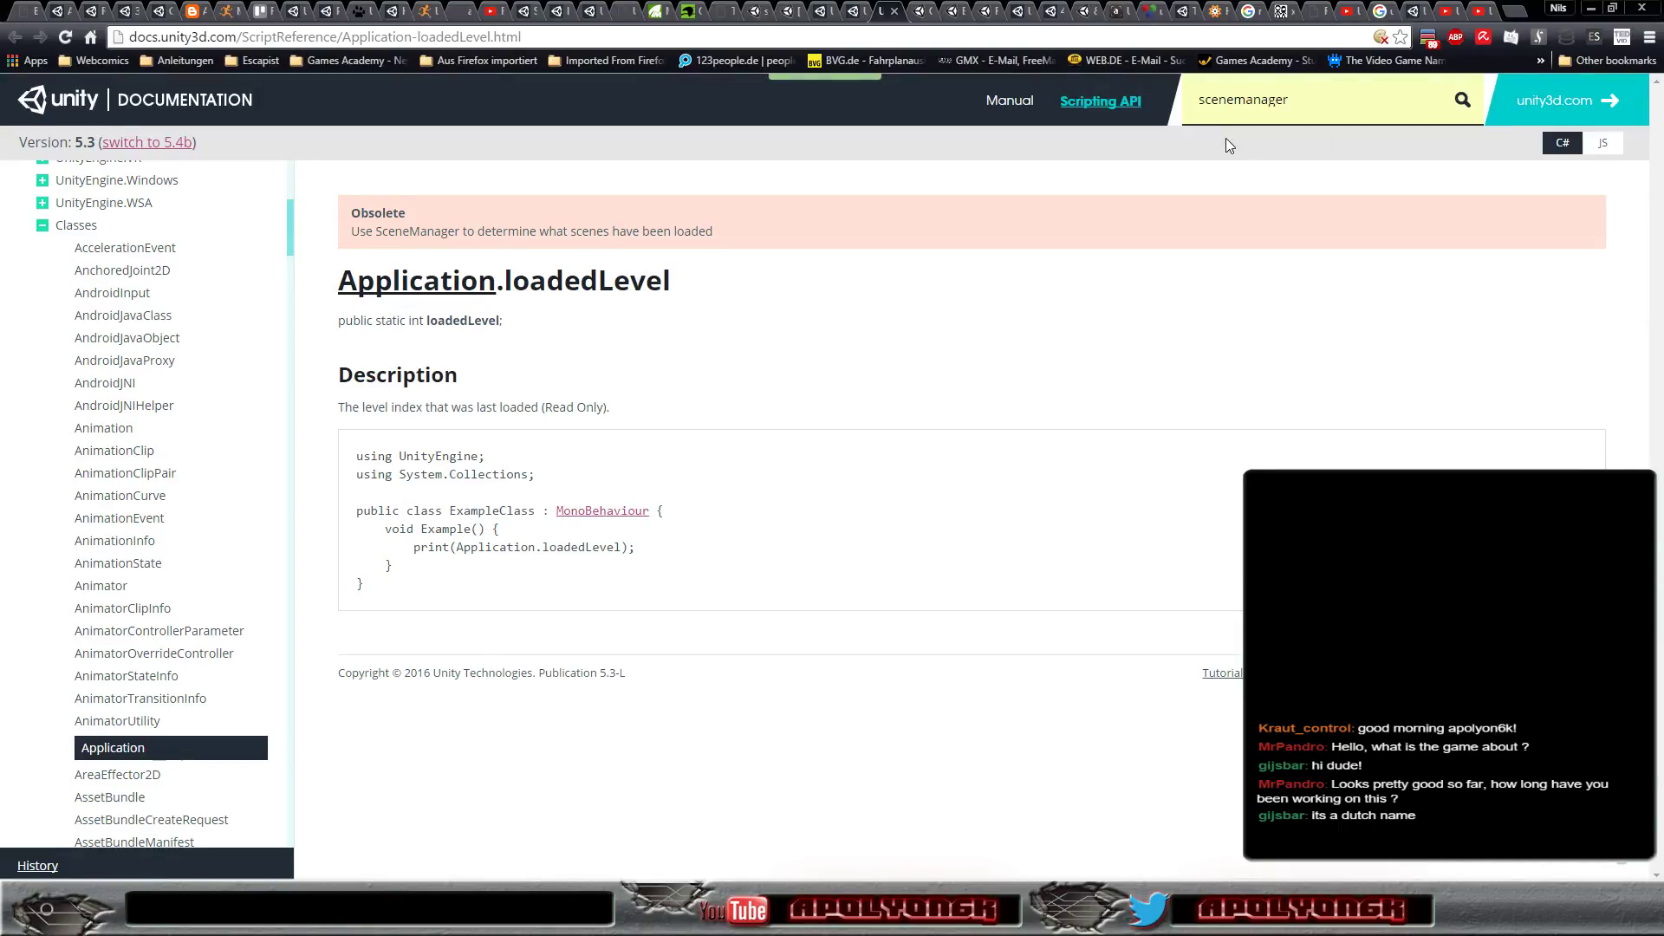
{"action": "key", "text": "Return"}
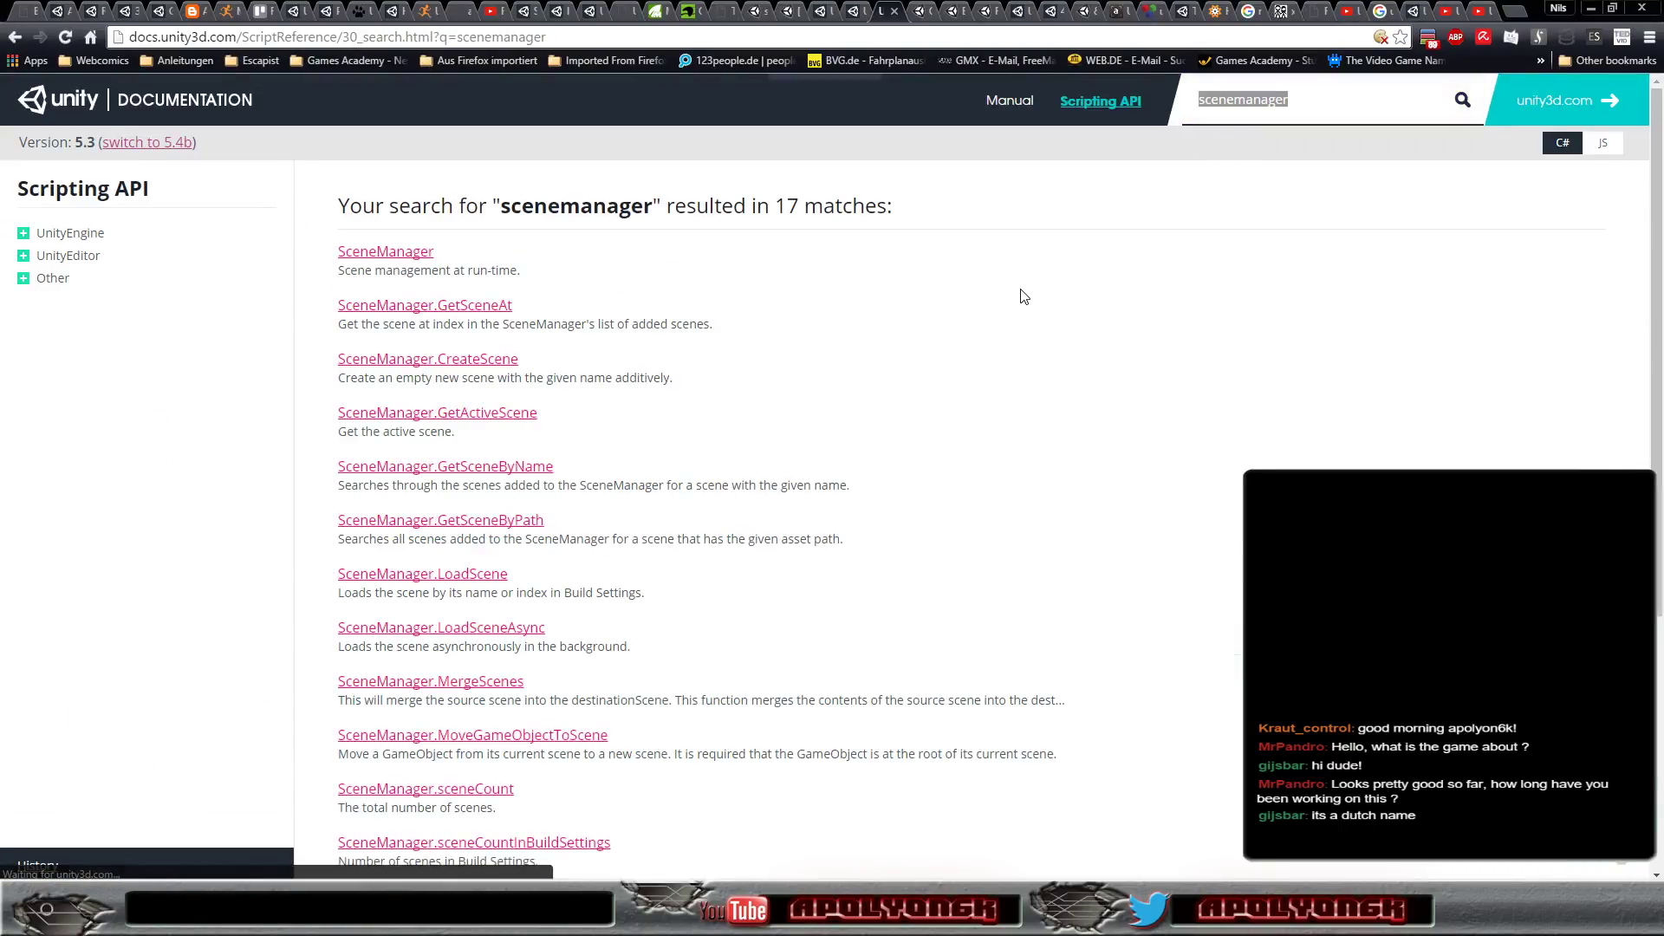
{"action": "left_click", "coordinate": [416, 254]}
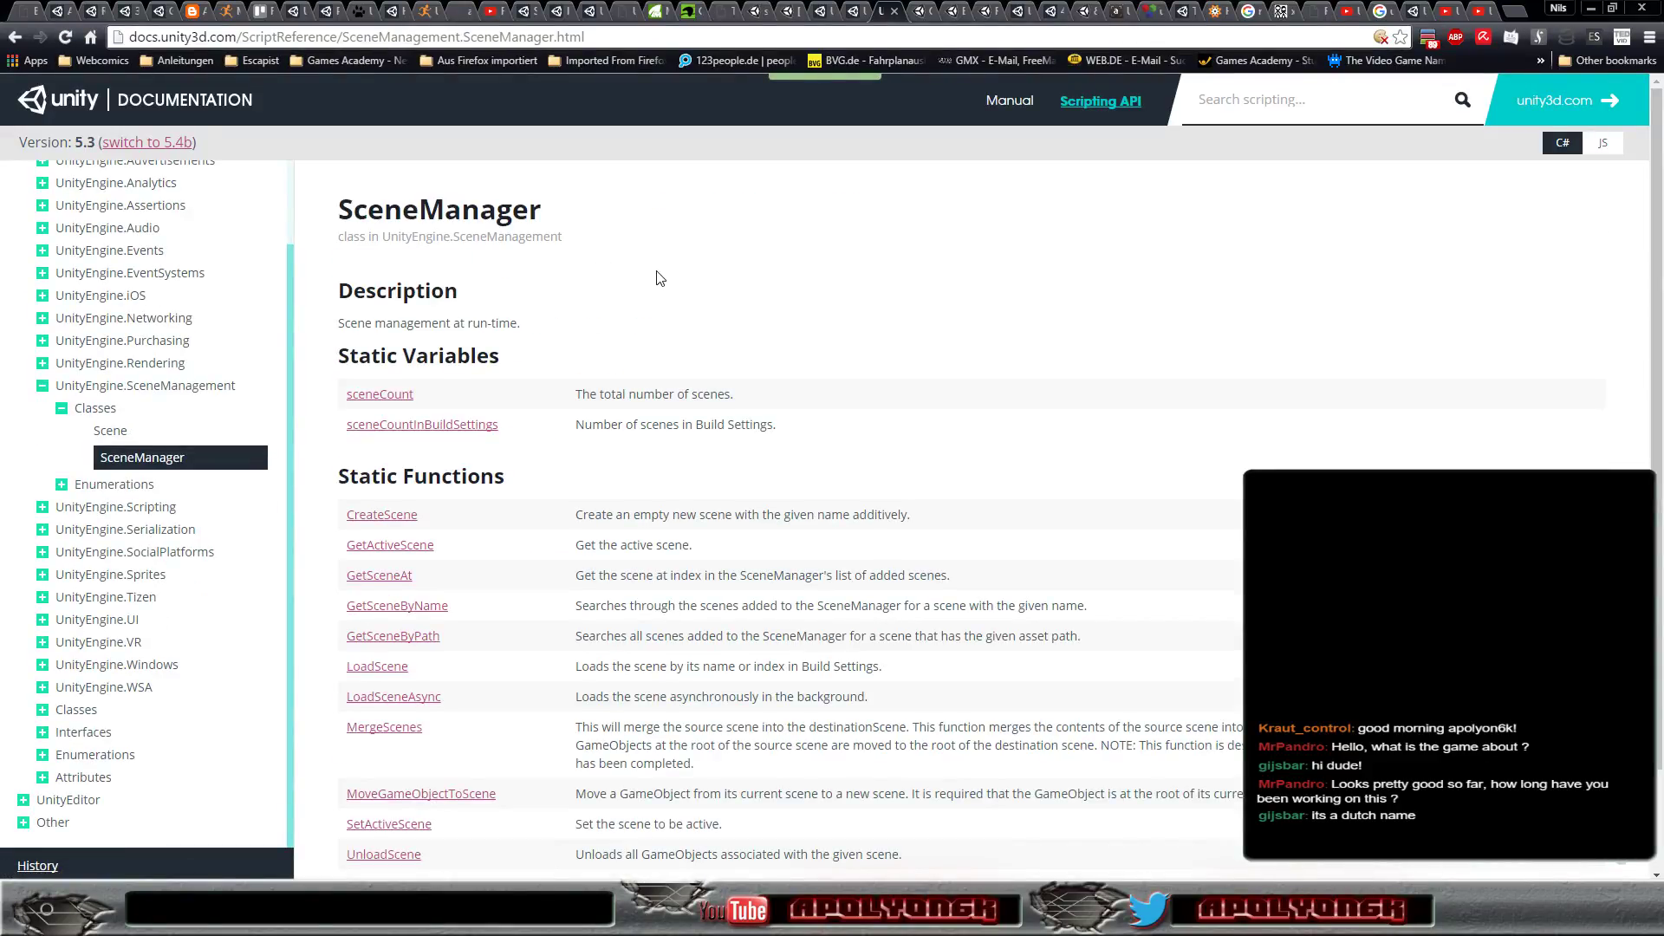
{"action": "scroll", "coordinate": [651, 272], "scroll_direction": "down", "scroll_amount": 3}
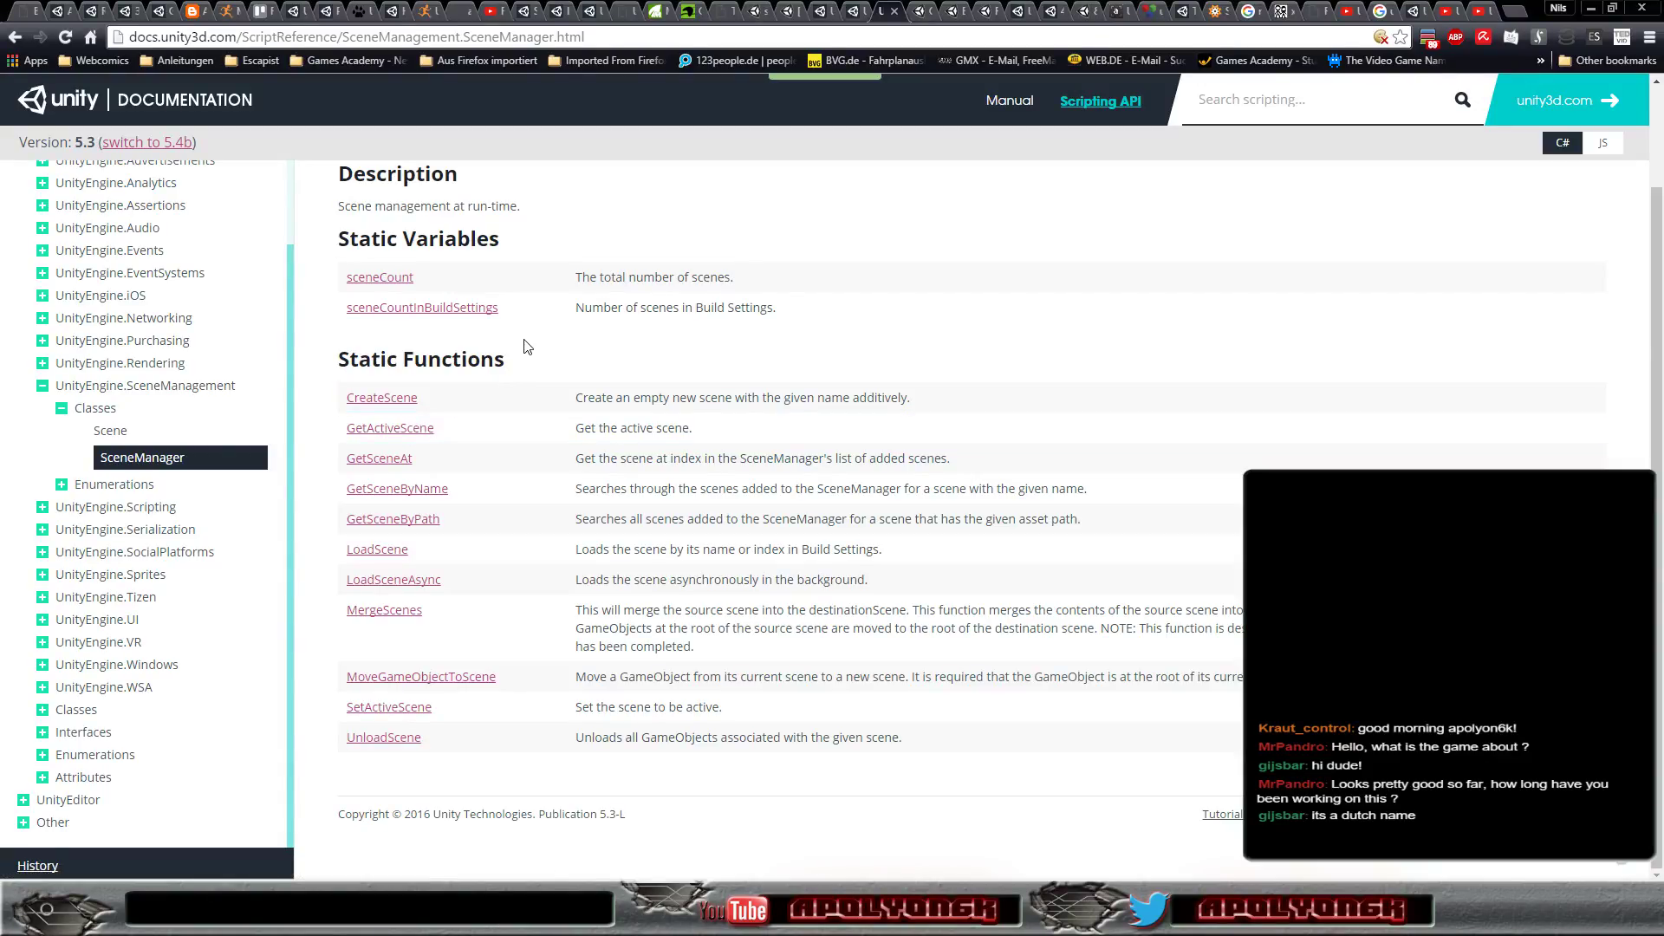
Browse the sceneCountInBuildSettings and Scene struct references, then go to the Unity Manual home page
{"action": "right_click", "coordinate": [475, 314]}
{"action": "key", "text": "Escape"}
{"action": "left_click", "coordinate": [475, 314]}
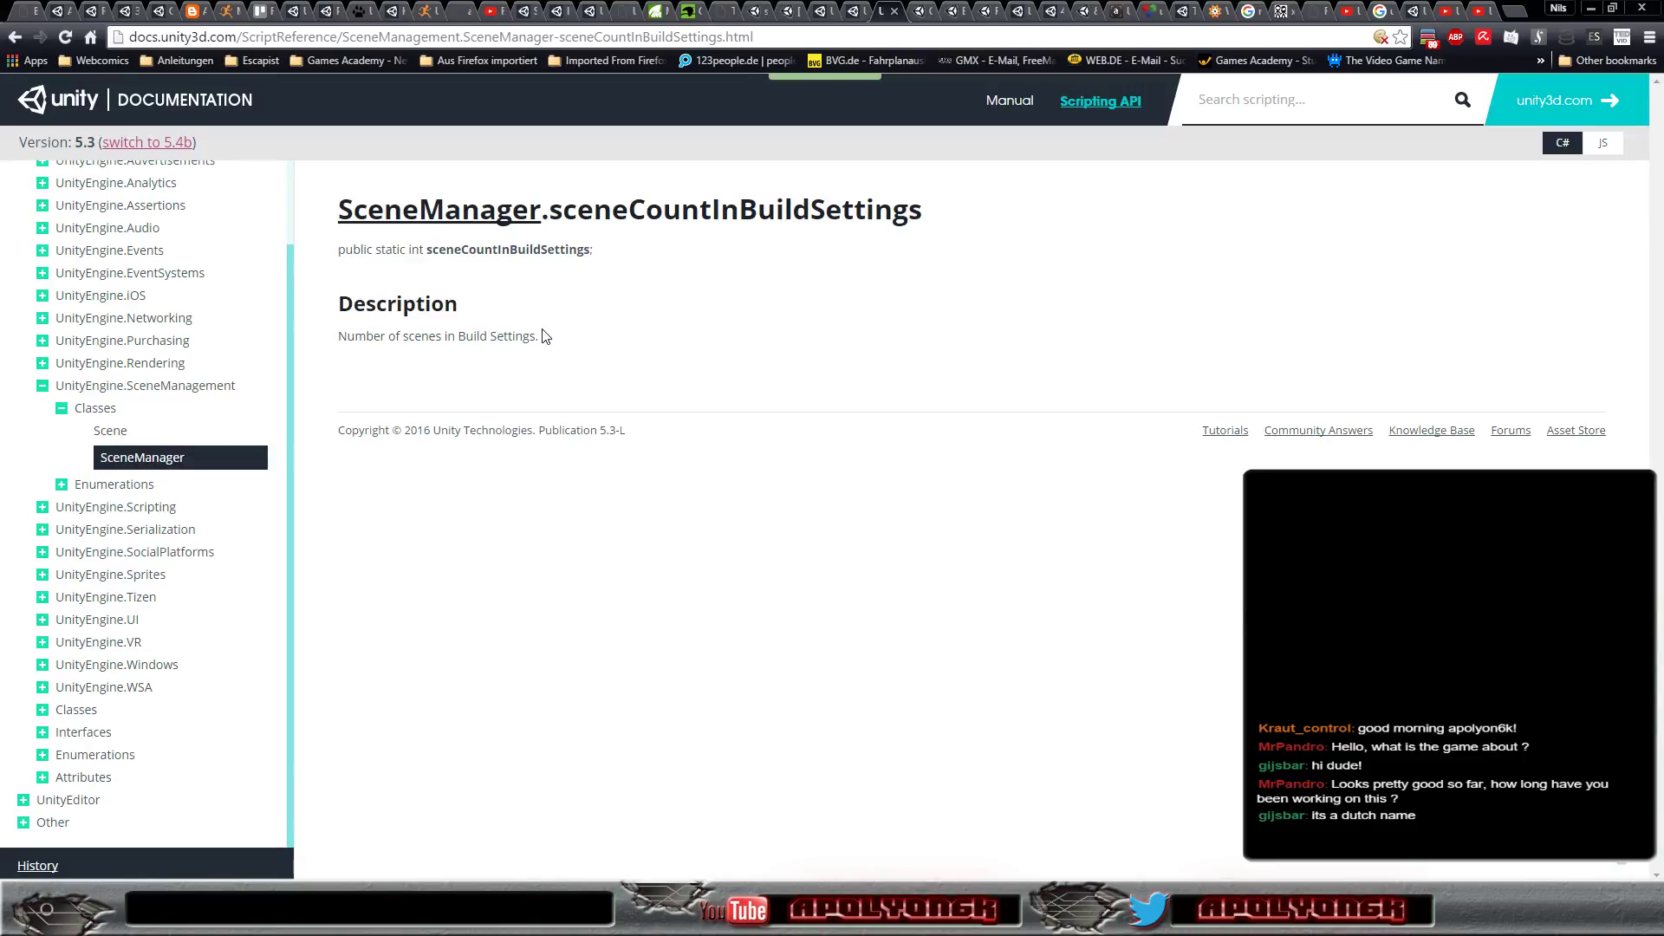
{"action": "left_click", "coordinate": [119, 433]}
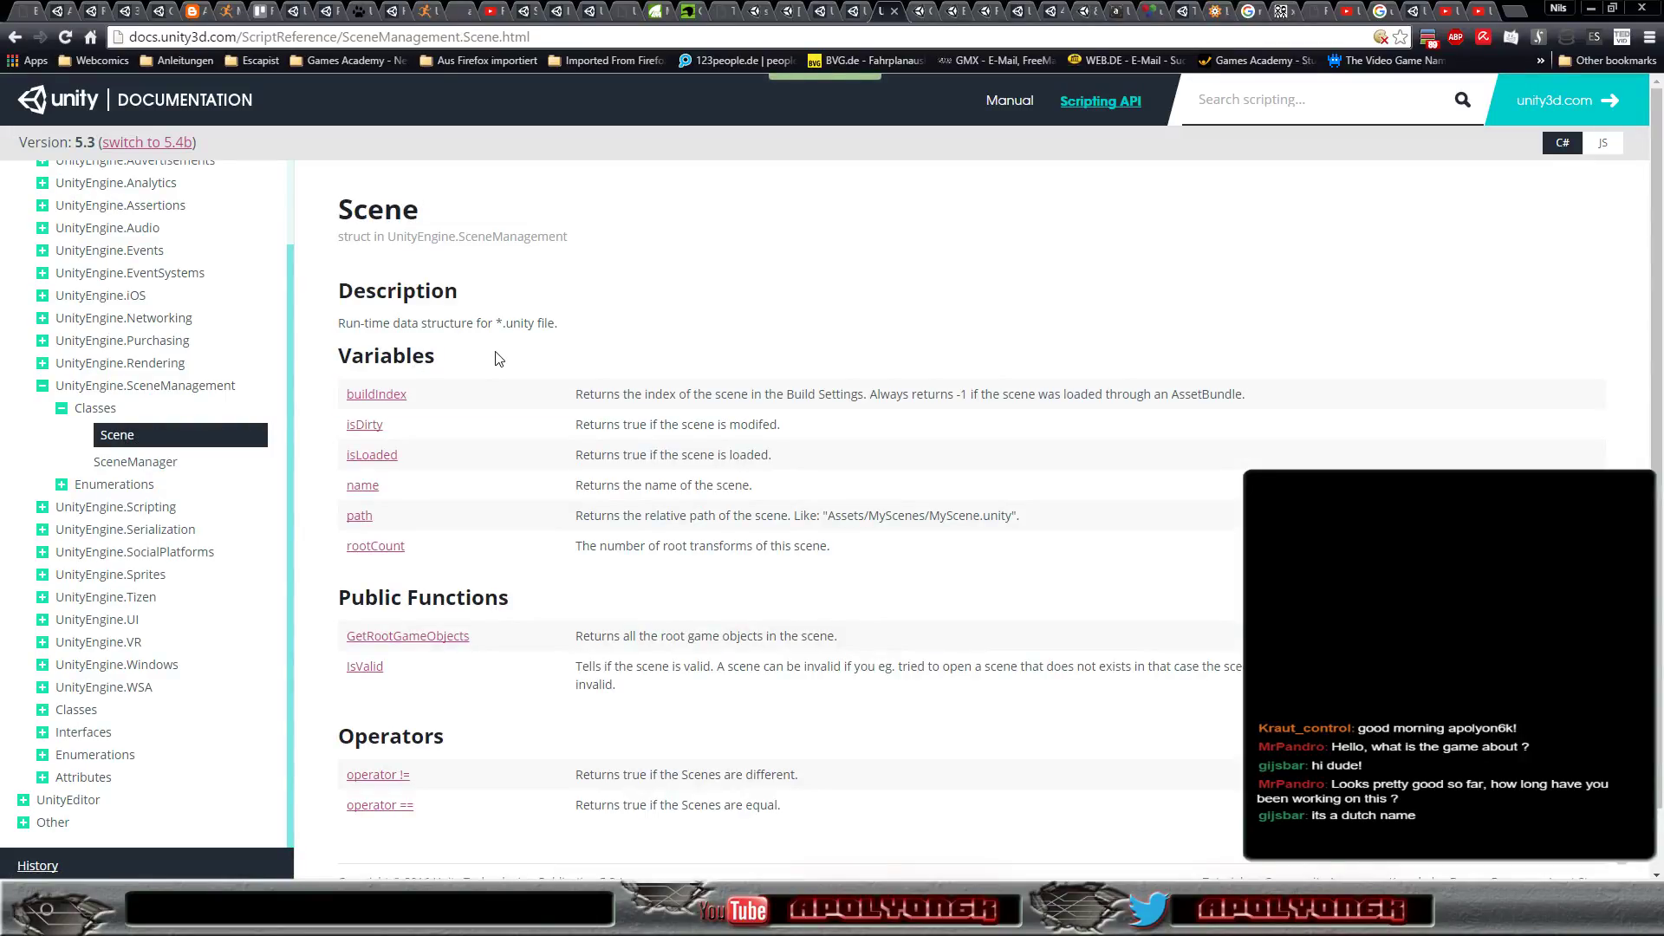
{"action": "scroll", "coordinate": [499, 358], "scroll_direction": "down", "scroll_amount": 1}
{"action": "scroll", "coordinate": [498, 358], "scroll_direction": "up", "scroll_amount": 1}
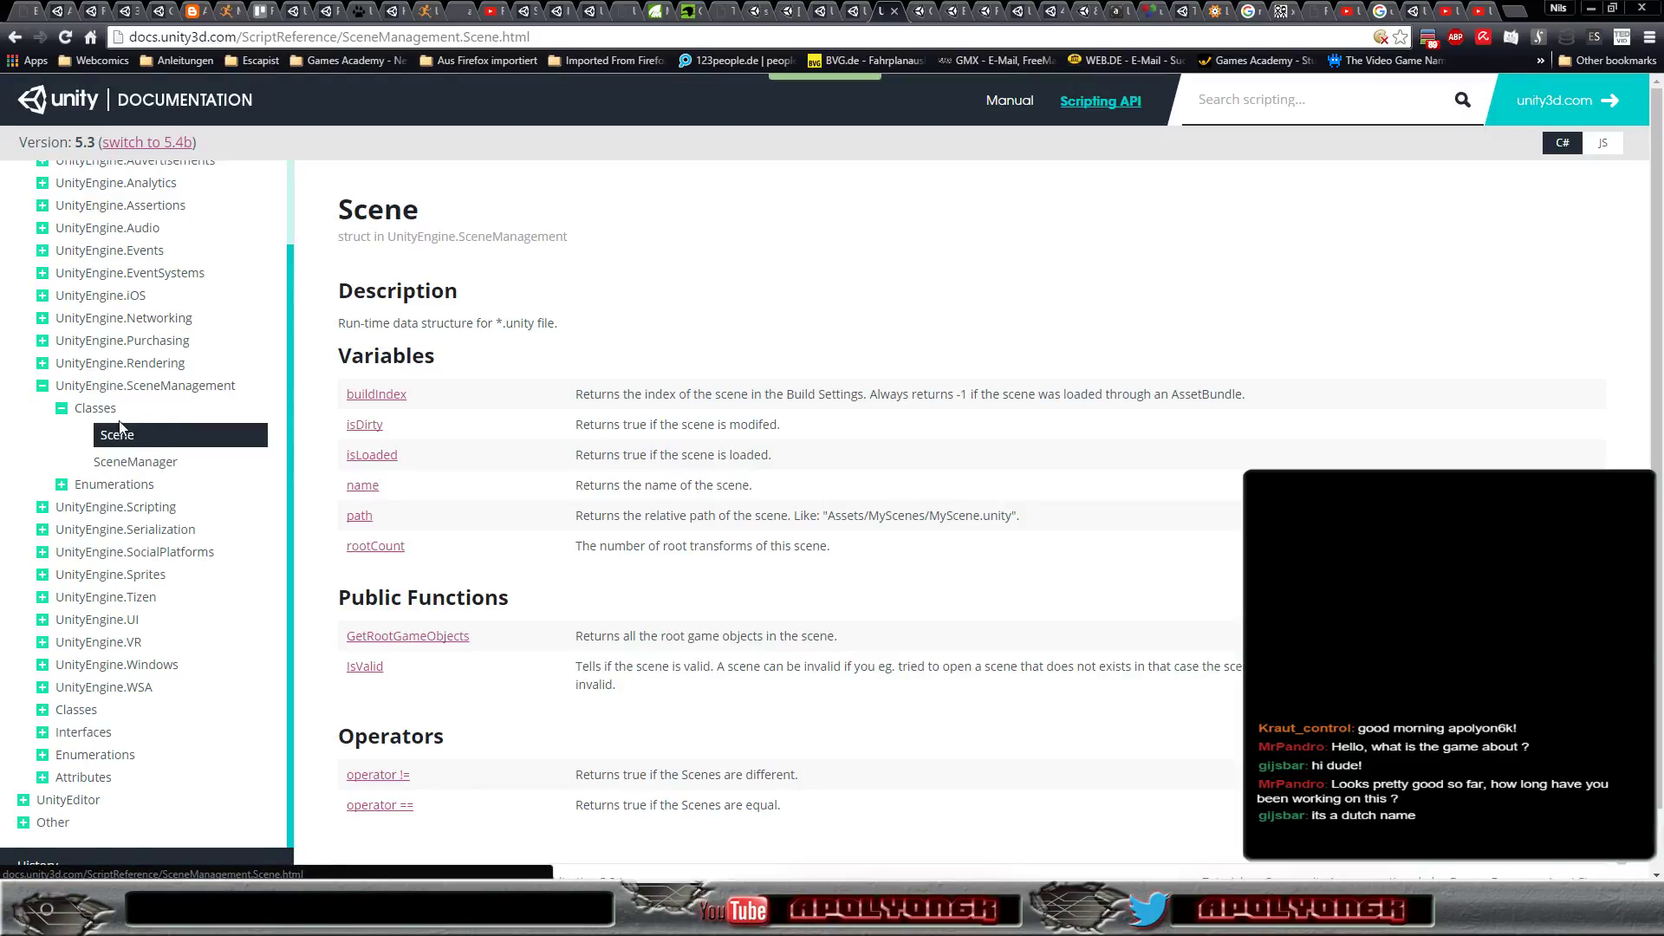
{"action": "left_click", "coordinate": [117, 392]}
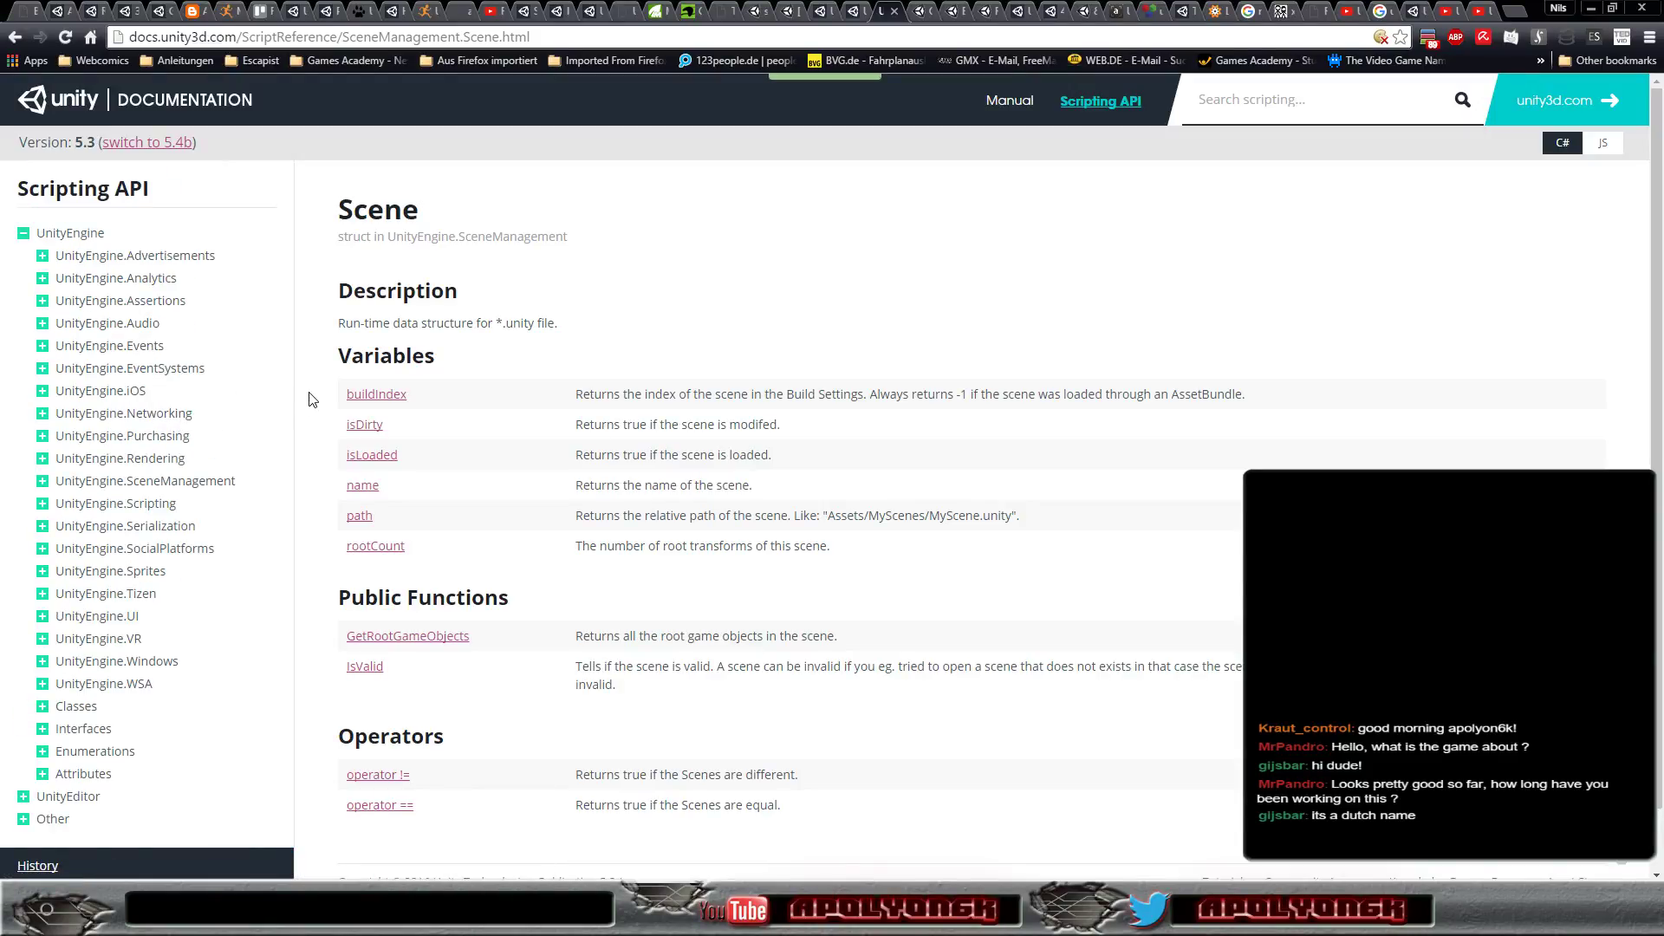
{"action": "left_click", "coordinate": [1005, 101]}
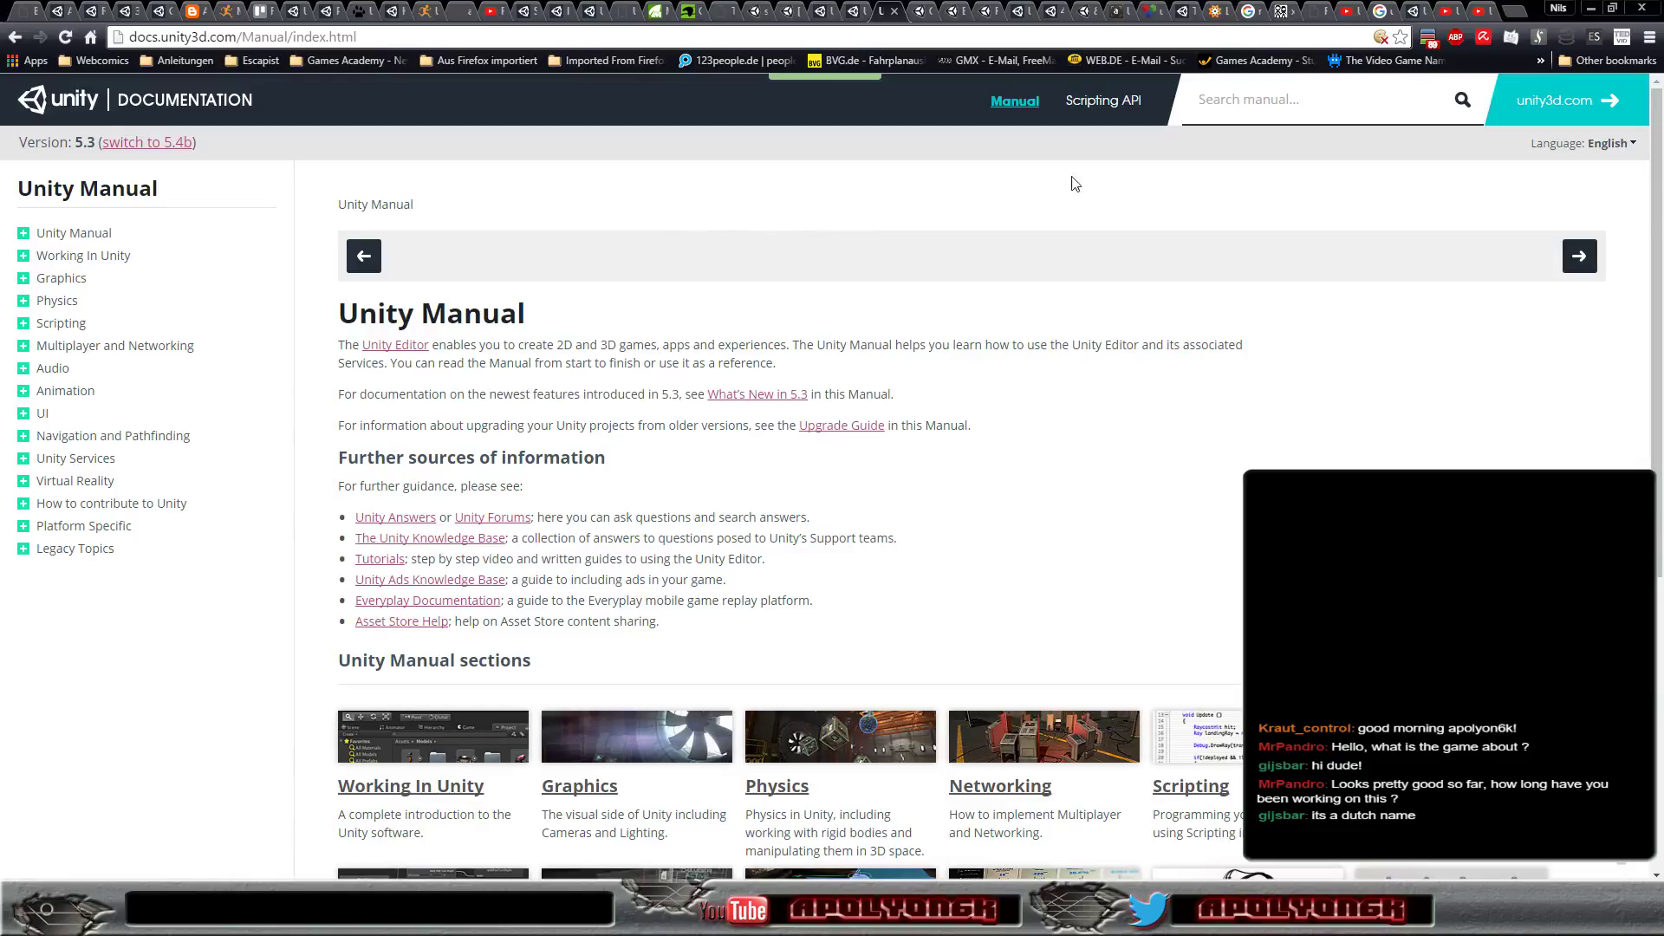
Search the manual for 'scenemanager', open 'Upgrading to Unity 5.3' in a new tab, then open 'Multi Scene Editing'
{"action": "left_click", "coordinate": [1235, 104]}
{"action": "type", "text": "s"}
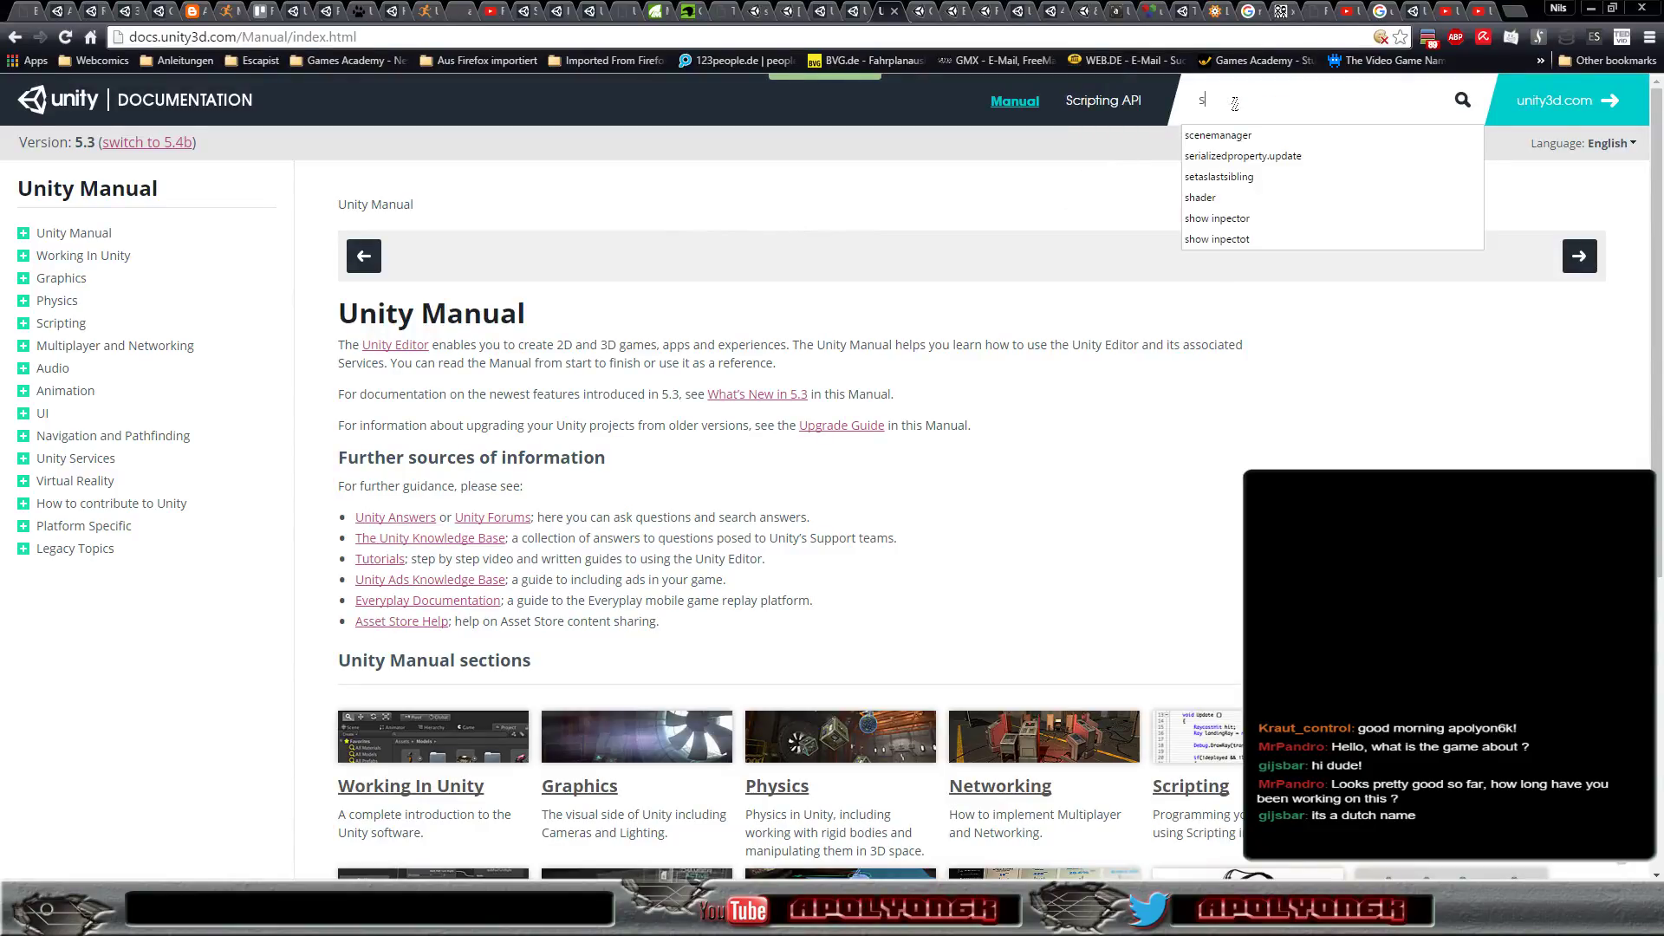
{"action": "type", "text": "ce"}
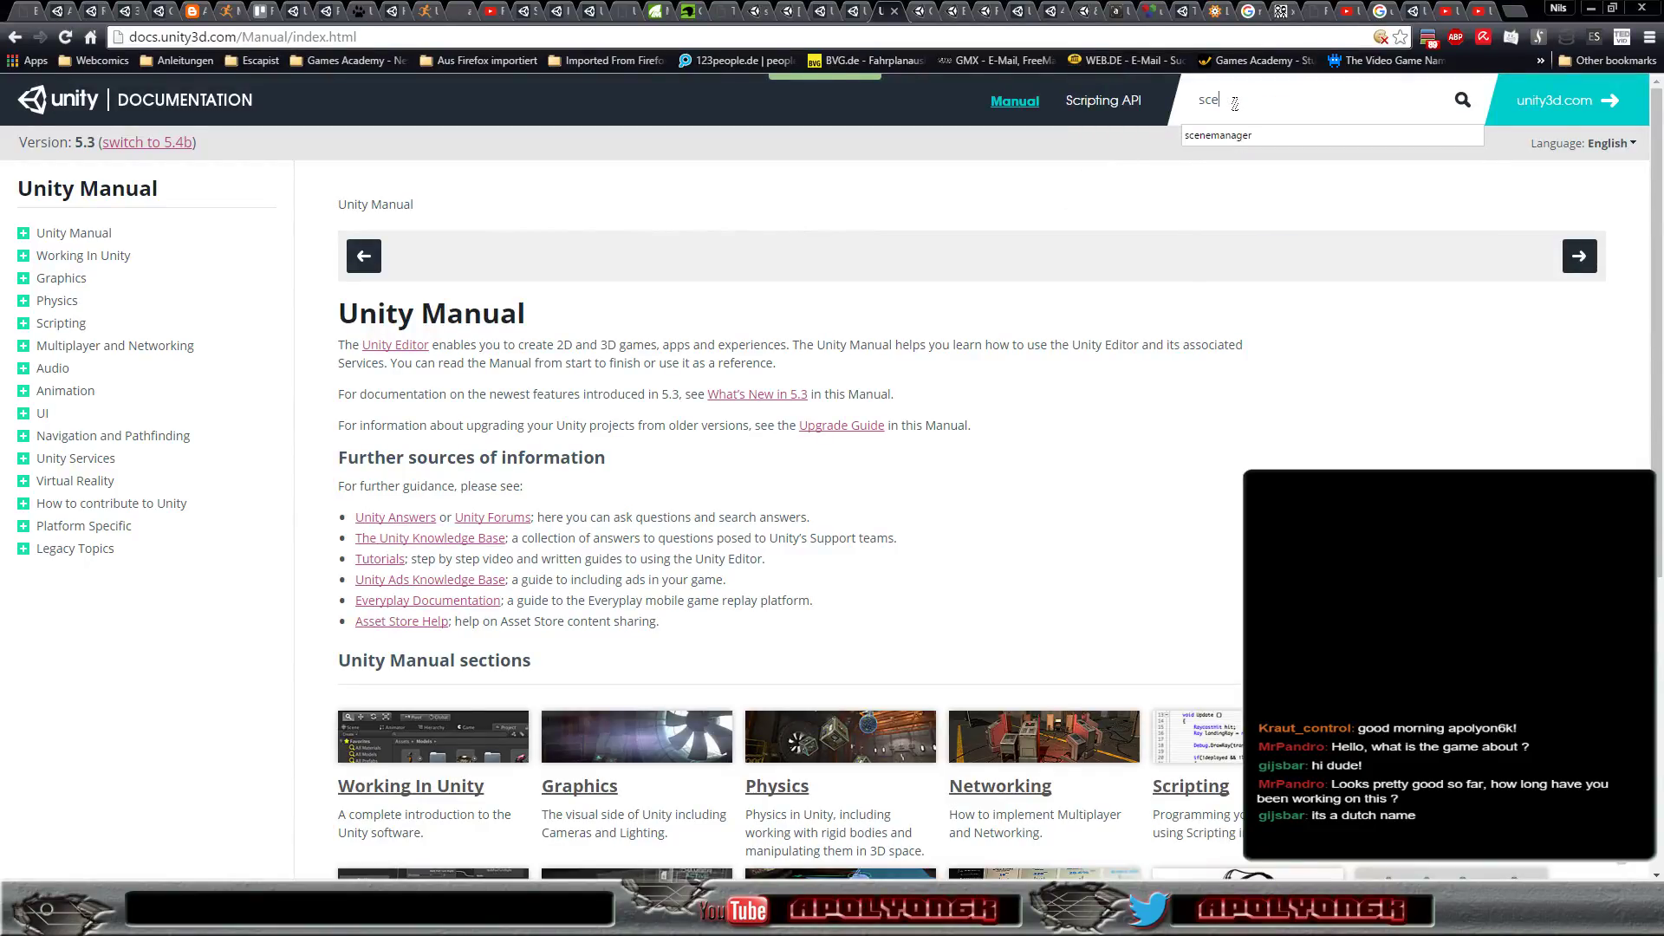
{"action": "left_click", "coordinate": [1250, 139]}
{"action": "key", "text": "Return"}
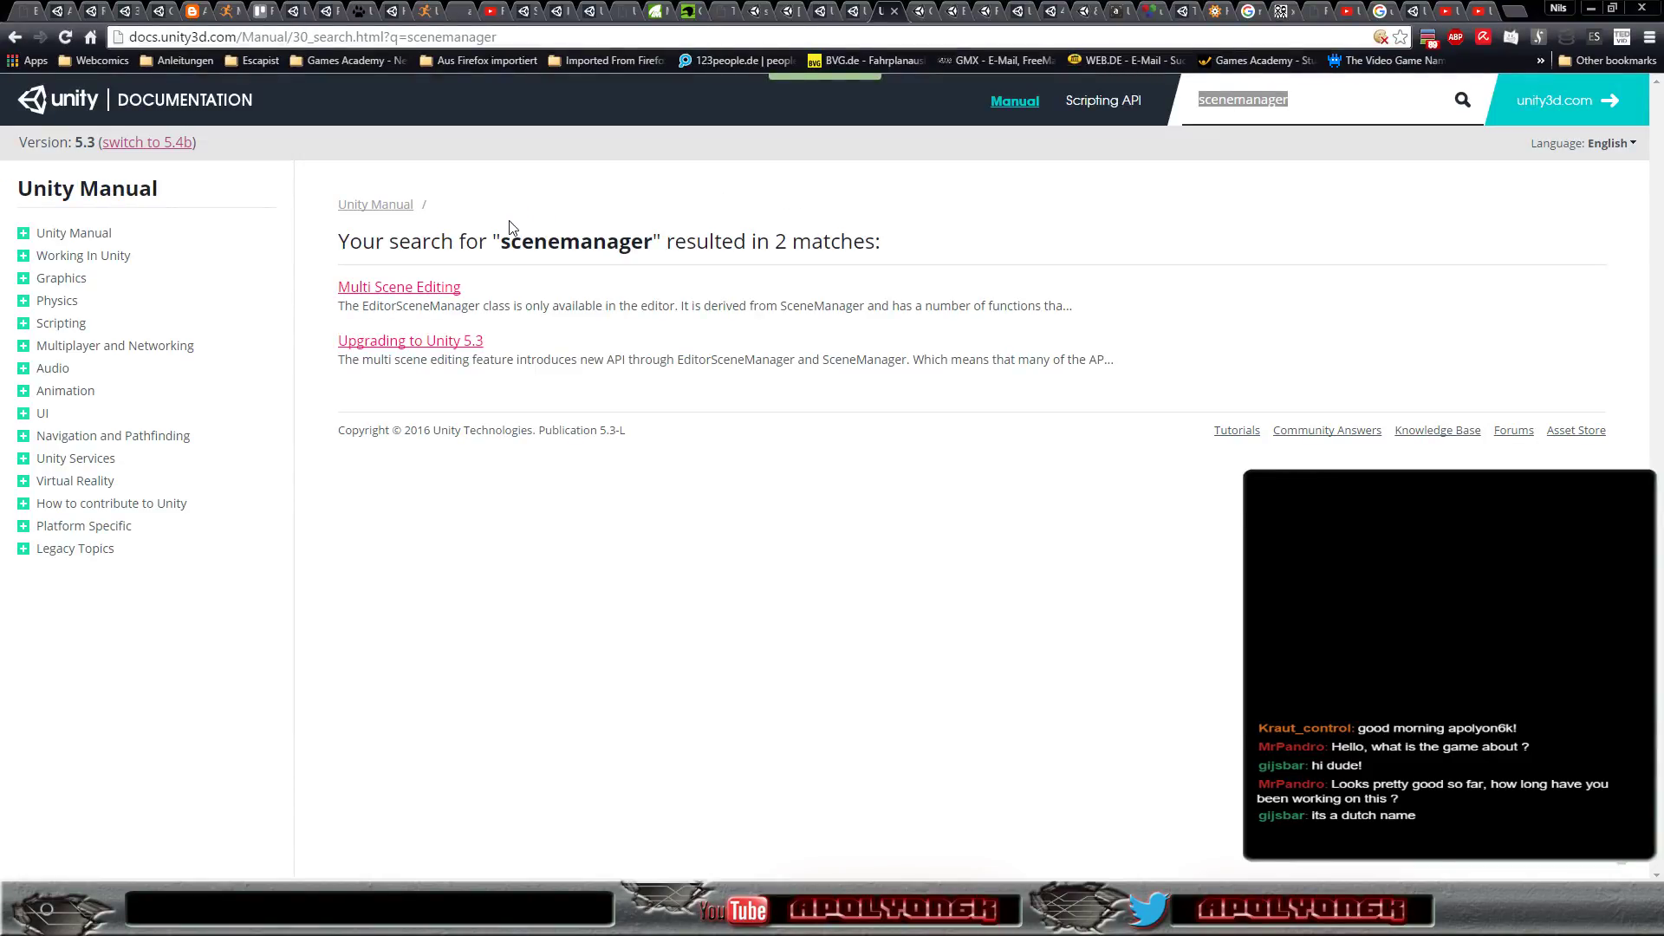
{"action": "right_click", "coordinate": [468, 347]}
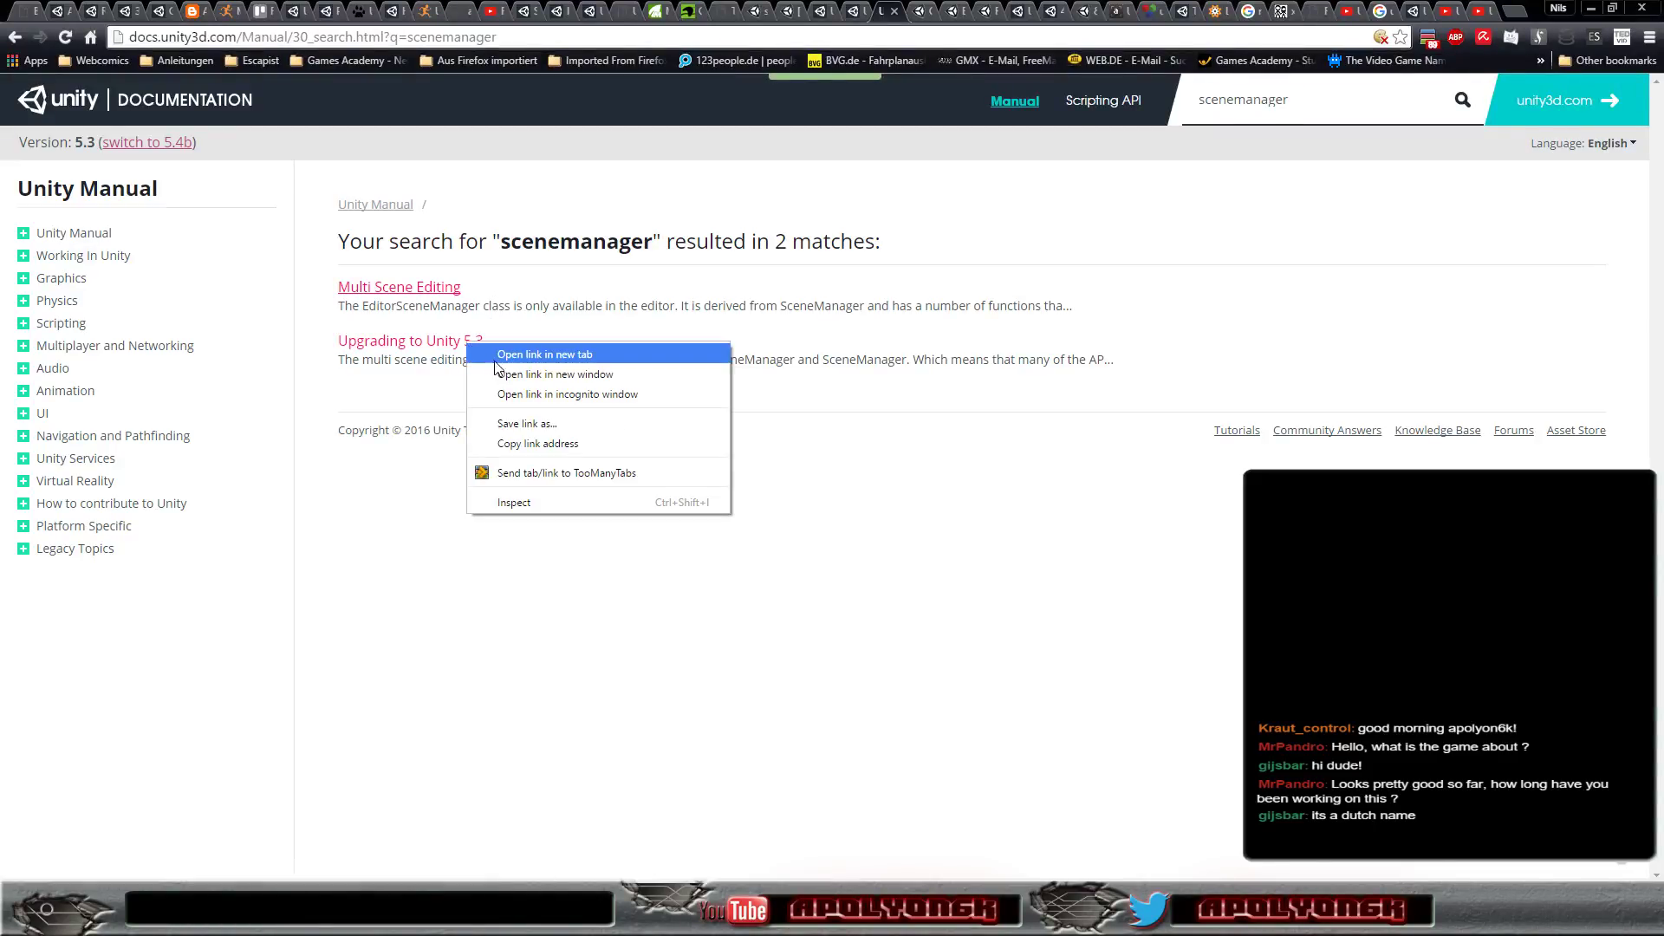
{"action": "left_click", "coordinate": [485, 356]}
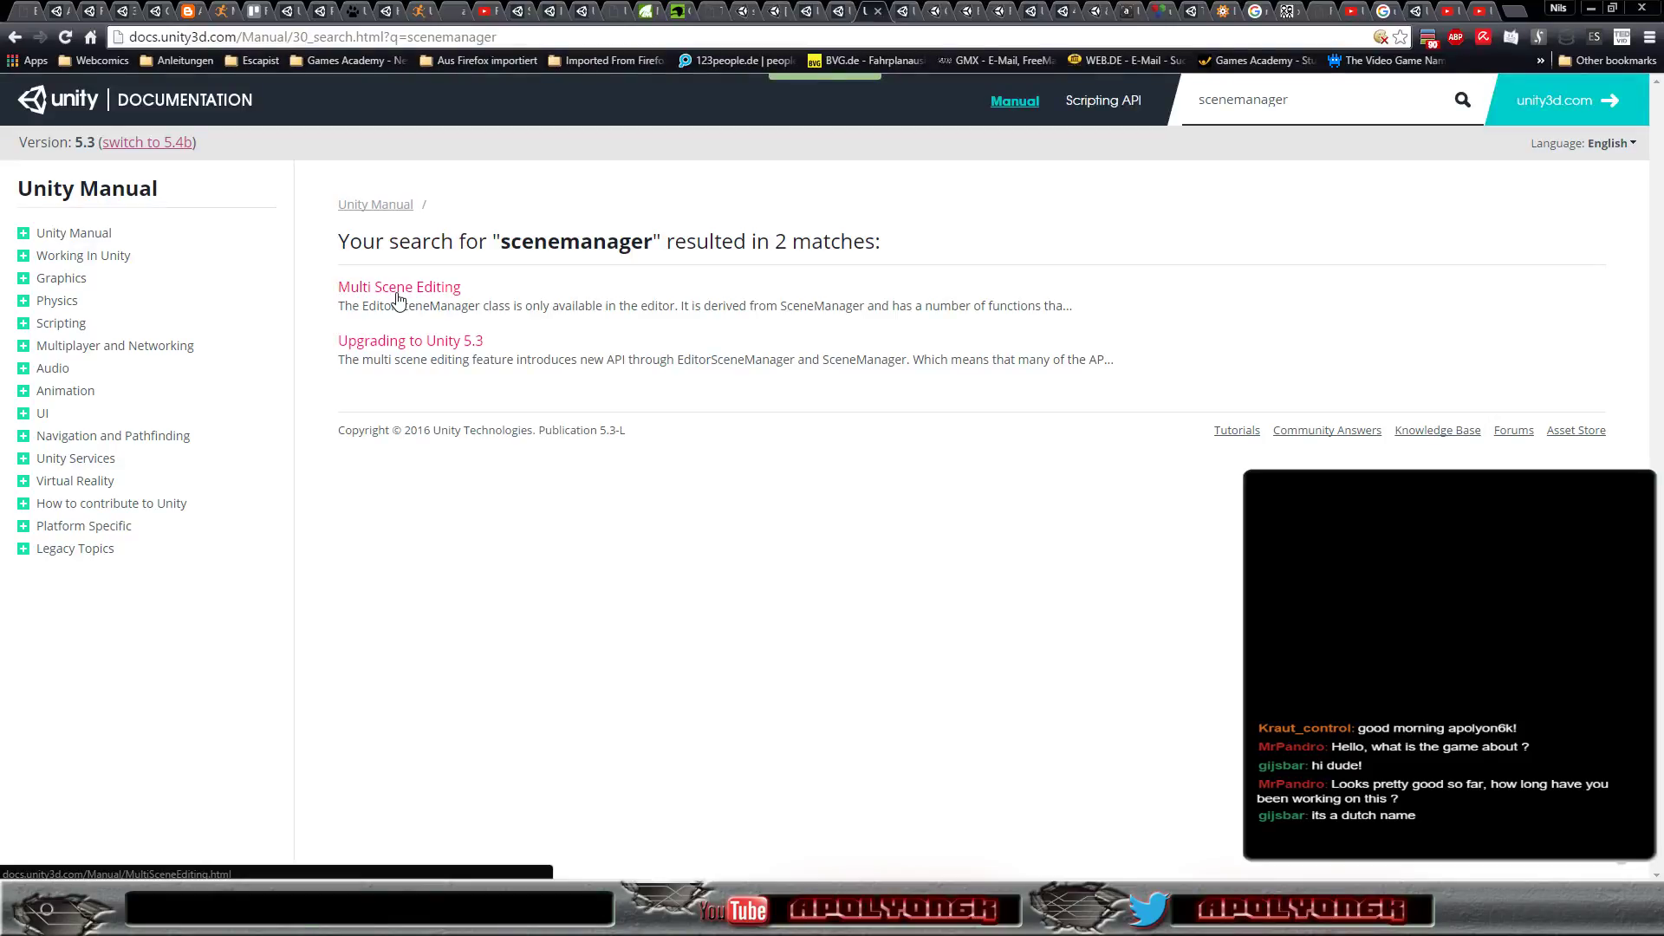
{"action": "left_click", "coordinate": [398, 299]}
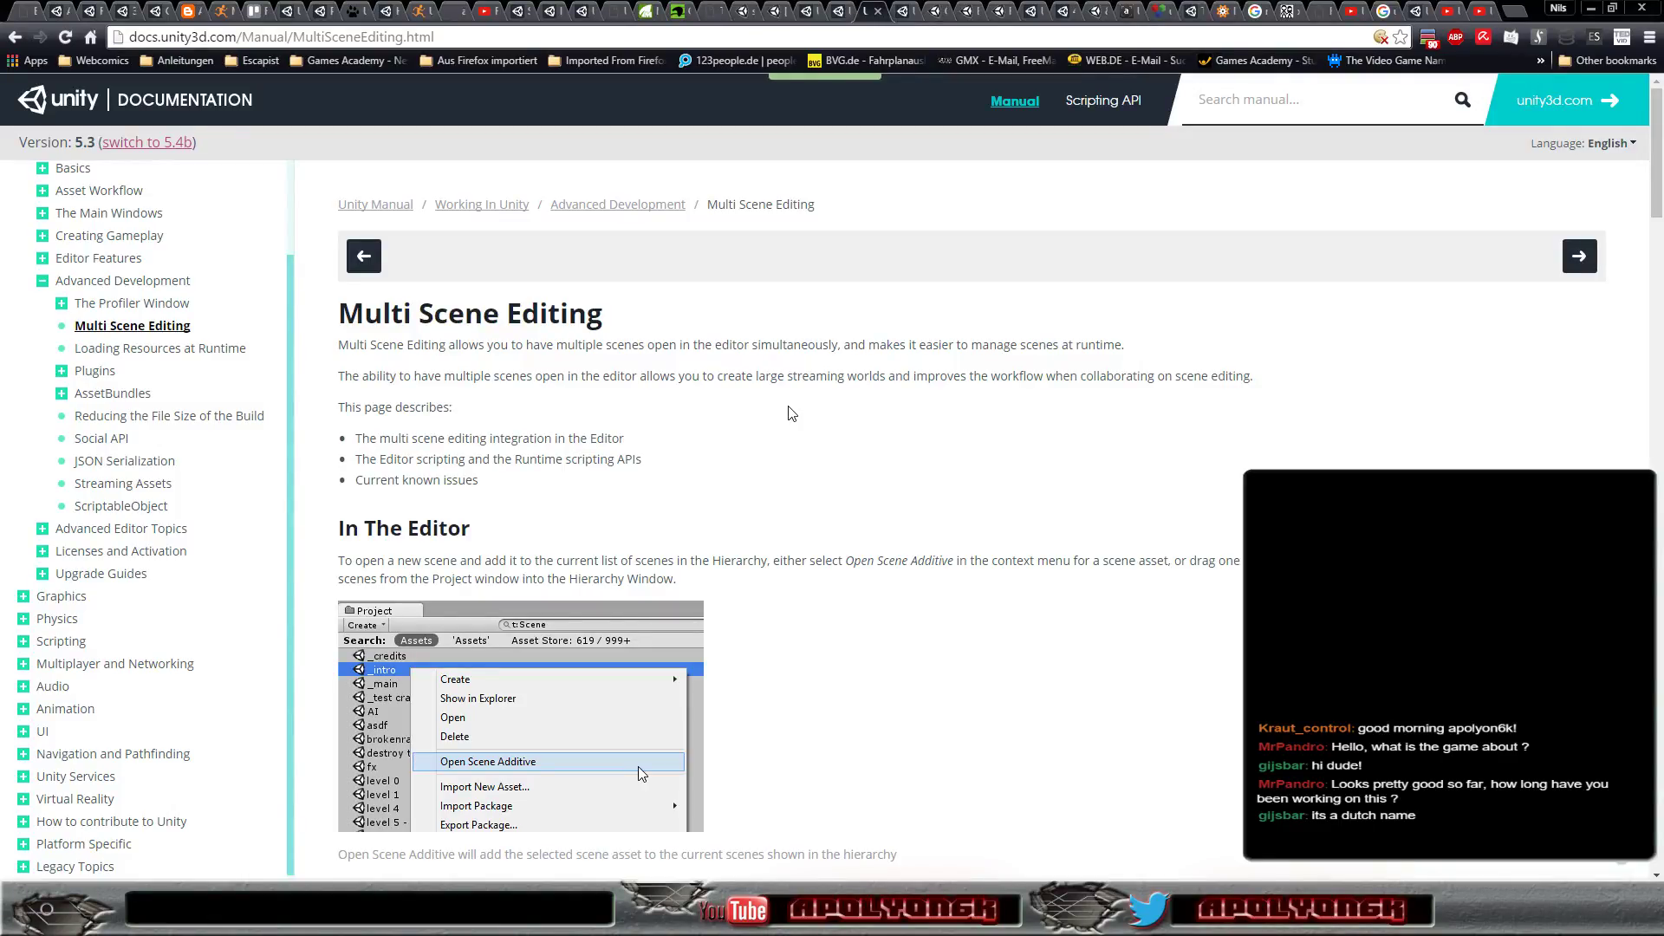
Read down through the Multi Scene Editing manual page
{"action": "scroll", "coordinate": [792, 414], "scroll_direction": "down", "scroll_amount": 6}
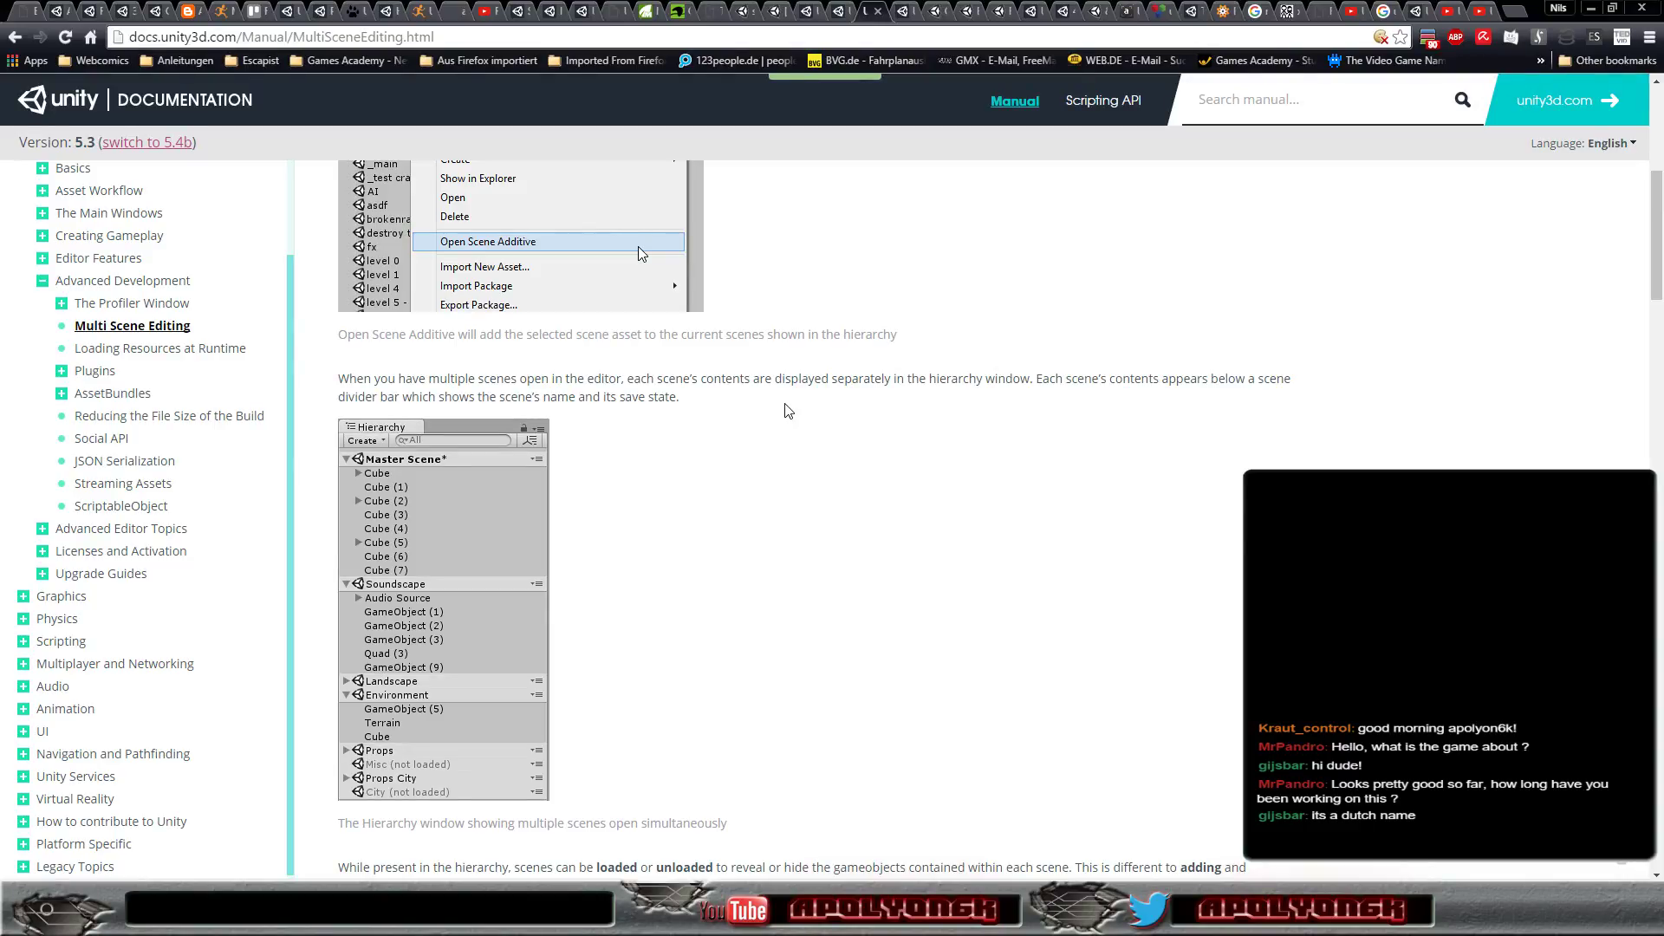
{"action": "scroll", "coordinate": [796, 464], "scroll_direction": "down", "scroll_amount": 3}
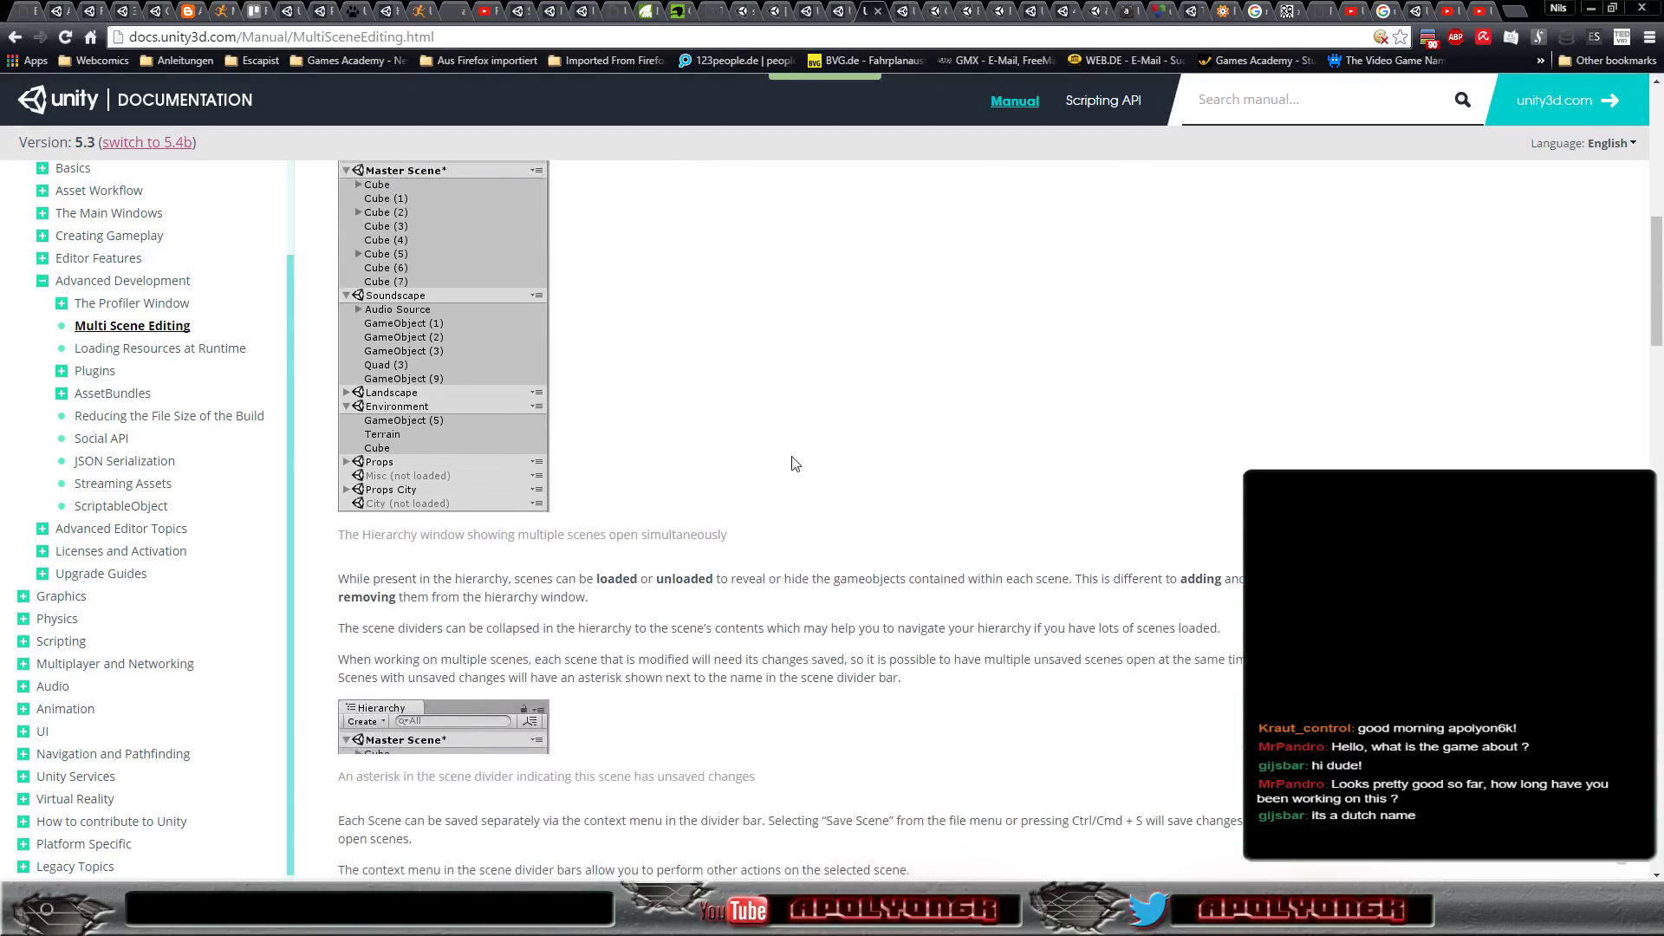
{"action": "scroll", "coordinate": [795, 464], "scroll_direction": "down", "scroll_amount": 3}
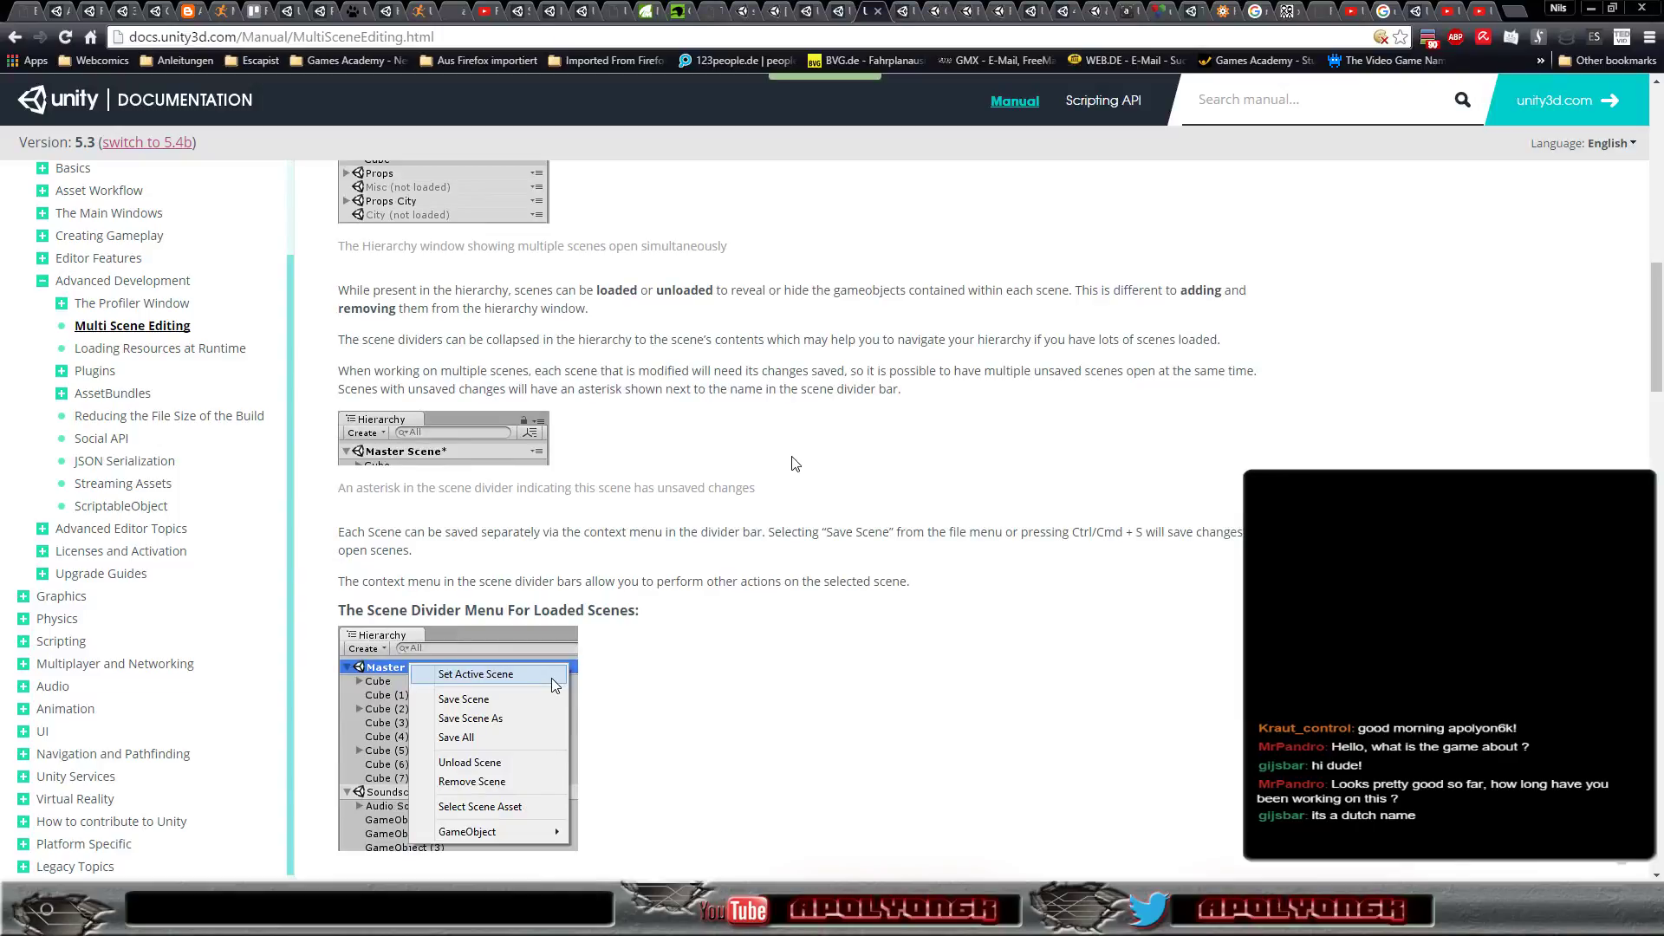
{"action": "scroll", "coordinate": [796, 464], "scroll_direction": "down", "scroll_amount": 3}
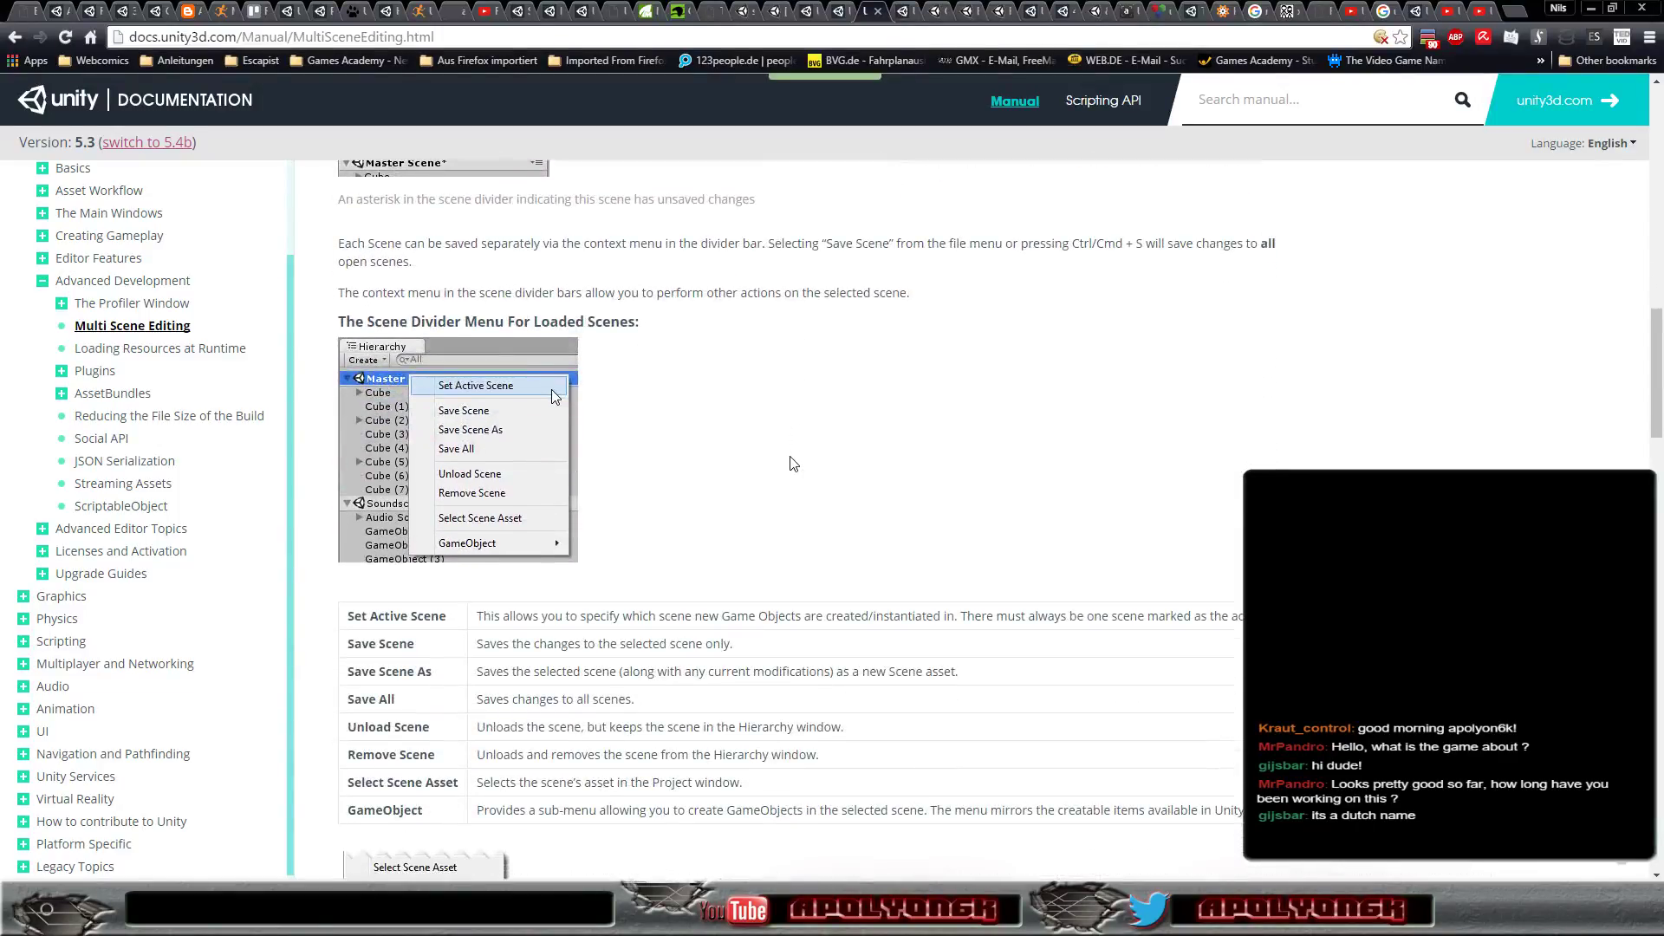
{"action": "scroll", "coordinate": [794, 463], "scroll_direction": "down", "scroll_amount": 3}
{"action": "scroll", "coordinate": [794, 463], "scroll_direction": "down", "scroll_amount": 3}
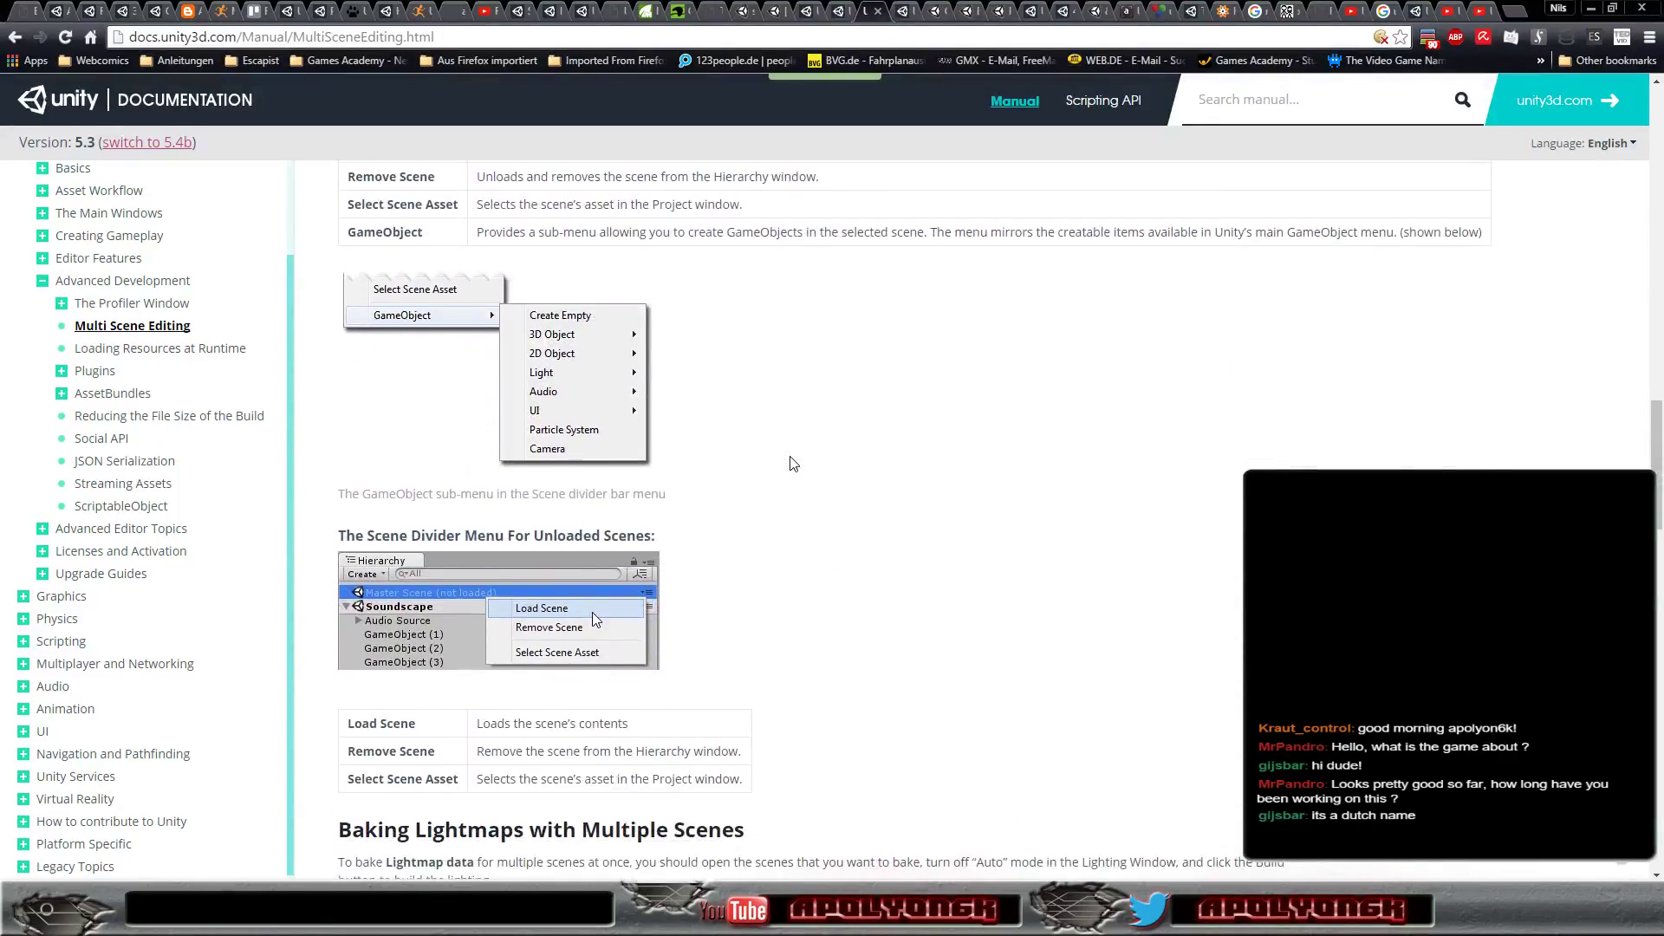
{"action": "scroll", "coordinate": [794, 463], "scroll_direction": "down", "scroll_amount": 3}
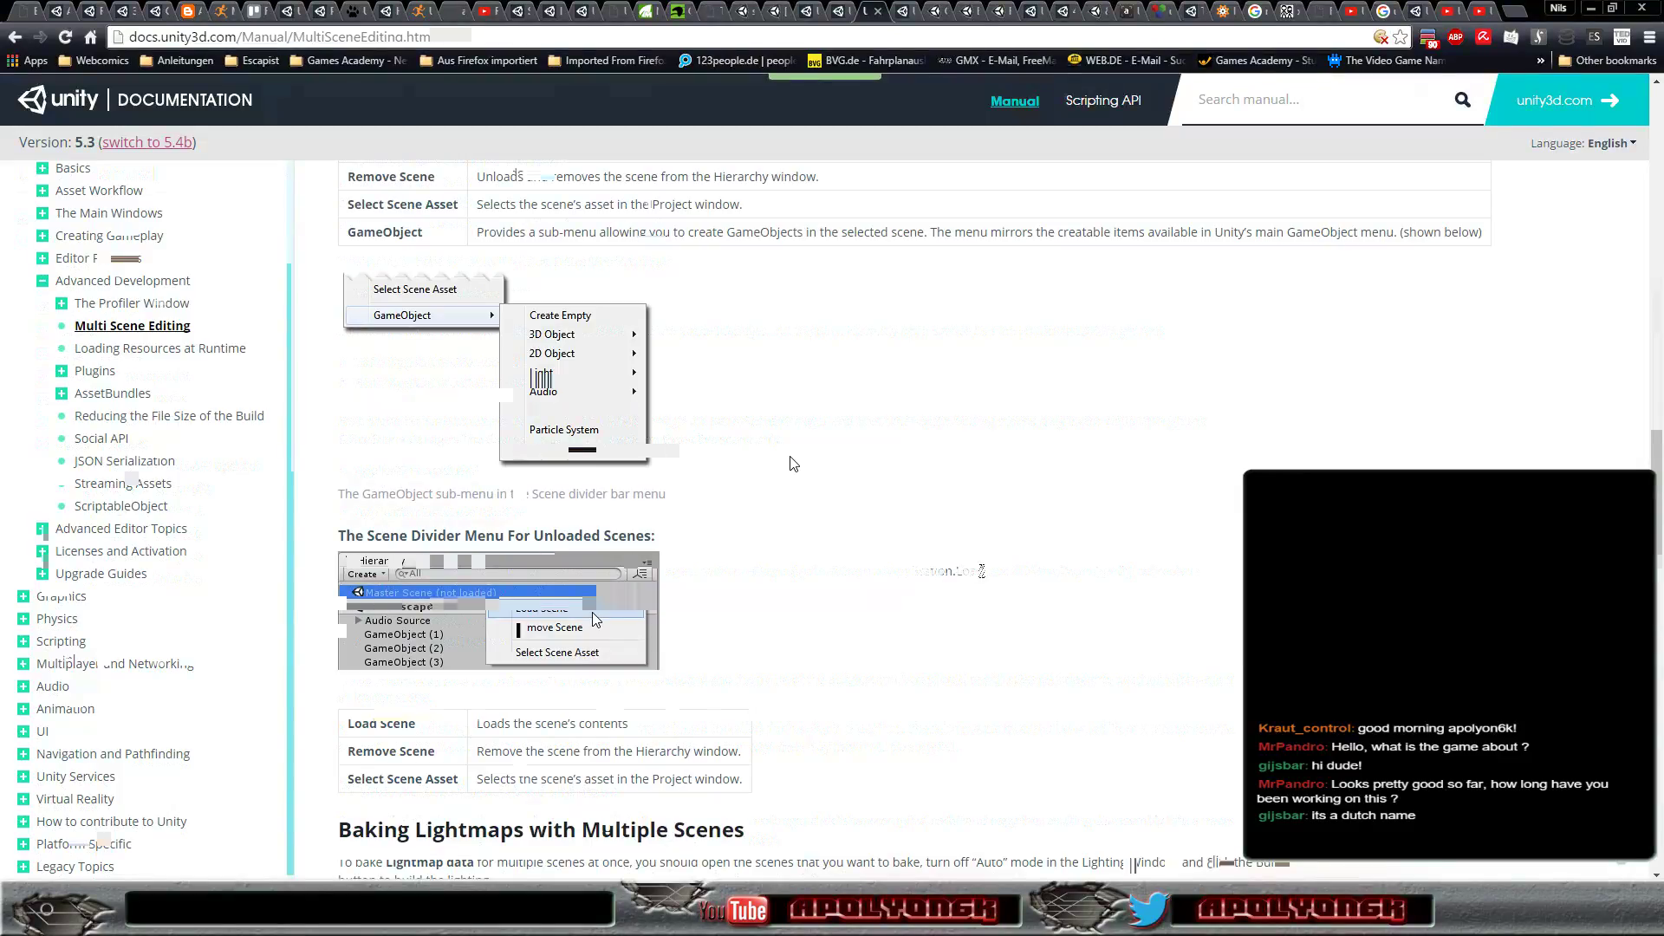
Go back to the Upgrading to Unity 5.3 guide and scroll to its deprecated LoadLevel API notes
{"action": "key", "text": "alt+Left"}
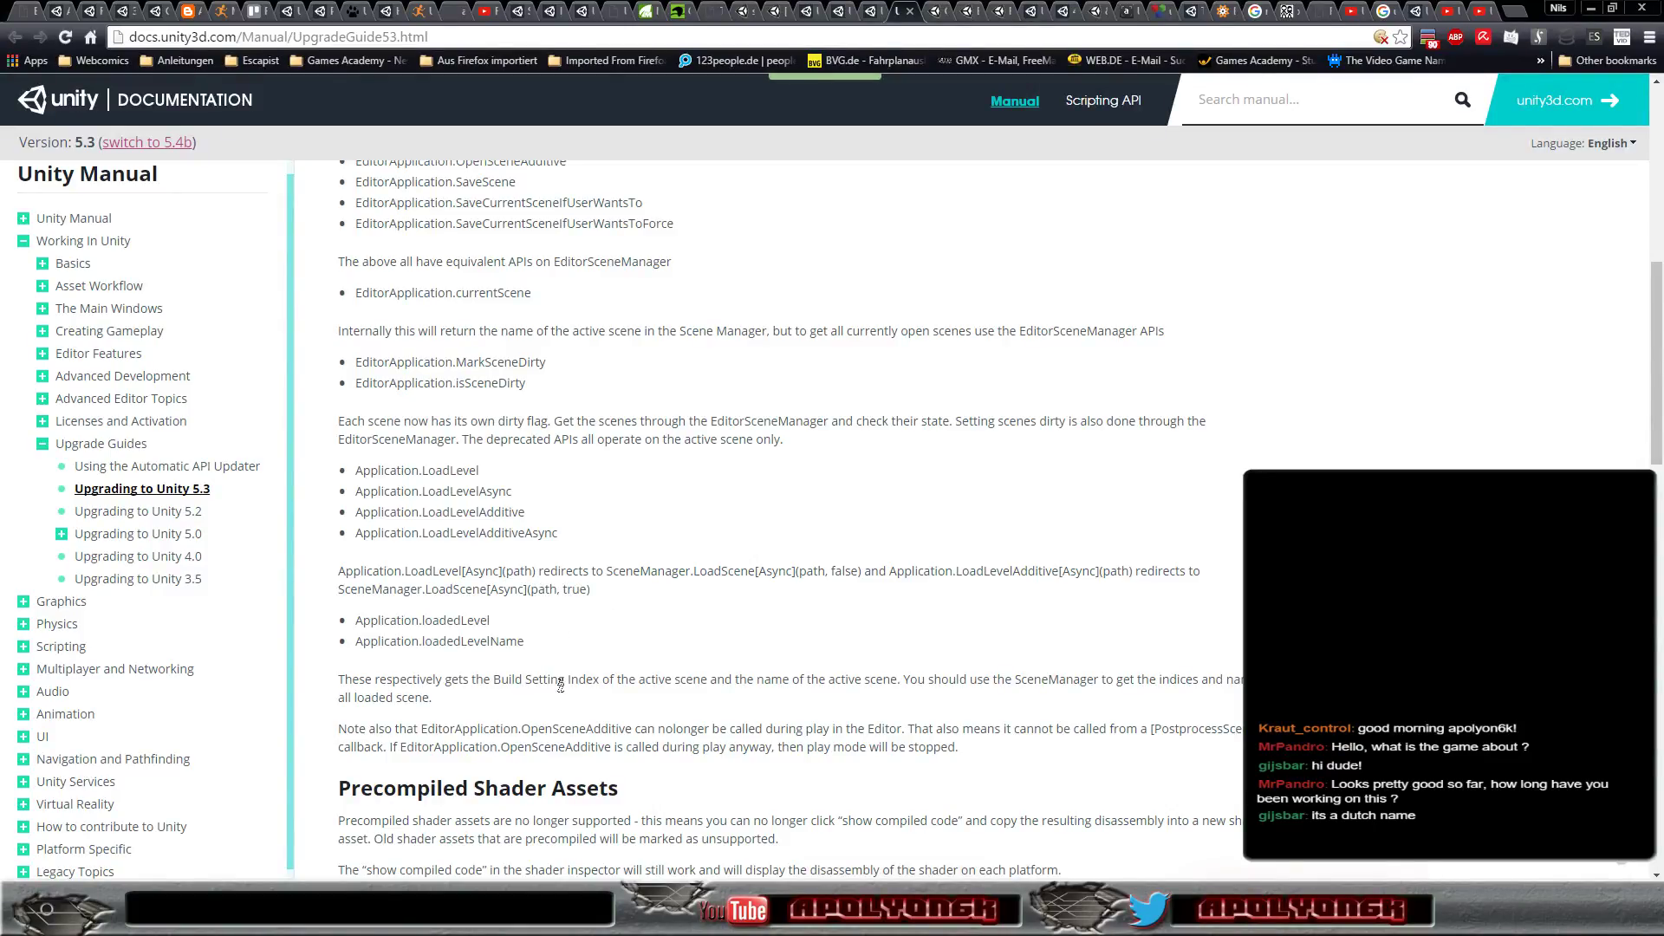
{"action": "scroll", "coordinate": [709, 672], "scroll_direction": "up", "scroll_amount": 10}
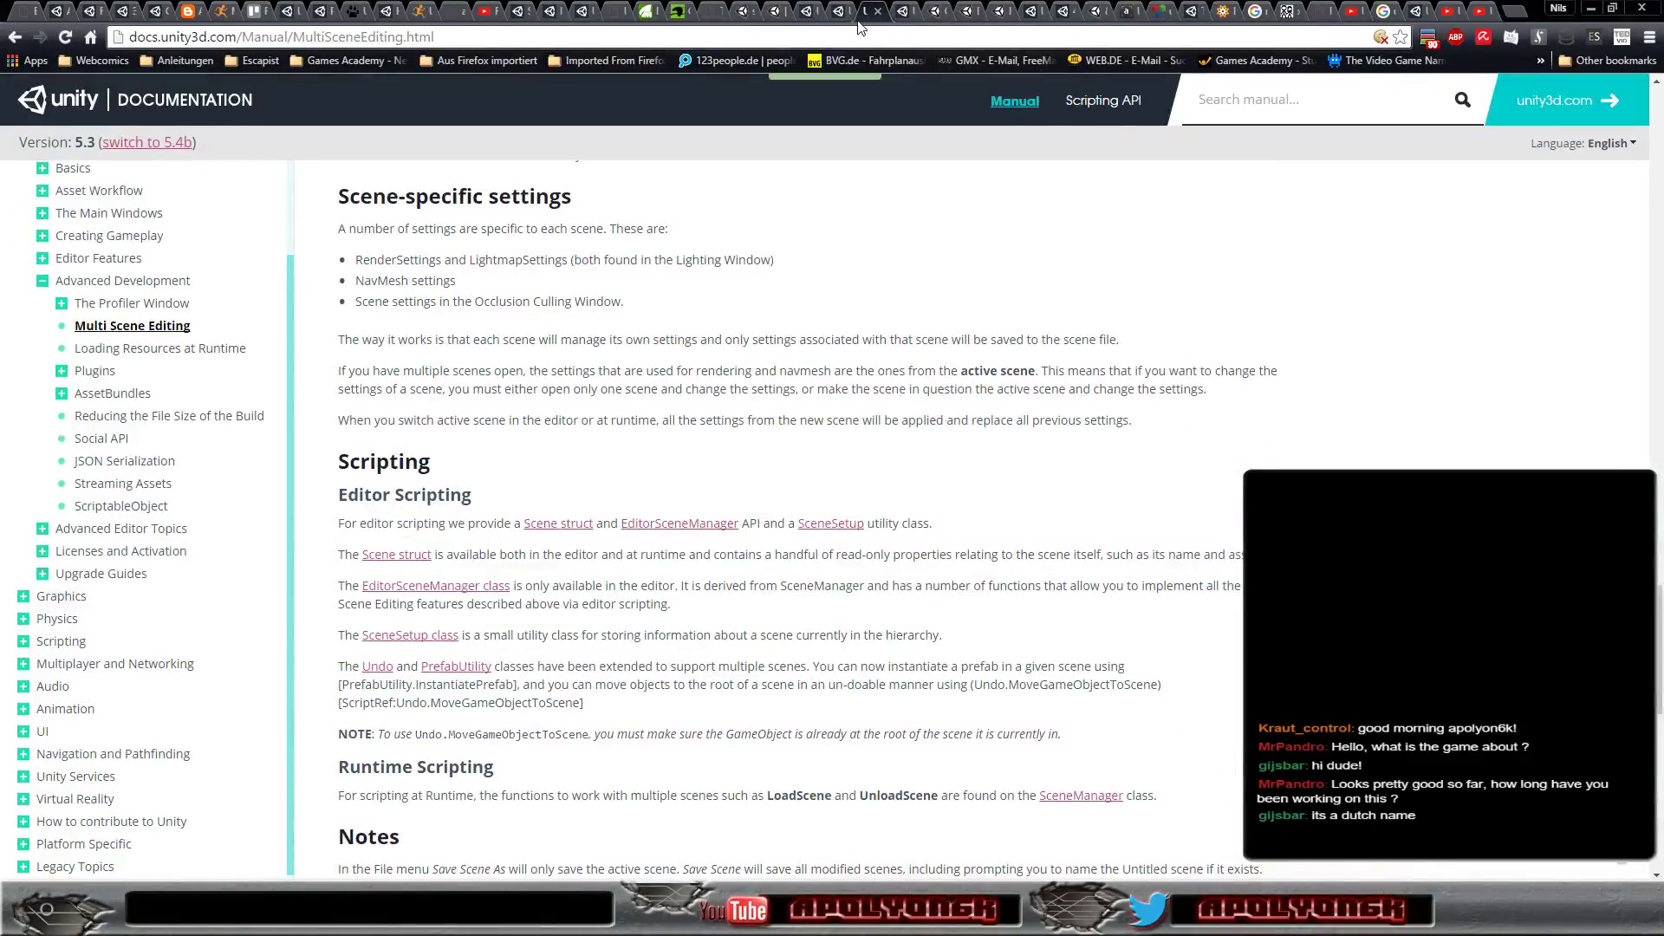
{"action": "key", "text": "alt+Left"}
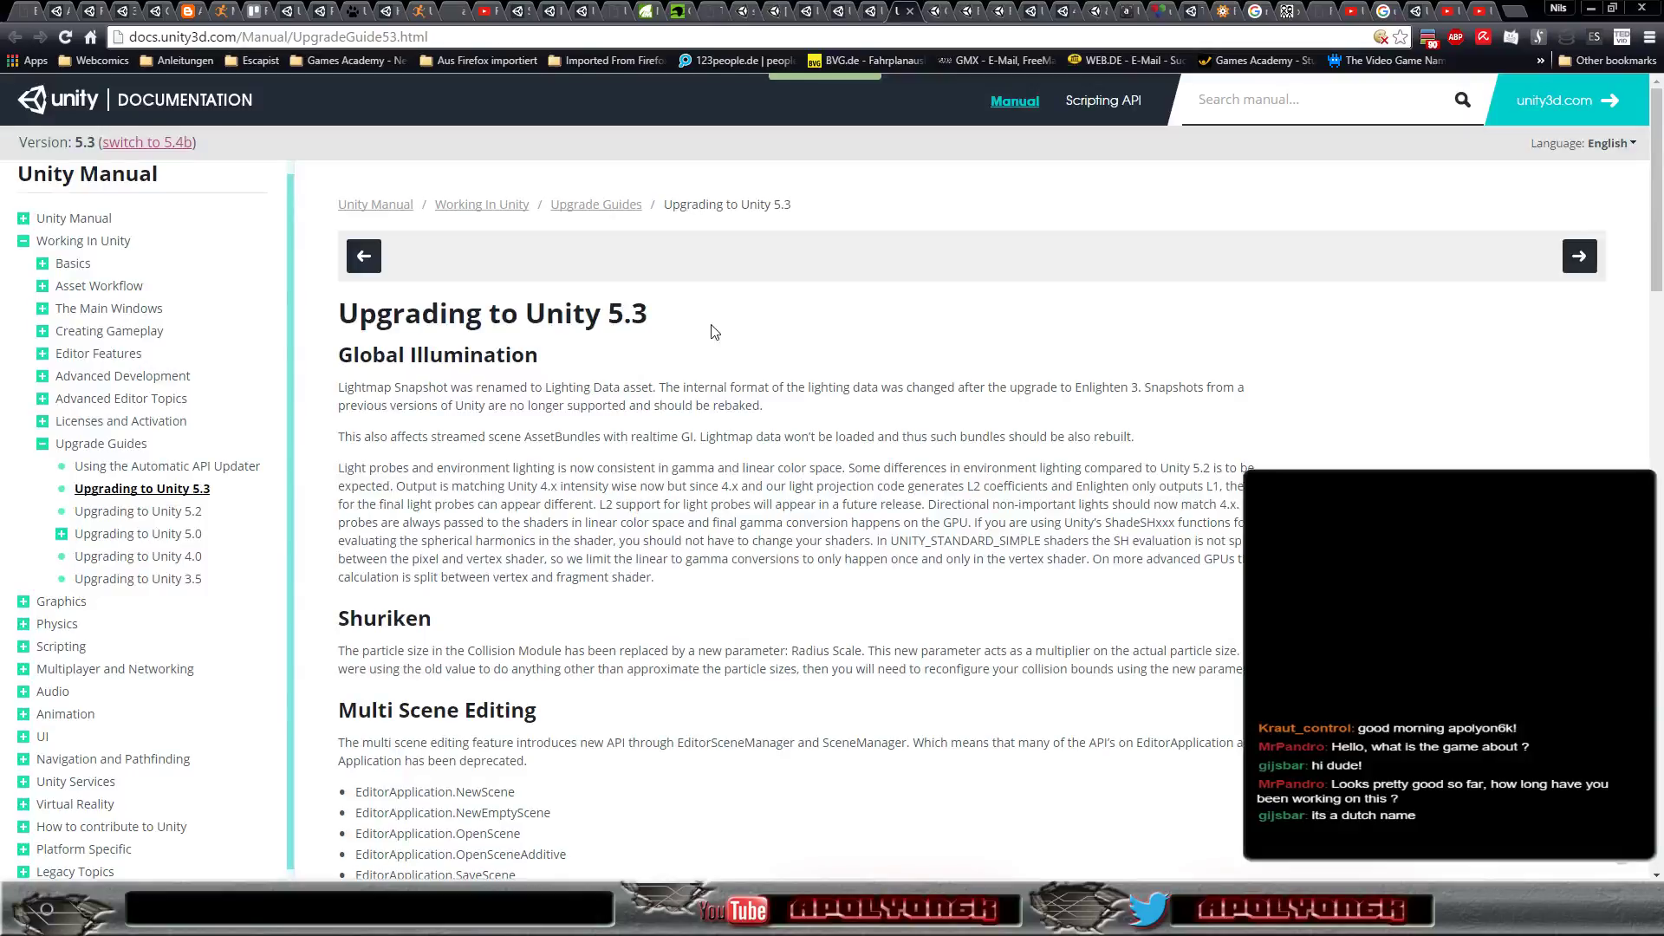
{"action": "scroll", "coordinate": [713, 332], "scroll_direction": "down", "scroll_amount": 3}
{"action": "scroll", "coordinate": [713, 332], "scroll_direction": "down", "scroll_amount": 3}
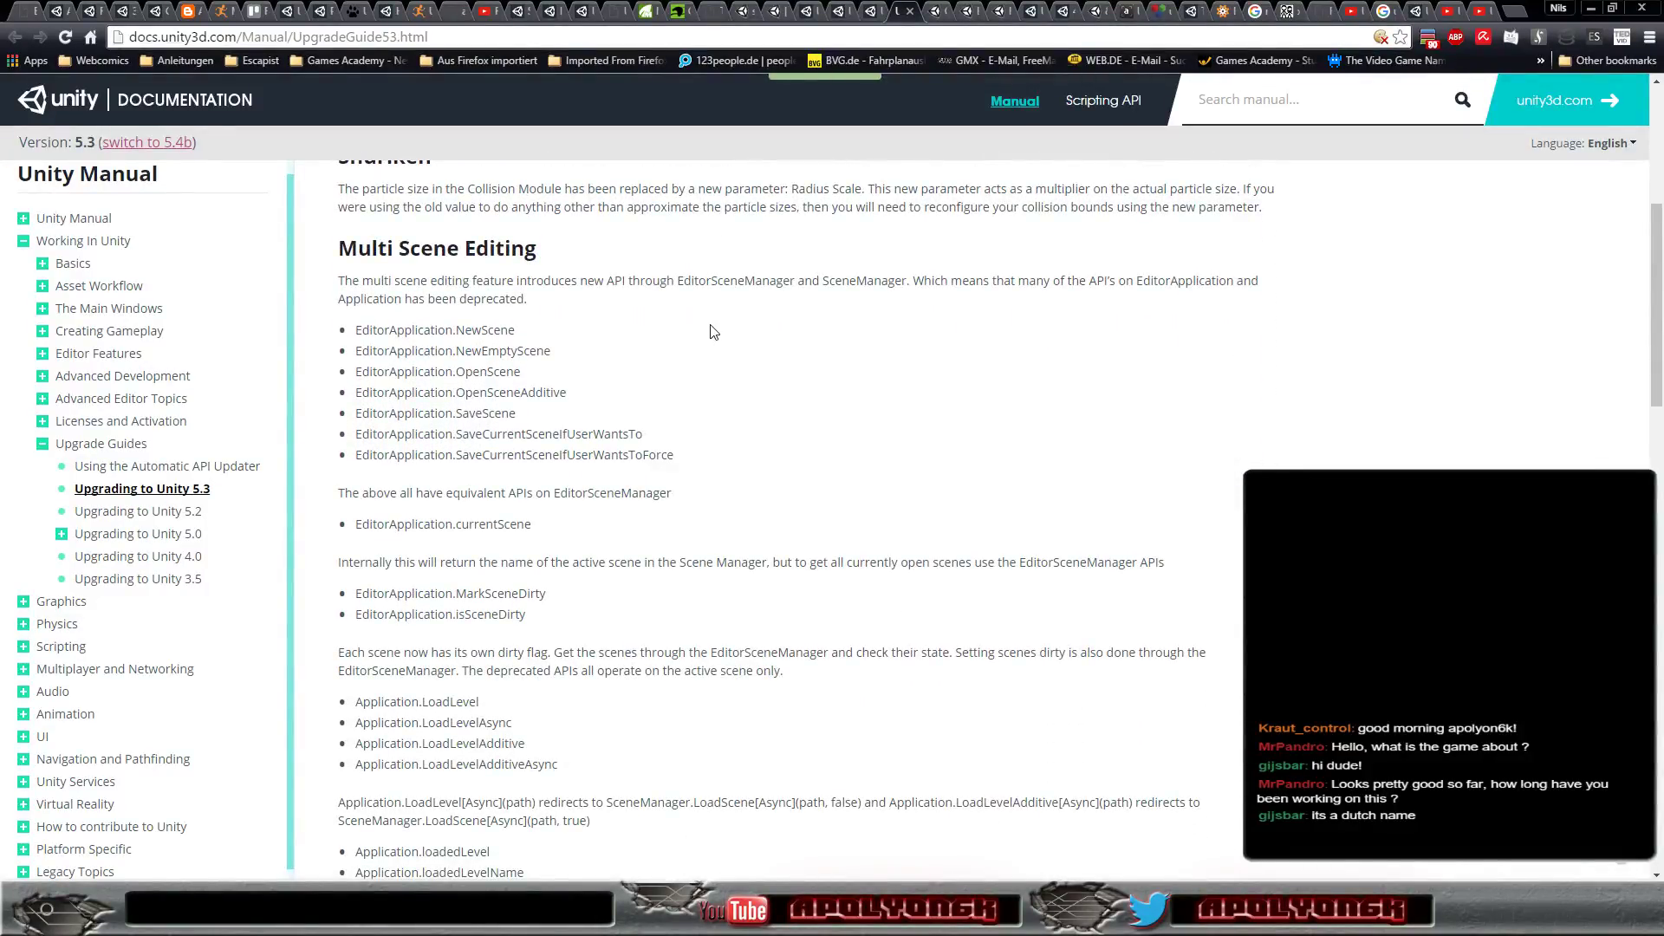
{"action": "scroll", "coordinate": [712, 332], "scroll_direction": "down", "scroll_amount": 2}
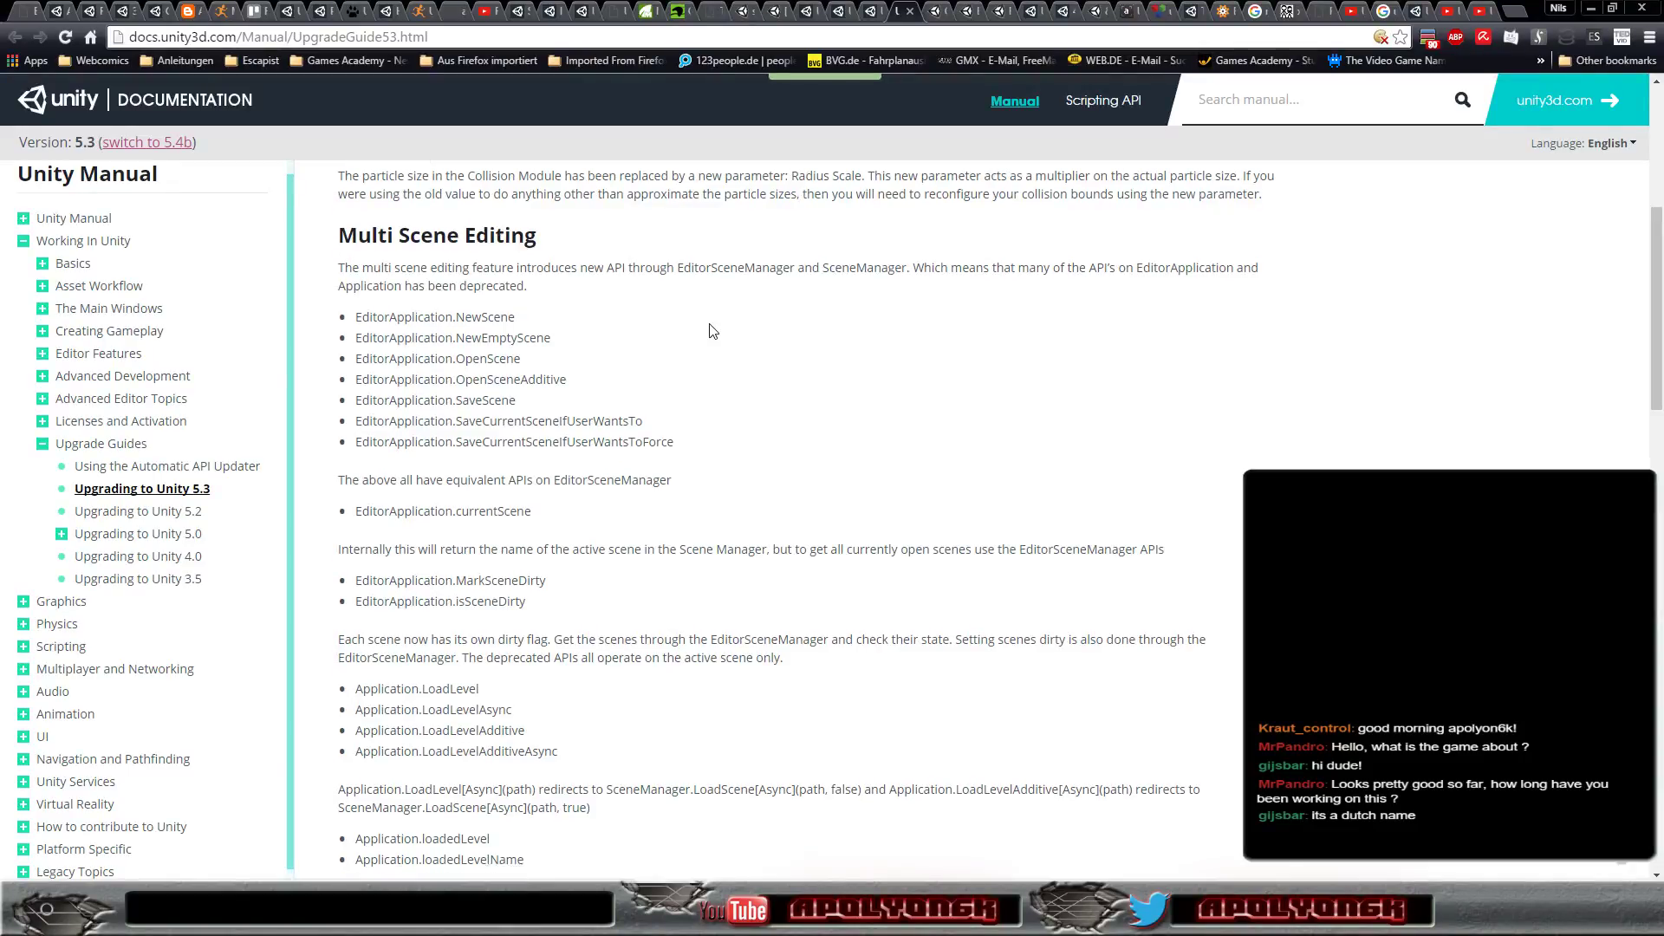
{"action": "scroll", "coordinate": [718, 336], "scroll_direction": "down", "scroll_amount": 1}
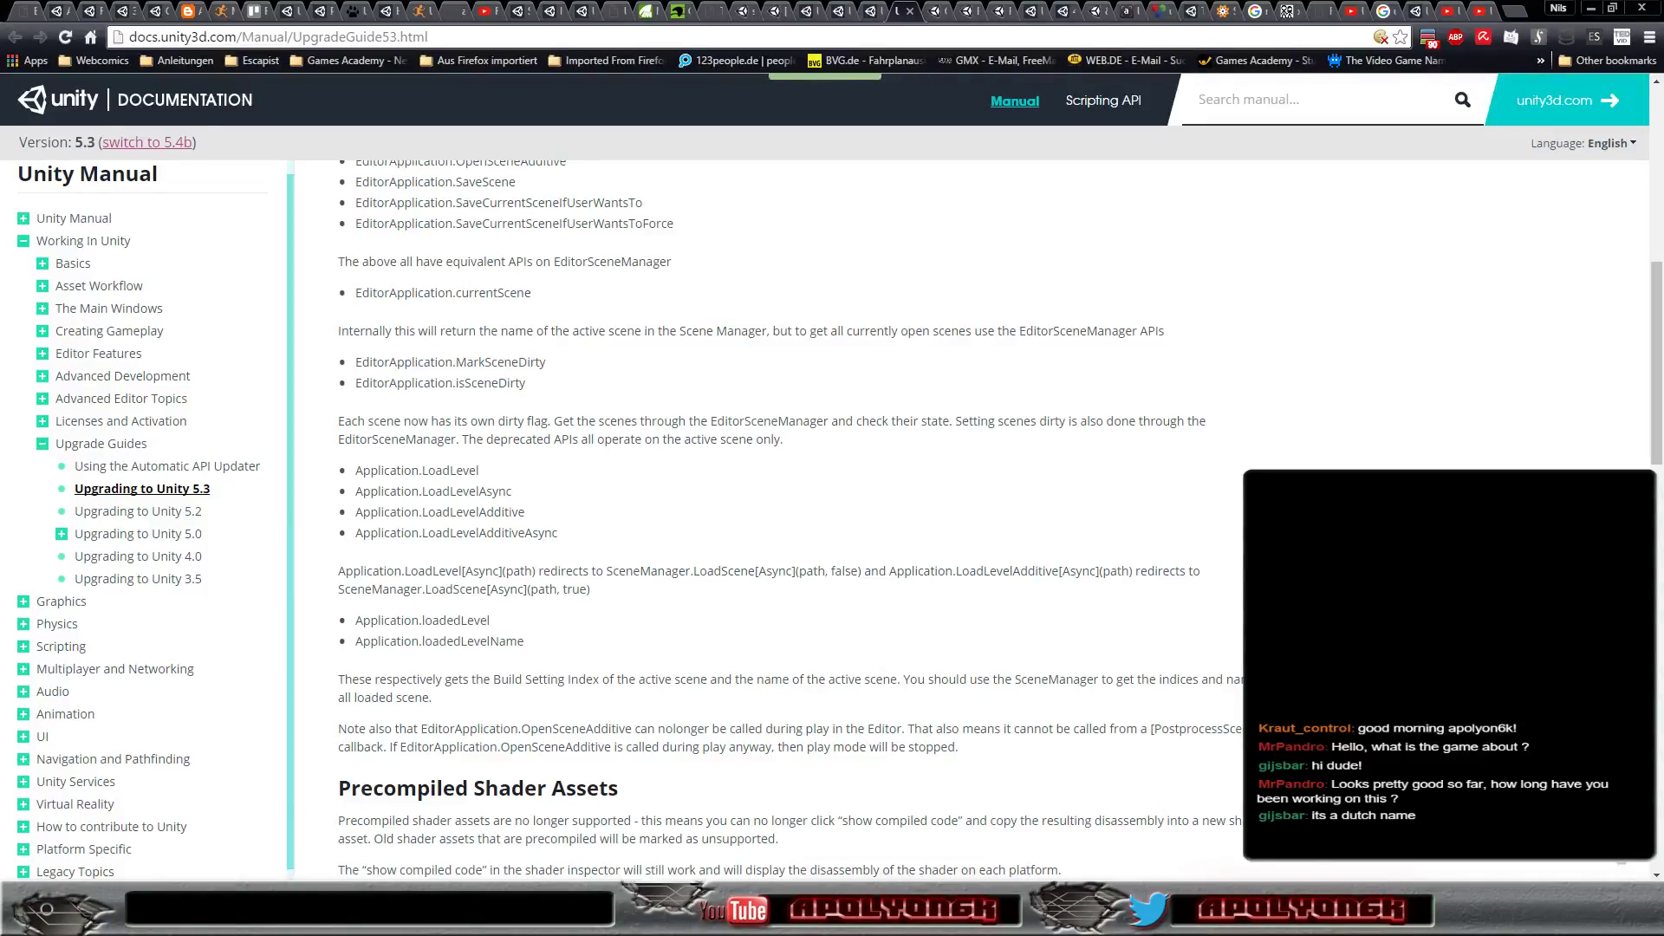
{"action": "key", "text": "alt+Tab"}
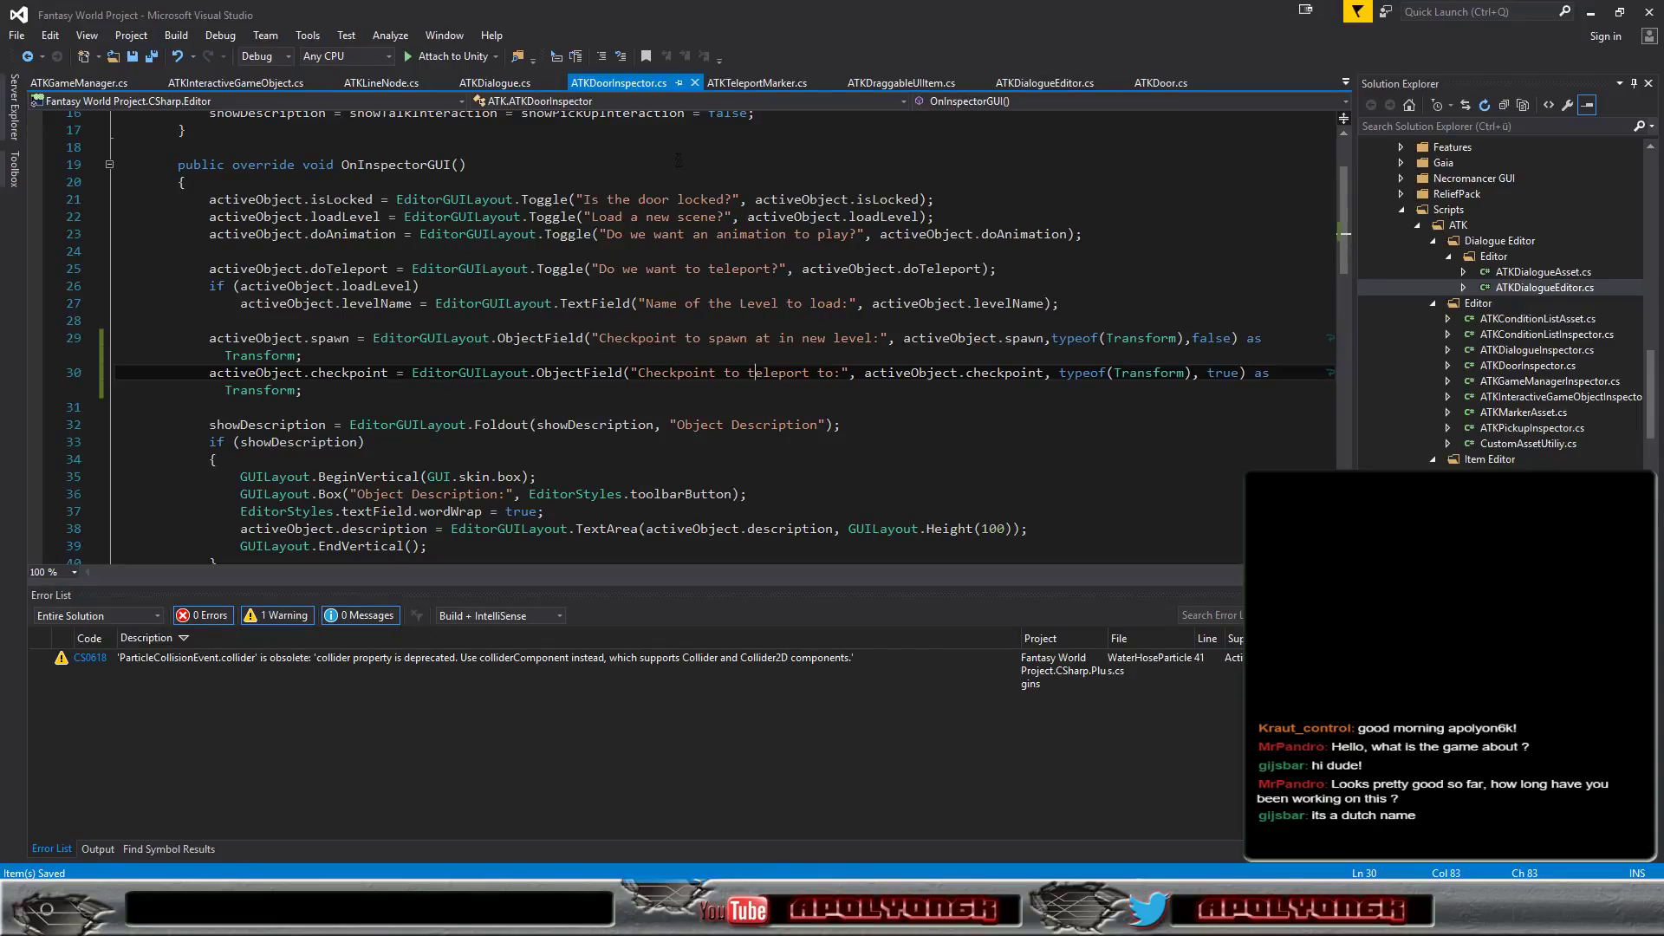
Open ATKGameManager.cs and locate its field declarations near 'Transform player;'
{"action": "left_click", "coordinate": [78, 82]}
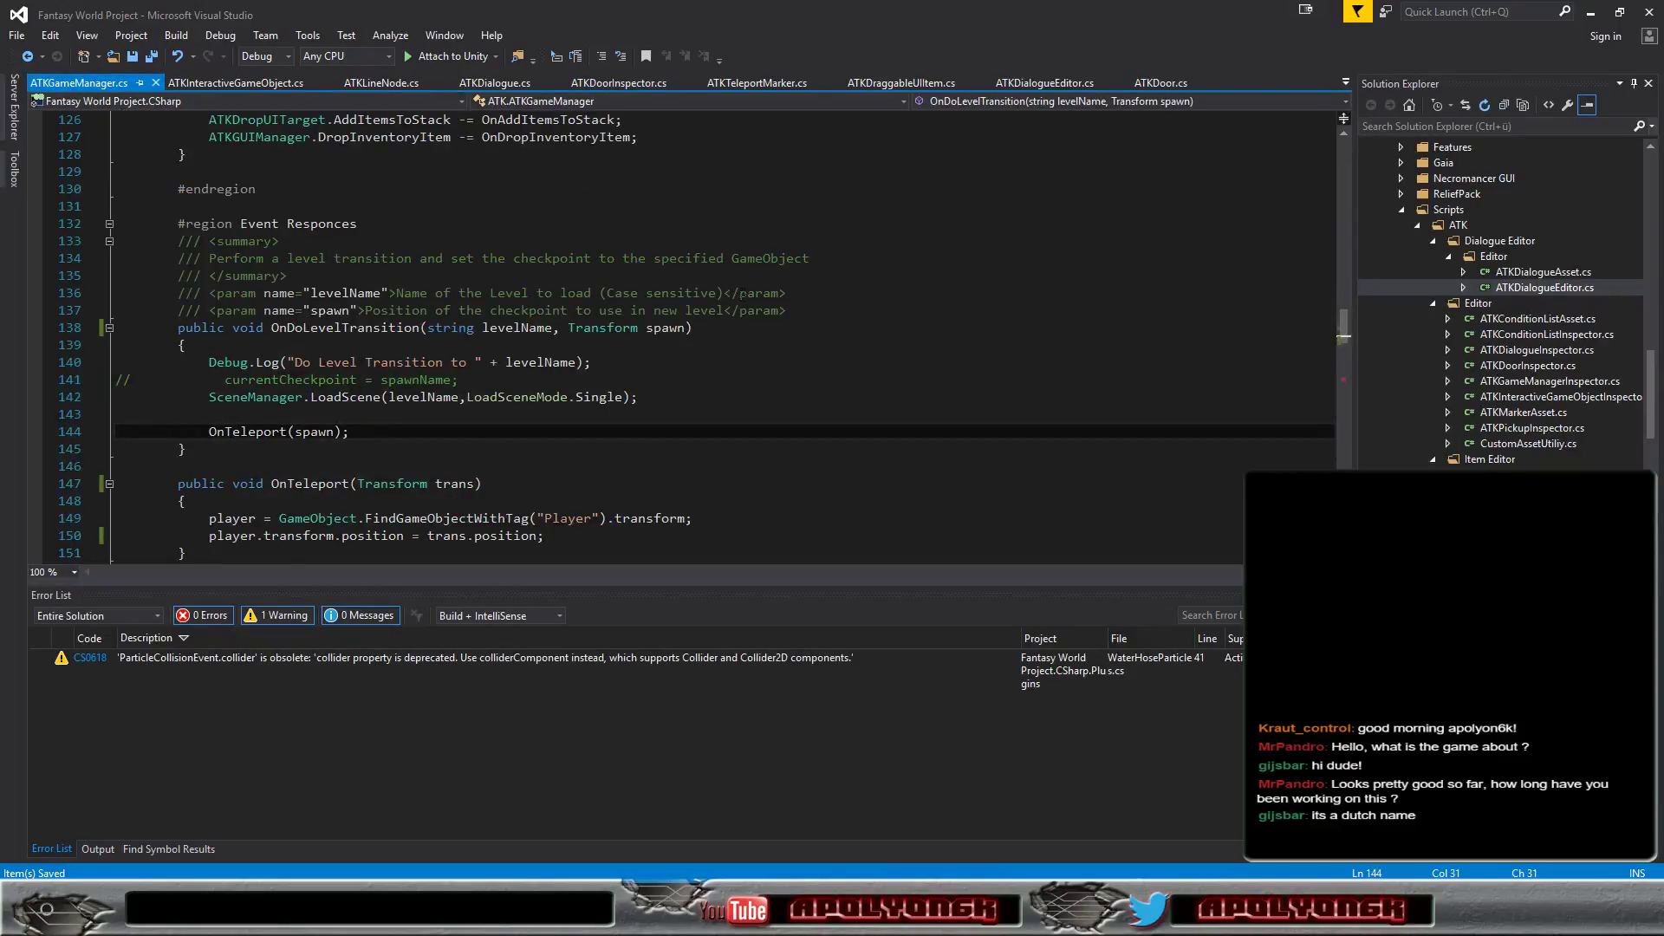
{"action": "scroll", "coordinate": [742, 351], "scroll_direction": "up", "scroll_amount": 3}
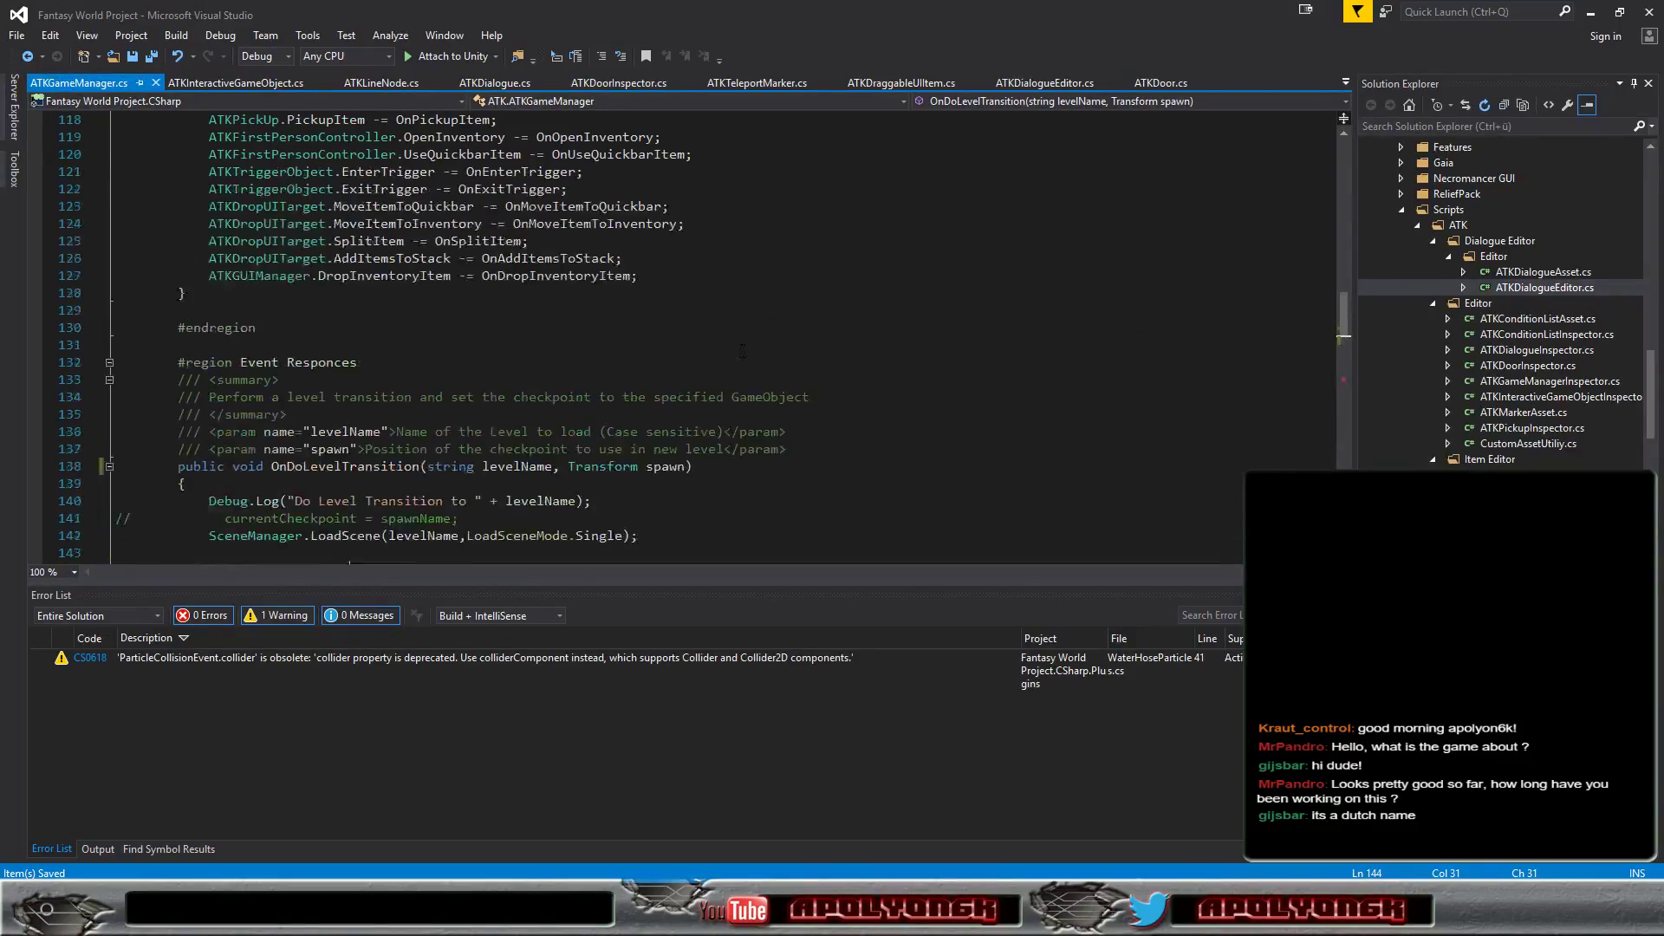
{"action": "scroll", "coordinate": [742, 350], "scroll_direction": "up", "scroll_amount": 4}
{"action": "scroll", "coordinate": [742, 350], "scroll_direction": "up", "scroll_amount": 4}
{"action": "scroll", "coordinate": [742, 350], "scroll_direction": "up", "scroll_amount": 4}
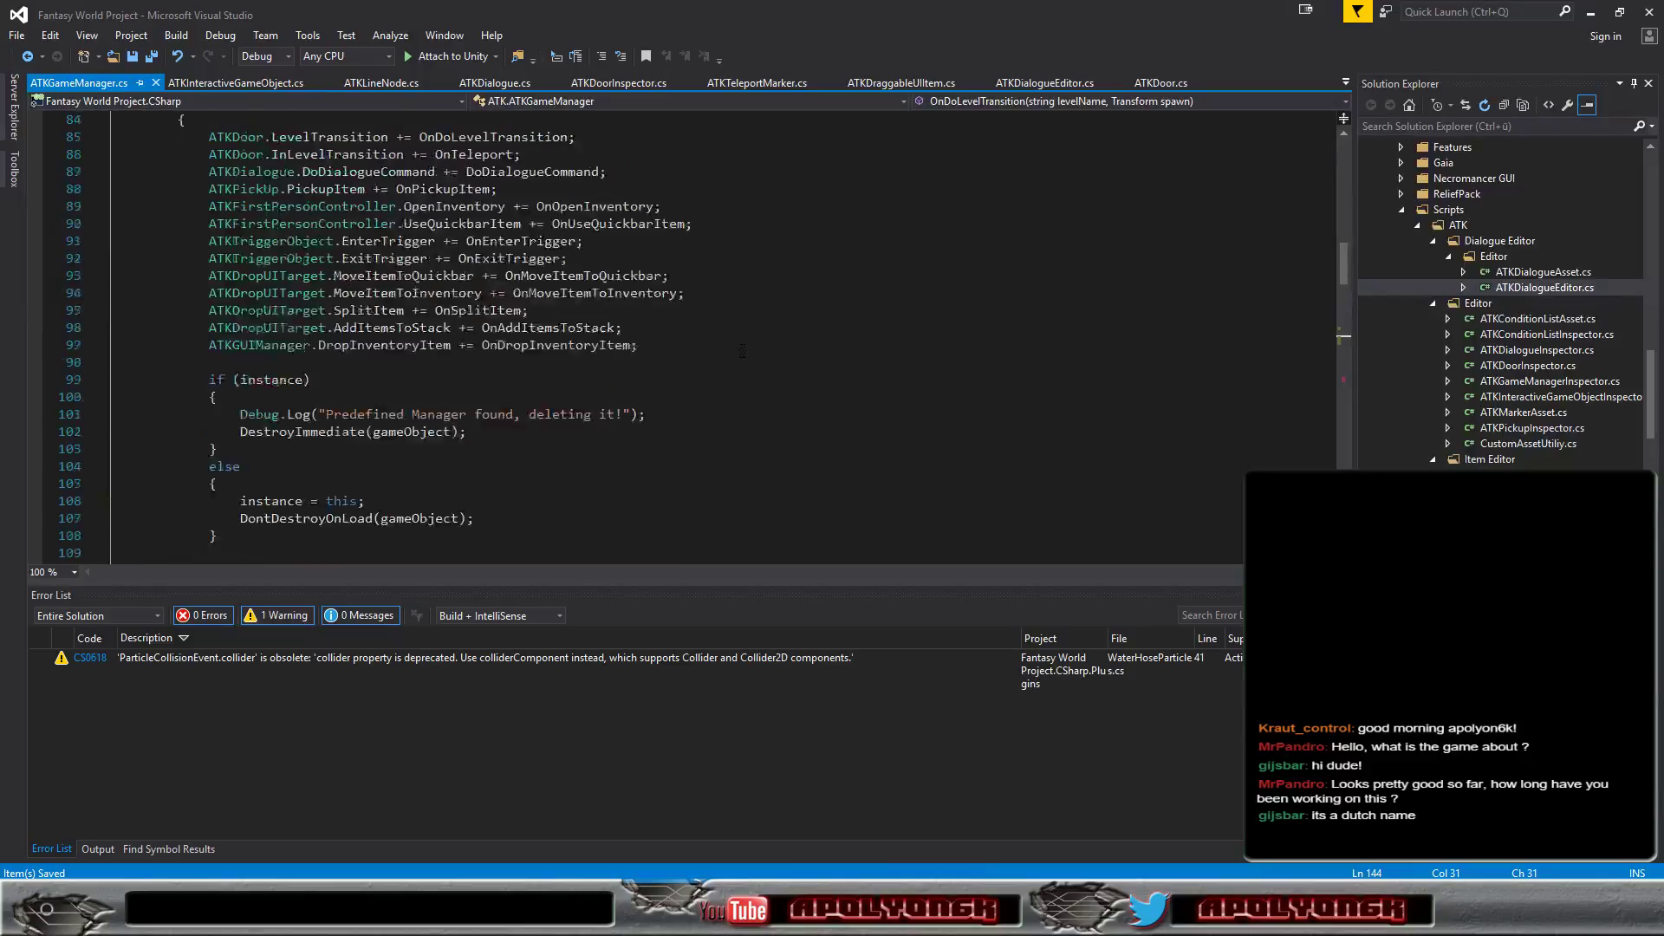
{"action": "scroll", "coordinate": [742, 350], "scroll_direction": "up", "scroll_amount": 5}
{"action": "scroll", "coordinate": [742, 350], "scroll_direction": "up", "scroll_amount": 4}
{"action": "scroll", "coordinate": [742, 350], "scroll_direction": "up", "scroll_amount": 5}
{"action": "scroll", "coordinate": [742, 351], "scroll_direction": "up", "scroll_amount": 3}
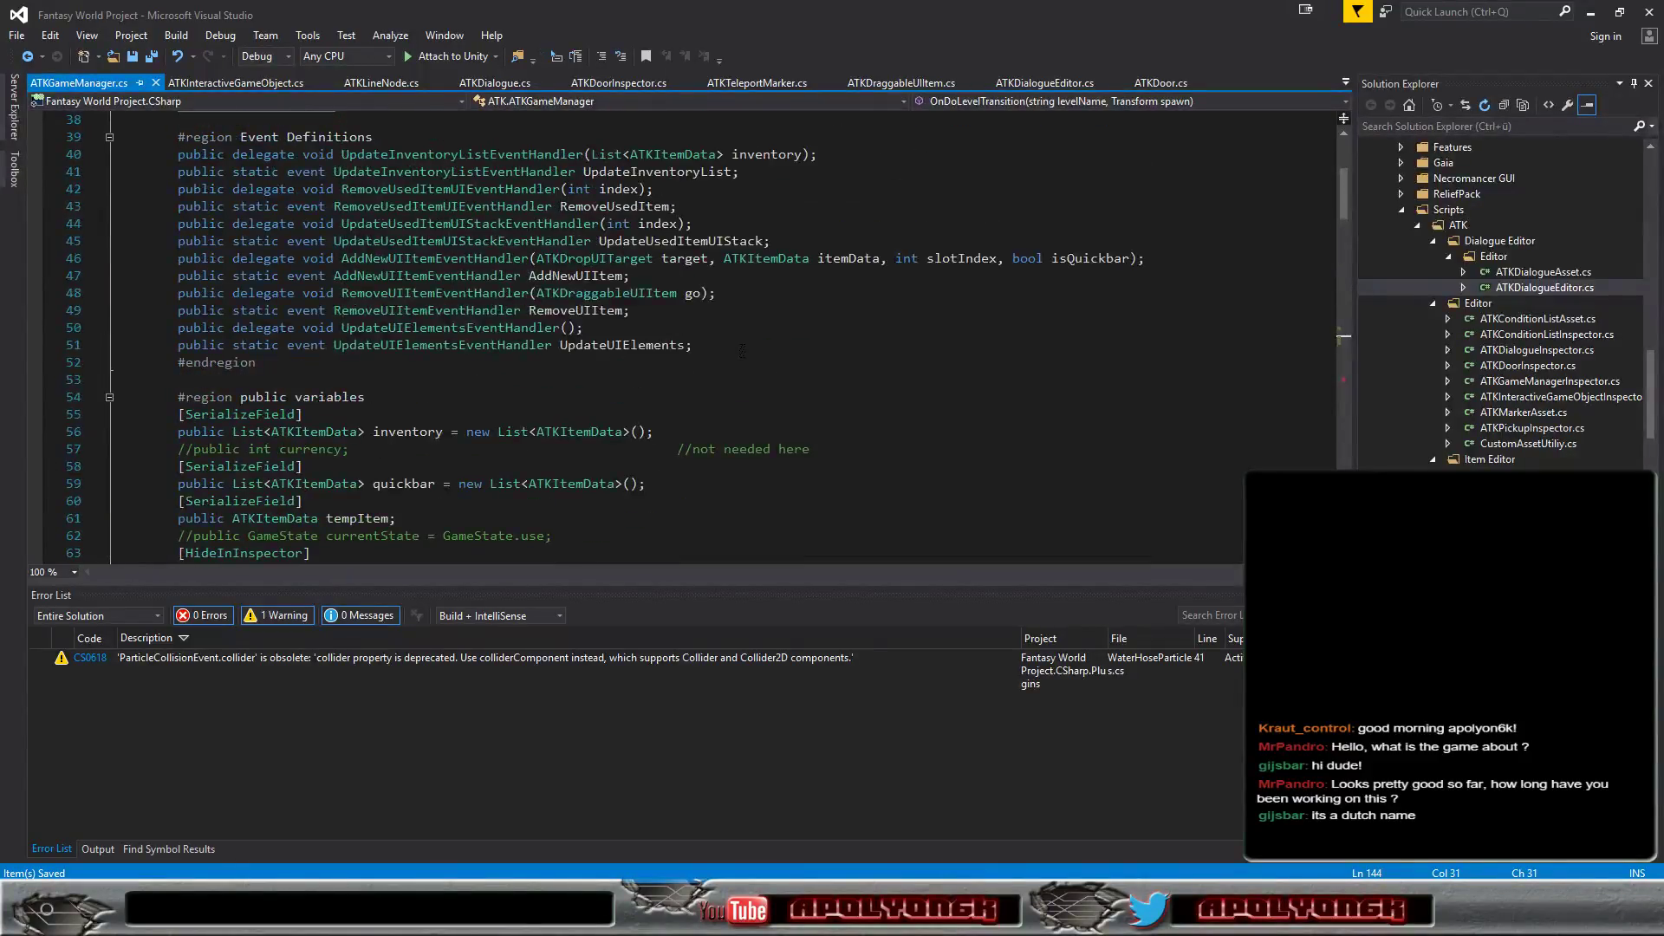
{"action": "scroll", "coordinate": [742, 350], "scroll_direction": "up", "scroll_amount": 2}
{"action": "scroll", "coordinate": [742, 350], "scroll_direction": "down", "scroll_amount": 1}
{"action": "scroll", "coordinate": [742, 350], "scroll_direction": "down", "scroll_amount": 4}
{"action": "scroll", "coordinate": [742, 350], "scroll_direction": "down", "scroll_amount": 3}
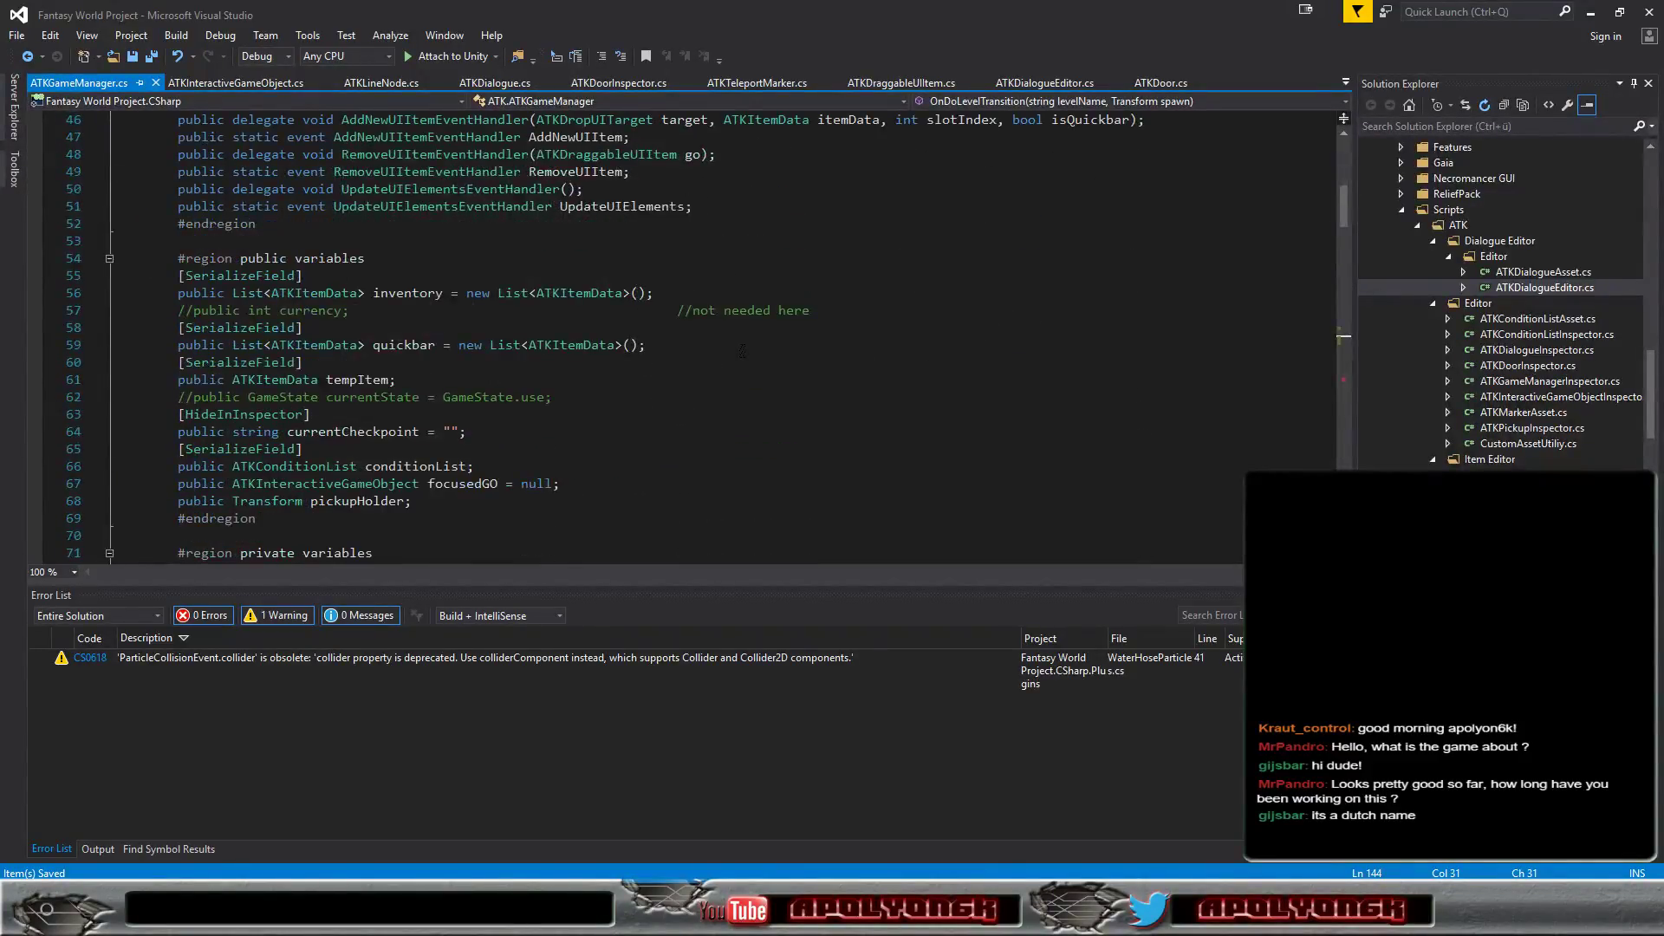
{"action": "scroll", "coordinate": [742, 350], "scroll_direction": "down", "scroll_amount": 3}
{"action": "scroll", "coordinate": [742, 350], "scroll_direction": "down", "scroll_amount": 3}
{"action": "scroll", "coordinate": [709, 342], "scroll_direction": "down", "scroll_amount": 1}
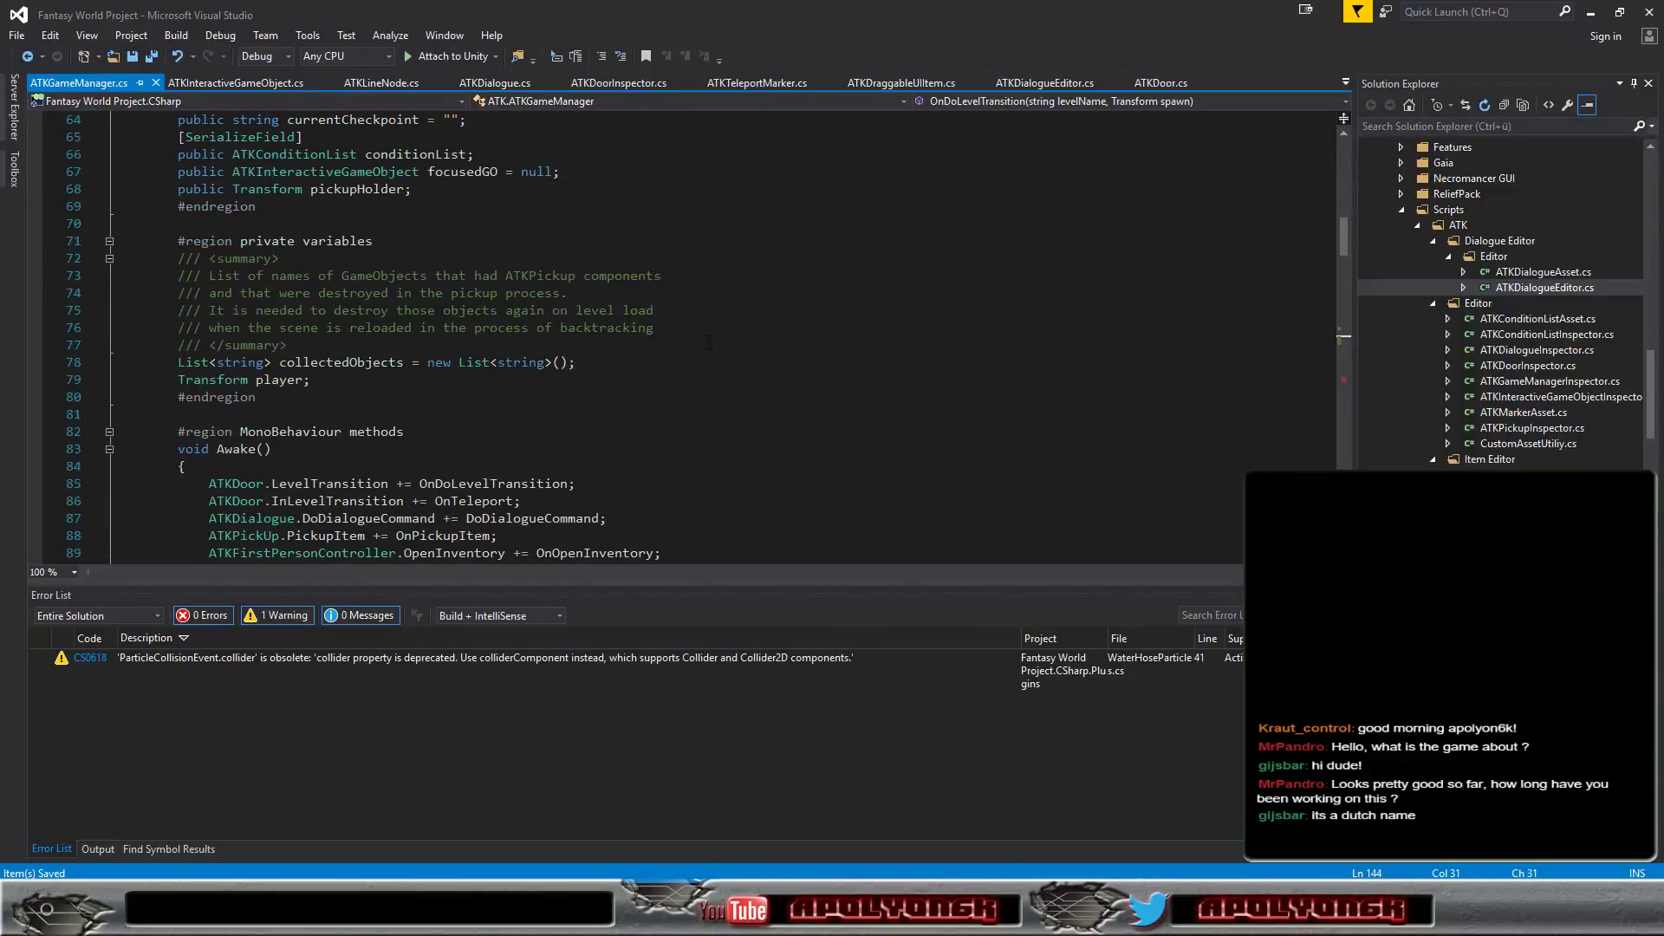
Add a new 'Transform checkPoint;' field line directly below 'Transform player;'
{"action": "left_click", "coordinate": [338, 387]}
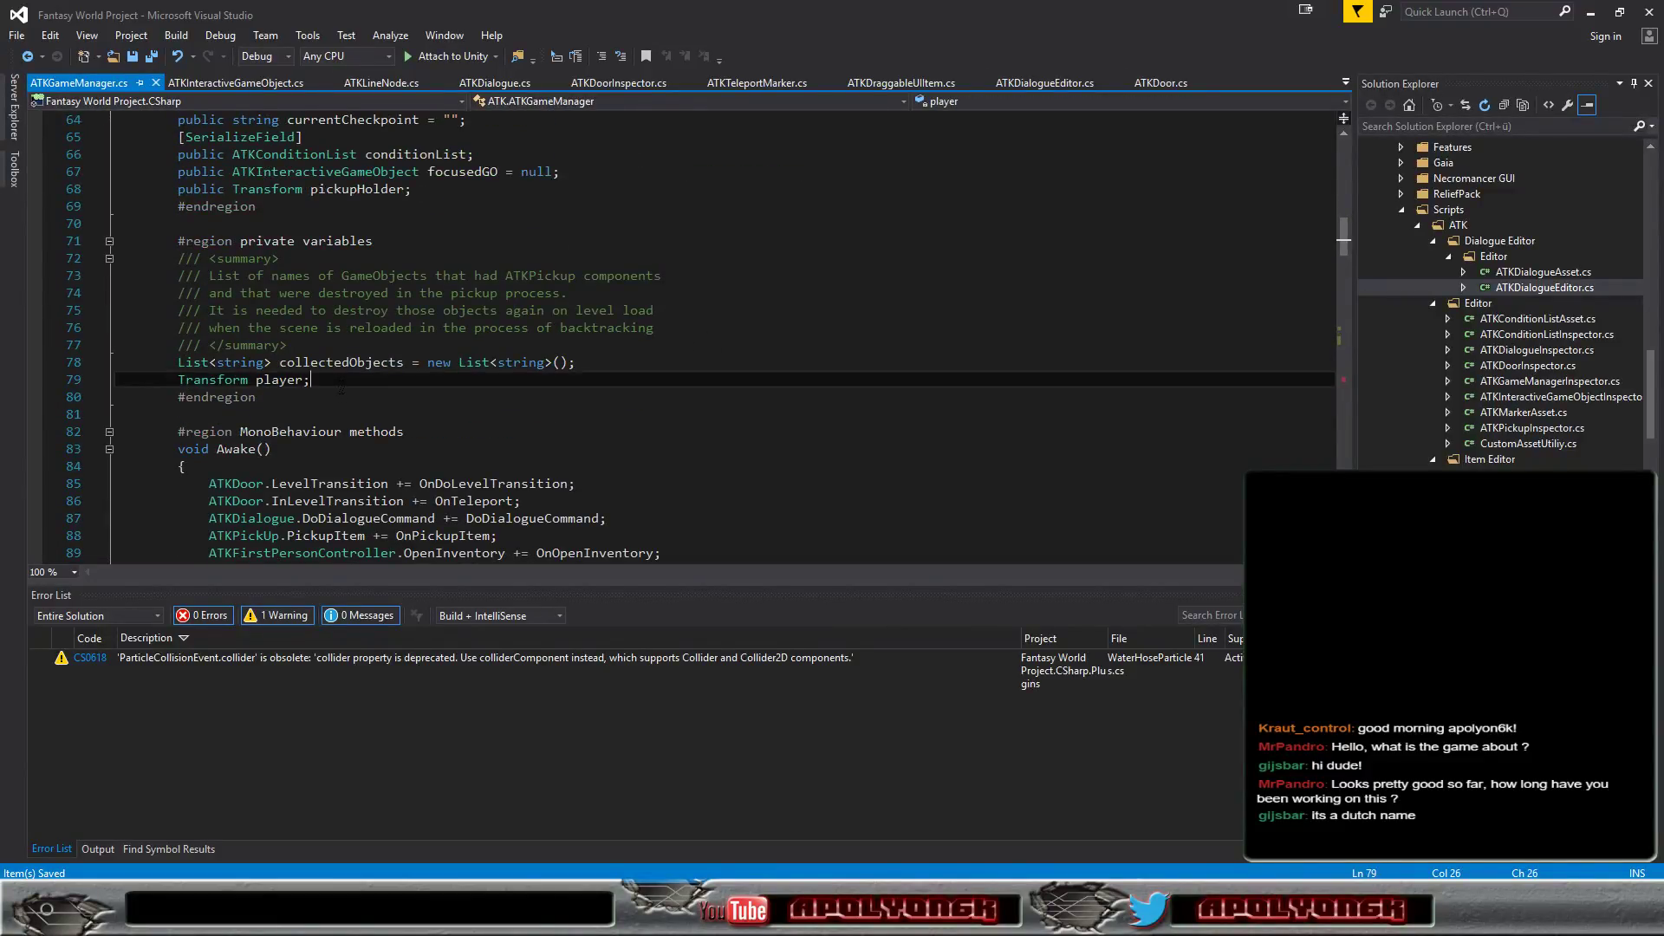
{"action": "key", "text": "Return"}
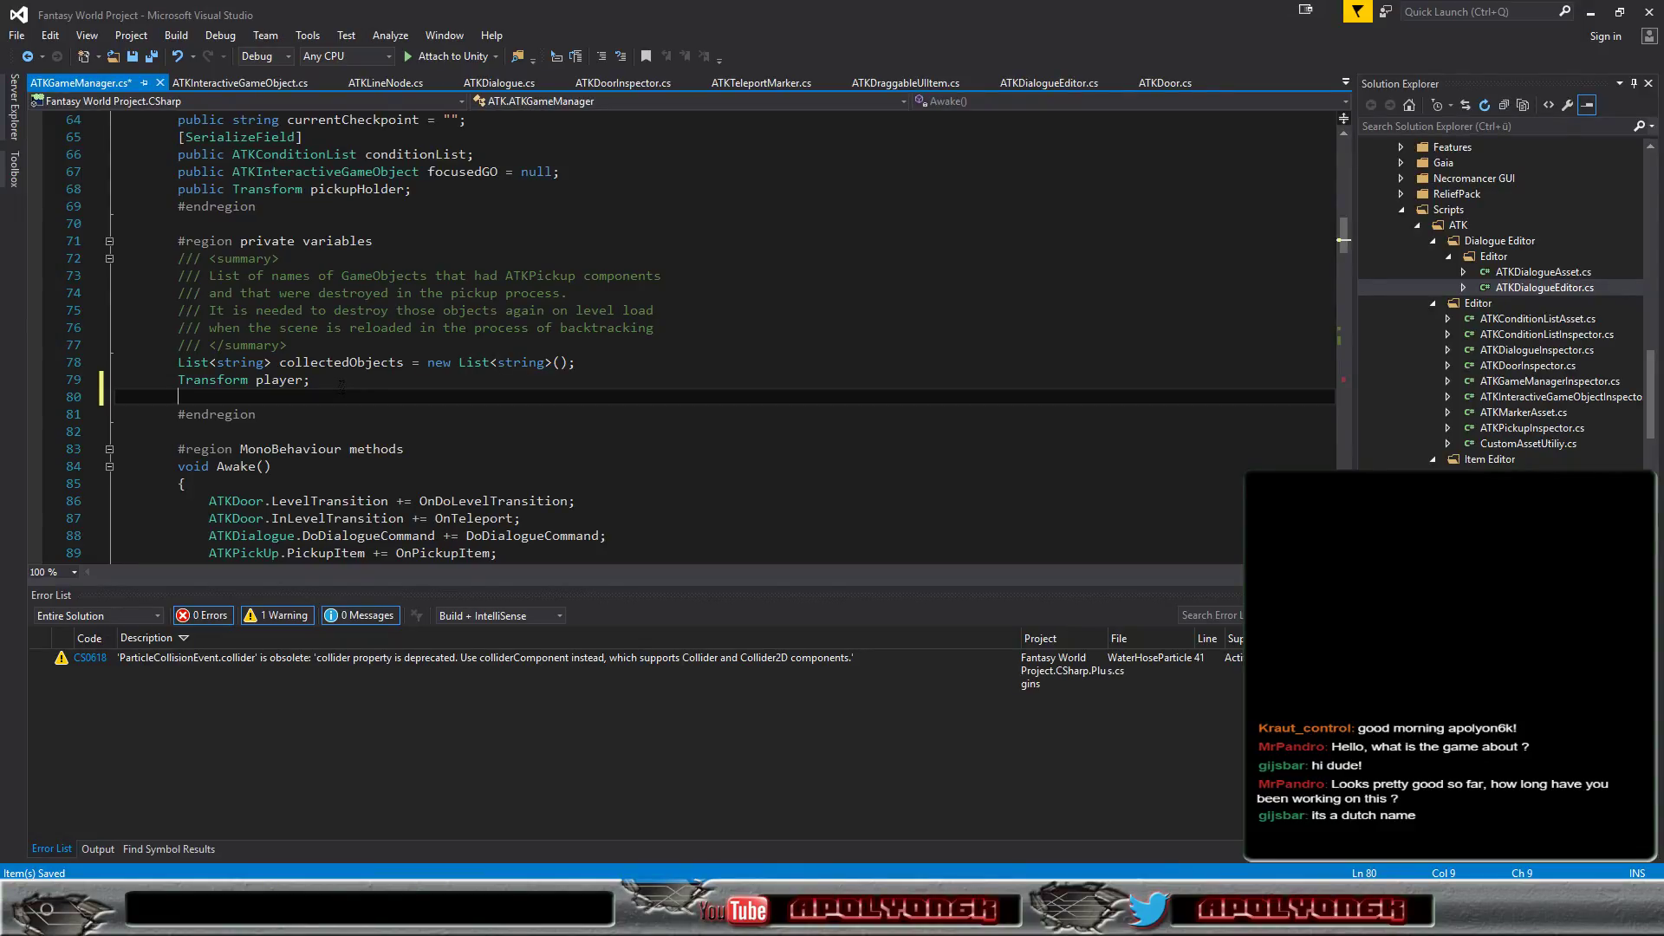
{"action": "type", "text": "Transform "}
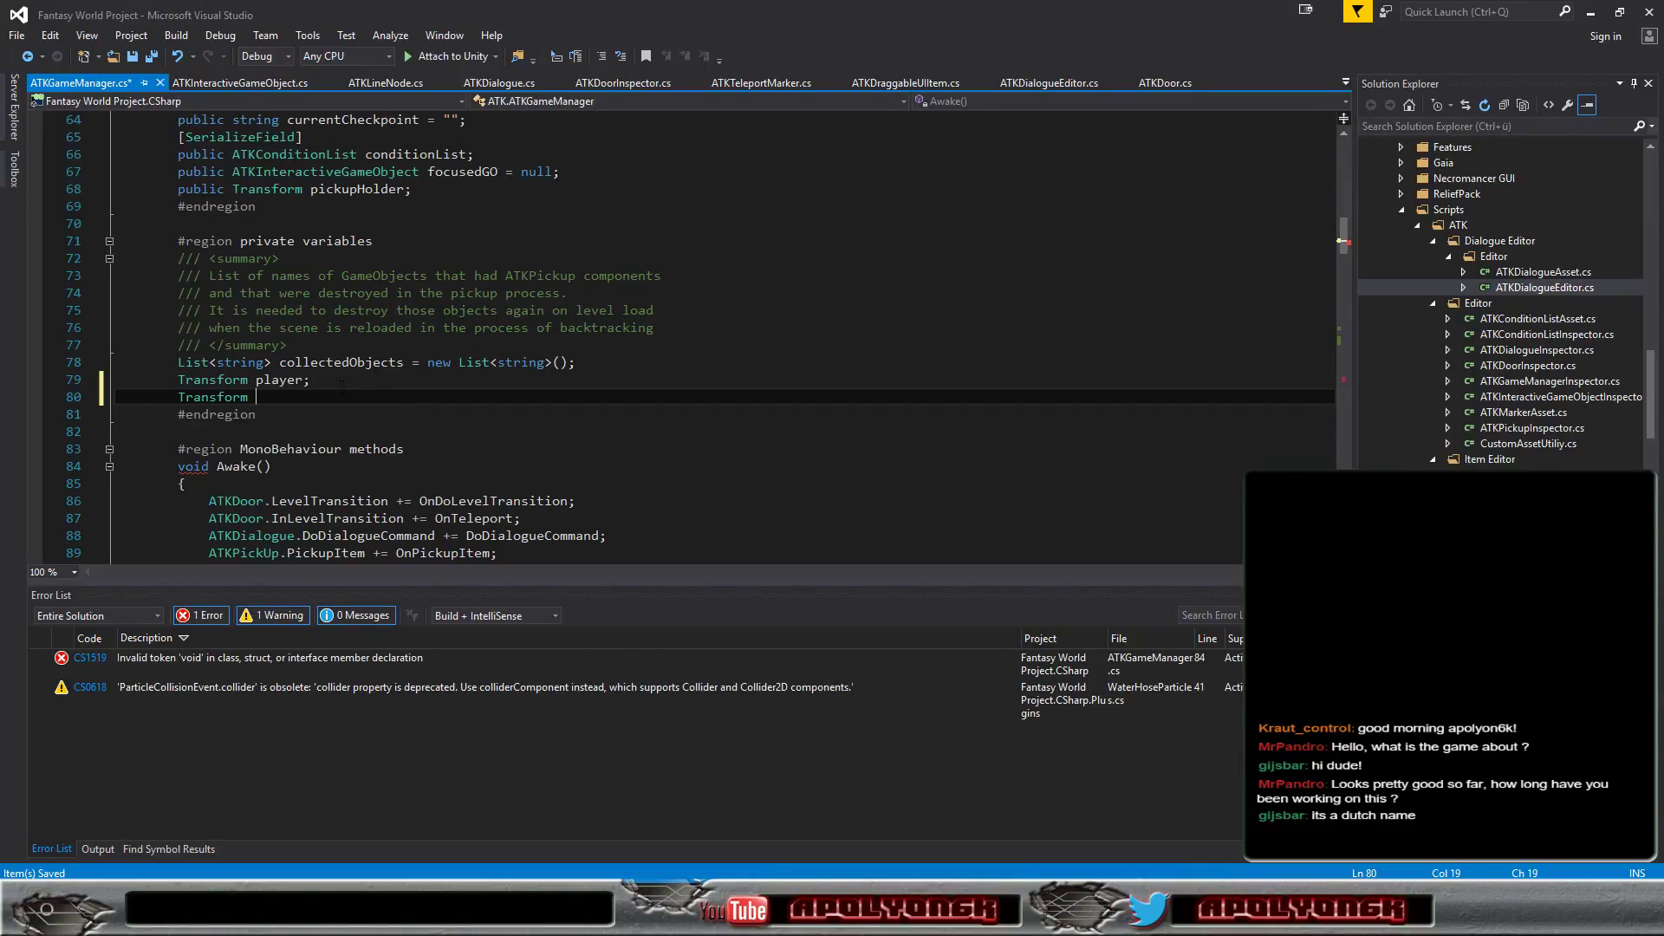
{"action": "type", "text": "che"}
{"action": "type", "text": "ck"}
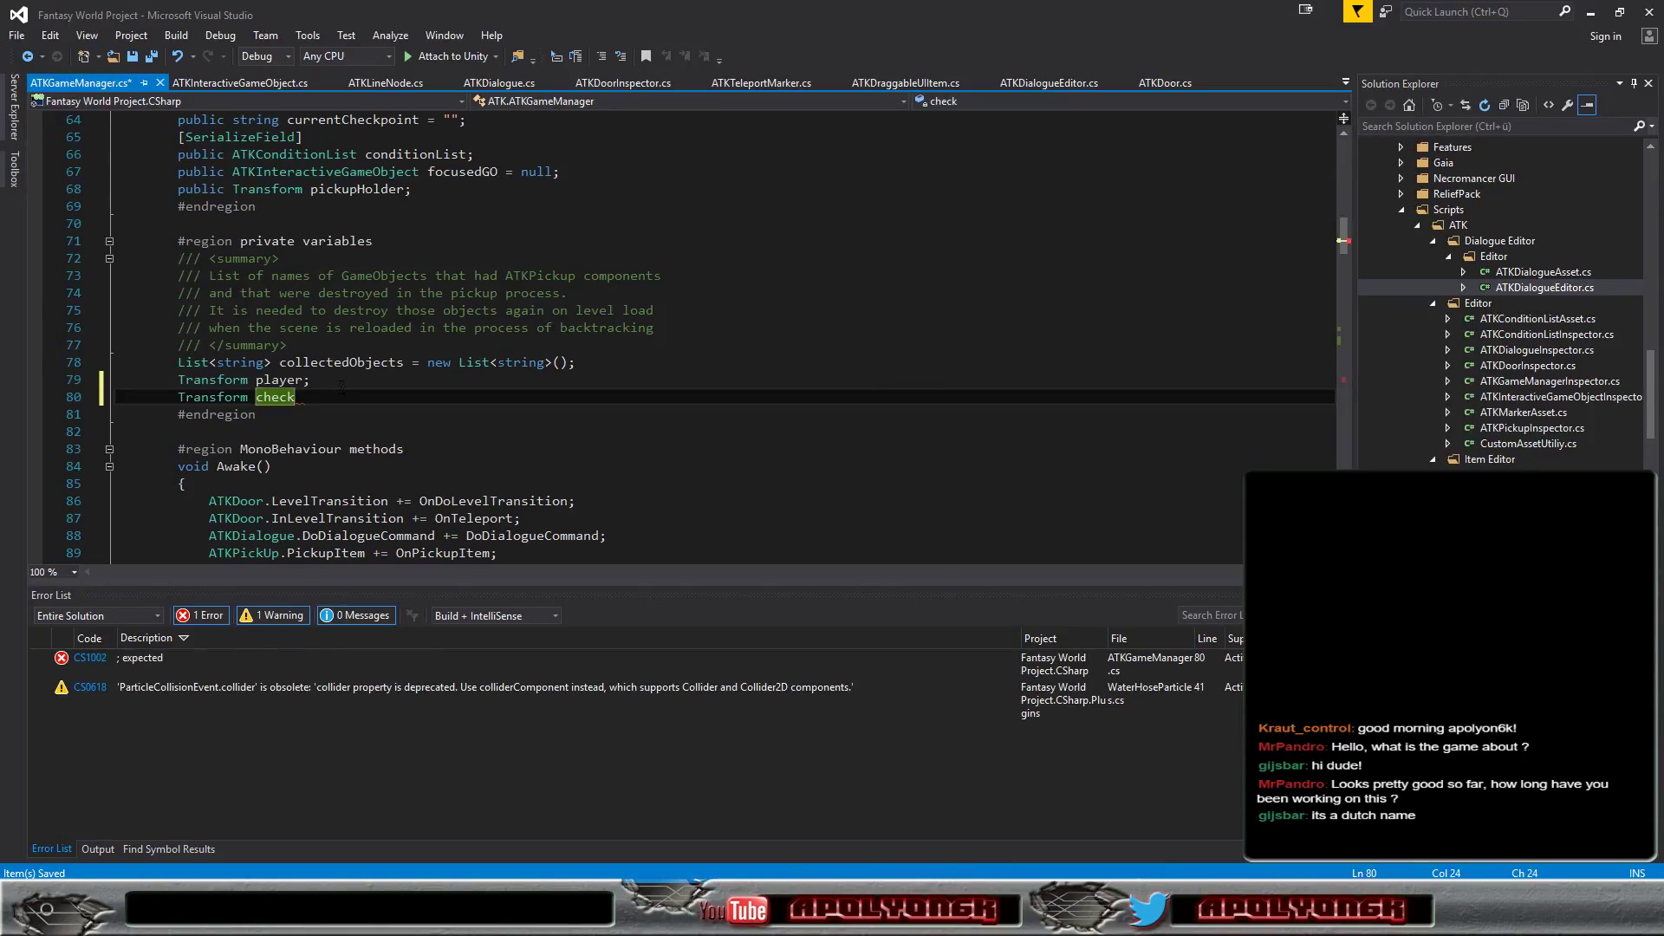
{"action": "type", "text": "Point"}
{"action": "type", "text": ";"}
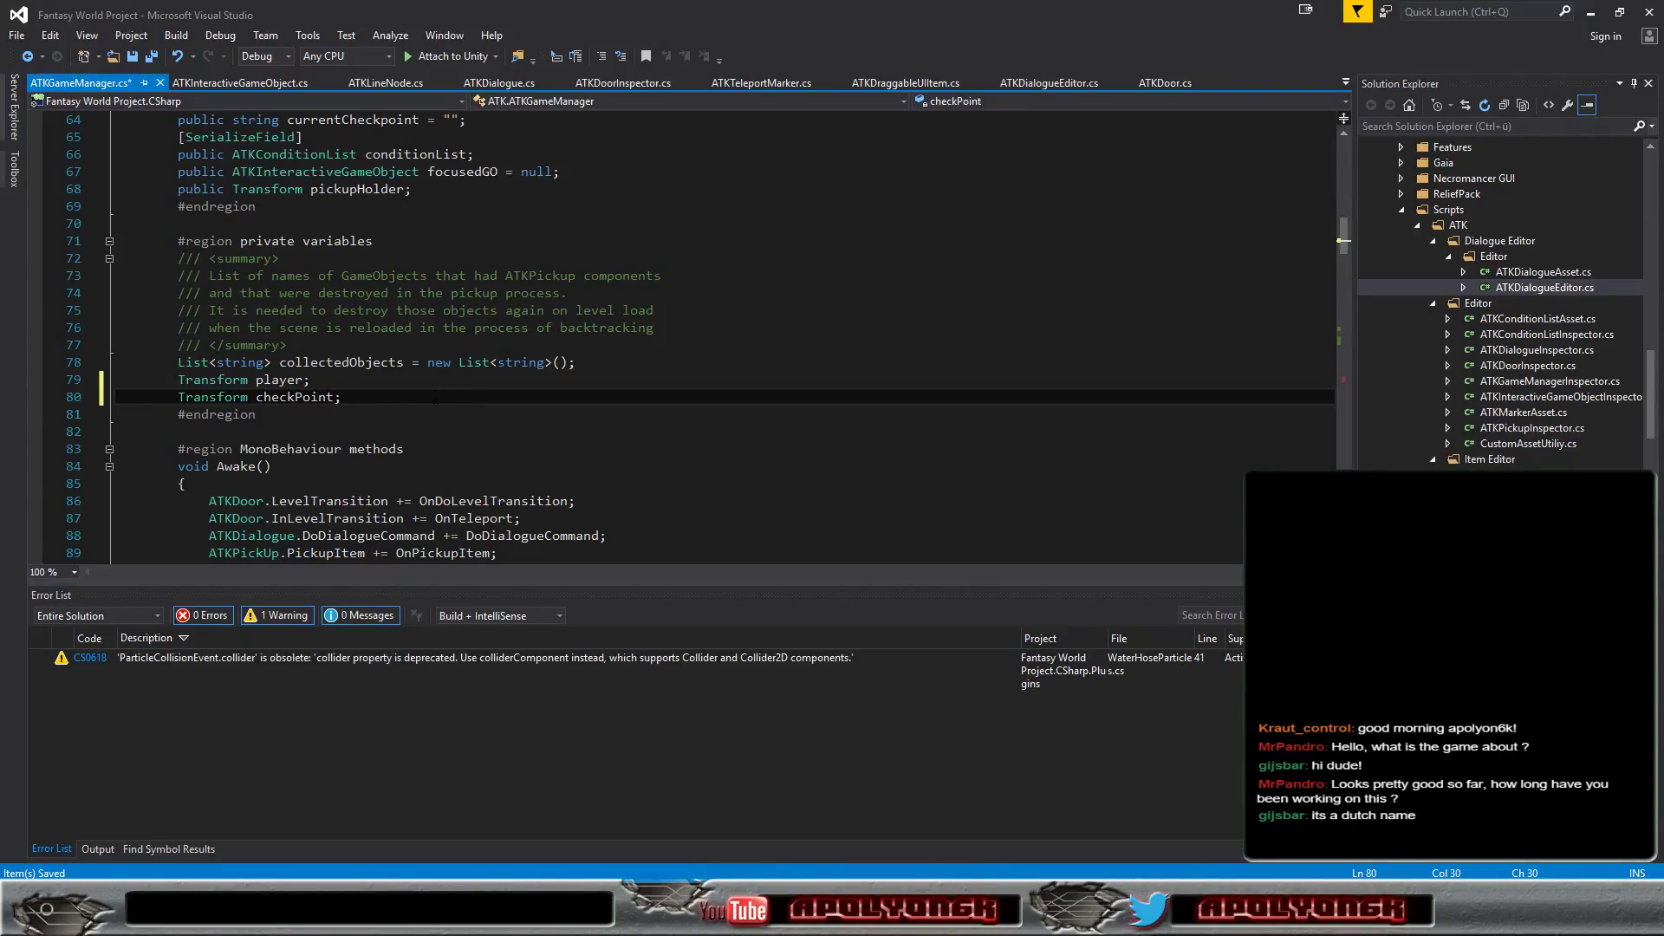
Insert an empty line after the FindGameObjectWithTag("Player") lookup at the end of Awake
{"action": "scroll", "coordinate": [435, 398], "scroll_direction": "down", "scroll_amount": 3}
{"action": "scroll", "coordinate": [436, 399], "scroll_direction": "up", "scroll_amount": 1}
{"action": "scroll", "coordinate": [435, 399], "scroll_direction": "up", "scroll_amount": 1}
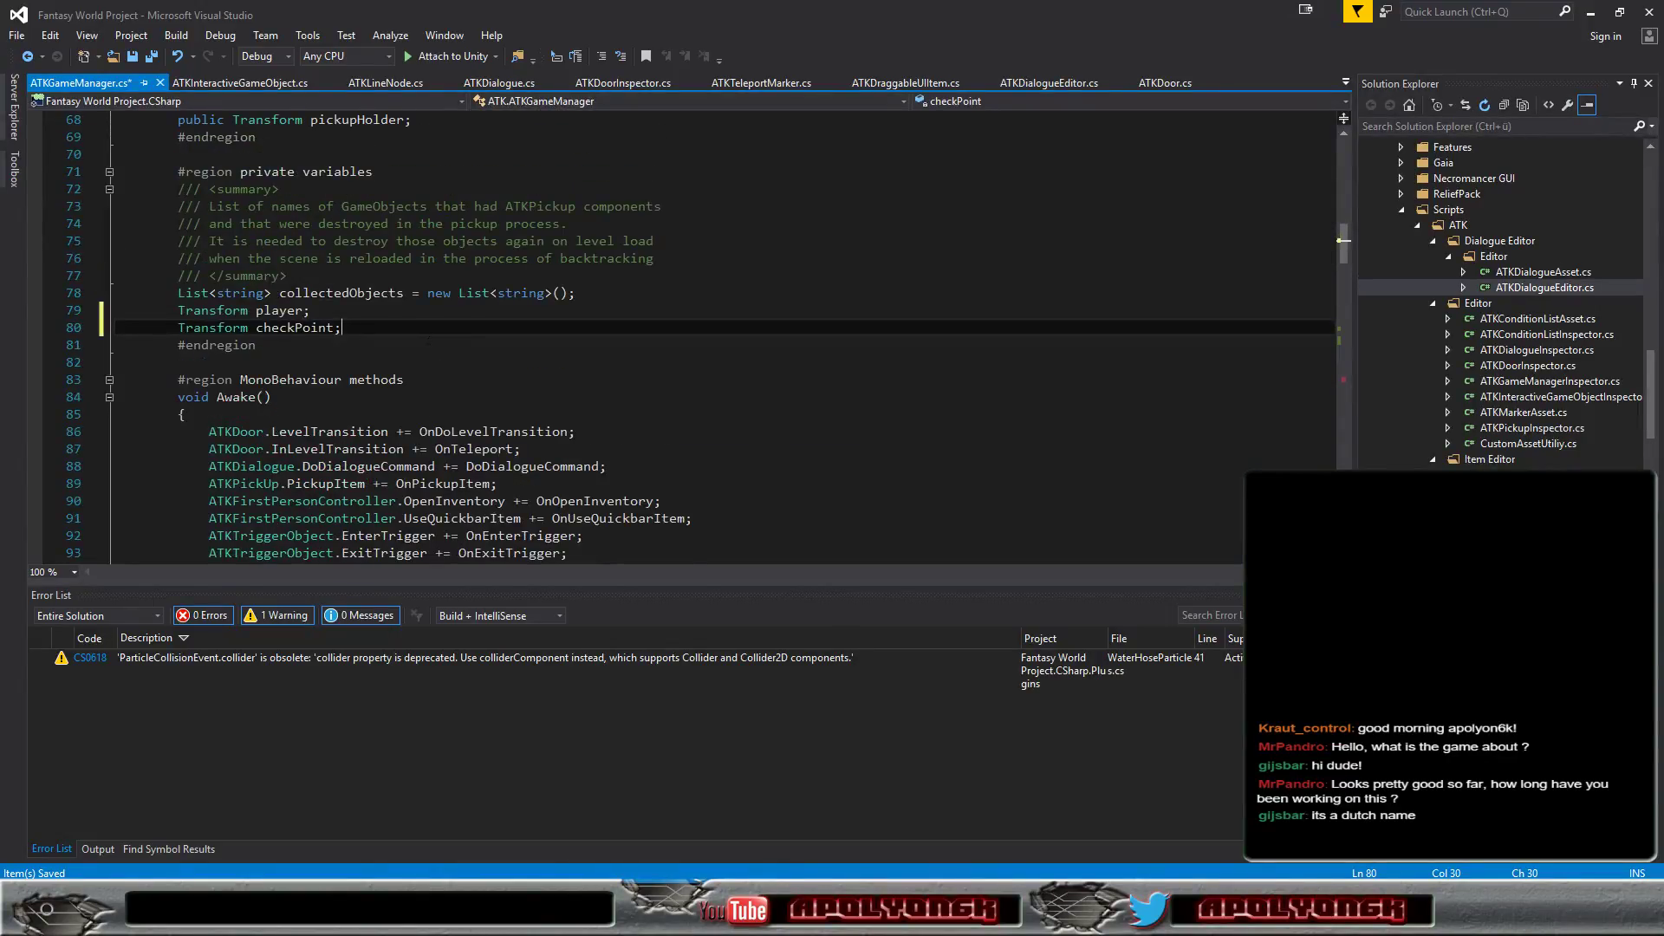
{"action": "scroll", "coordinate": [435, 399], "scroll_direction": "down", "scroll_amount": 3}
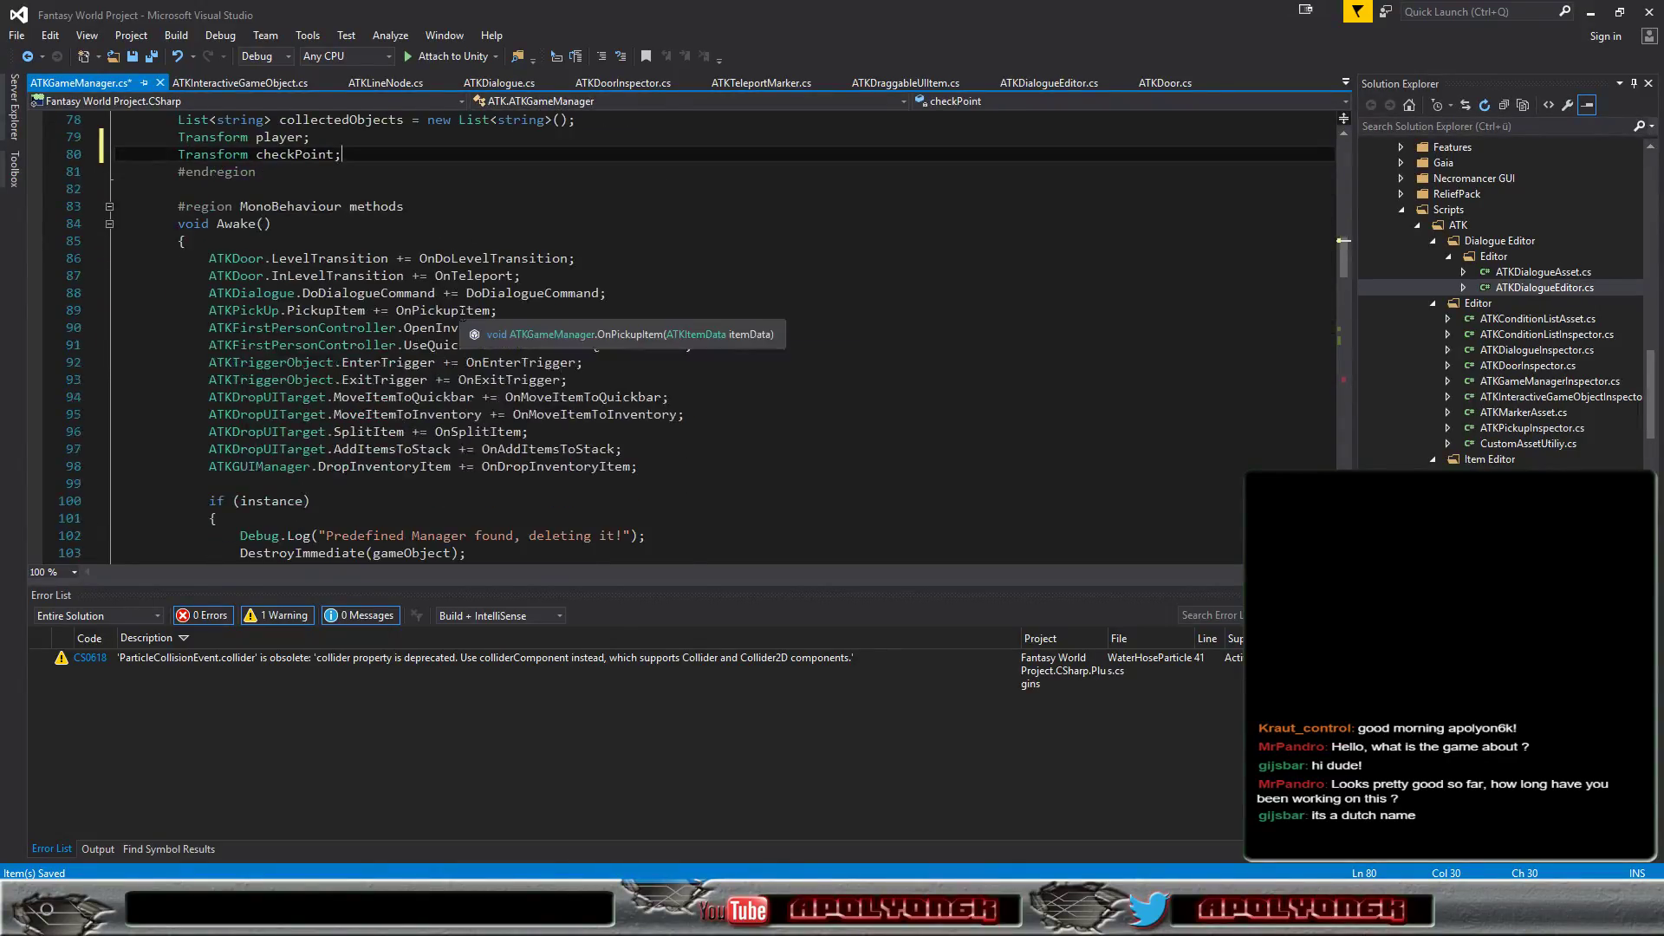
{"action": "scroll", "coordinate": [435, 399], "scroll_direction": "down", "scroll_amount": 4}
{"action": "scroll", "coordinate": [664, 395], "scroll_direction": "down", "scroll_amount": 1}
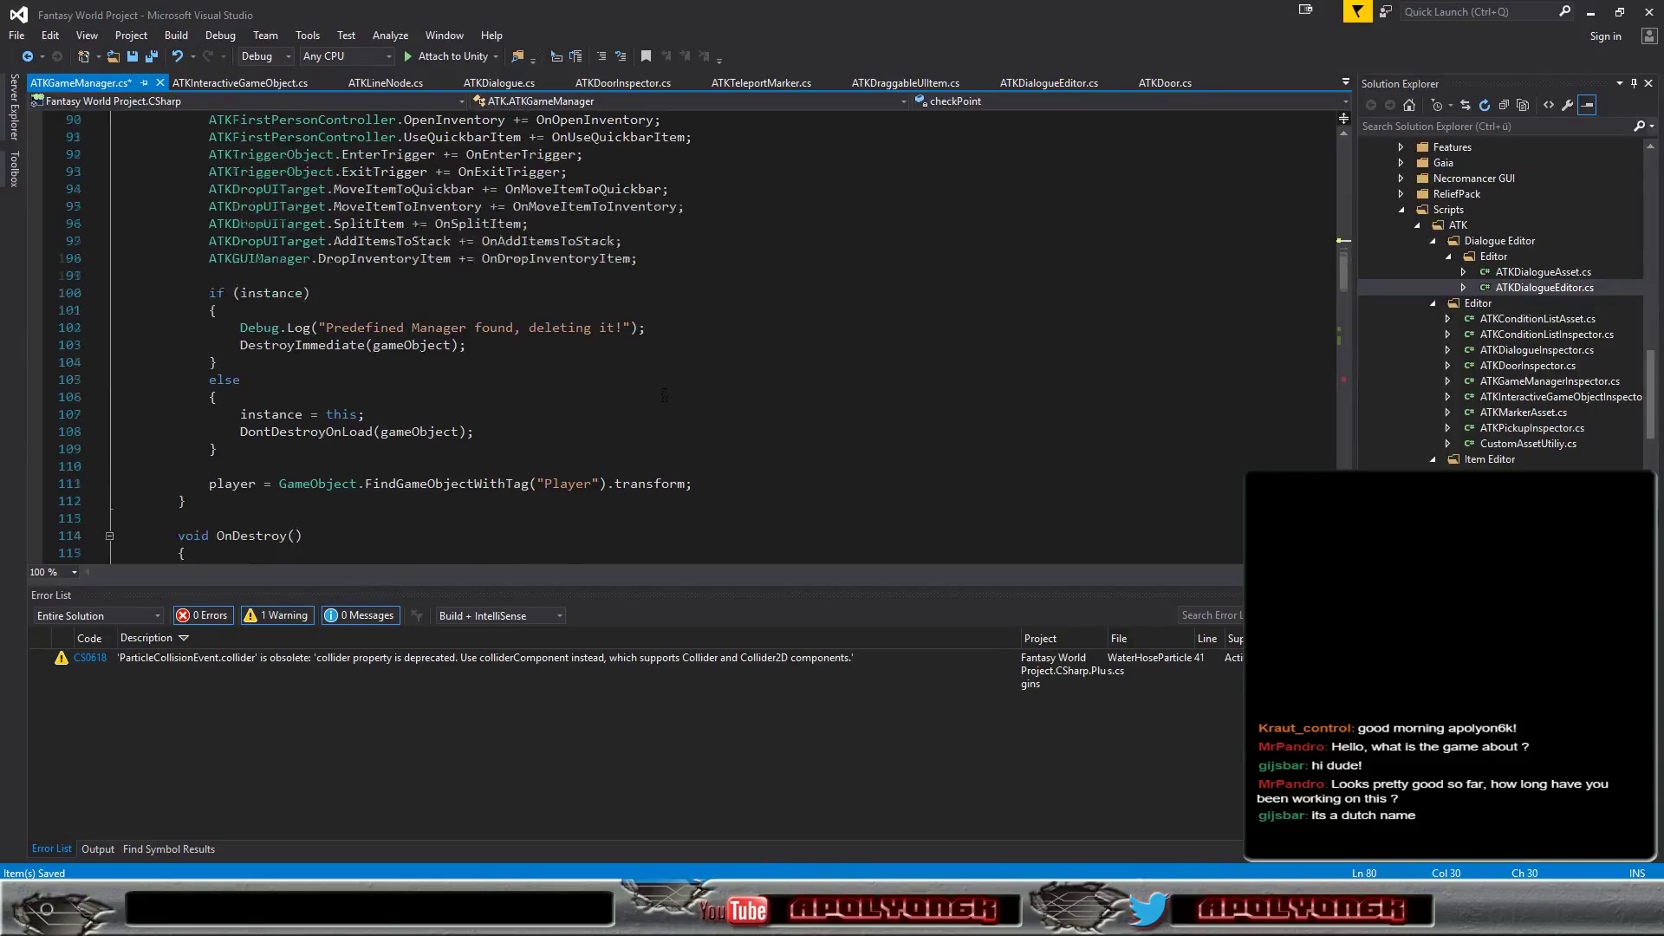
{"action": "scroll", "coordinate": [664, 395], "scroll_direction": "down", "scroll_amount": 1}
{"action": "scroll", "coordinate": [665, 395], "scroll_direction": "up", "scroll_amount": 3}
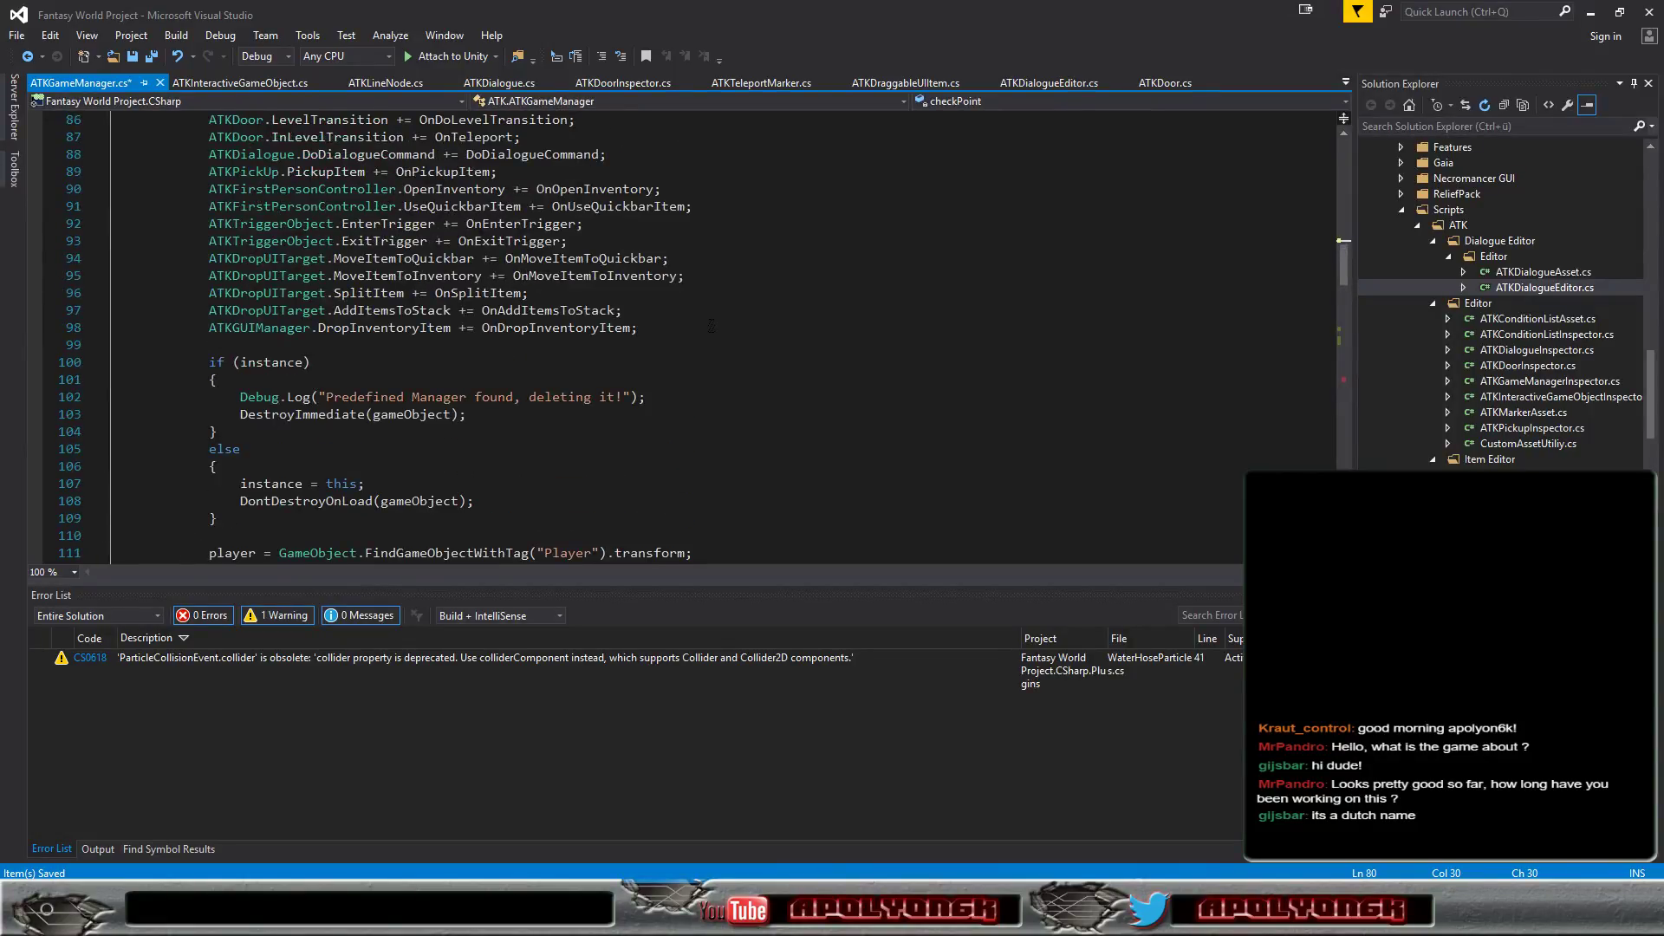
{"action": "scroll", "coordinate": [728, 354], "scroll_direction": "up", "scroll_amount": 3}
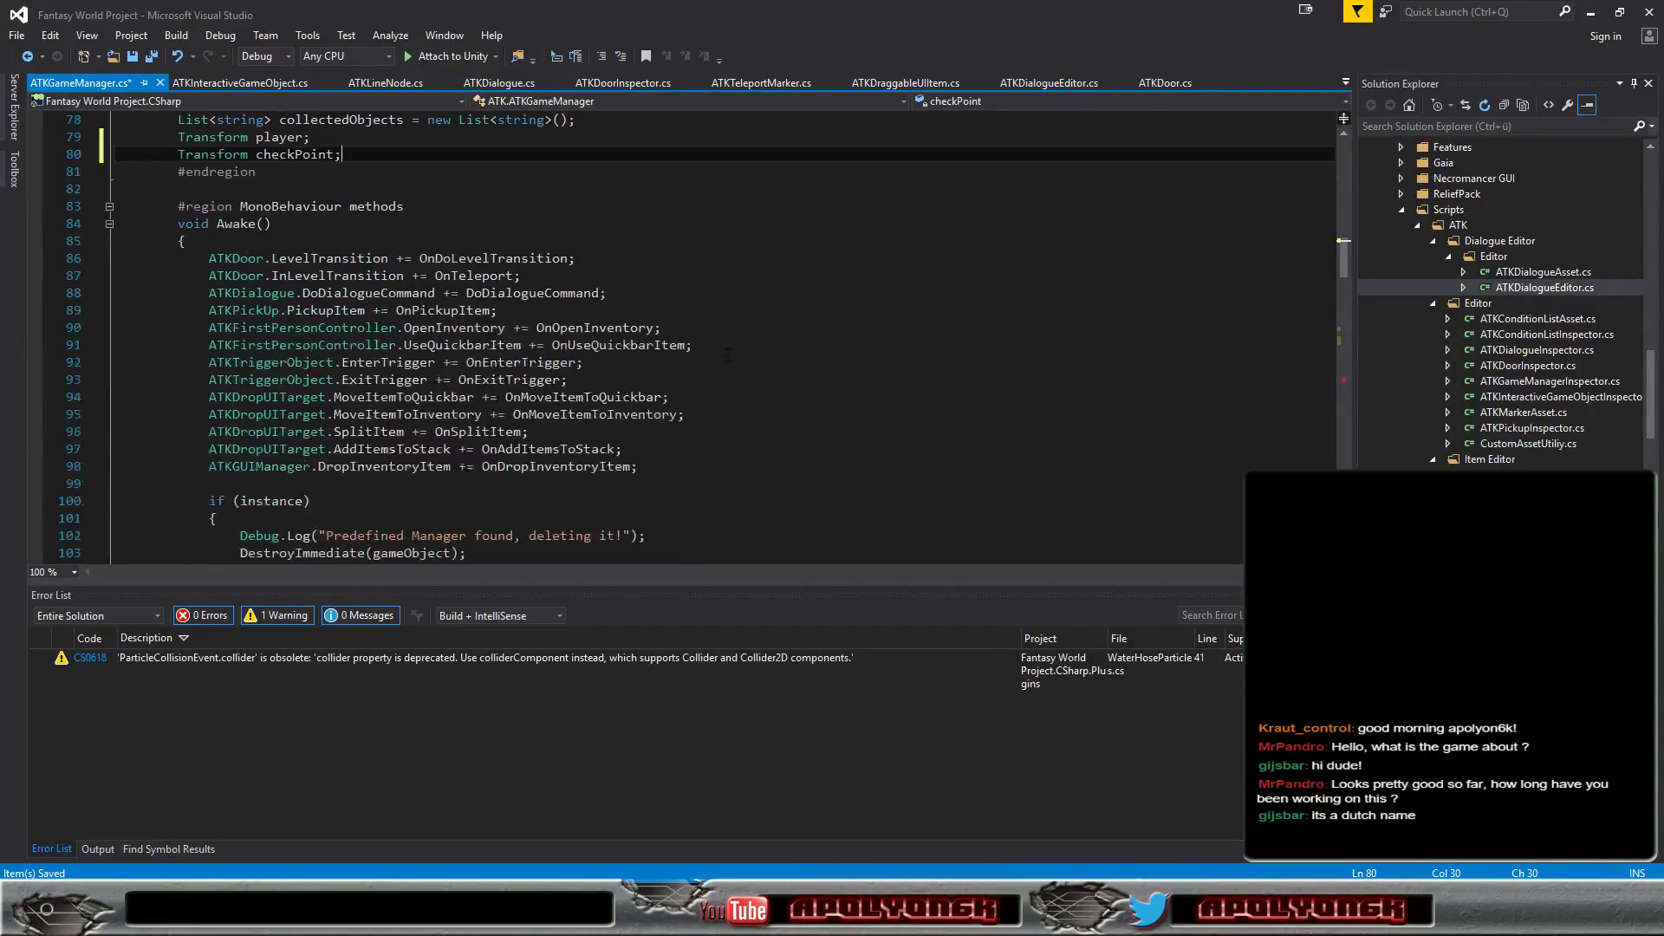
{"action": "scroll", "coordinate": [728, 355], "scroll_direction": "down", "scroll_amount": 2}
{"action": "scroll", "coordinate": [729, 355], "scroll_direction": "down", "scroll_amount": 4}
{"action": "scroll", "coordinate": [728, 351], "scroll_direction": "down", "scroll_amount": 1}
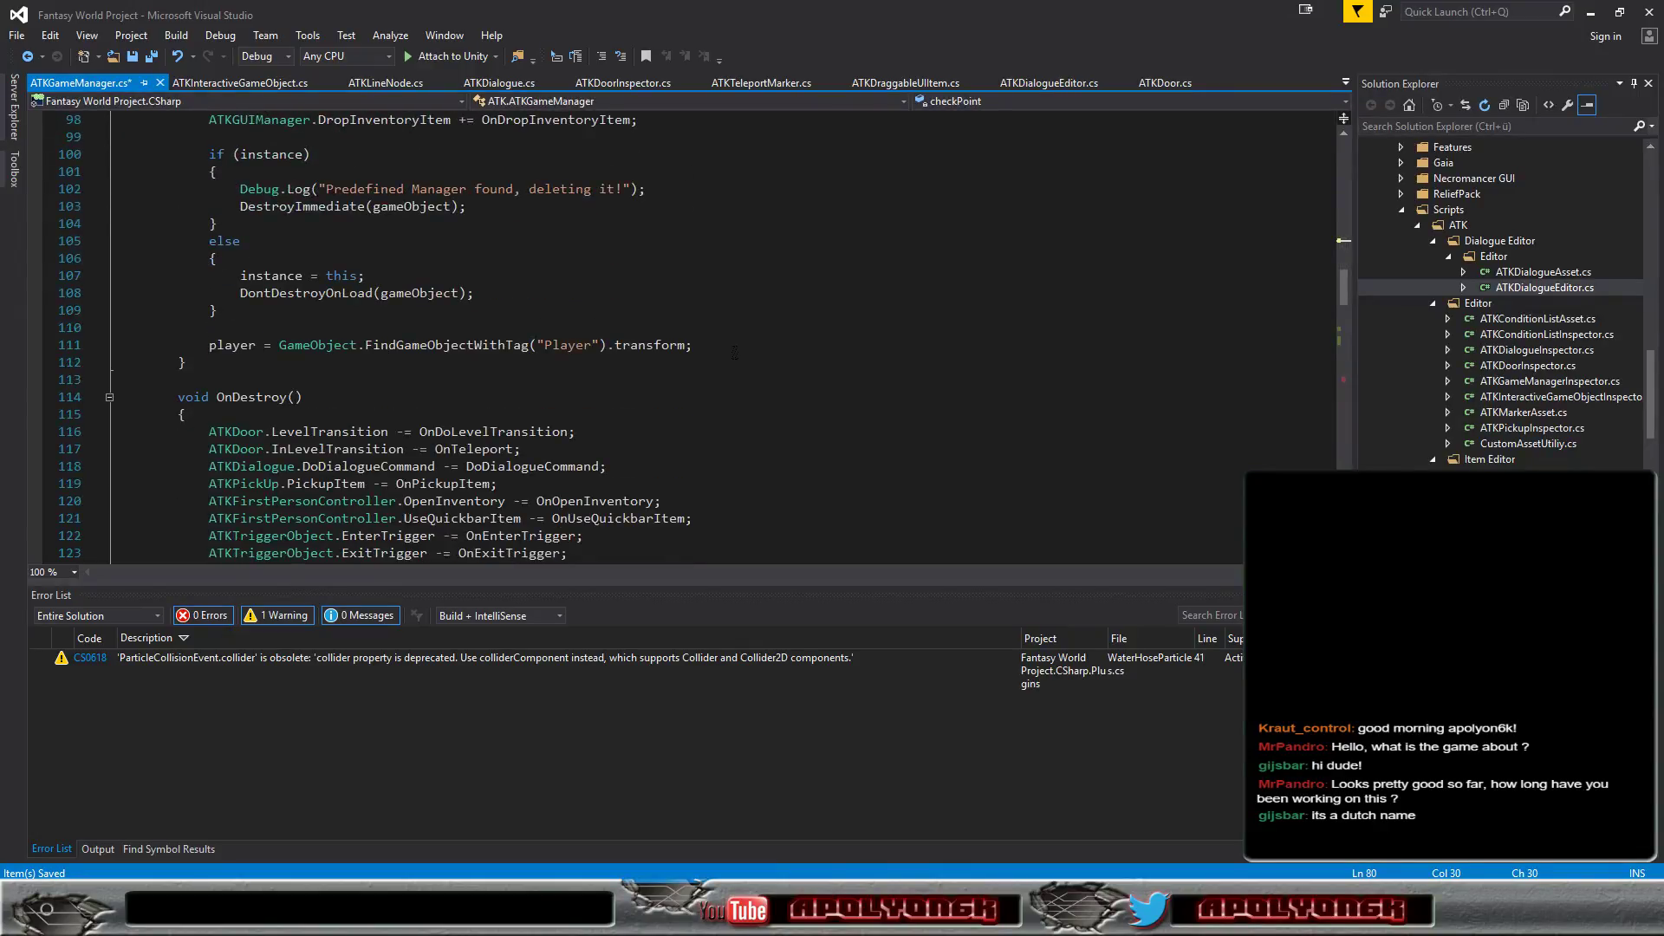
{"action": "left_click", "coordinate": [728, 347]}
{"action": "key", "text": "Return"}
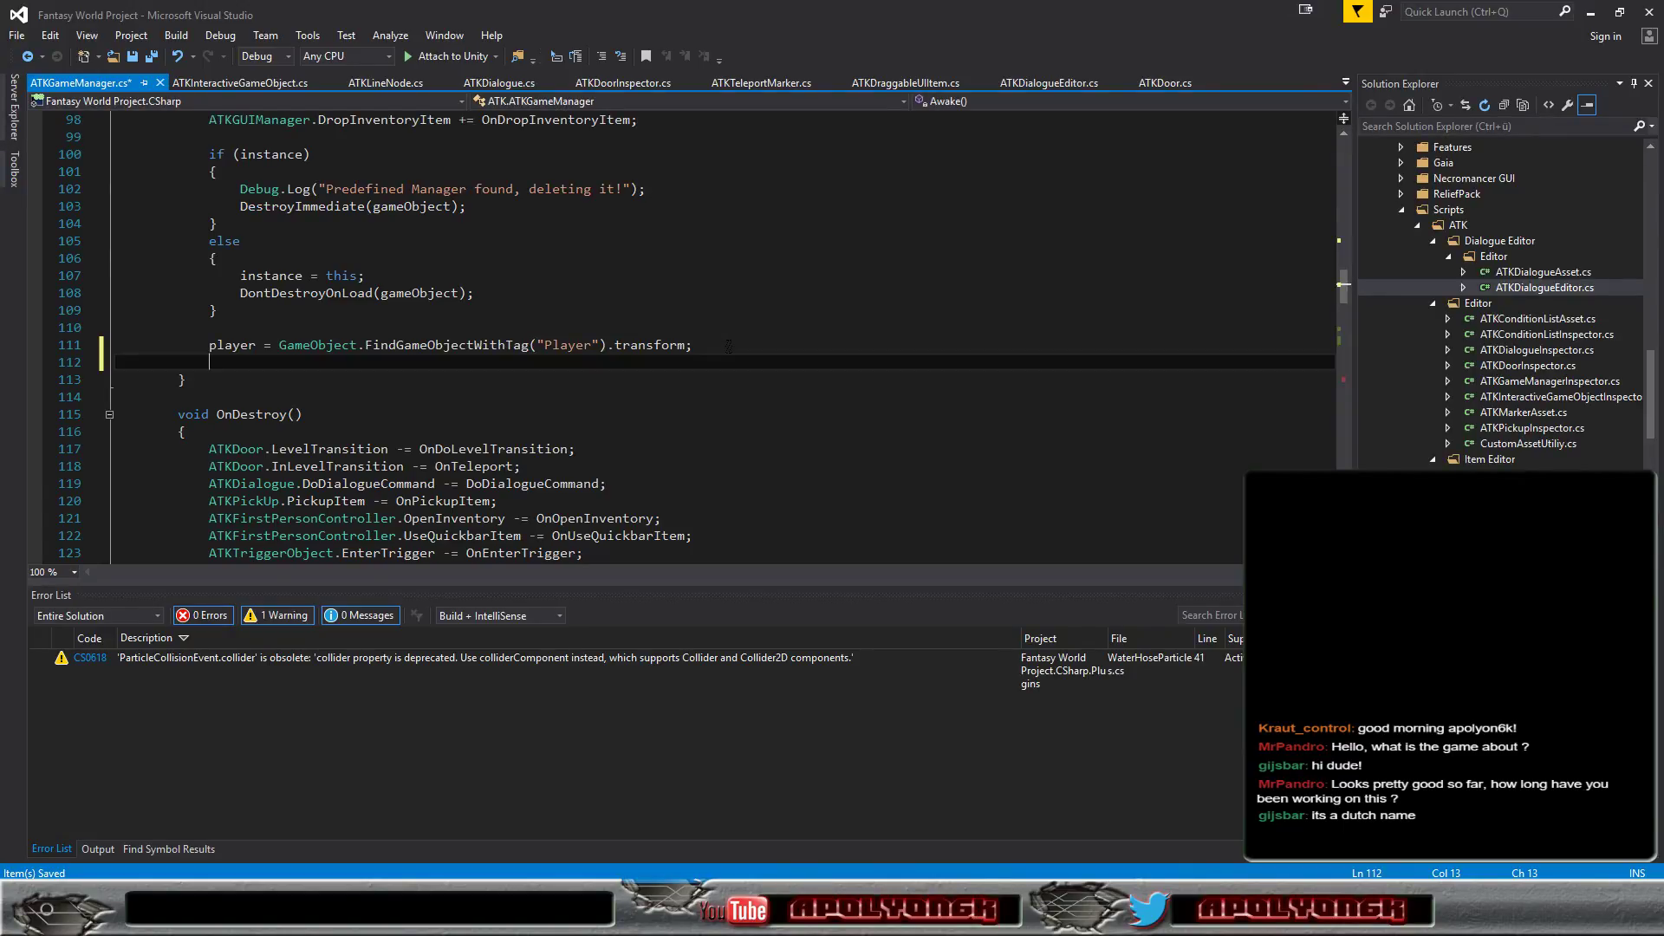
Scroll down to review the OnDoLevelTransition method in ATKGameManager
{"action": "scroll", "coordinate": [630, 309], "scroll_direction": "down", "scroll_amount": 4}
{"action": "scroll", "coordinate": [694, 338], "scroll_direction": "down", "scroll_amount": 4}
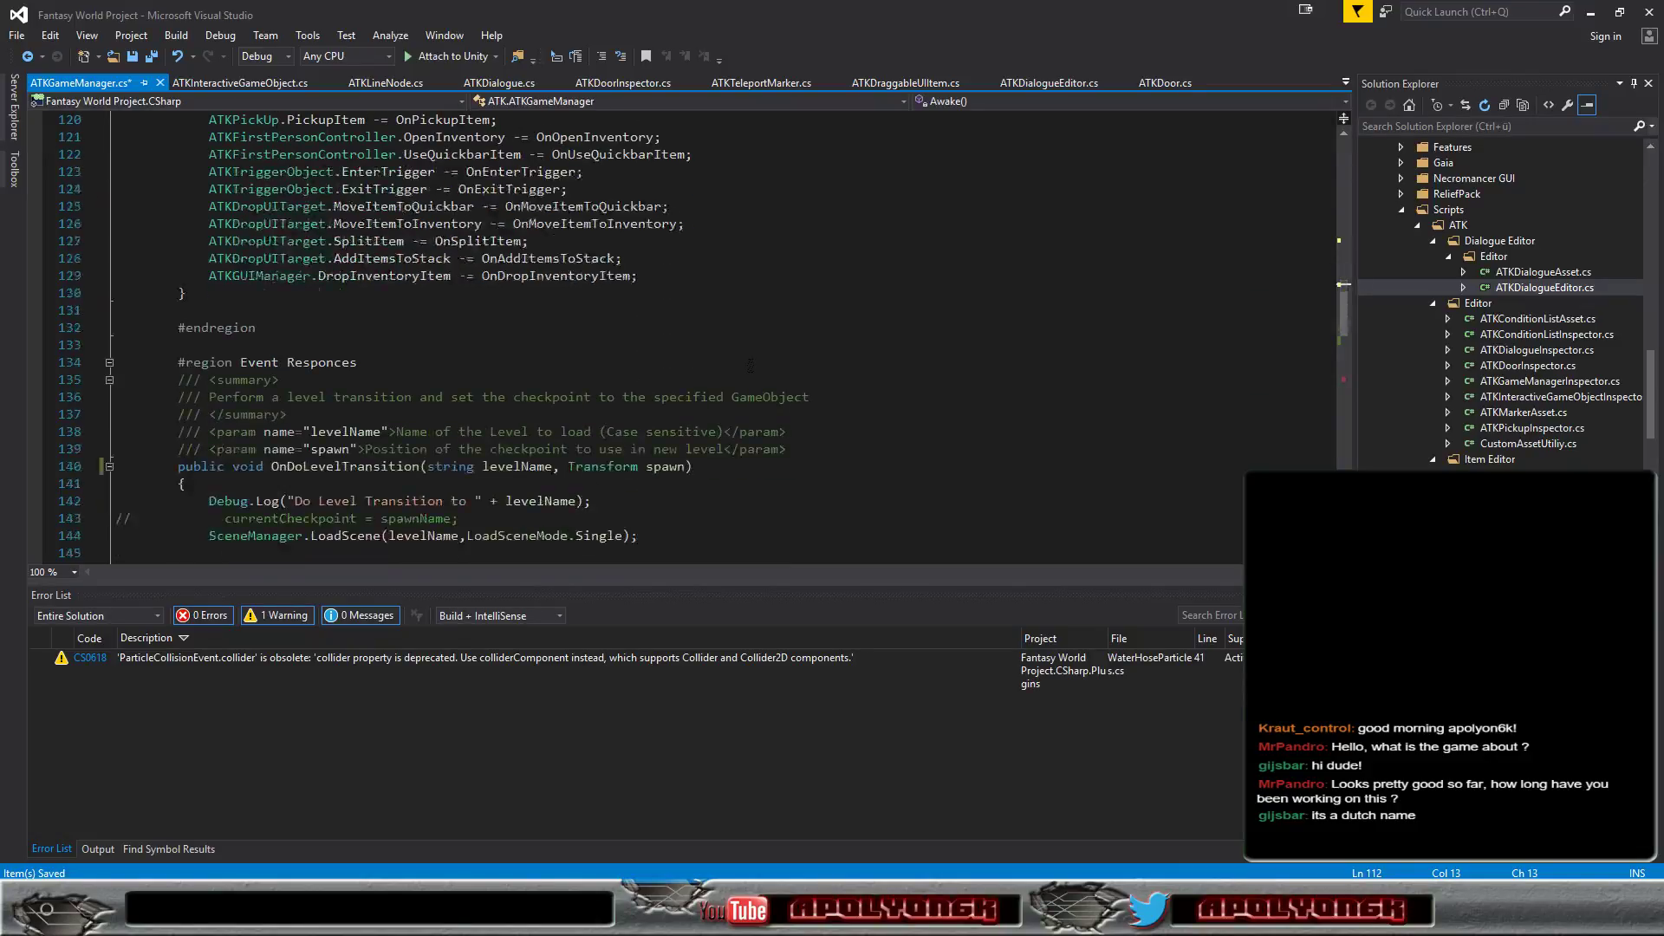
{"action": "scroll", "coordinate": [751, 366], "scroll_direction": "down", "scroll_amount": 3}
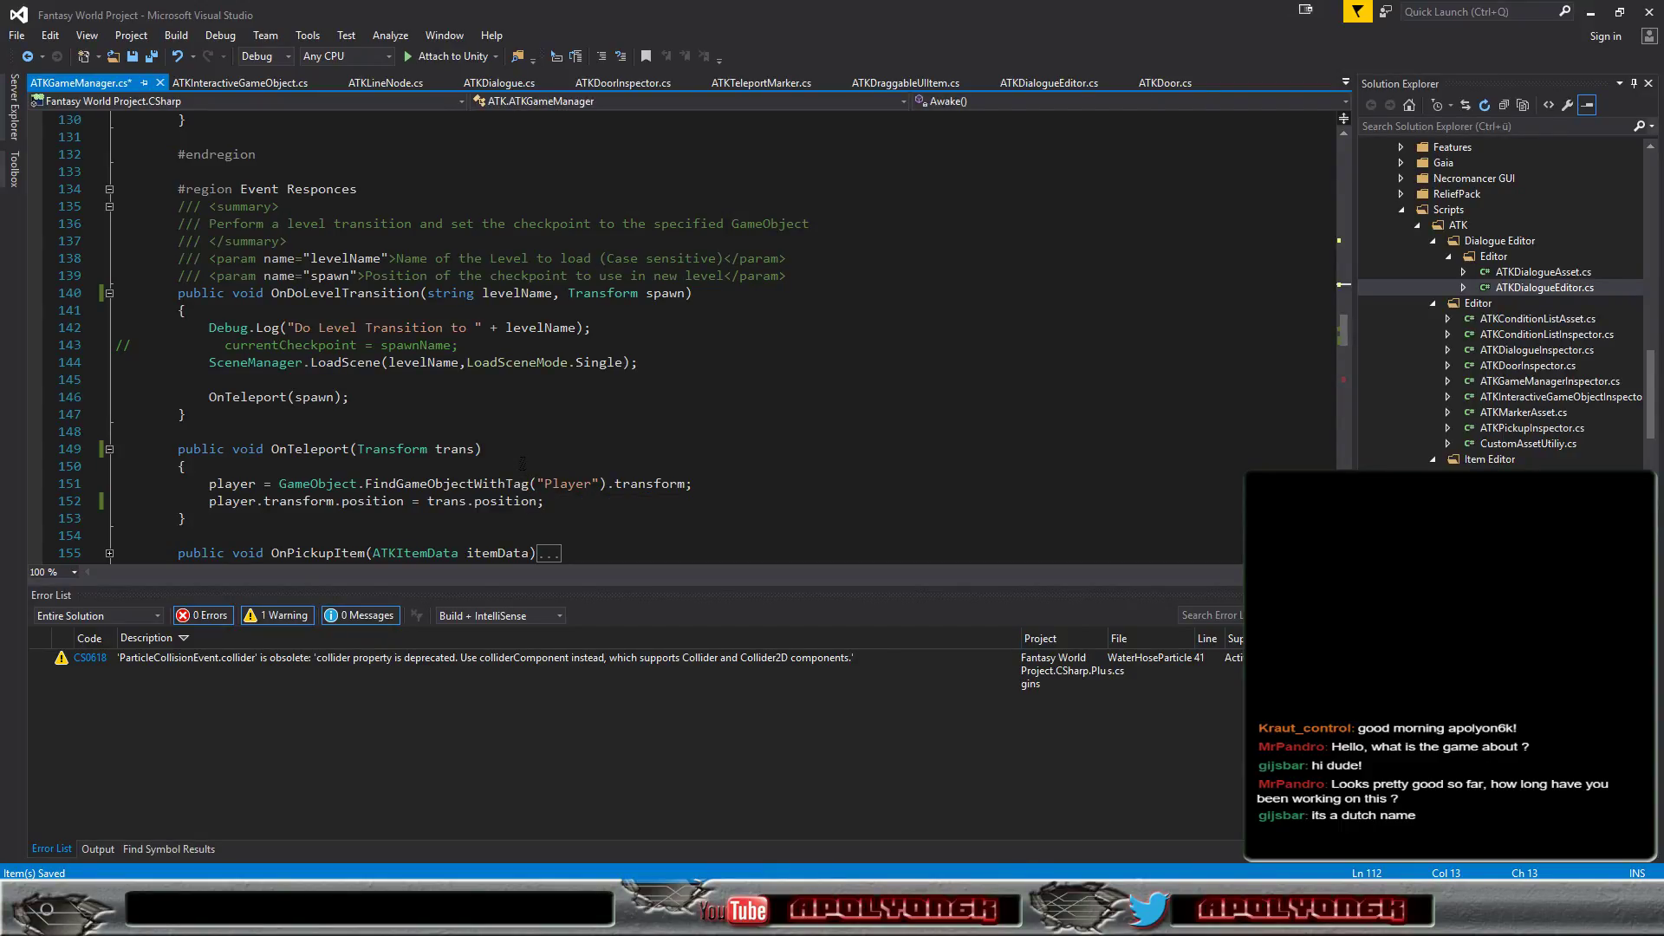
Add 'checkPoint = spawn;' on a new line above OnTeleport(spawn) in OnDoLevelTransition
{"action": "left_click", "coordinate": [498, 381]}
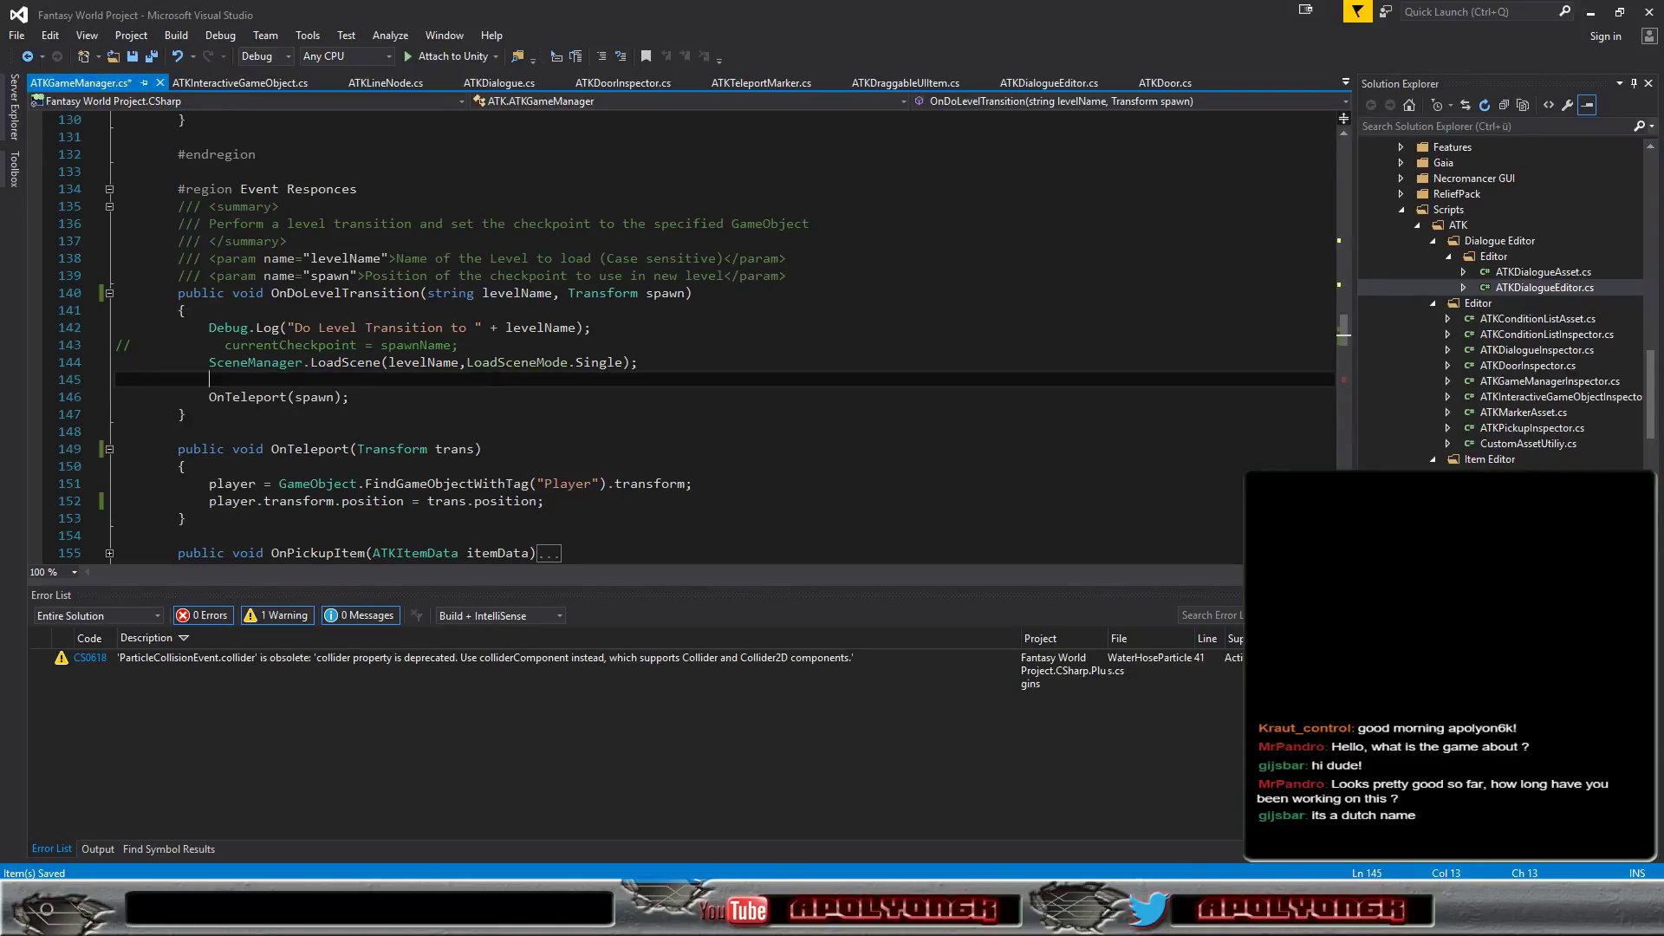
{"action": "key", "text": "Return"}
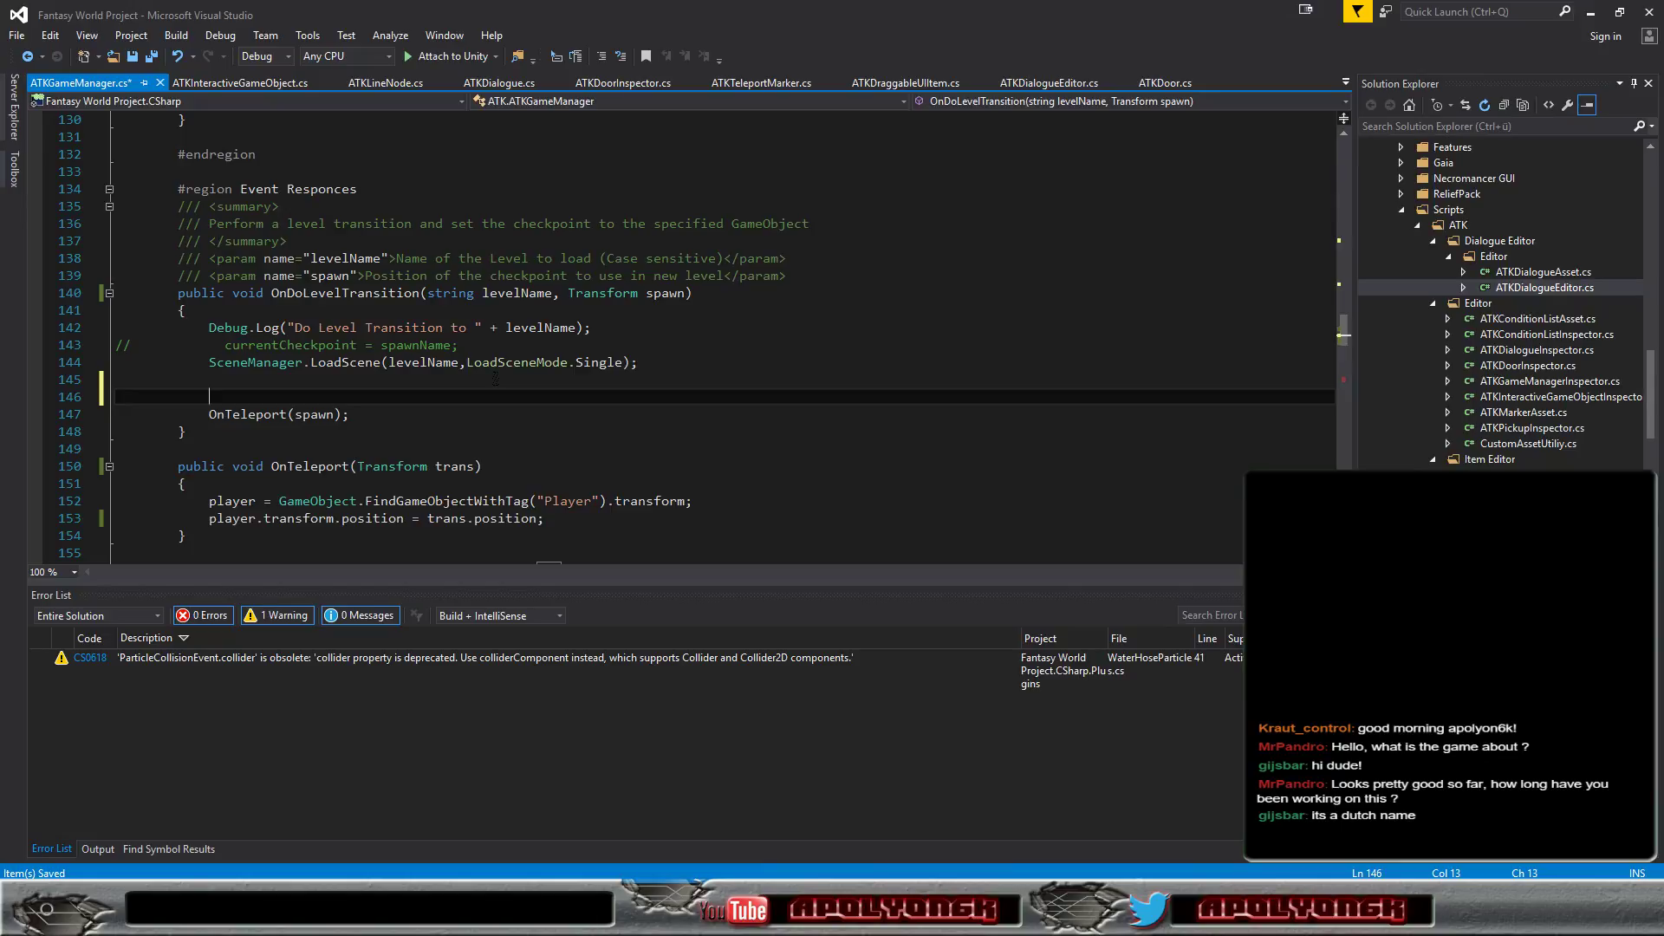
{"action": "type", "text": "che"}
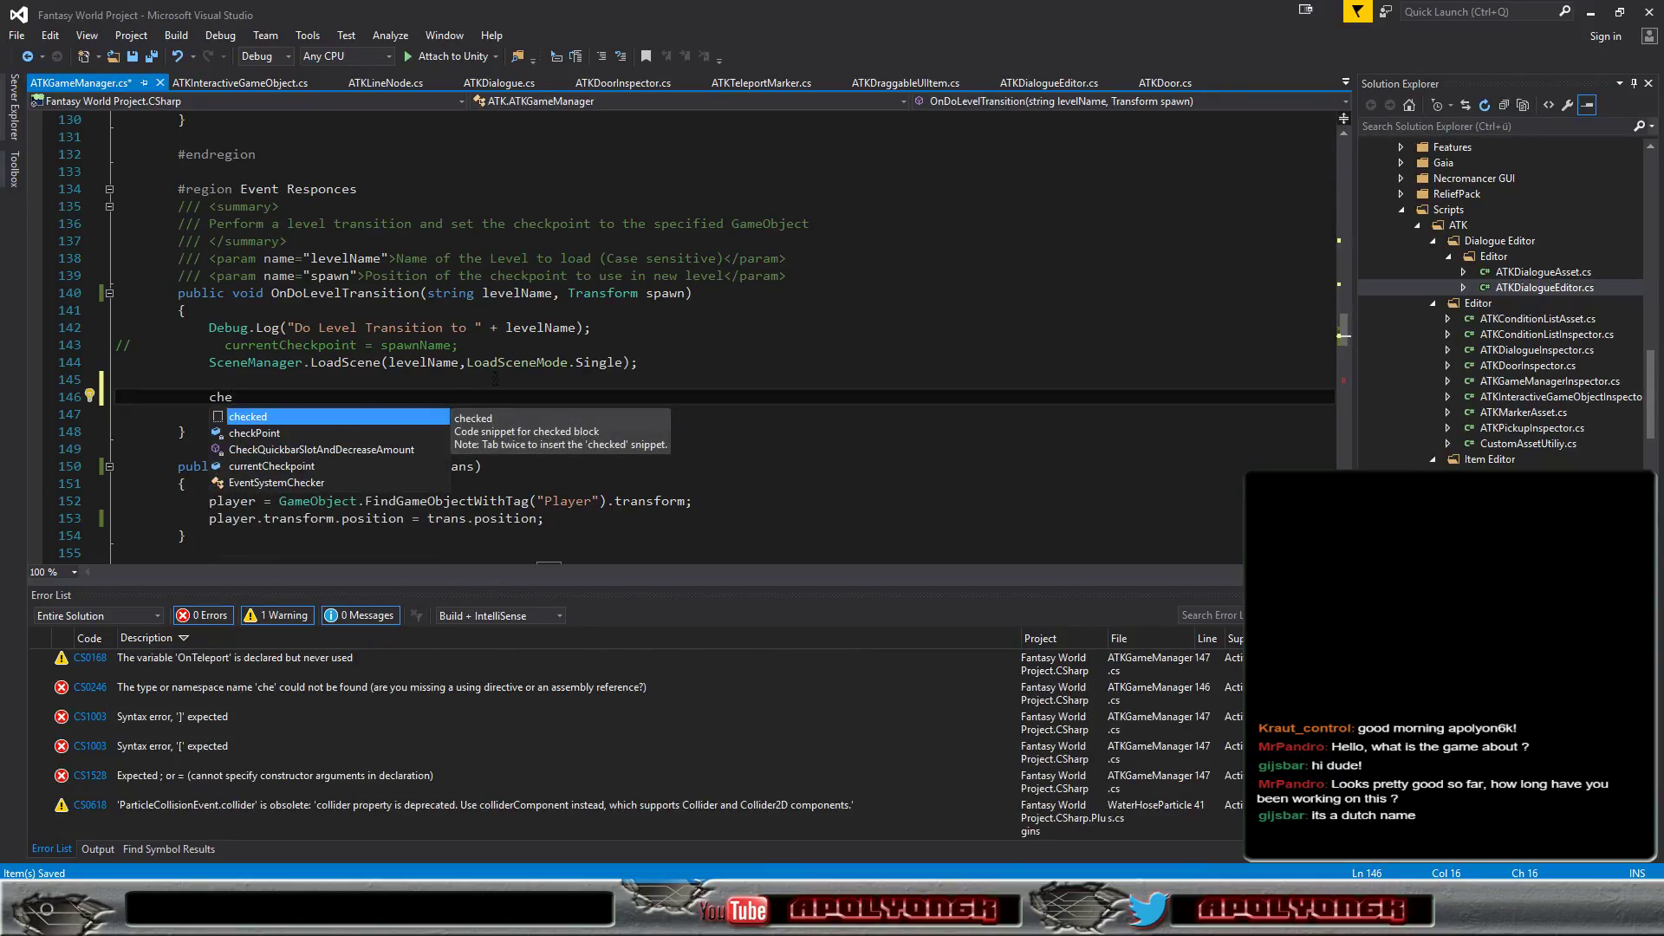
{"action": "key", "text": "Down"}
{"action": "key", "text": "Tab"}
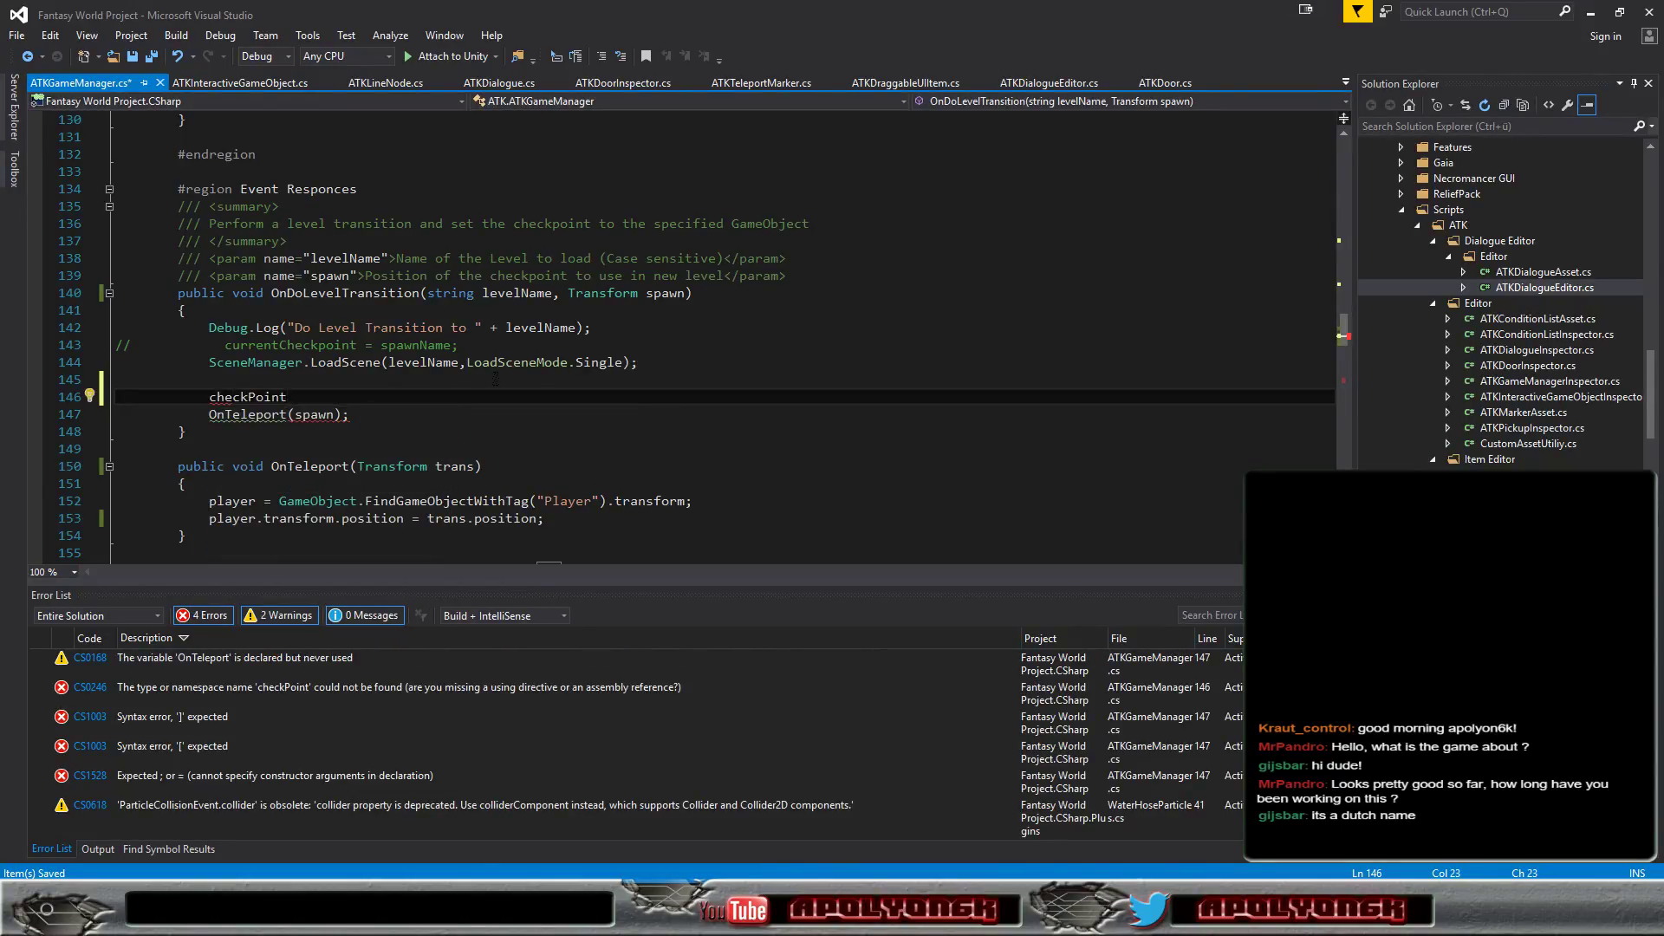
{"action": "type", "text": "= s"}
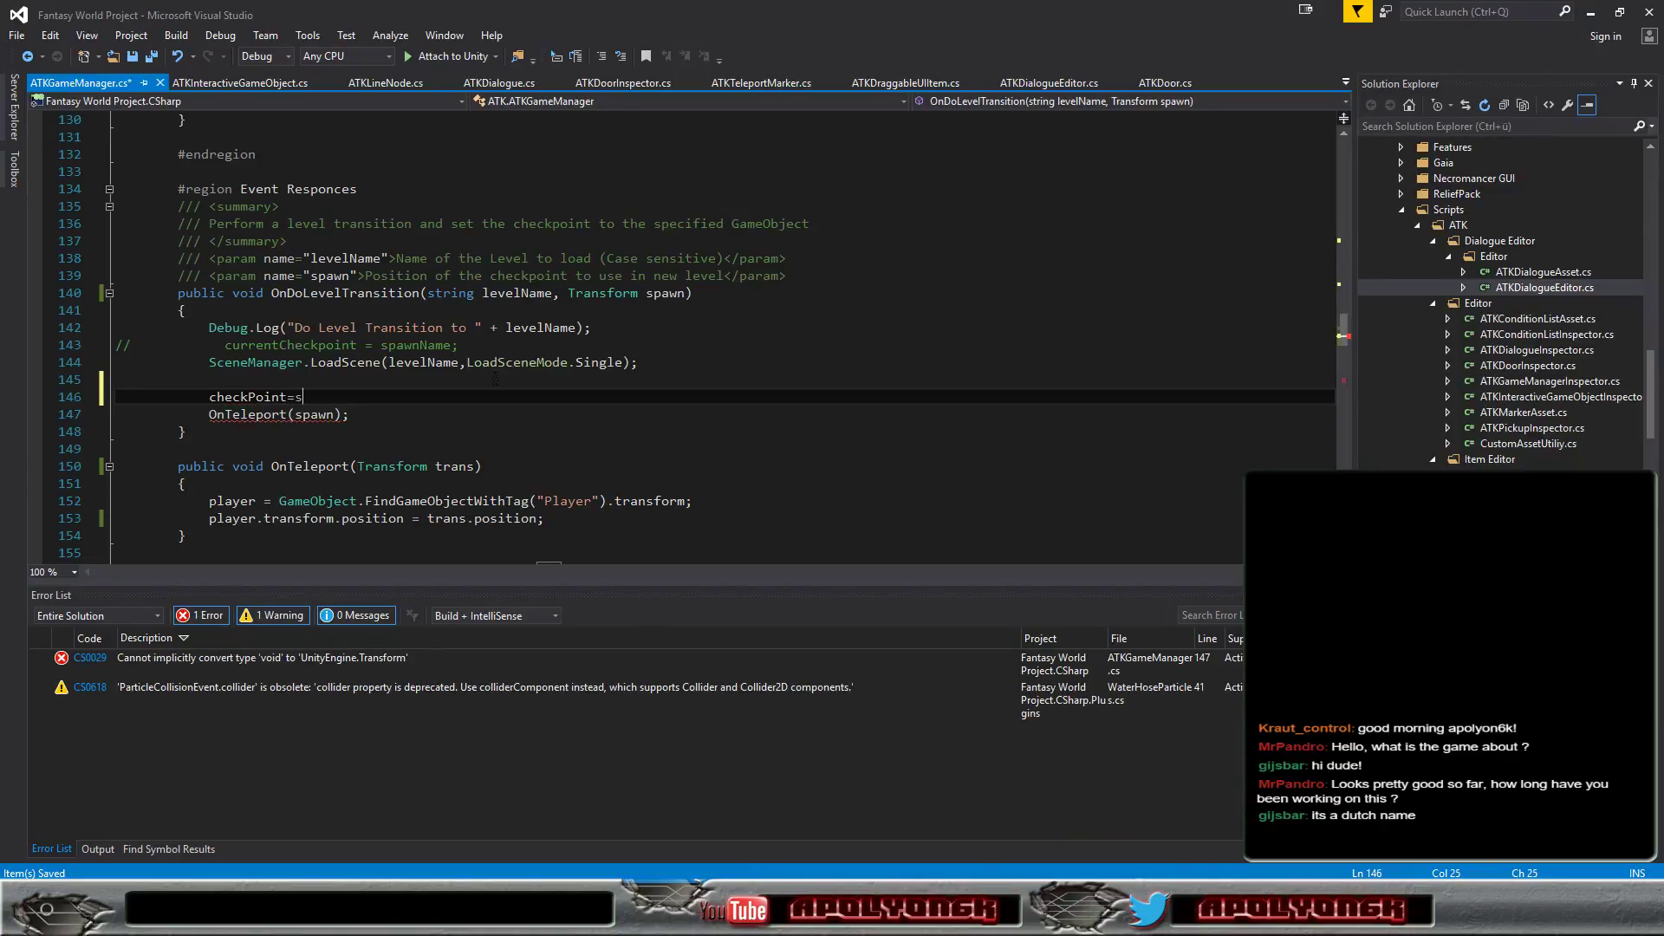
{"action": "type", "text": "pawn"}
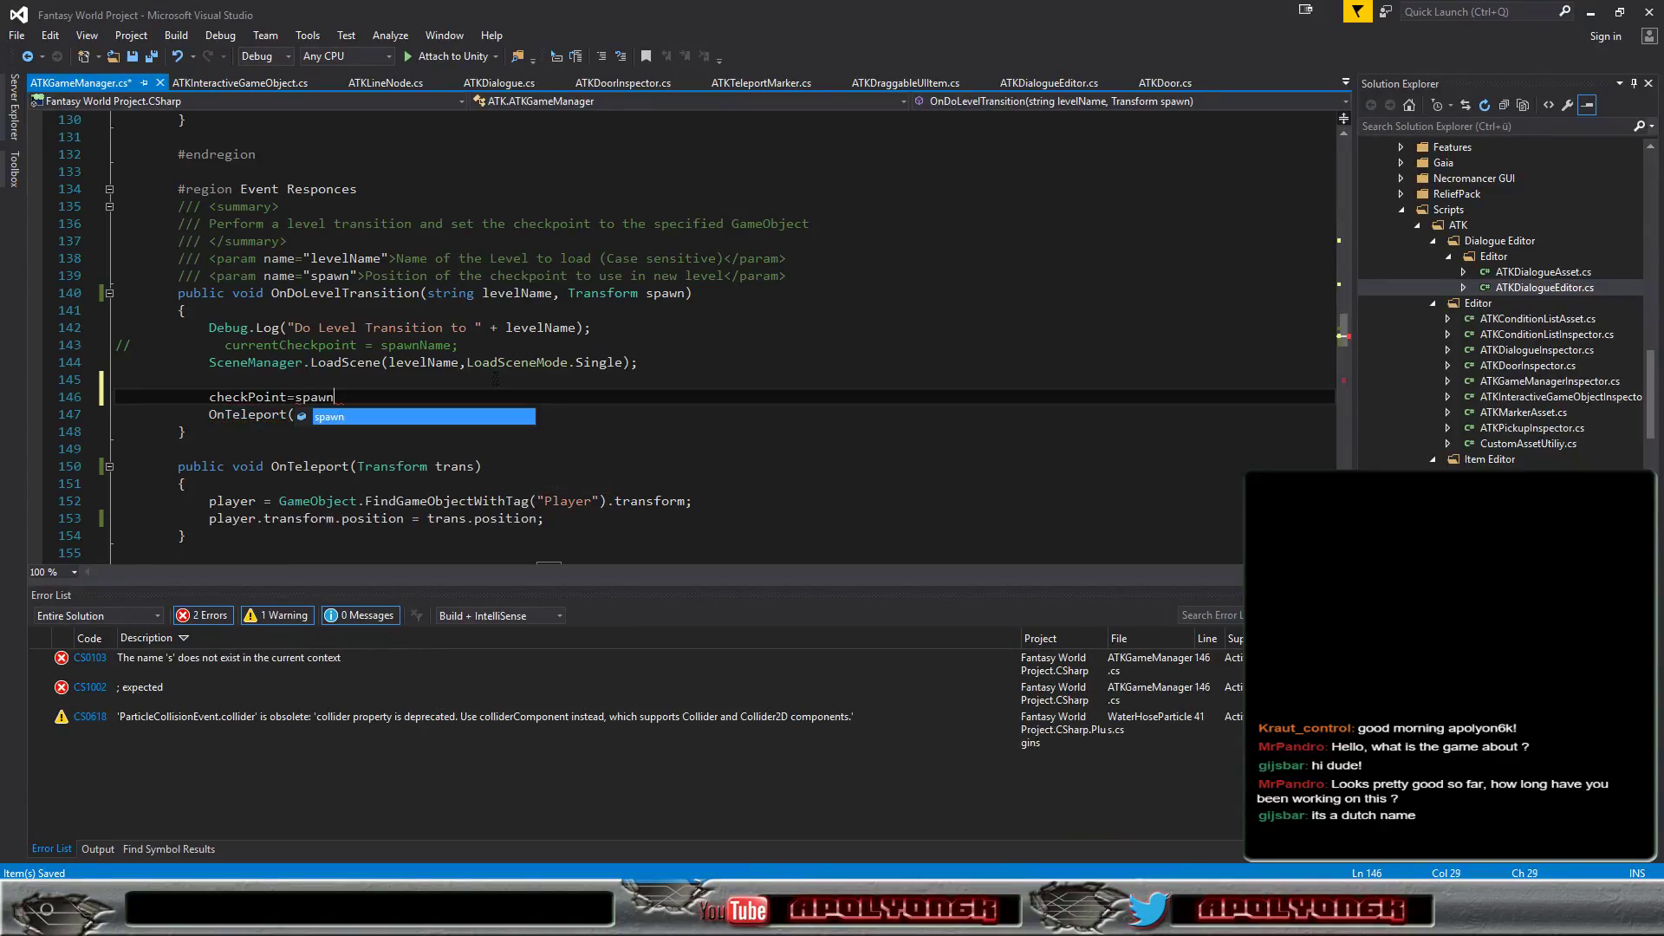
{"action": "type", "text": ";"}
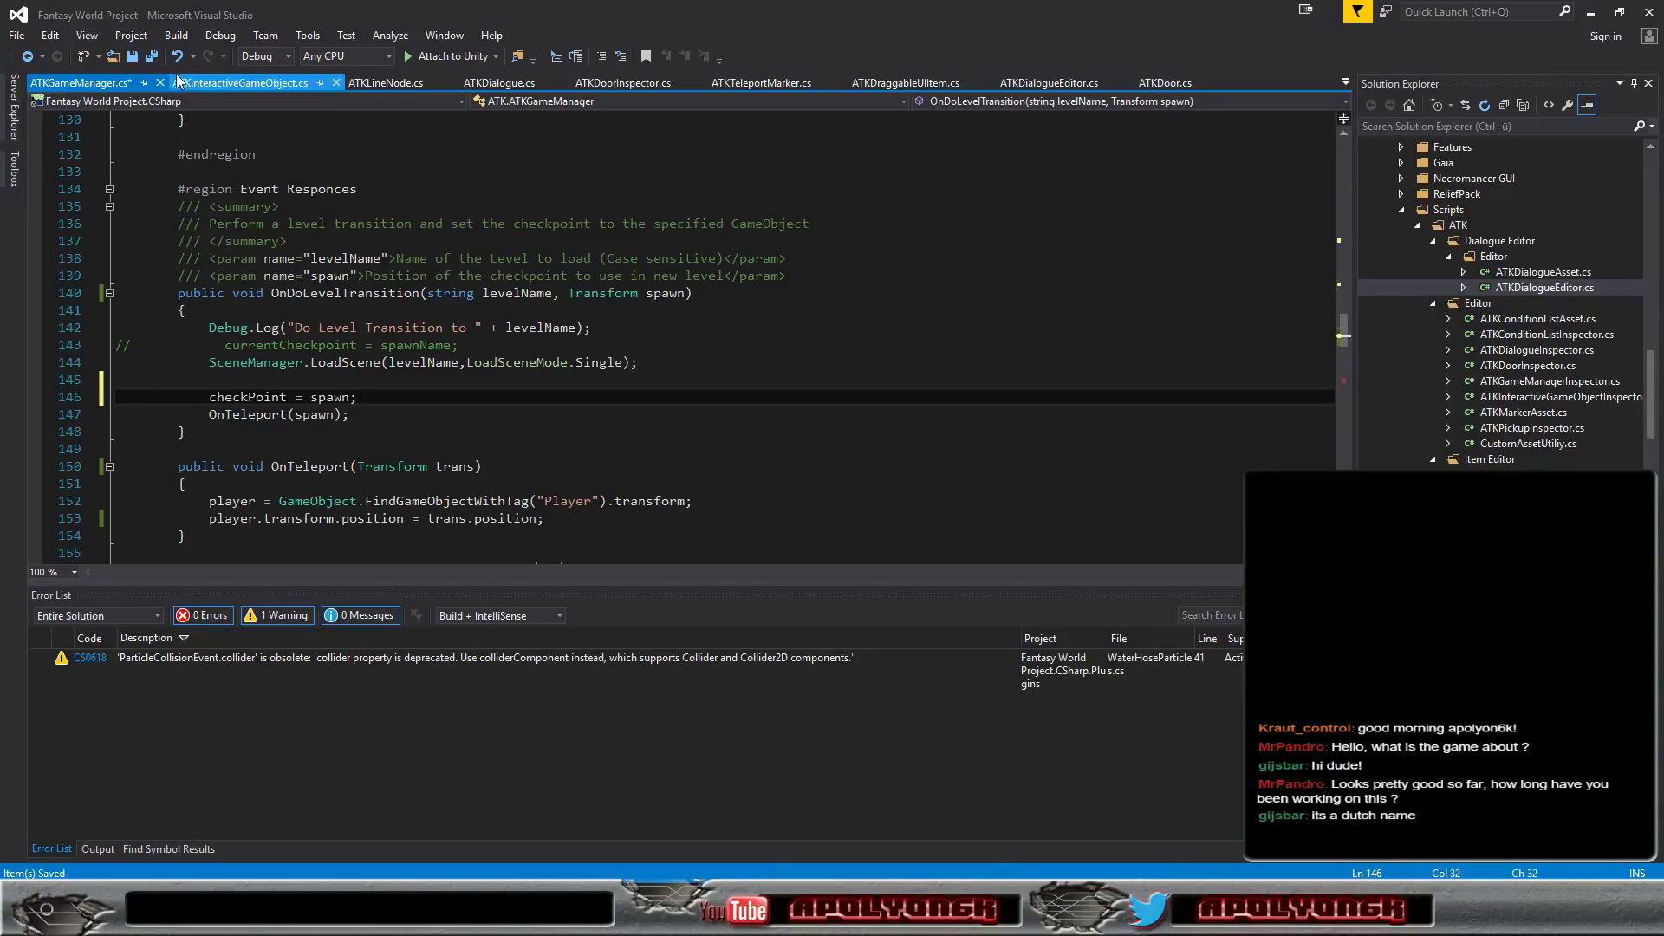
Save ATKGameManager.cs with Save All and look over the updated code
{"action": "left_click", "coordinate": [152, 55]}
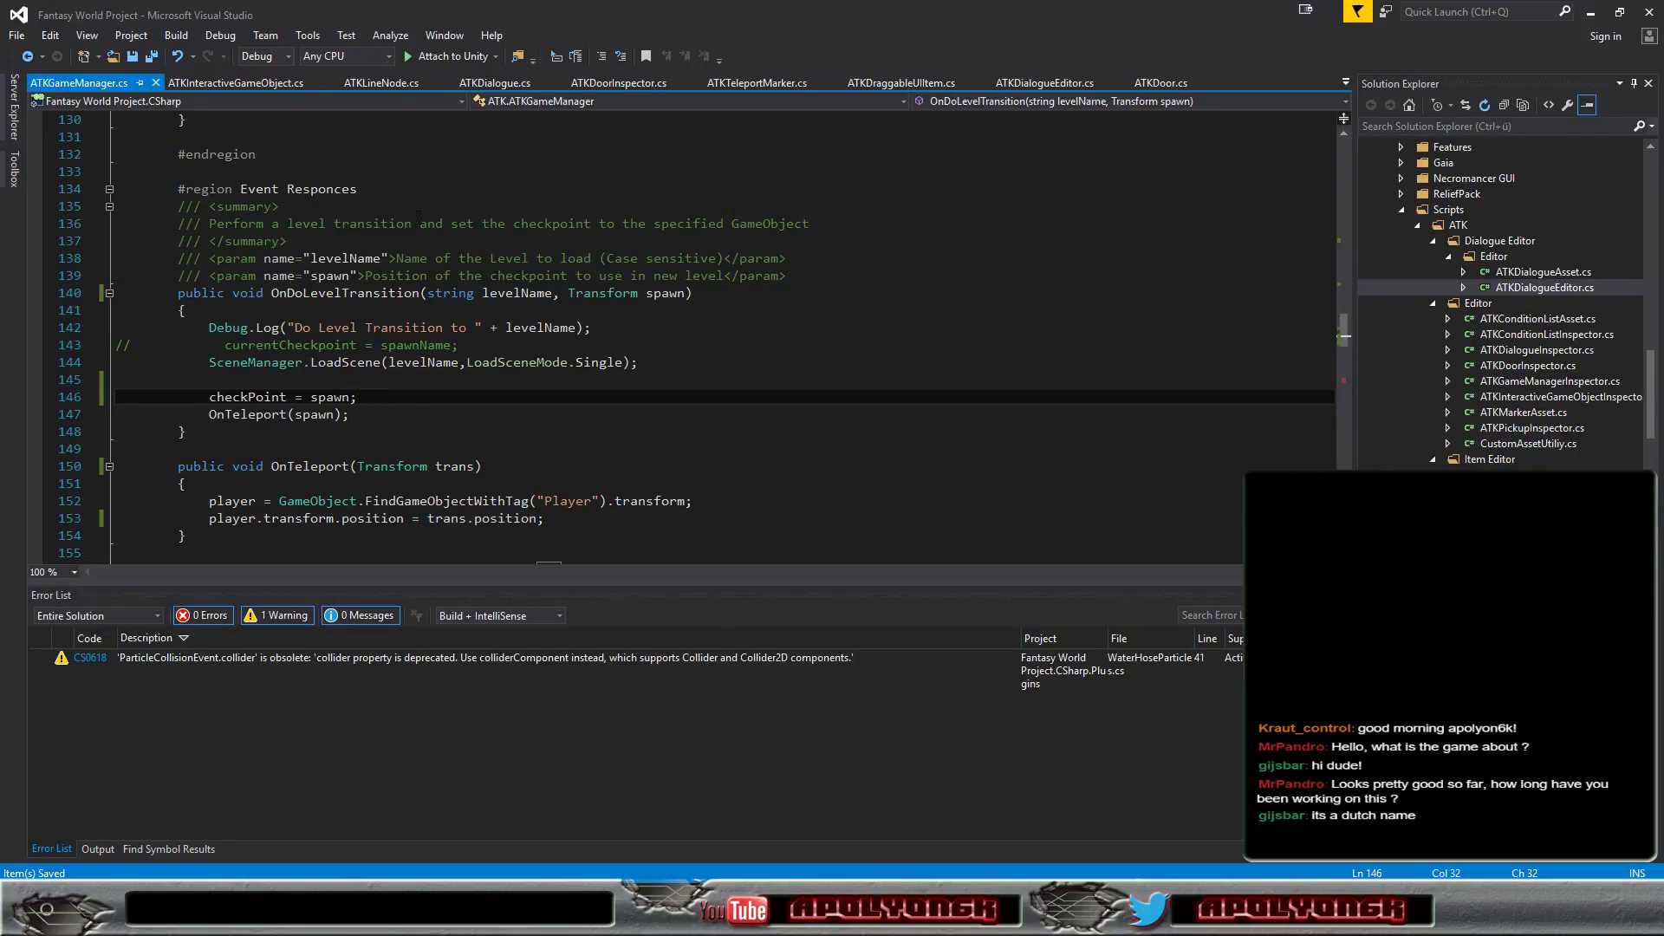
{"action": "scroll", "coordinate": [418, 213], "scroll_direction": "up", "scroll_amount": 1}
{"action": "scroll", "coordinate": [418, 215], "scroll_direction": "down", "scroll_amount": 2}
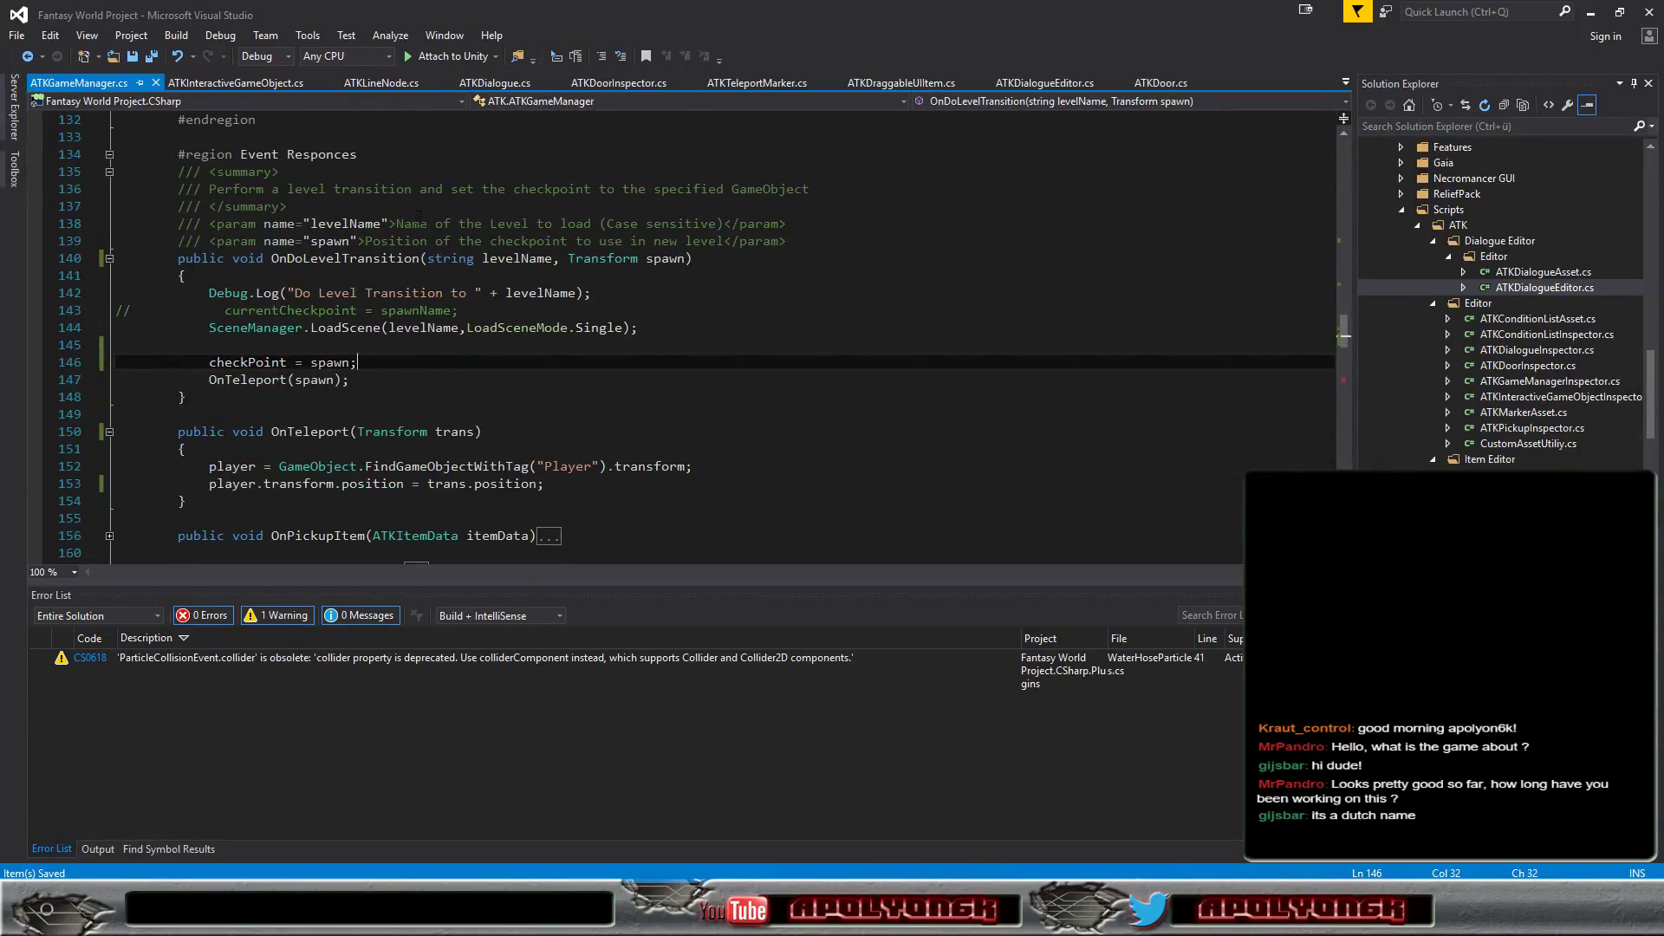
{"action": "scroll", "coordinate": [418, 215], "scroll_direction": "down", "scroll_amount": 3}
{"action": "scroll", "coordinate": [418, 216], "scroll_direction": "down", "scroll_amount": 1}
{"action": "scroll", "coordinate": [417, 217], "scroll_direction": "down", "scroll_amount": 1}
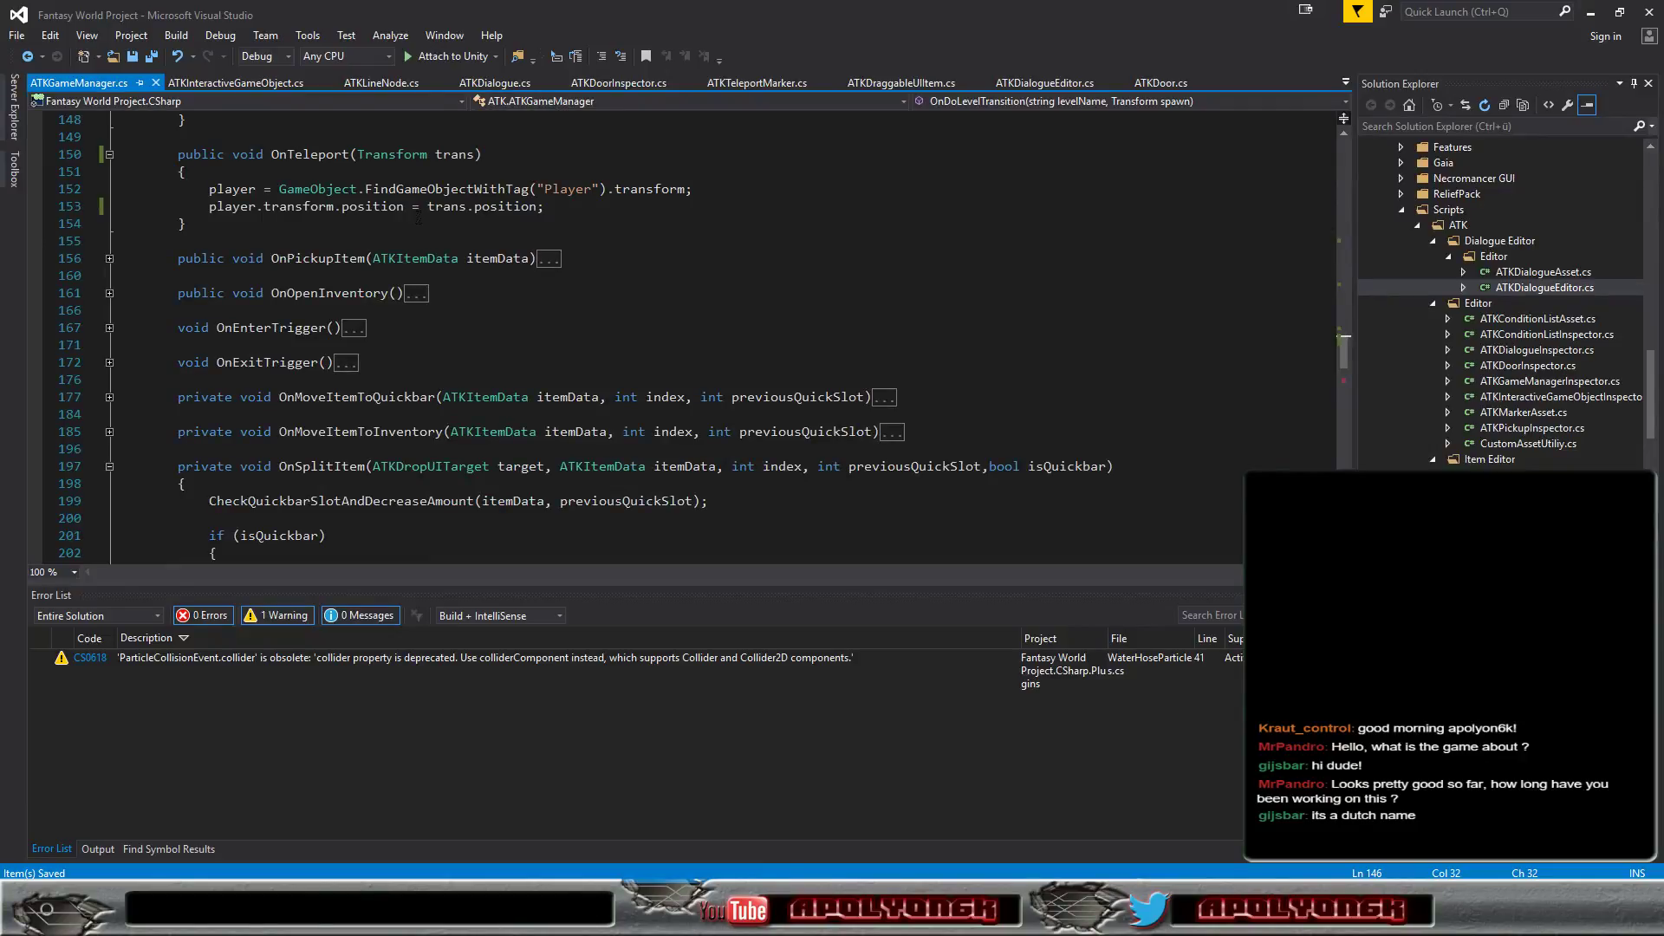